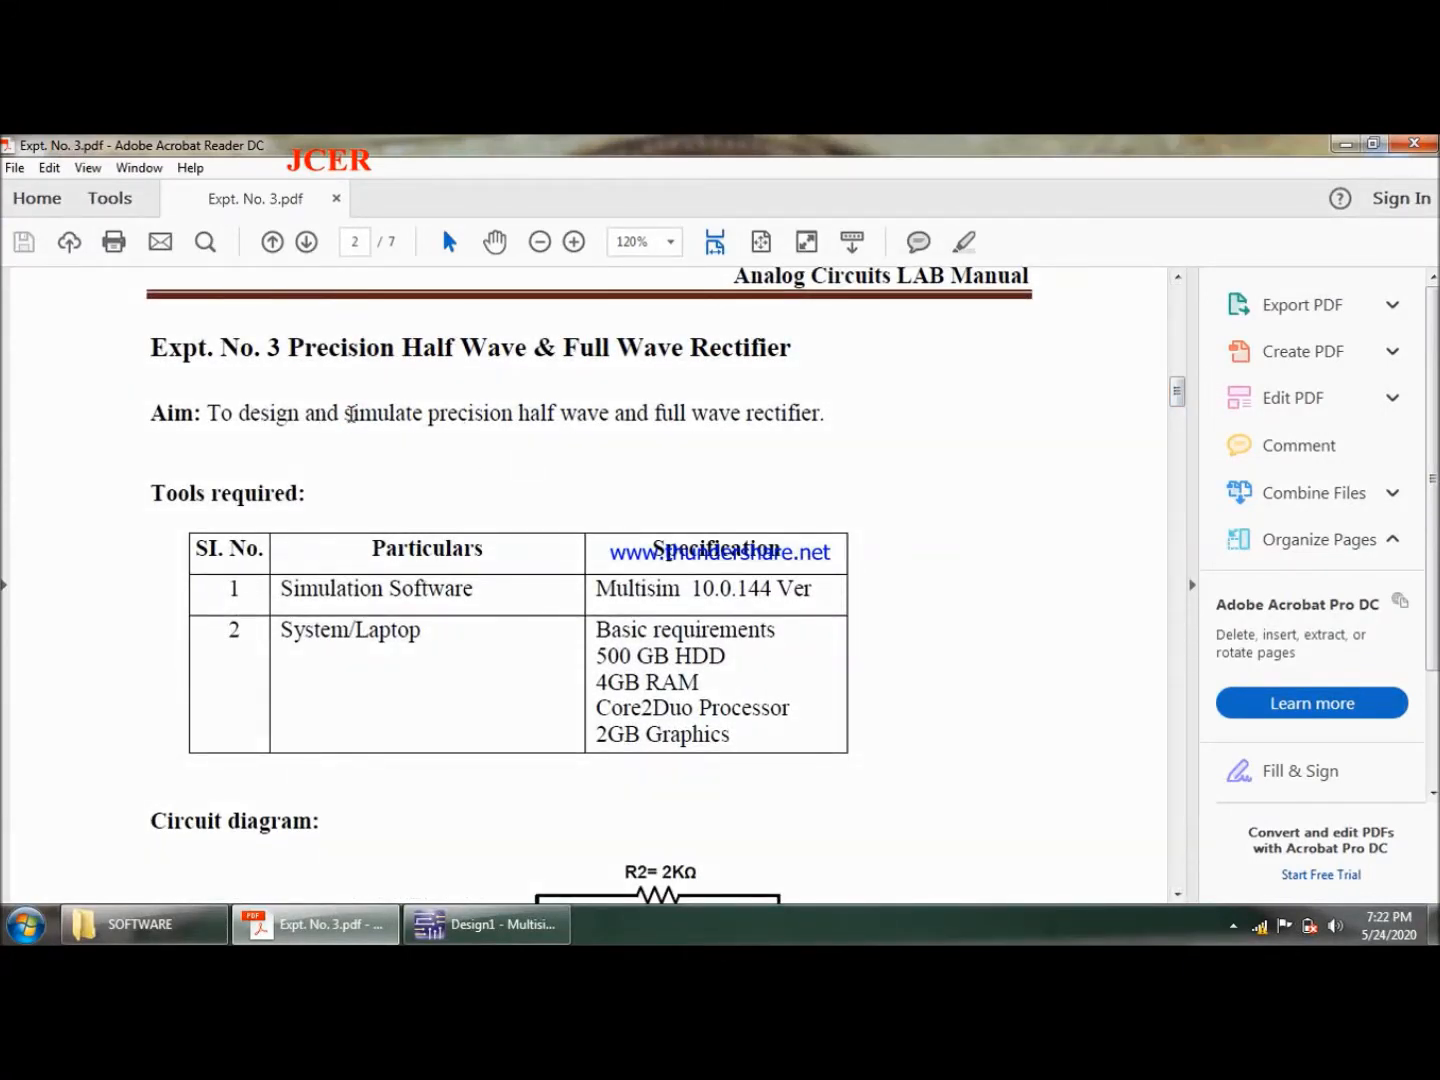
# - Review the aim of Expt. No. 3 and the precision full wave rectifier circuit in Fig. 2
pyautogui.moveTo(348, 413); pyautogui.dragTo(550, 412)
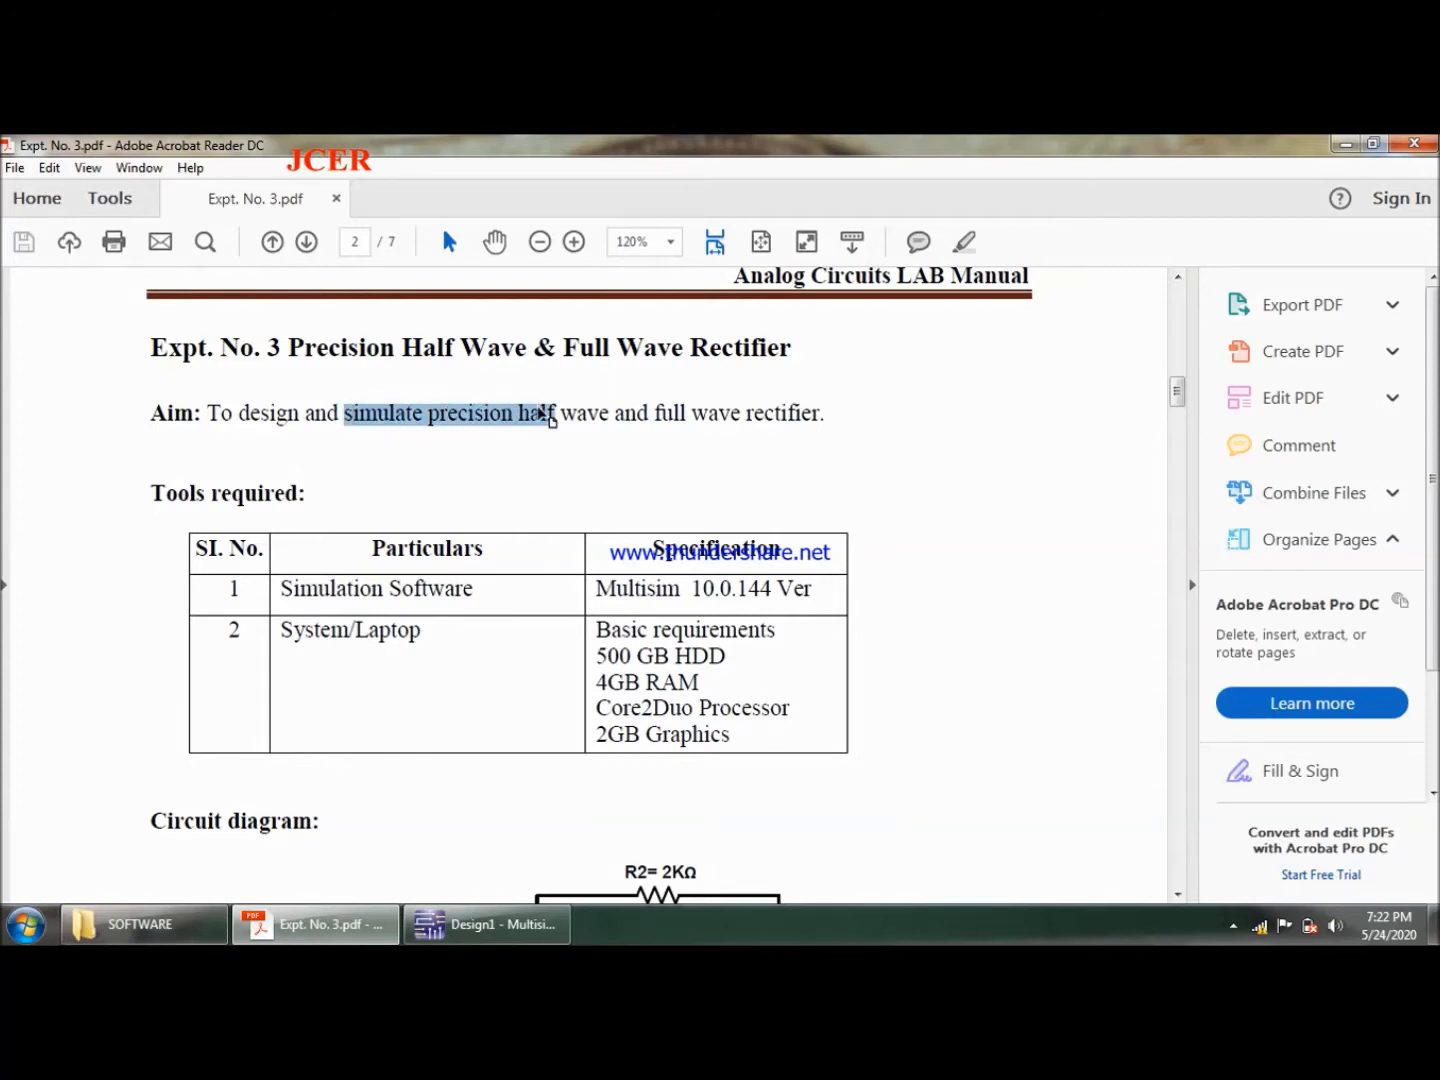
pyautogui.click(698, 443)
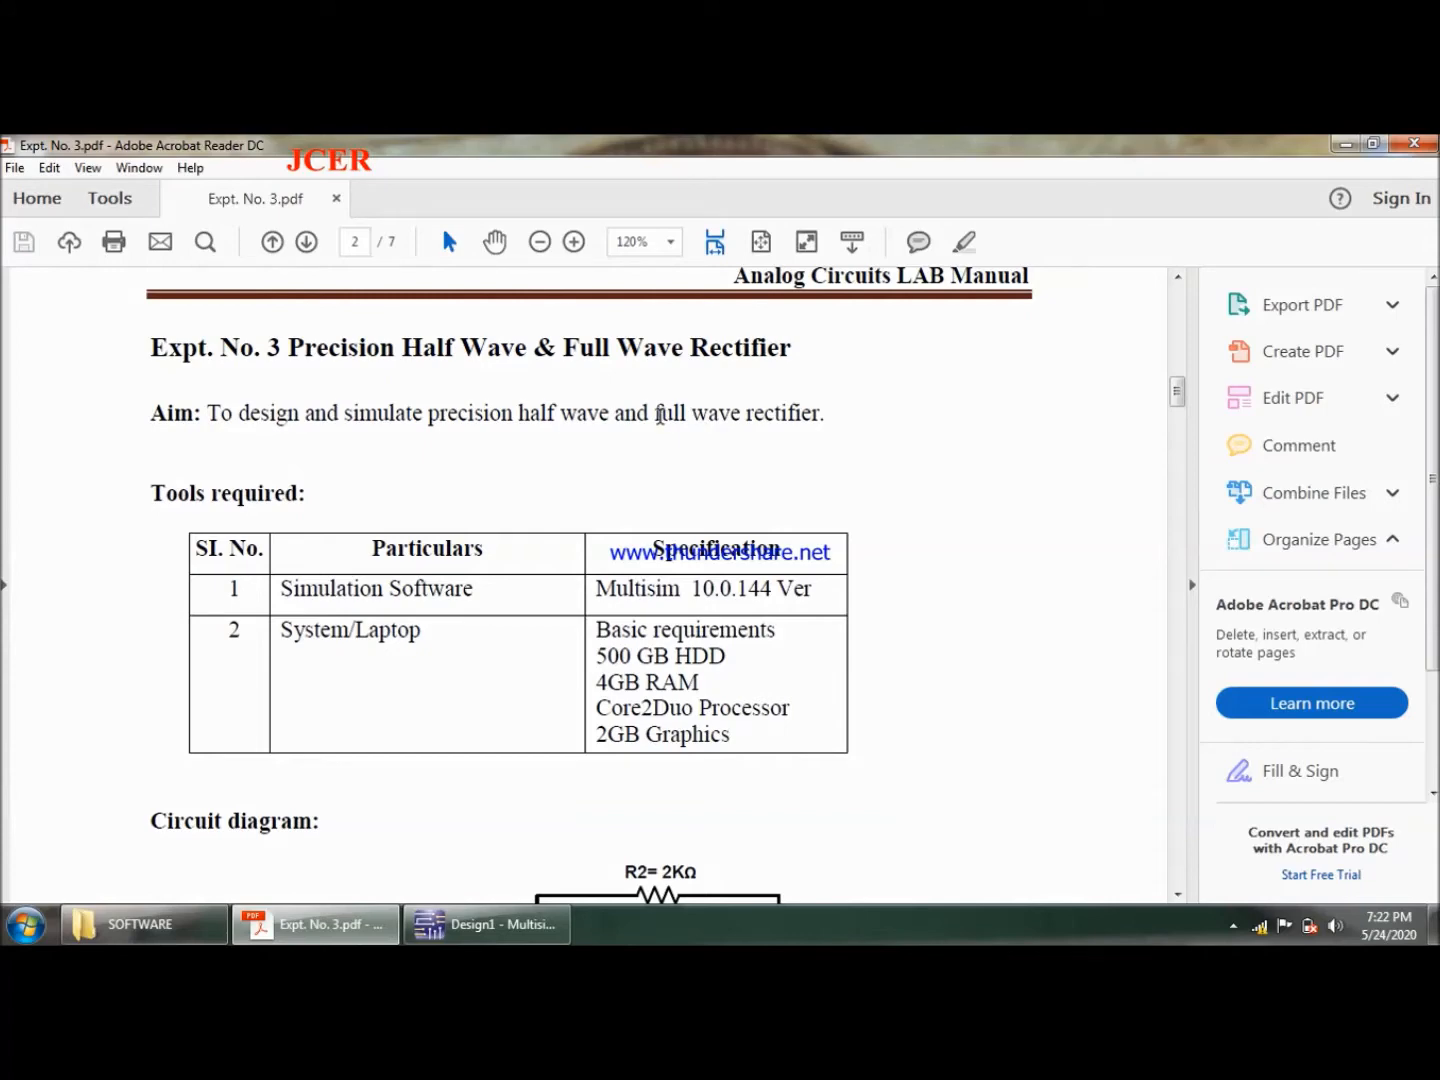
pyautogui.moveTo(661, 414); pyautogui.dragTo(823, 413)
pyautogui.click(814, 444)
pyautogui.moveTo(1177, 383); pyautogui.dragTo(1184, 477)
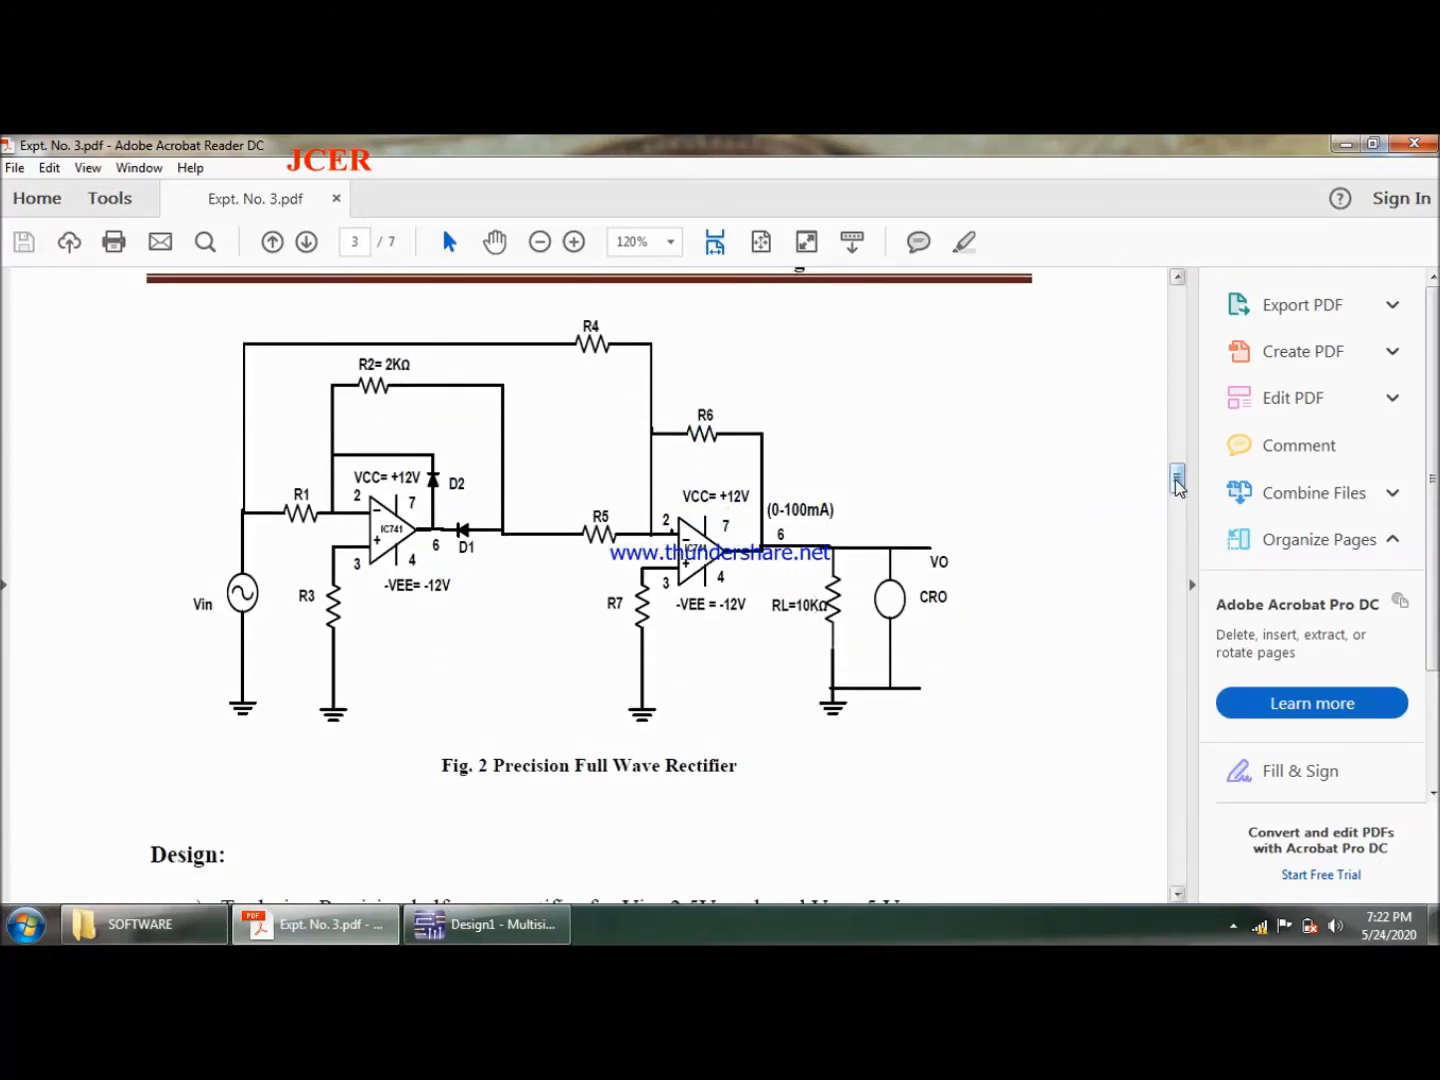
# - Examine the full wave rectifier's design specification and calculations in part b, and the simulation circuit in Fig. 6
pyautogui.moveTo(1178, 481); pyautogui.dragTo(1180, 525)
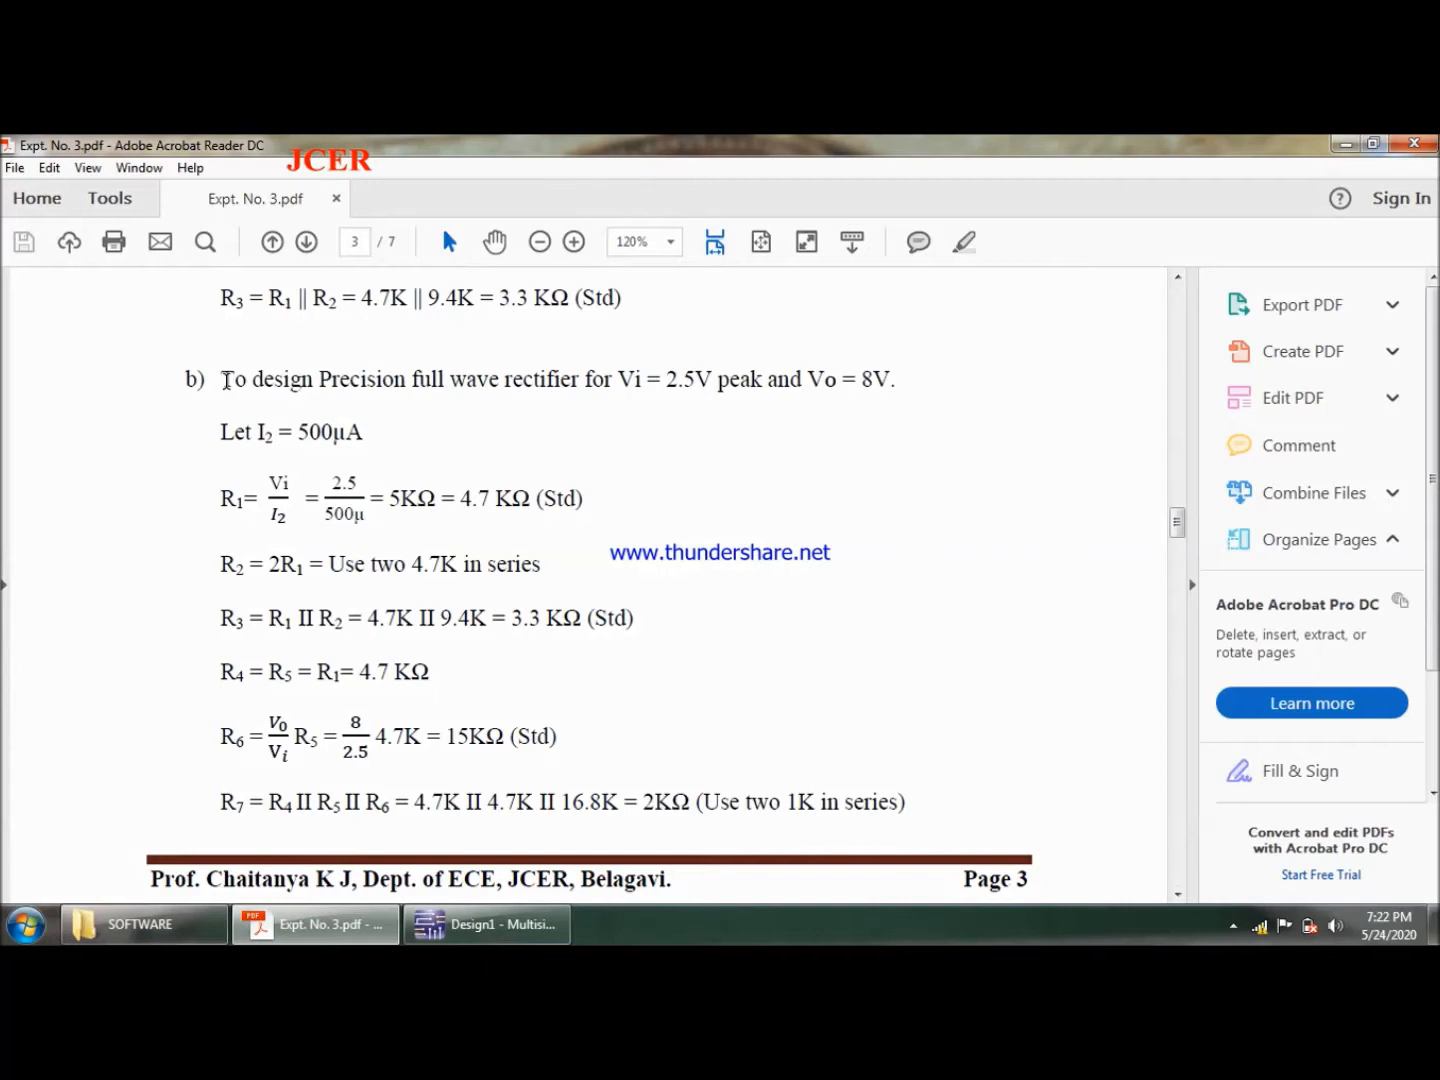
pyautogui.moveTo(224, 381); pyautogui.dragTo(620, 370)
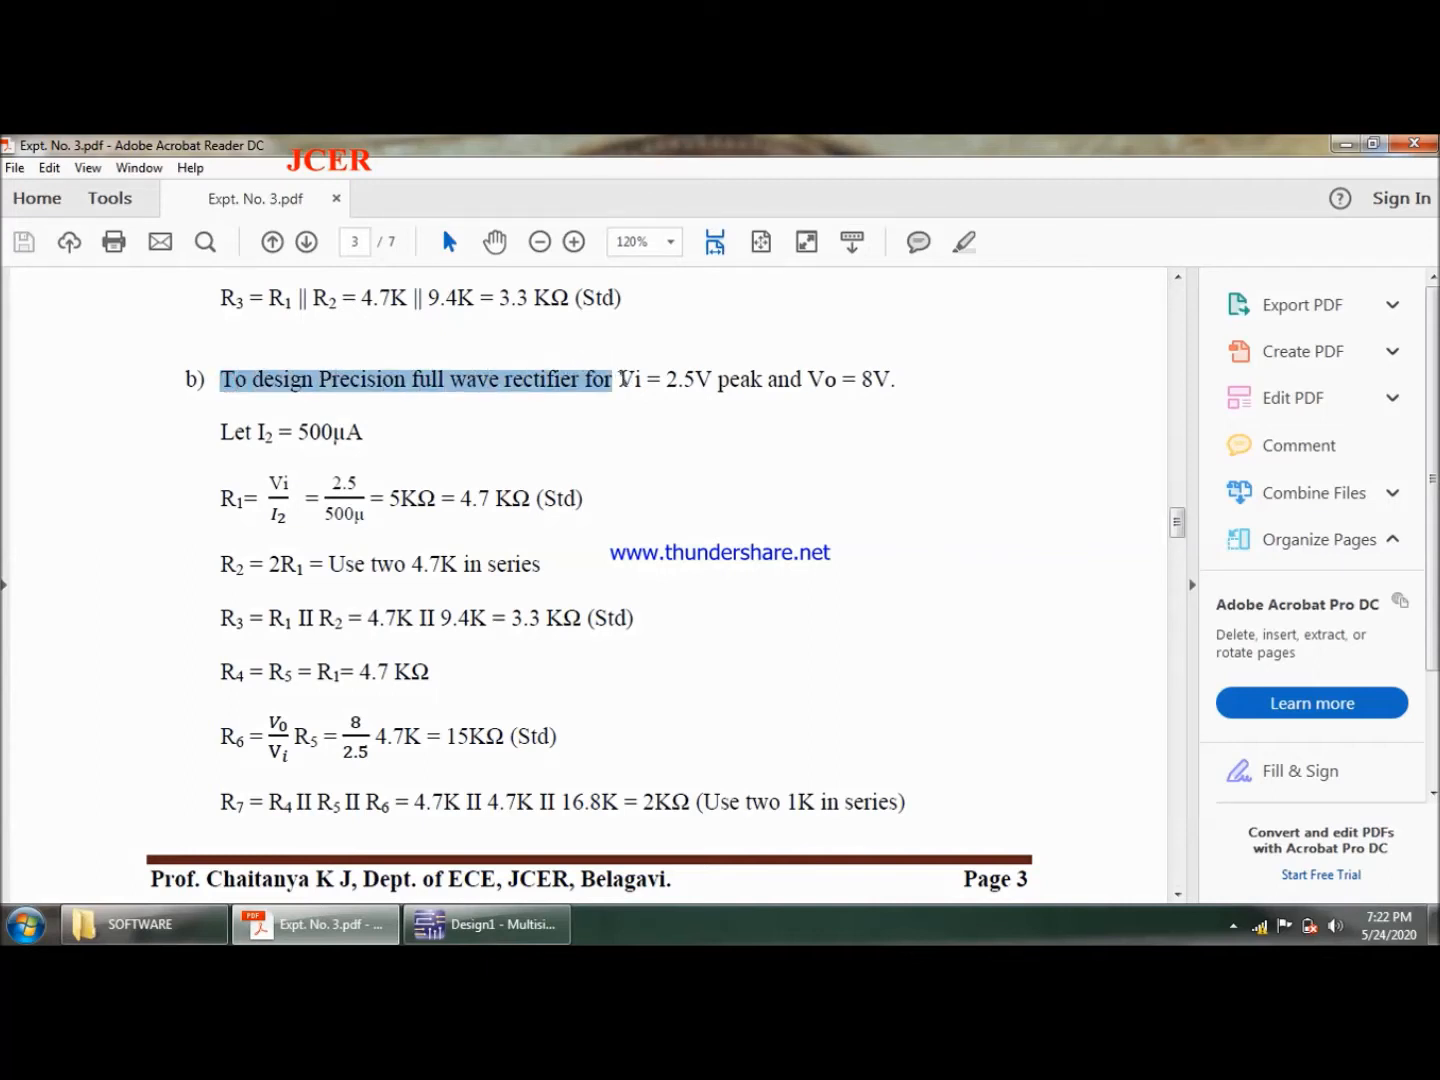
pyautogui.click(623, 378)
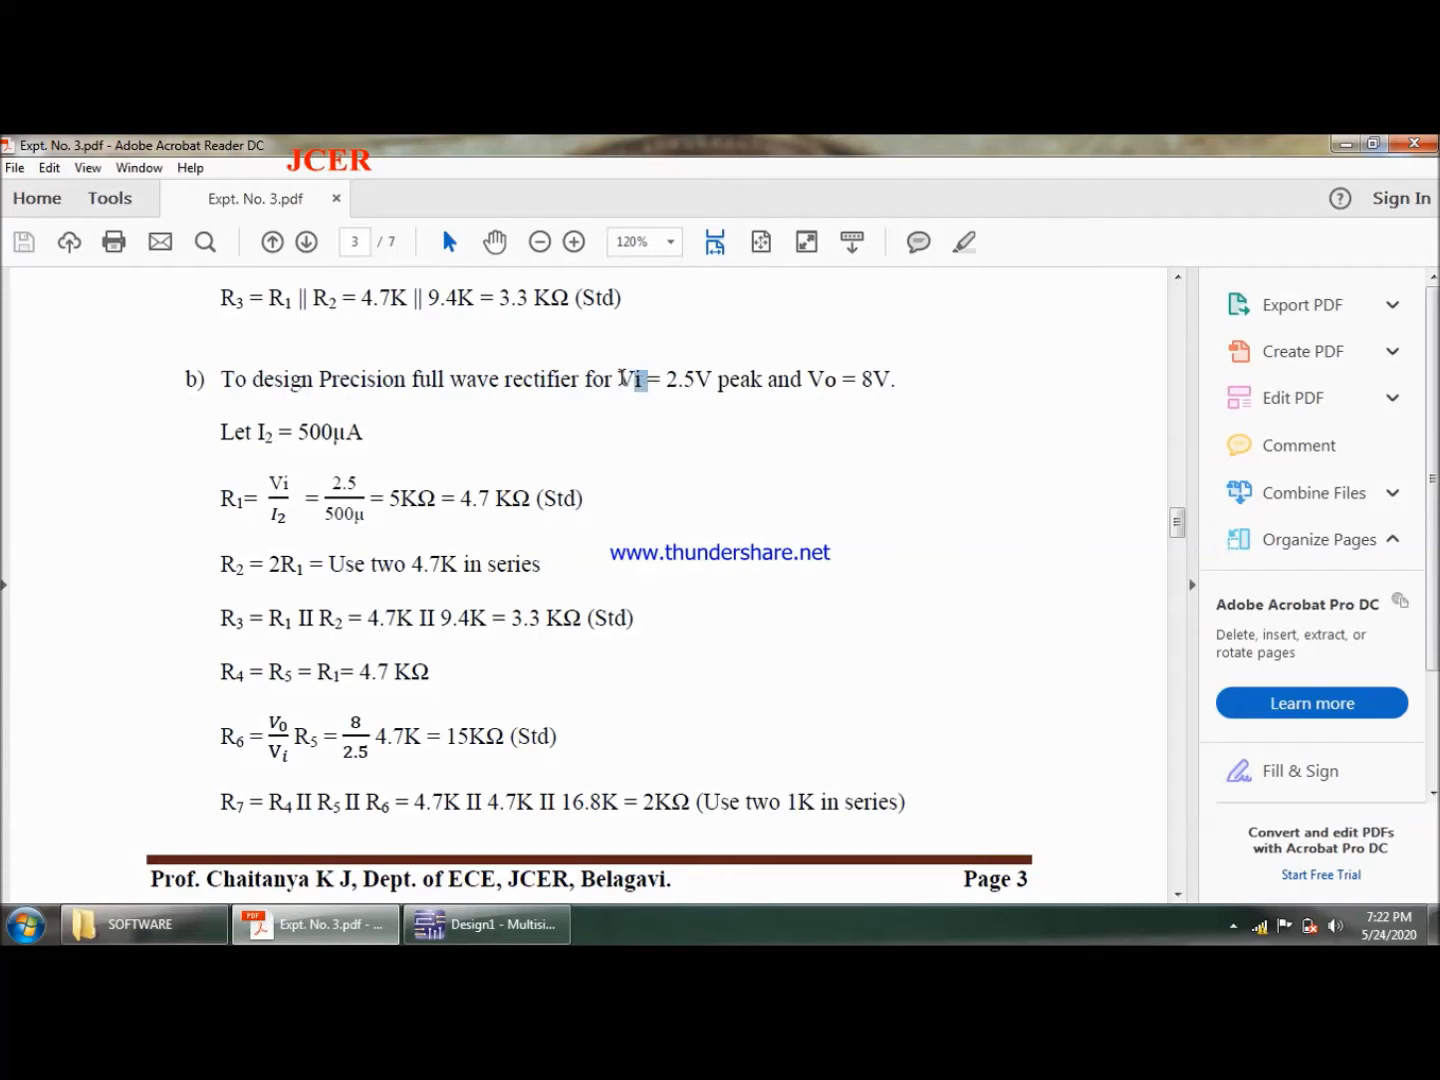
pyautogui.moveTo(621, 378); pyautogui.dragTo(691, 379)
pyautogui.click(697, 428)
pyautogui.moveTo(815, 376); pyautogui.dragTo(896, 370)
pyautogui.click(914, 444)
pyautogui.moveTo(1177, 893); pyautogui.dragTo(1176, 894)
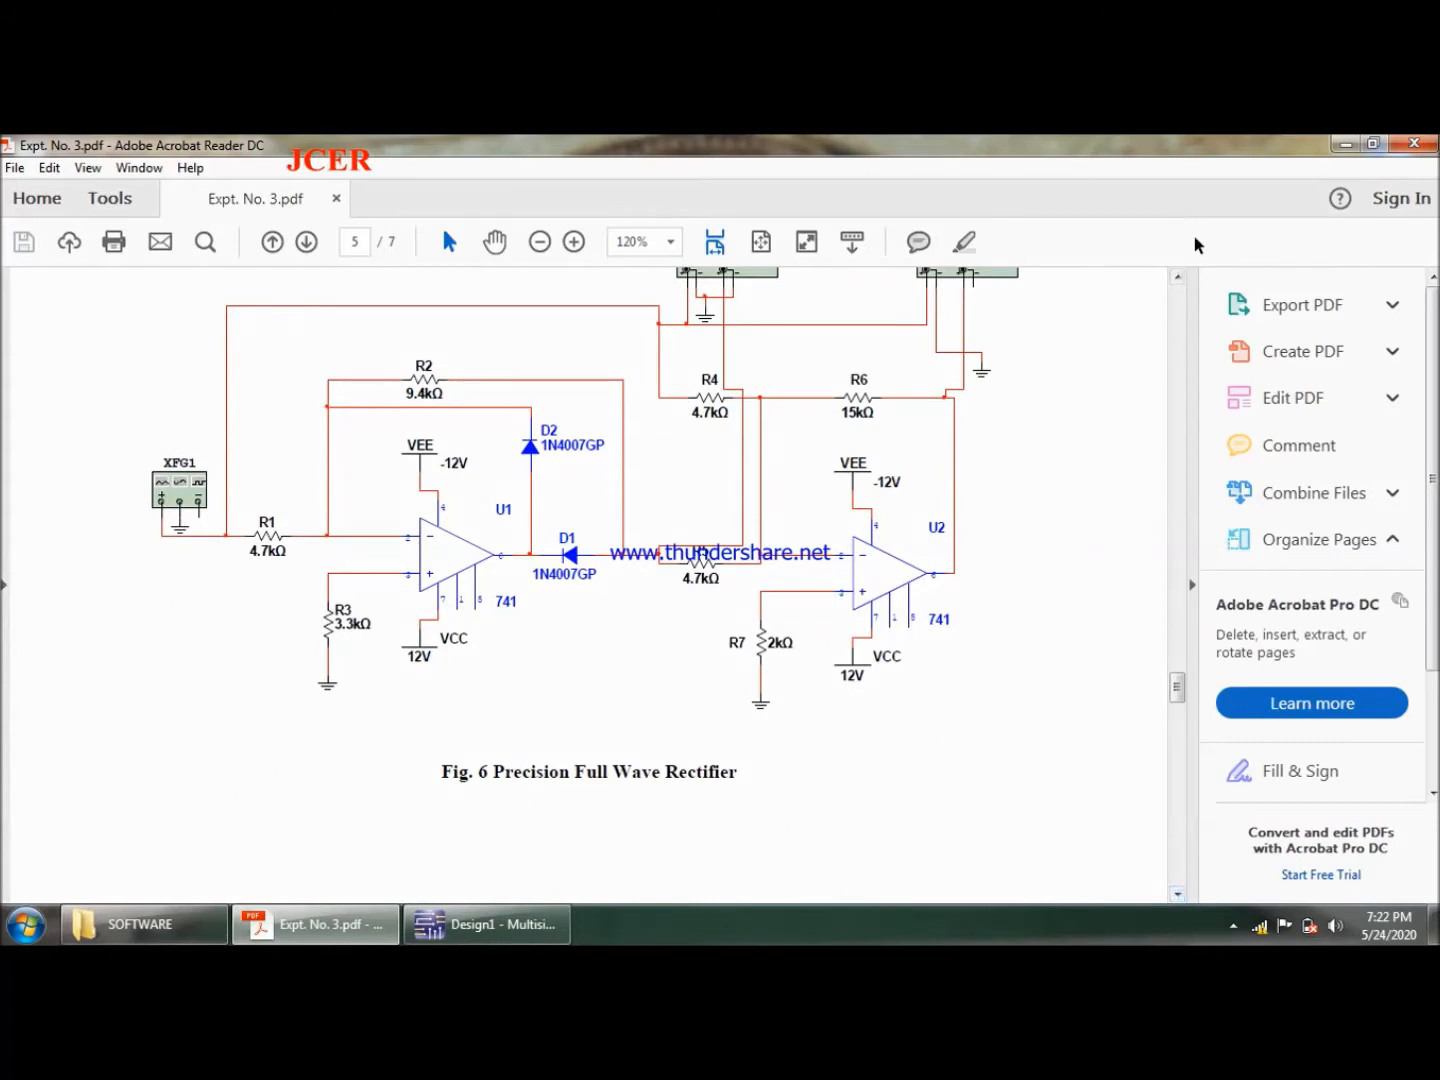
pyautogui.moveTo(1180, 279); pyautogui.dragTo(1179, 279)
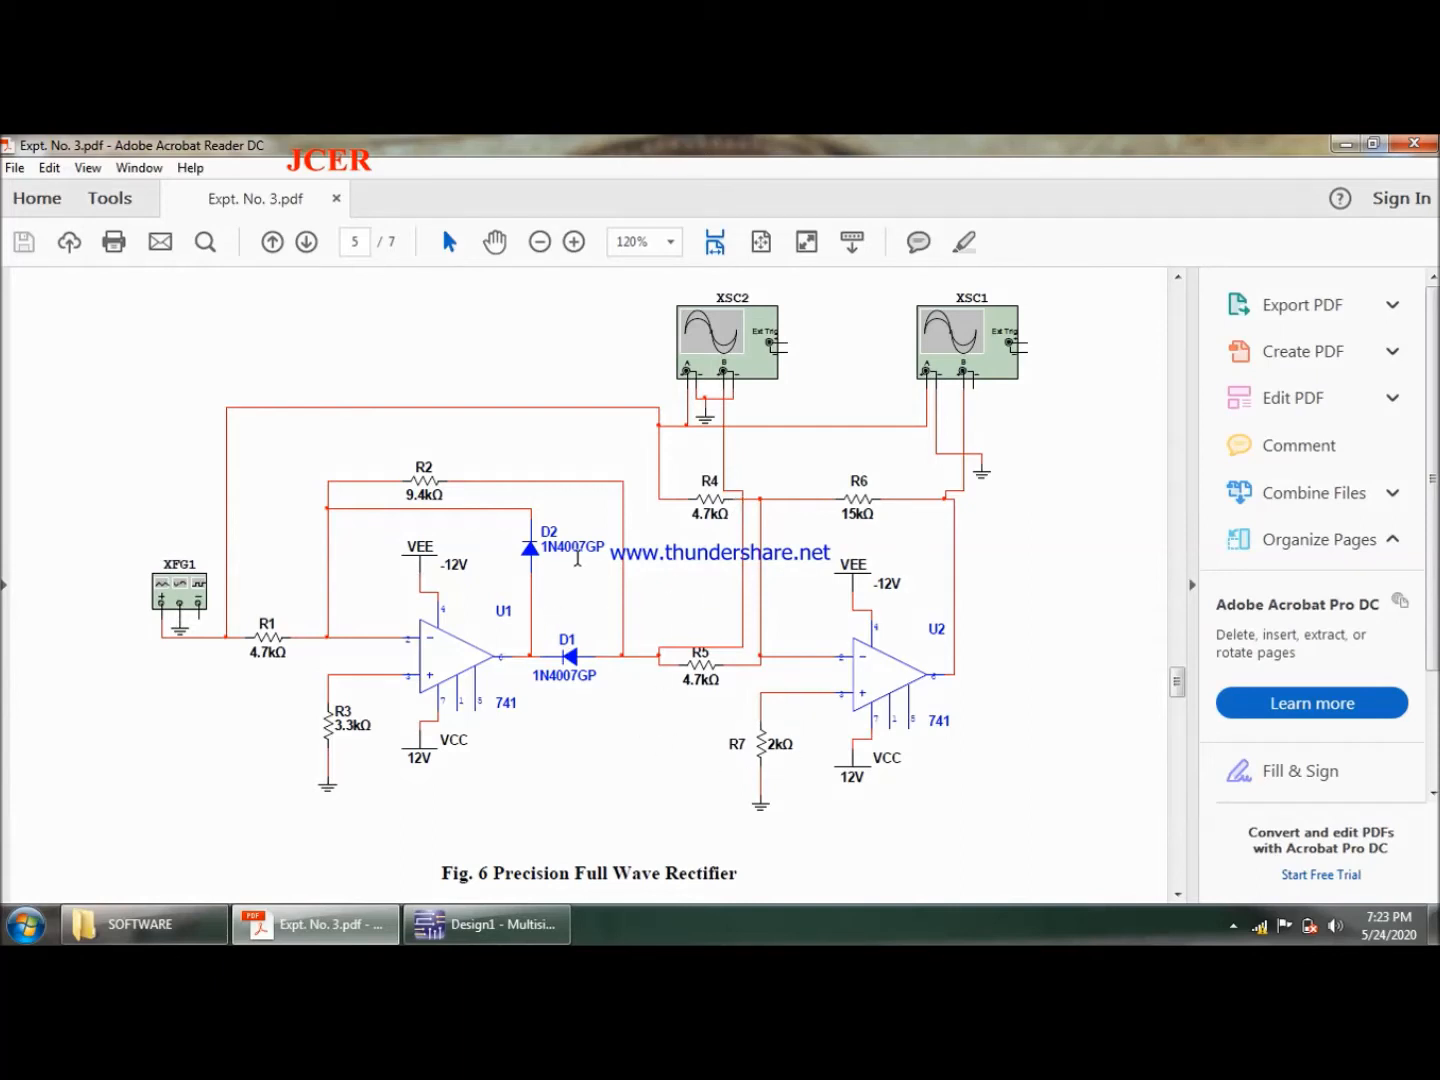
# - Switch to Multisim and place a 1N4007GP diode near the upper right corner of the Design1 sheet
pyautogui.click(487, 924)
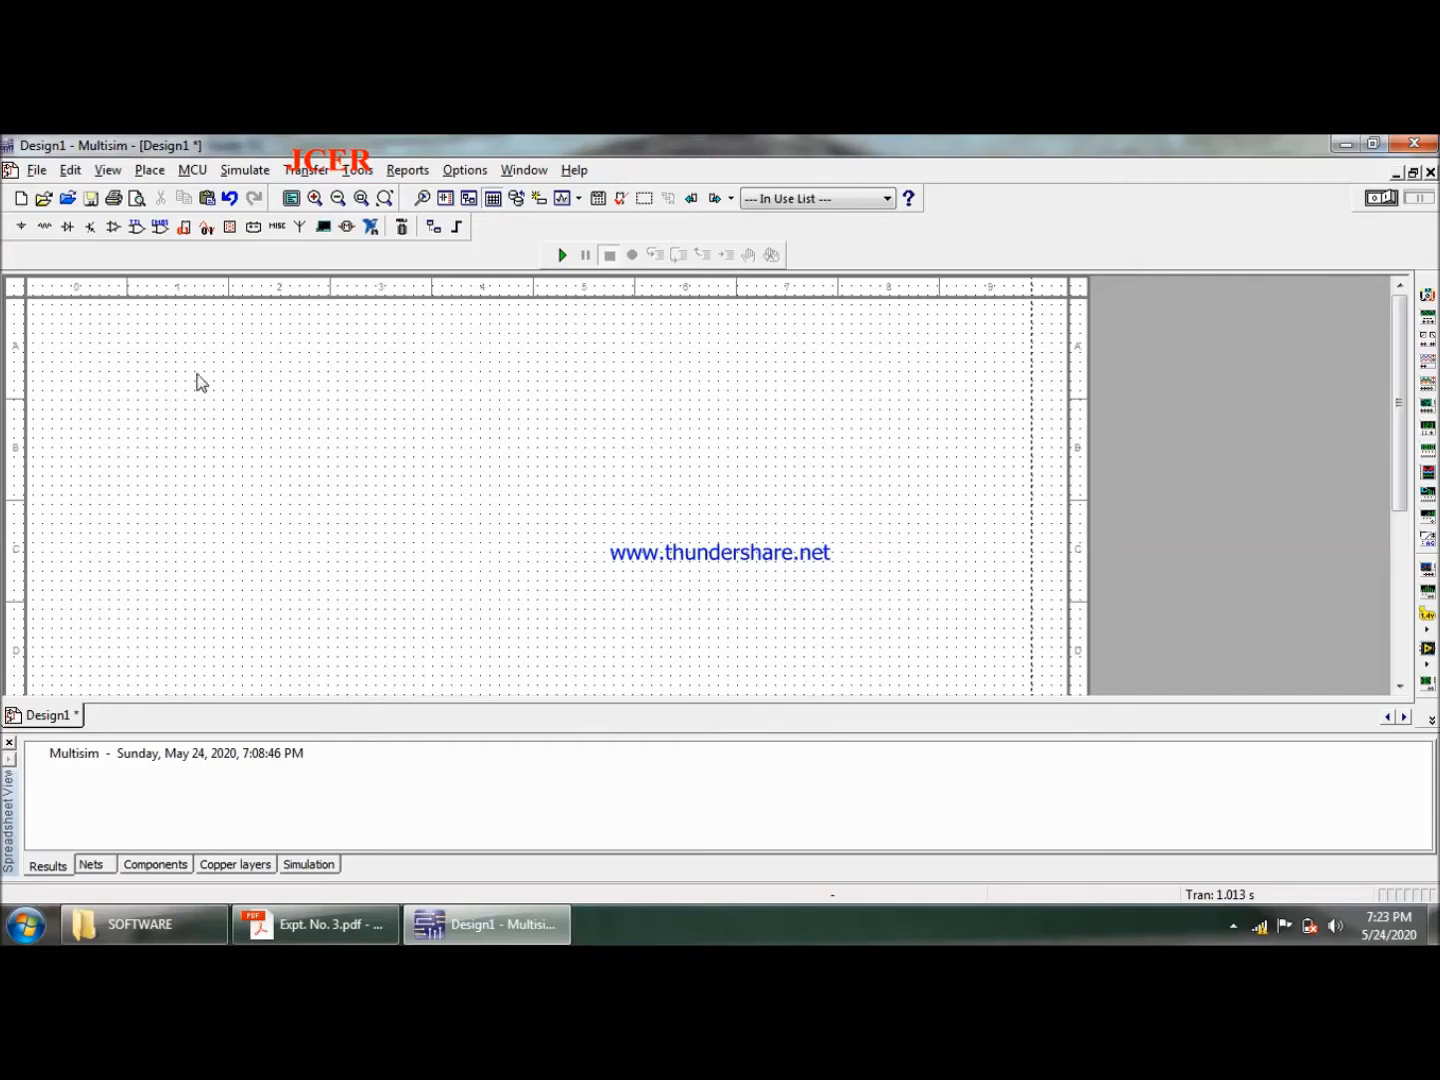
pyautogui.click(151, 171)
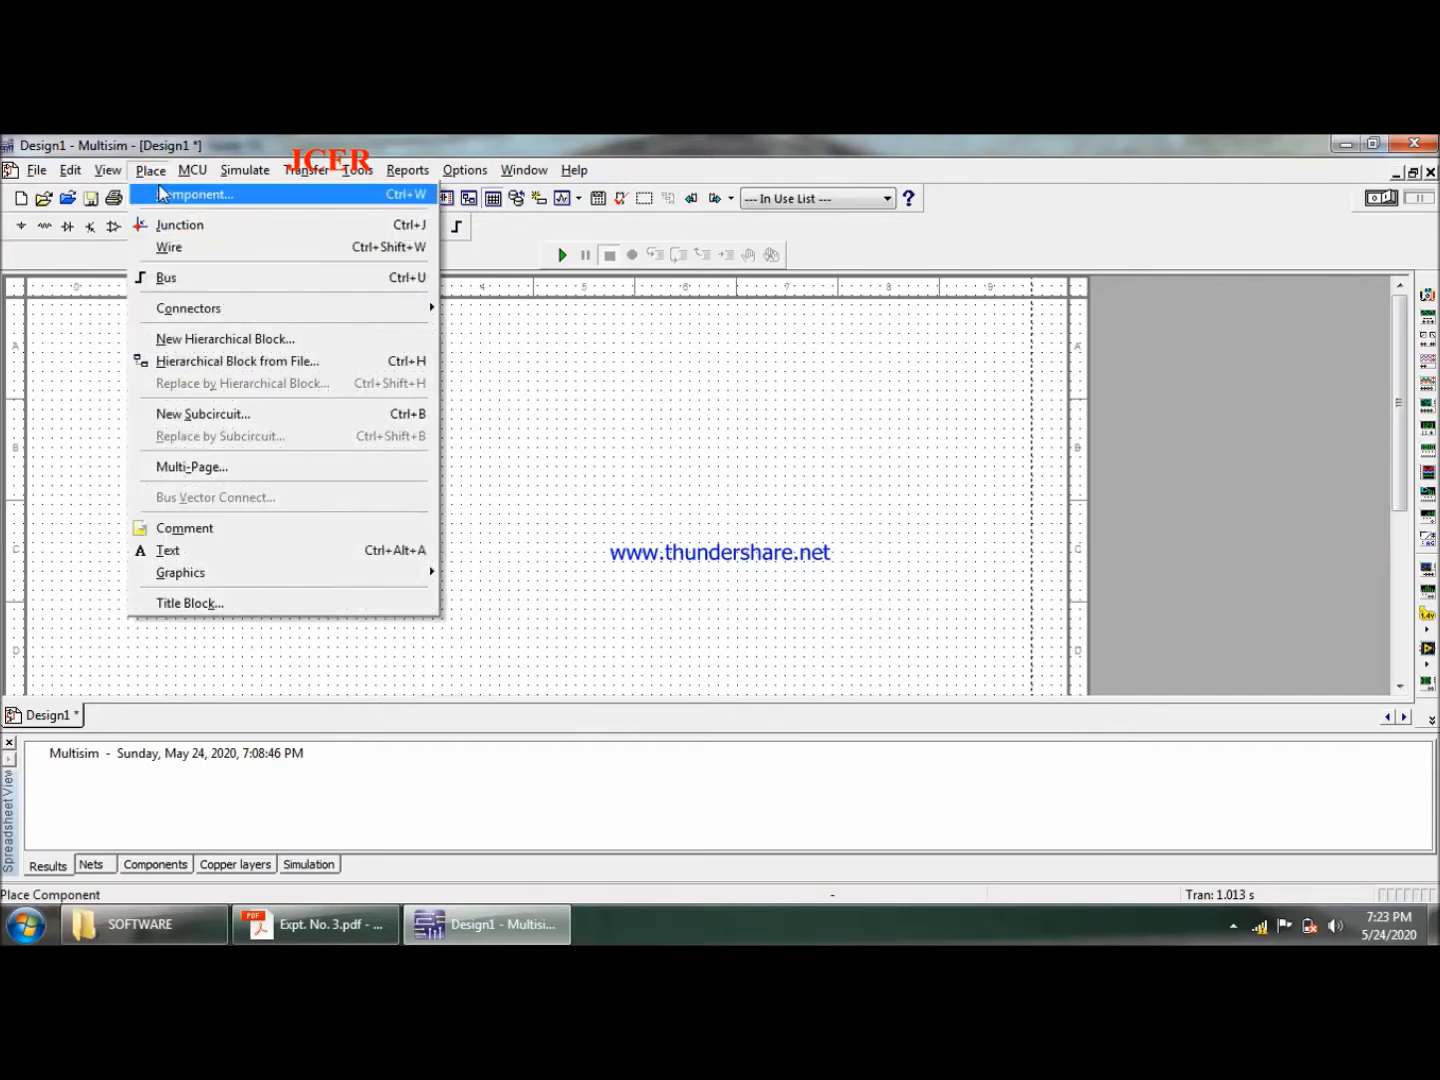
pyautogui.click(165, 194)
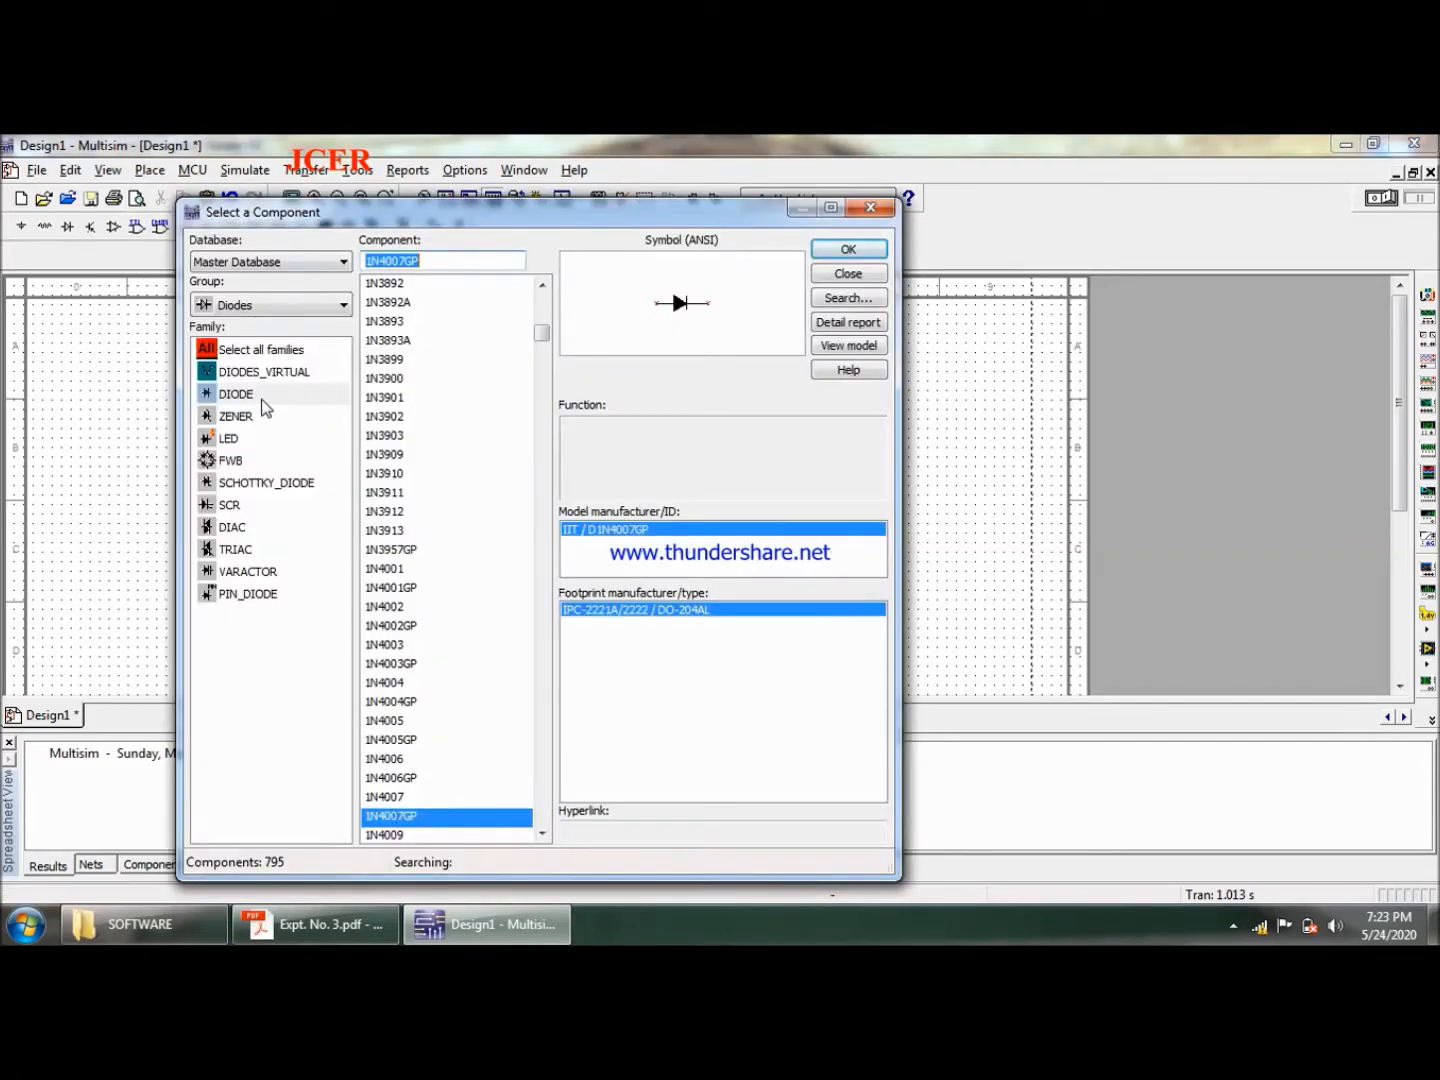
pyautogui.click(868, 252)
pyautogui.click(948, 346)
# - Place a 1k resistor from the Basic group directly below the diode
pyautogui.click(280, 308)
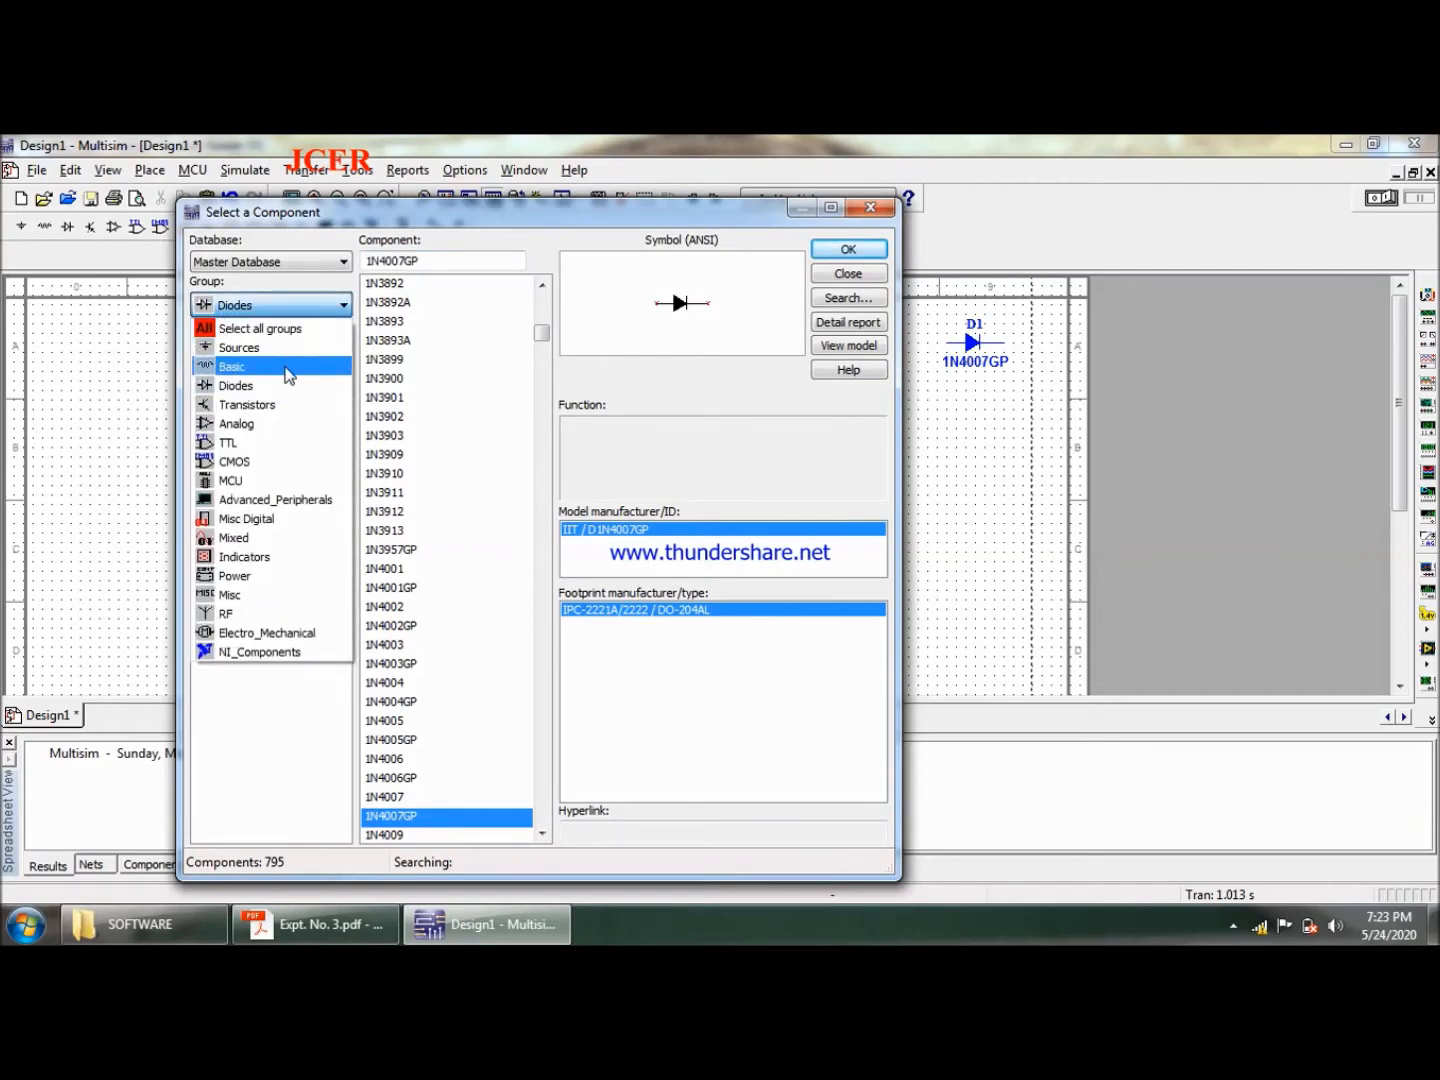
pyautogui.click(287, 368)
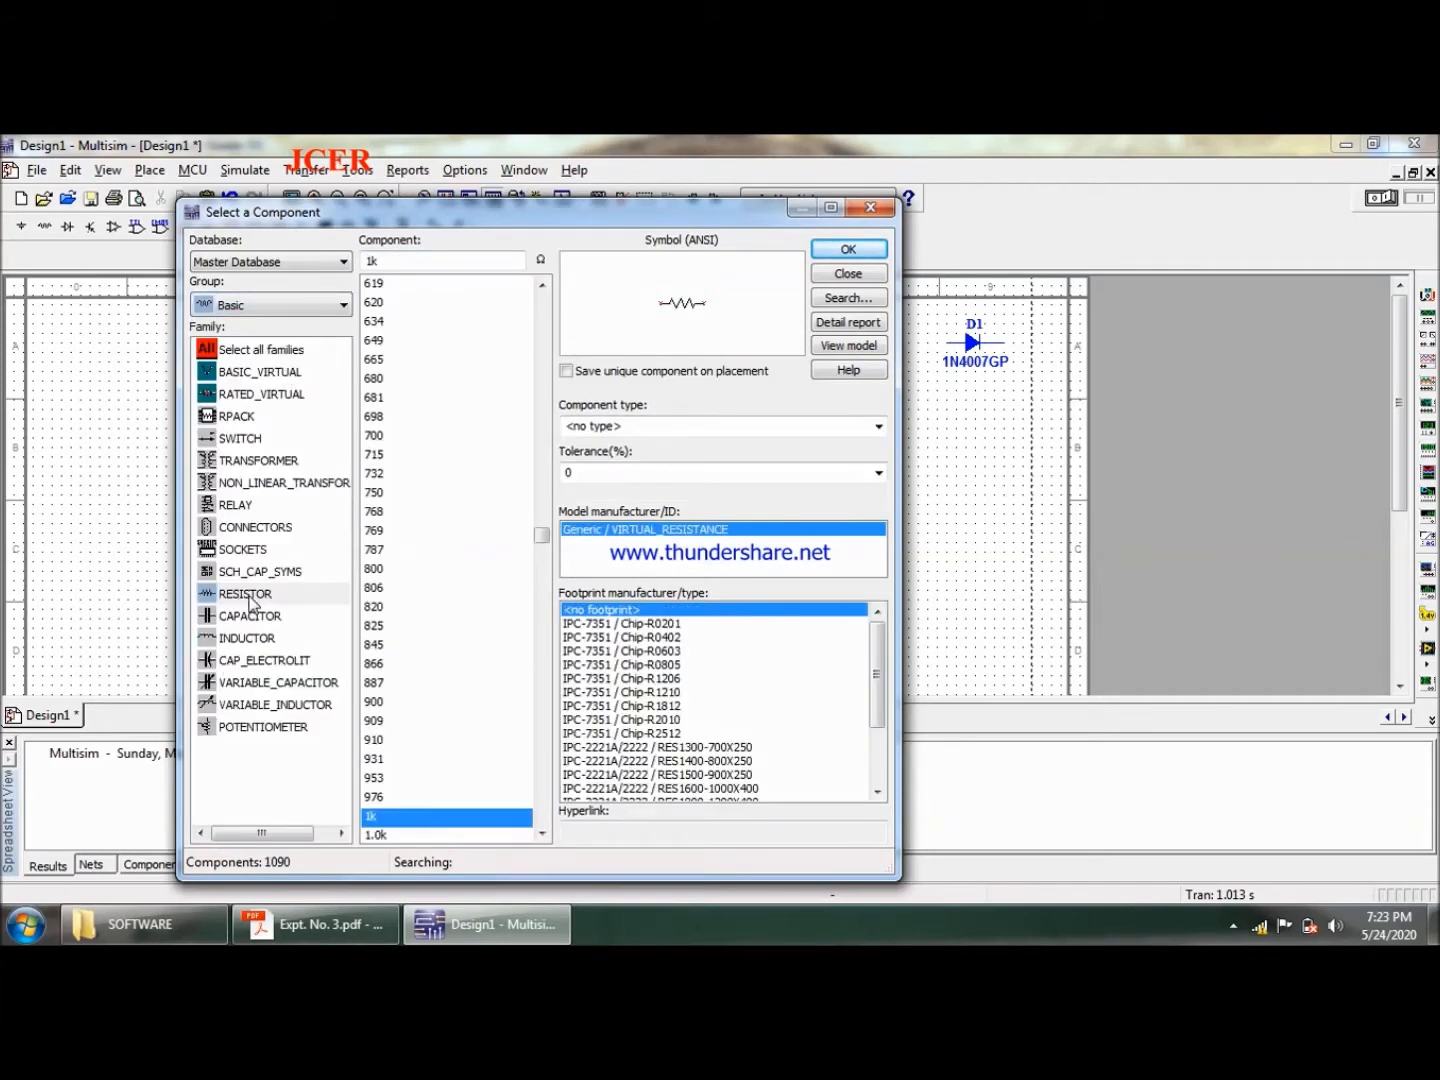
pyautogui.click(852, 250)
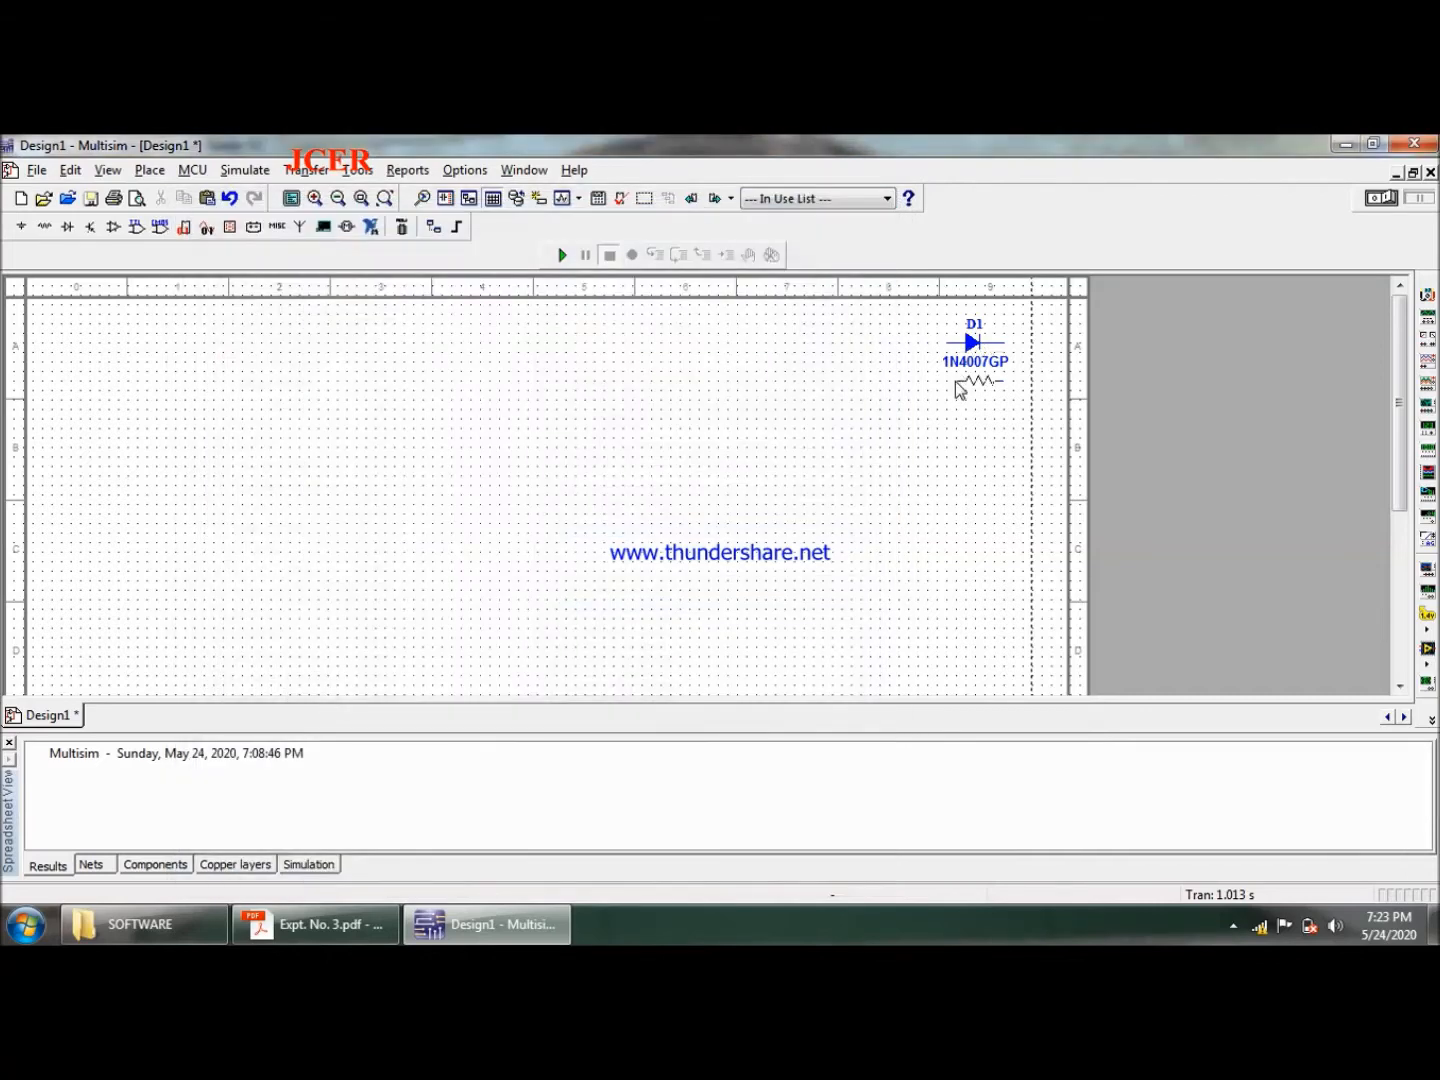
pyautogui.click(957, 413)
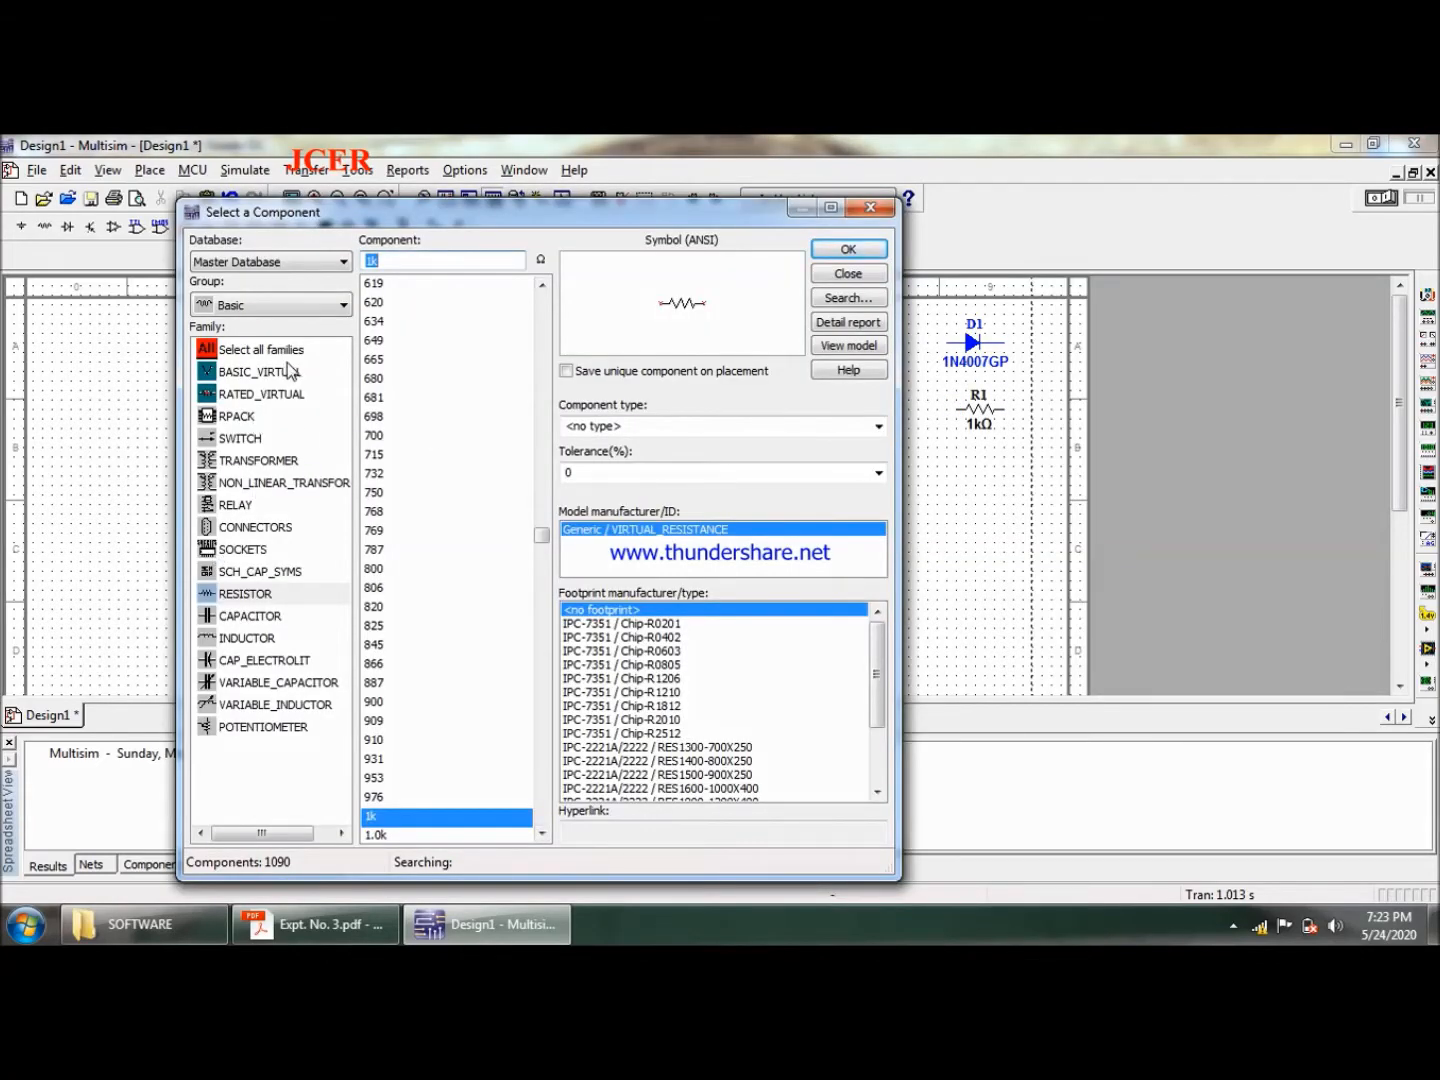
# - Place a 741 op-amp from the Analog group below the resistor
pyautogui.click(326, 311)
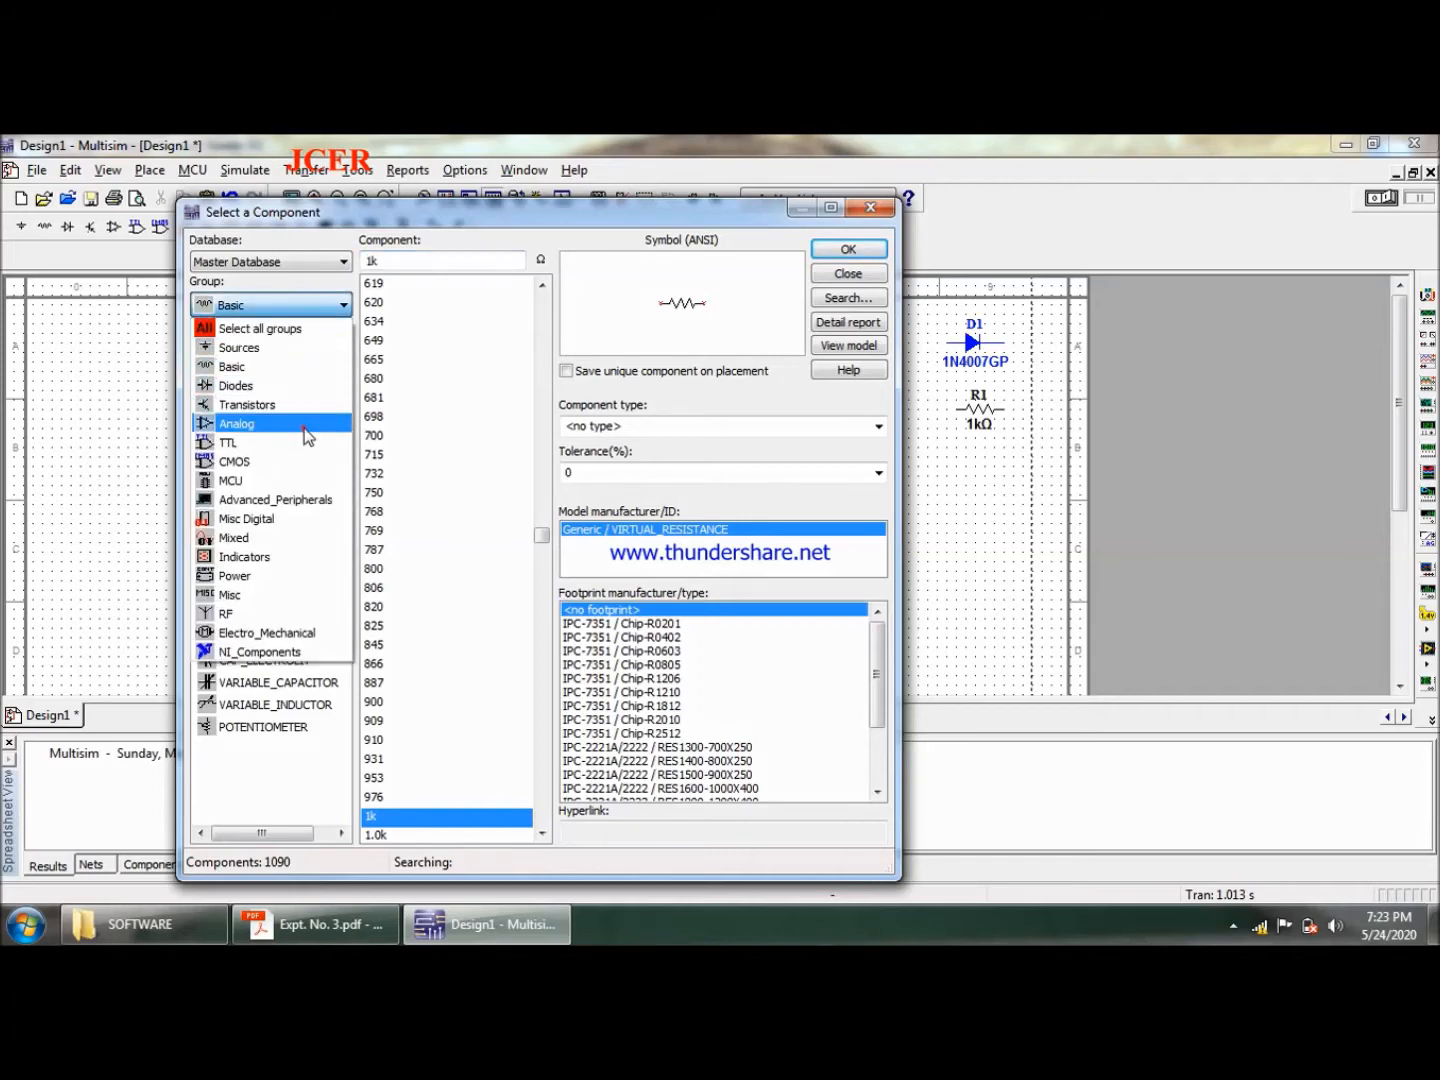
pyautogui.click(307, 436)
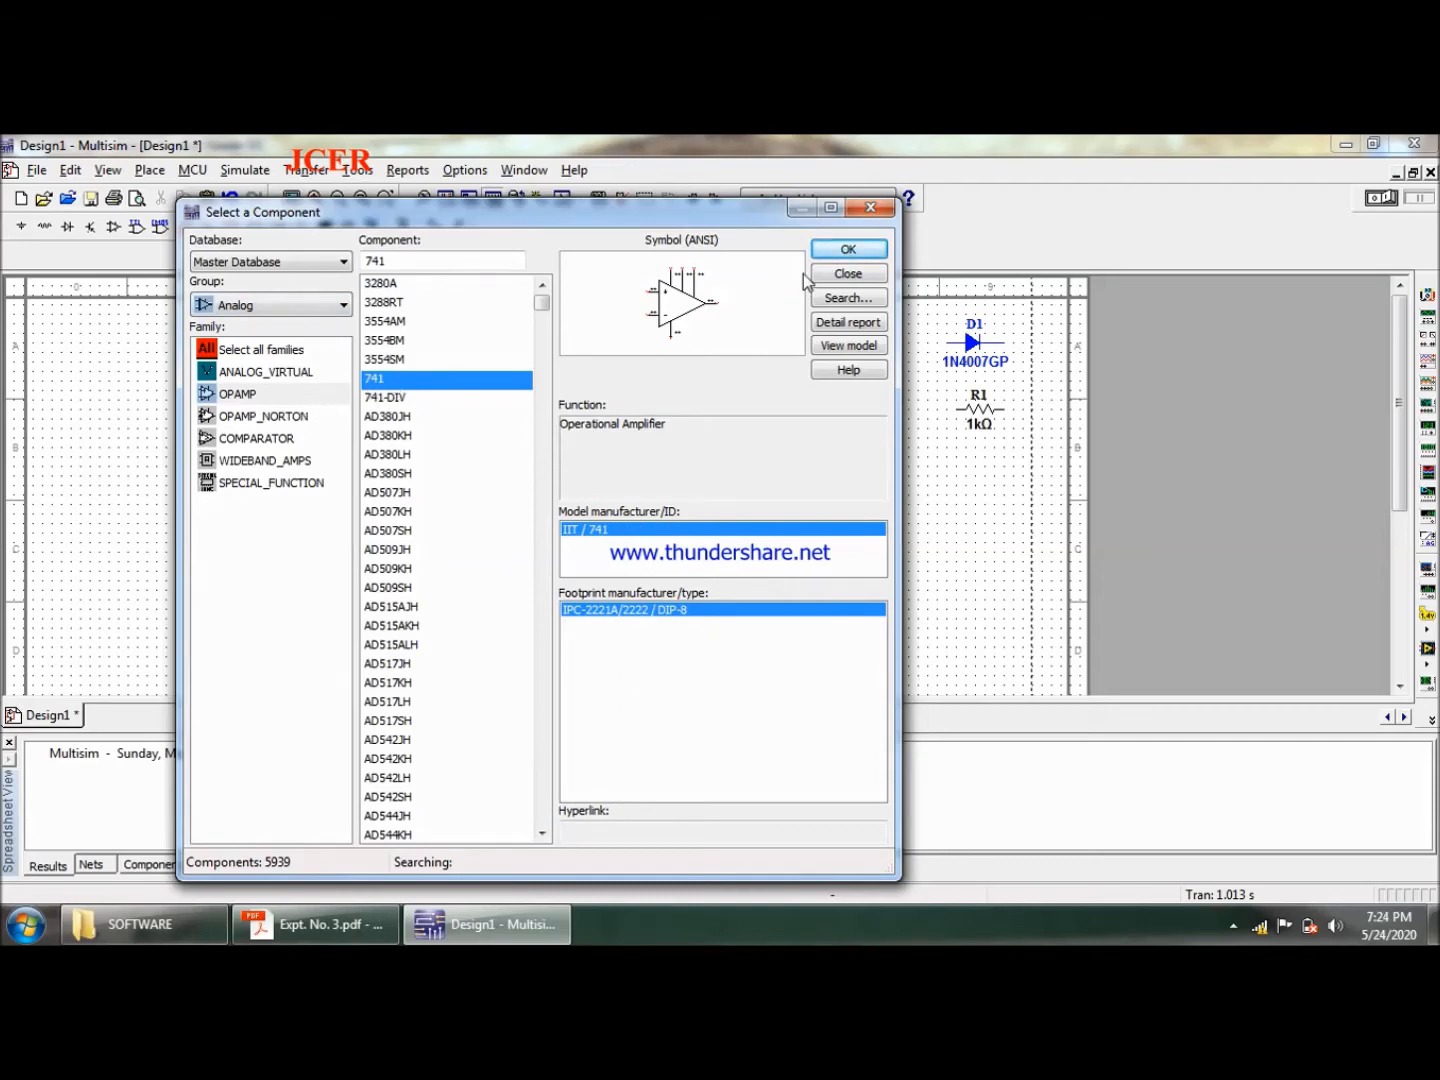
pyautogui.click(845, 249)
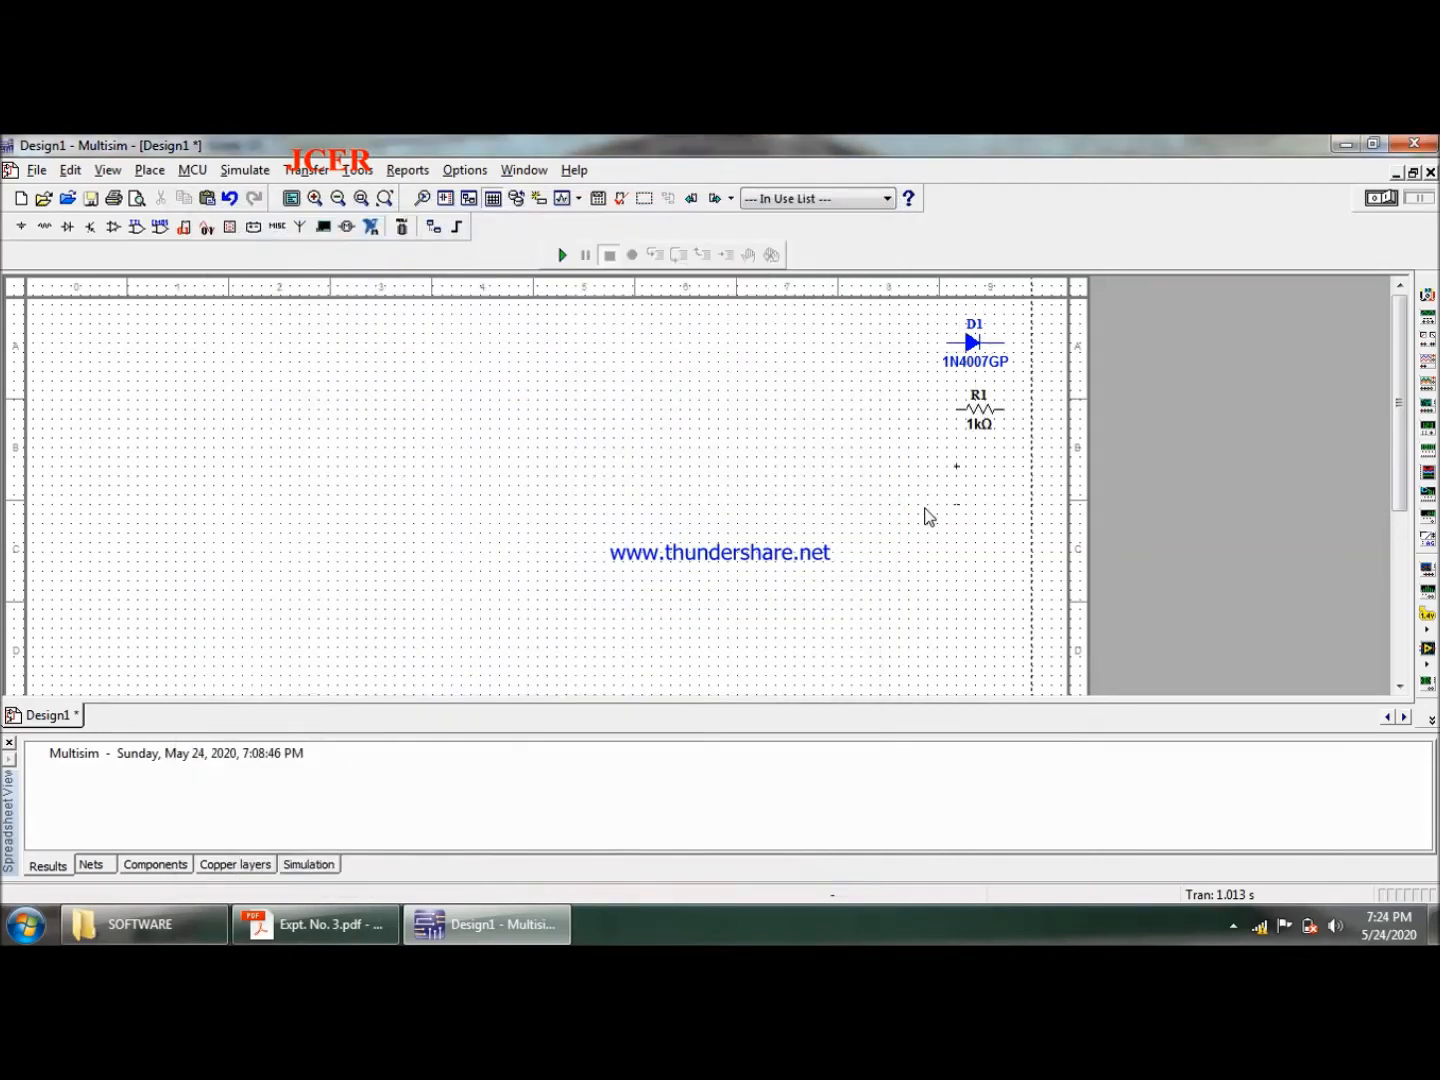
pyautogui.click(924, 531)
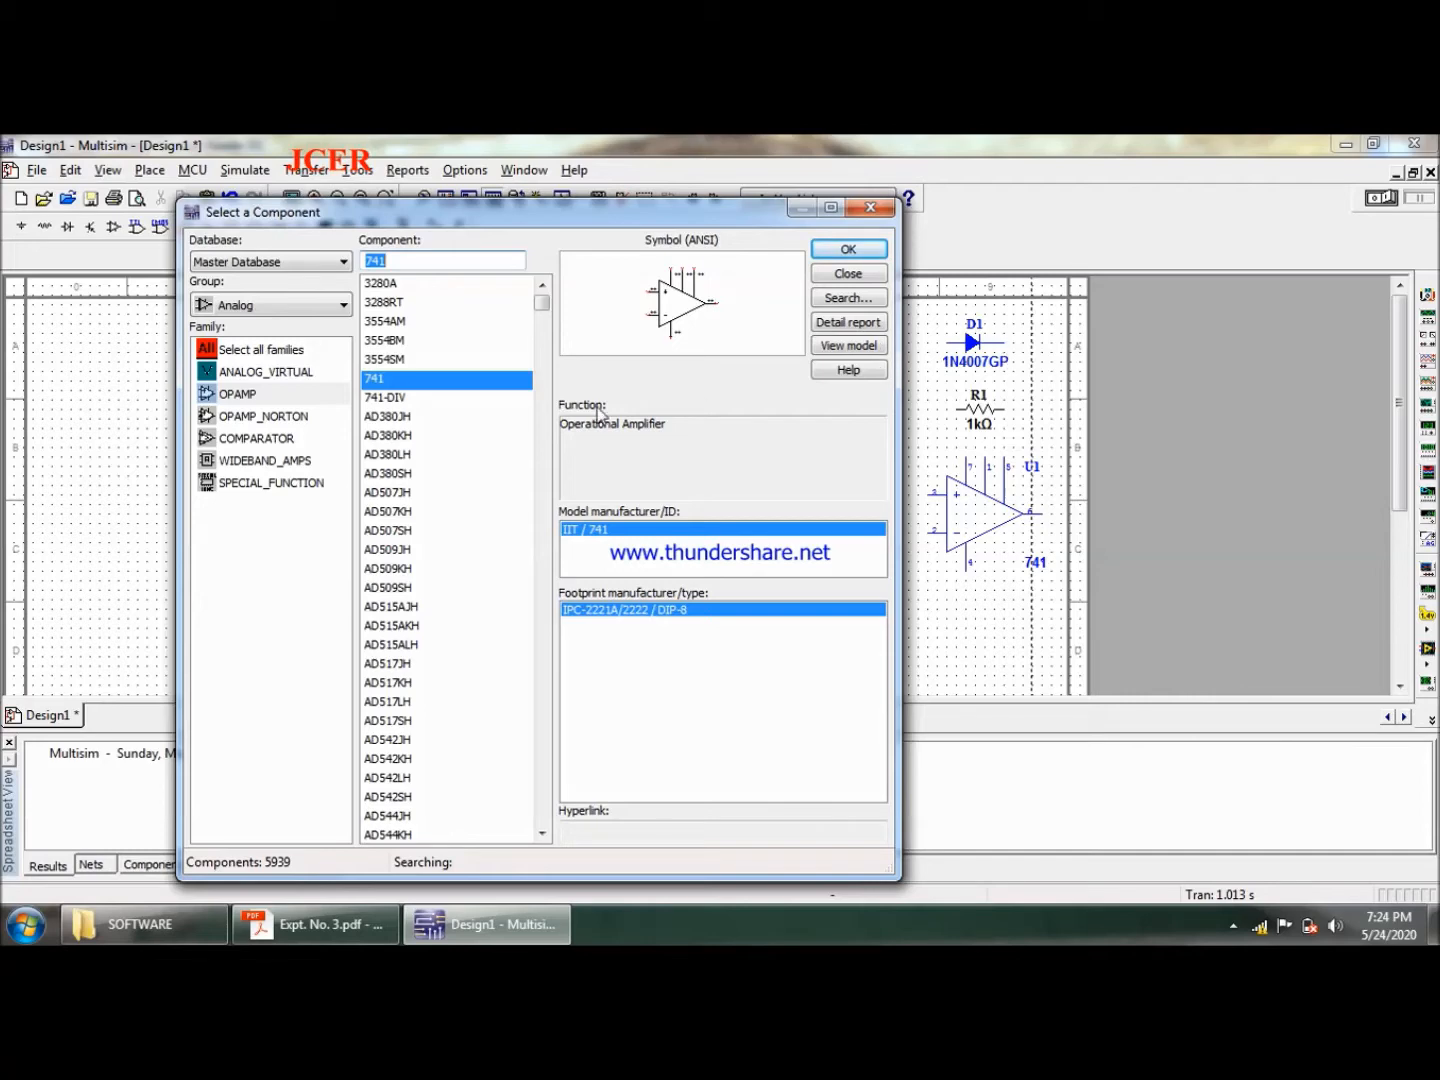
# - Place a VCC power source from the Sources group to the left of the diode
pyautogui.click(326, 306)
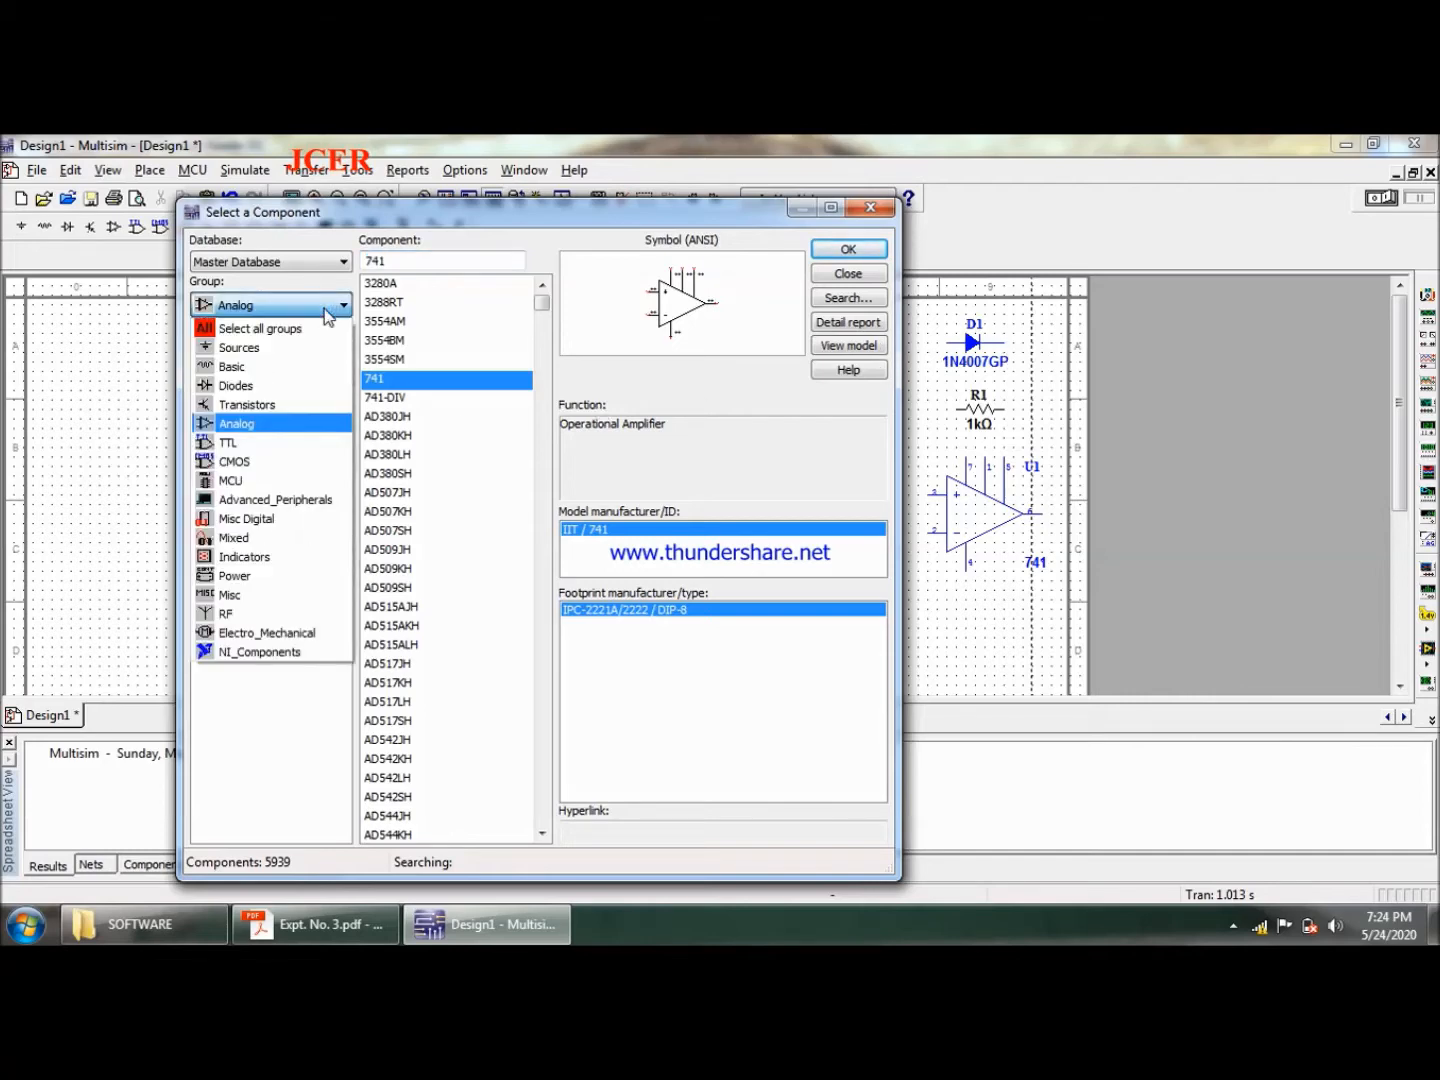
pyautogui.click(344, 348)
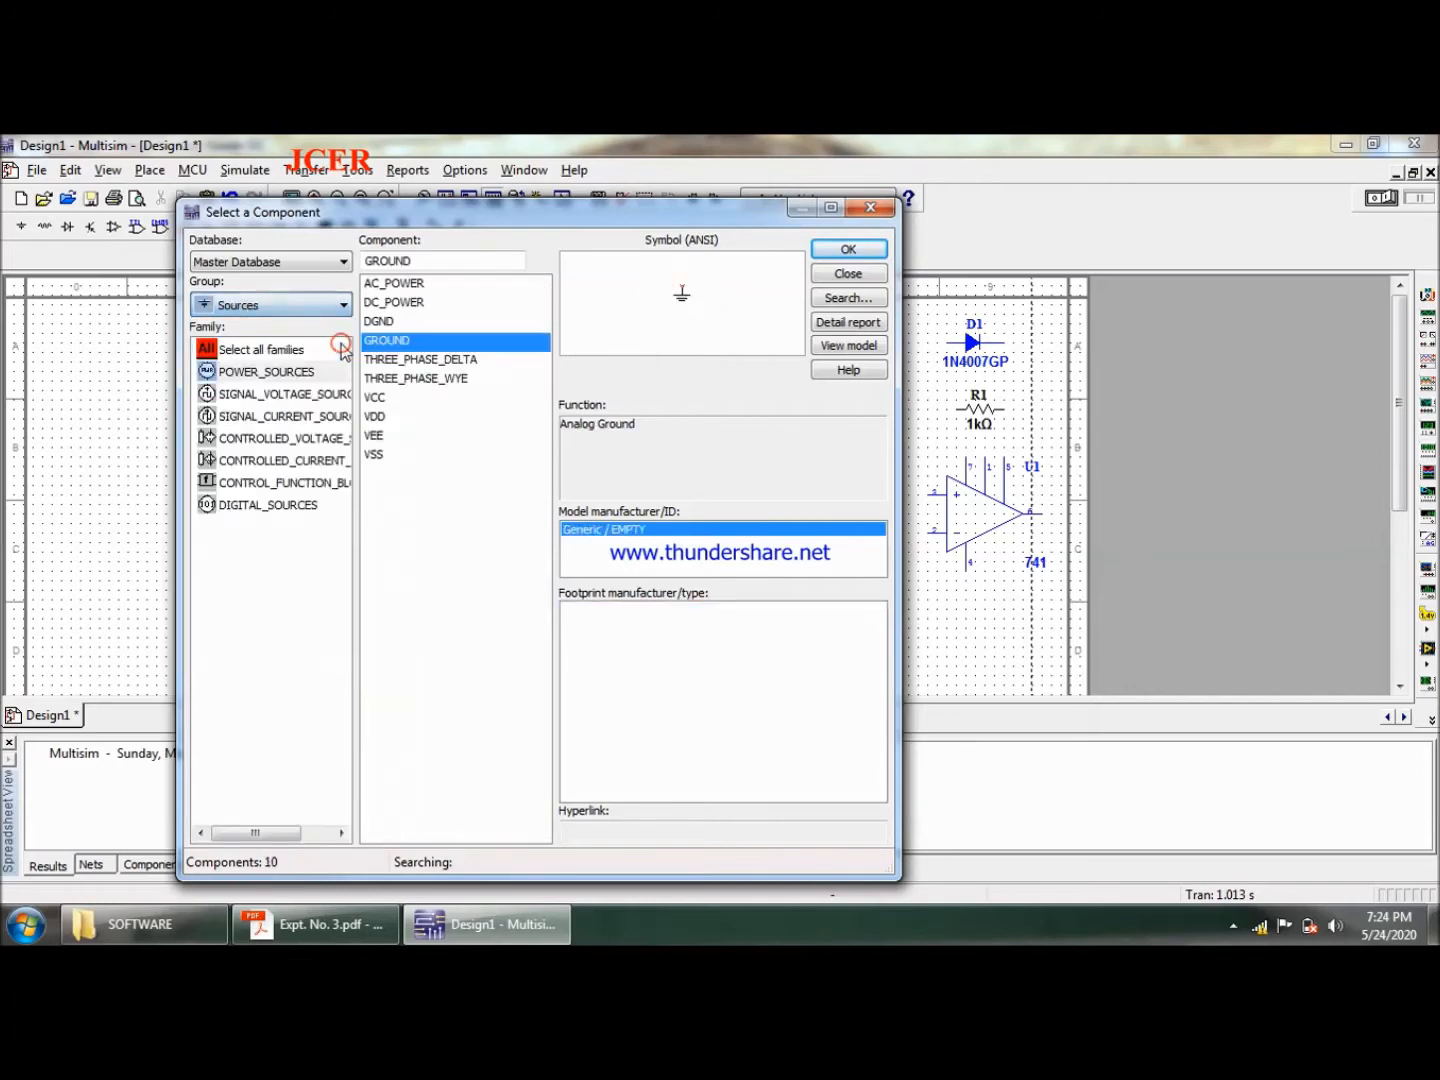
pyautogui.click(389, 400)
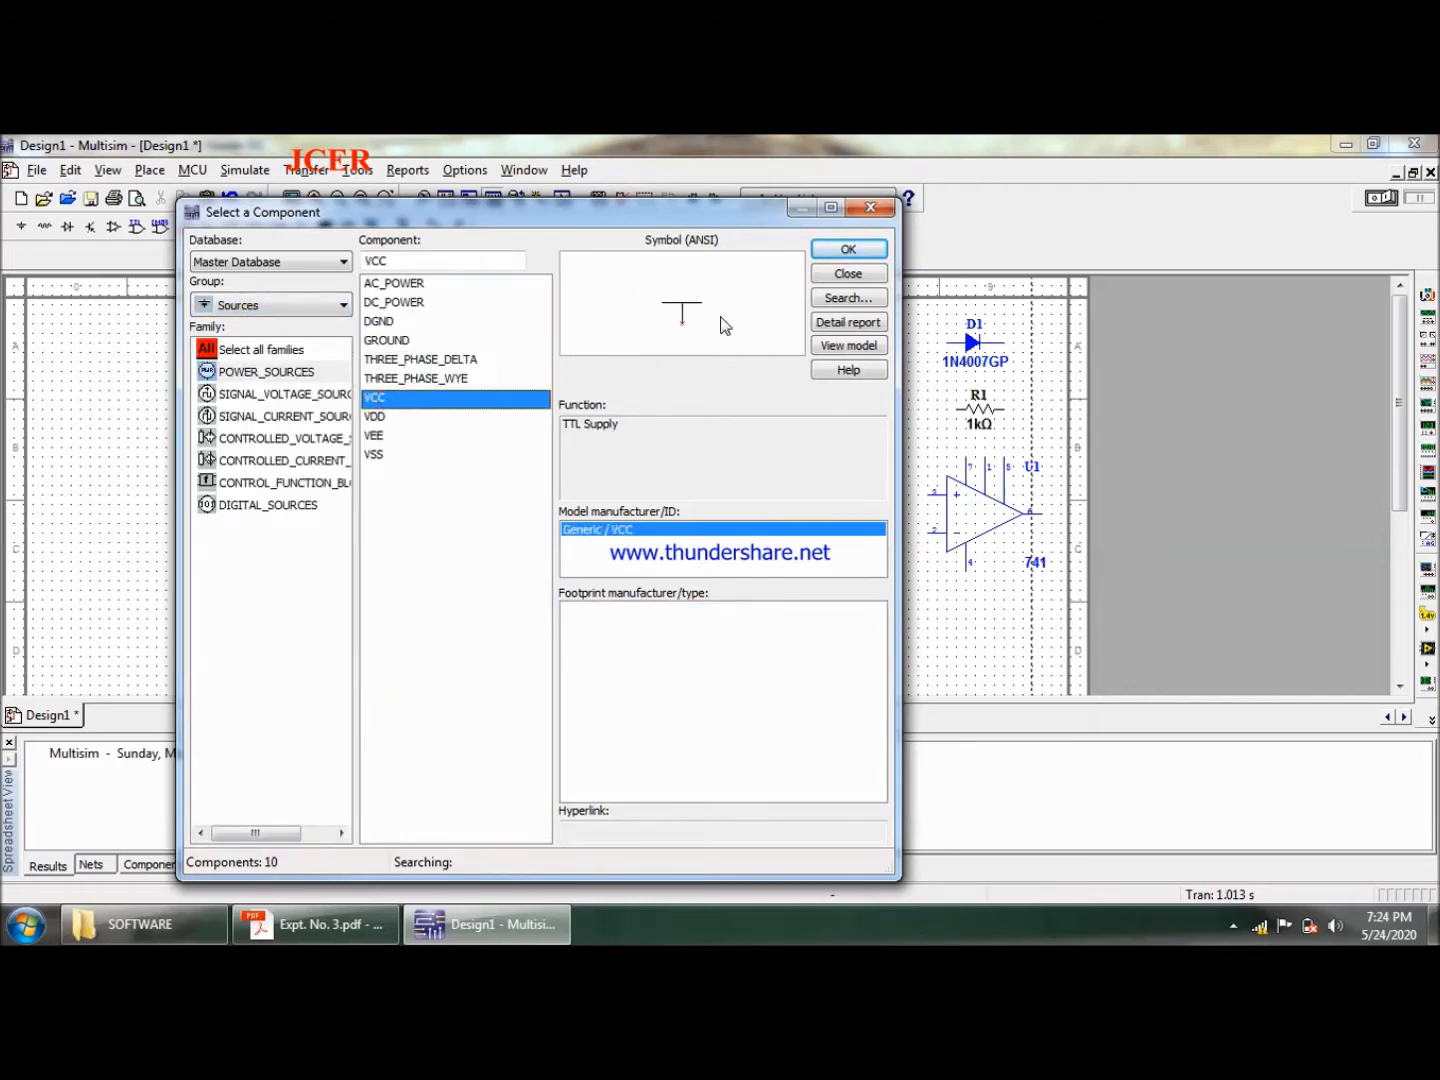
pyautogui.click(849, 249)
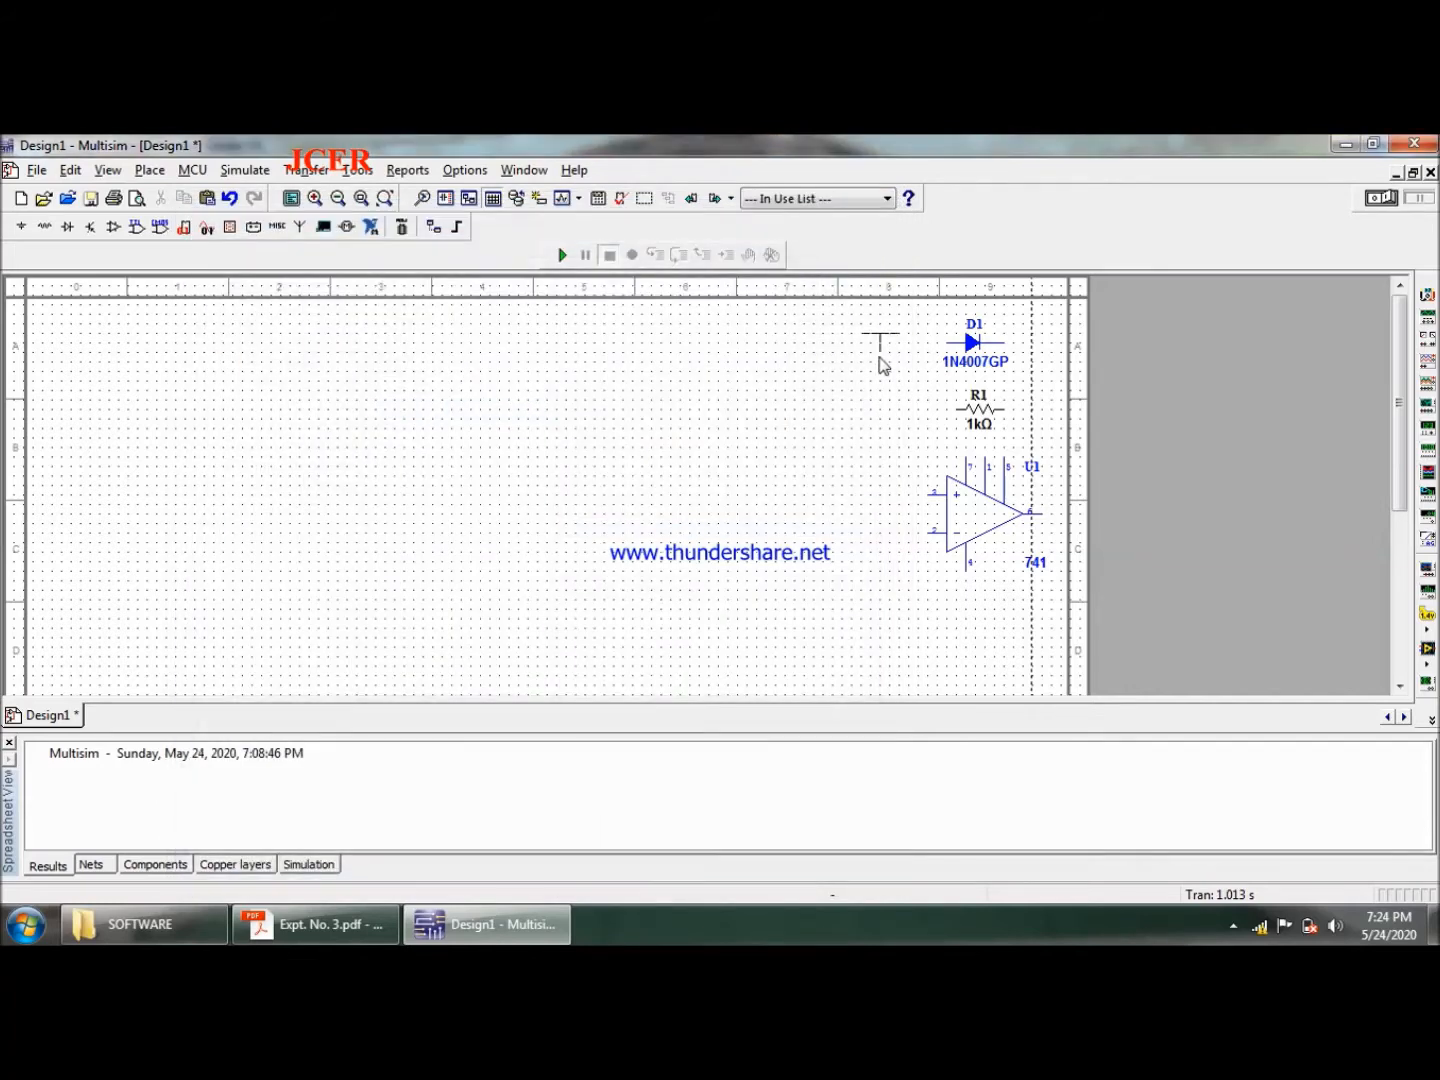
pyautogui.click(880, 358)
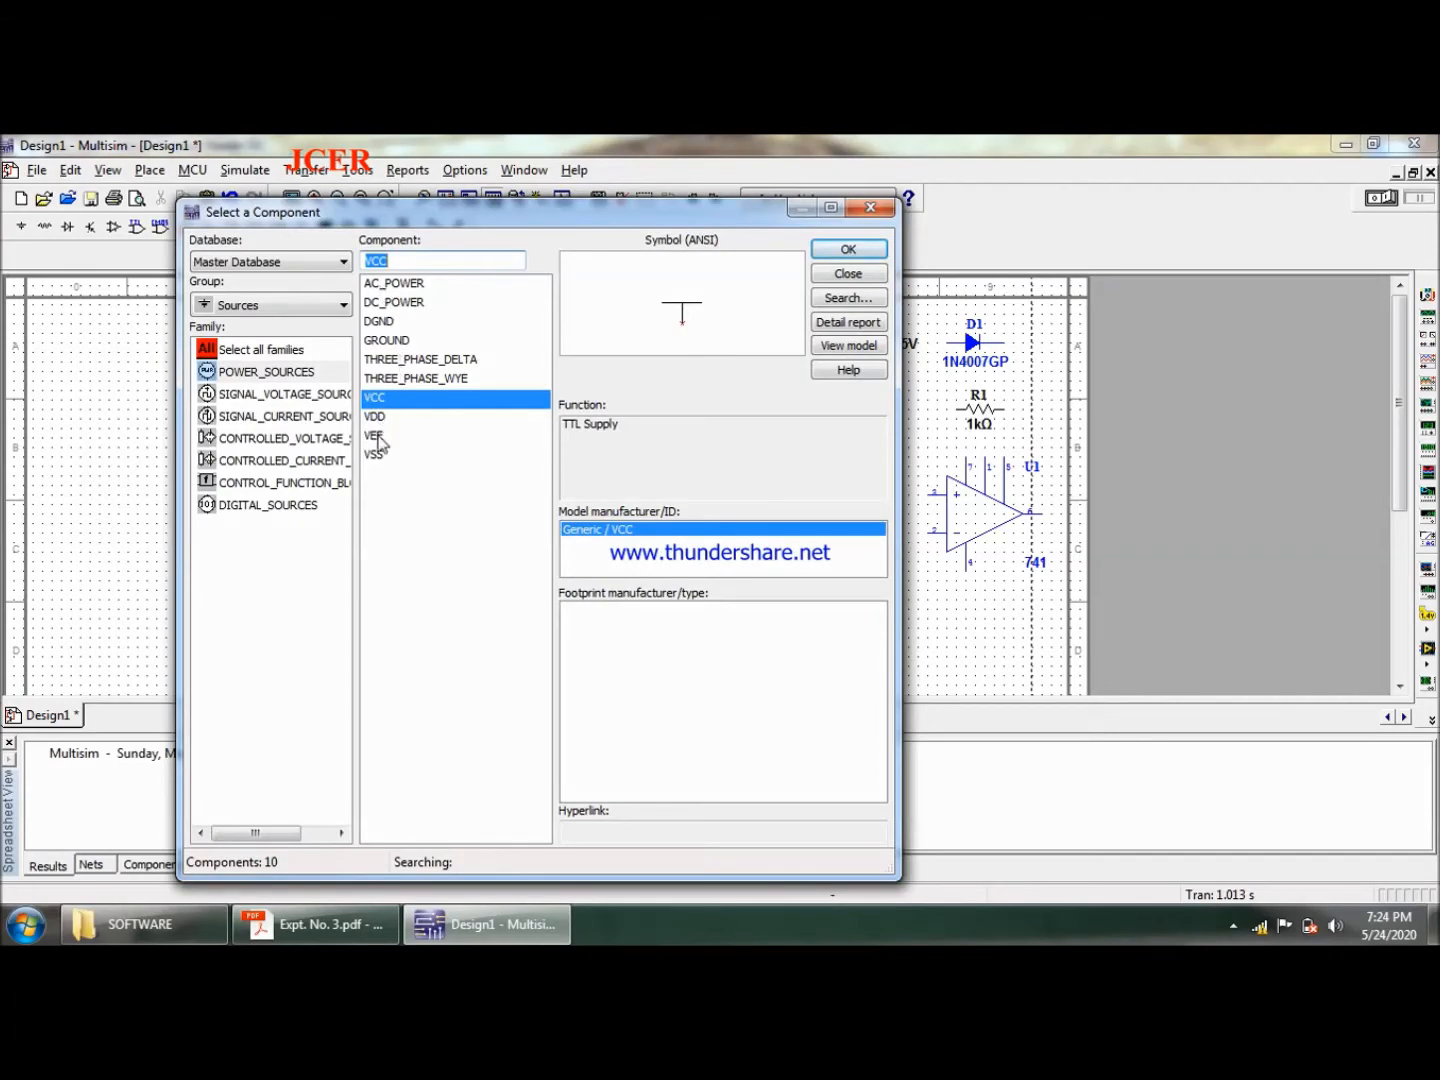
# - Place a VEE power source directly below the VCC source
pyautogui.click(376, 437)
pyautogui.click(870, 257)
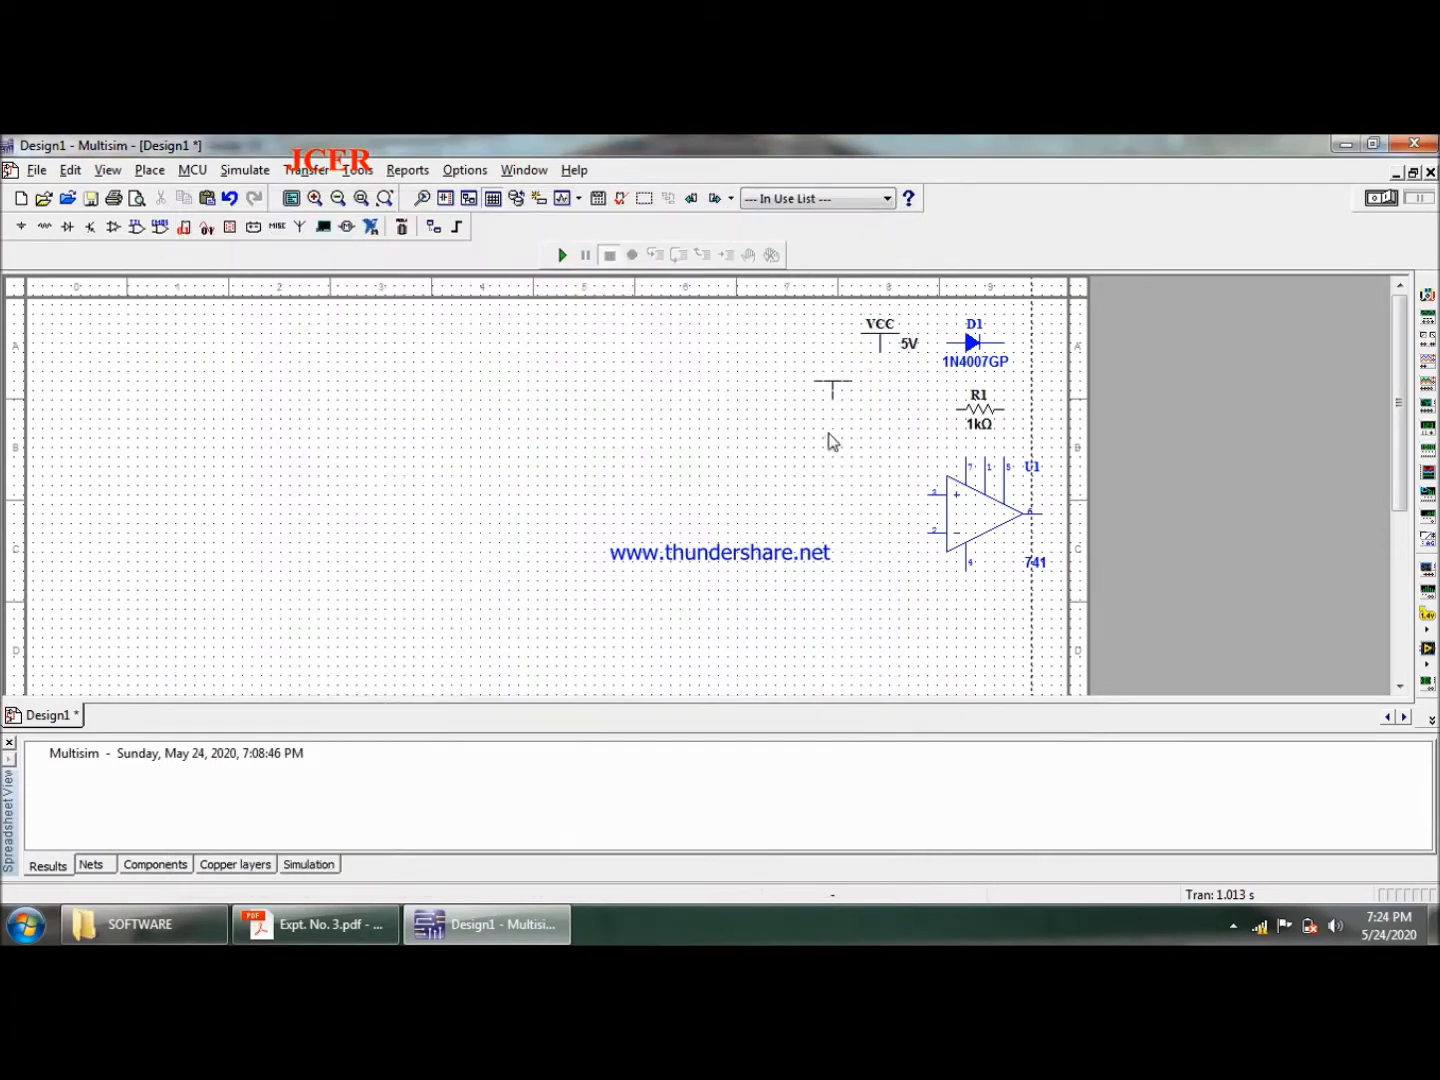
pyautogui.click(882, 420)
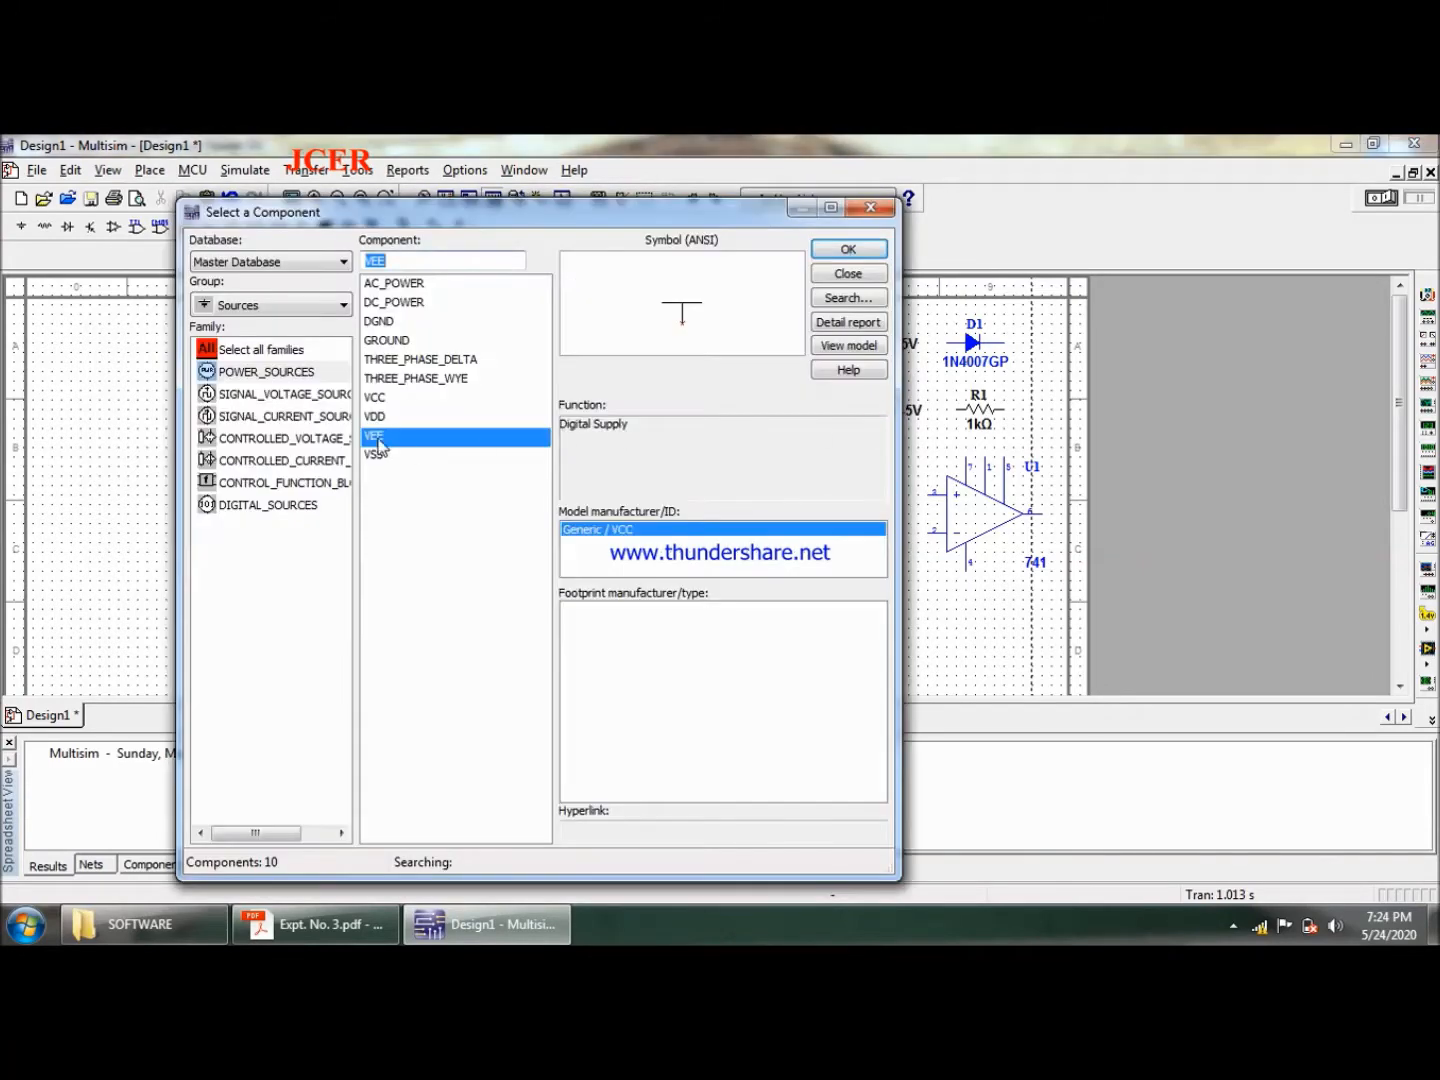
# - Place a GROUND symbol below the VEE source and close the component browser
pyautogui.click(396, 343)
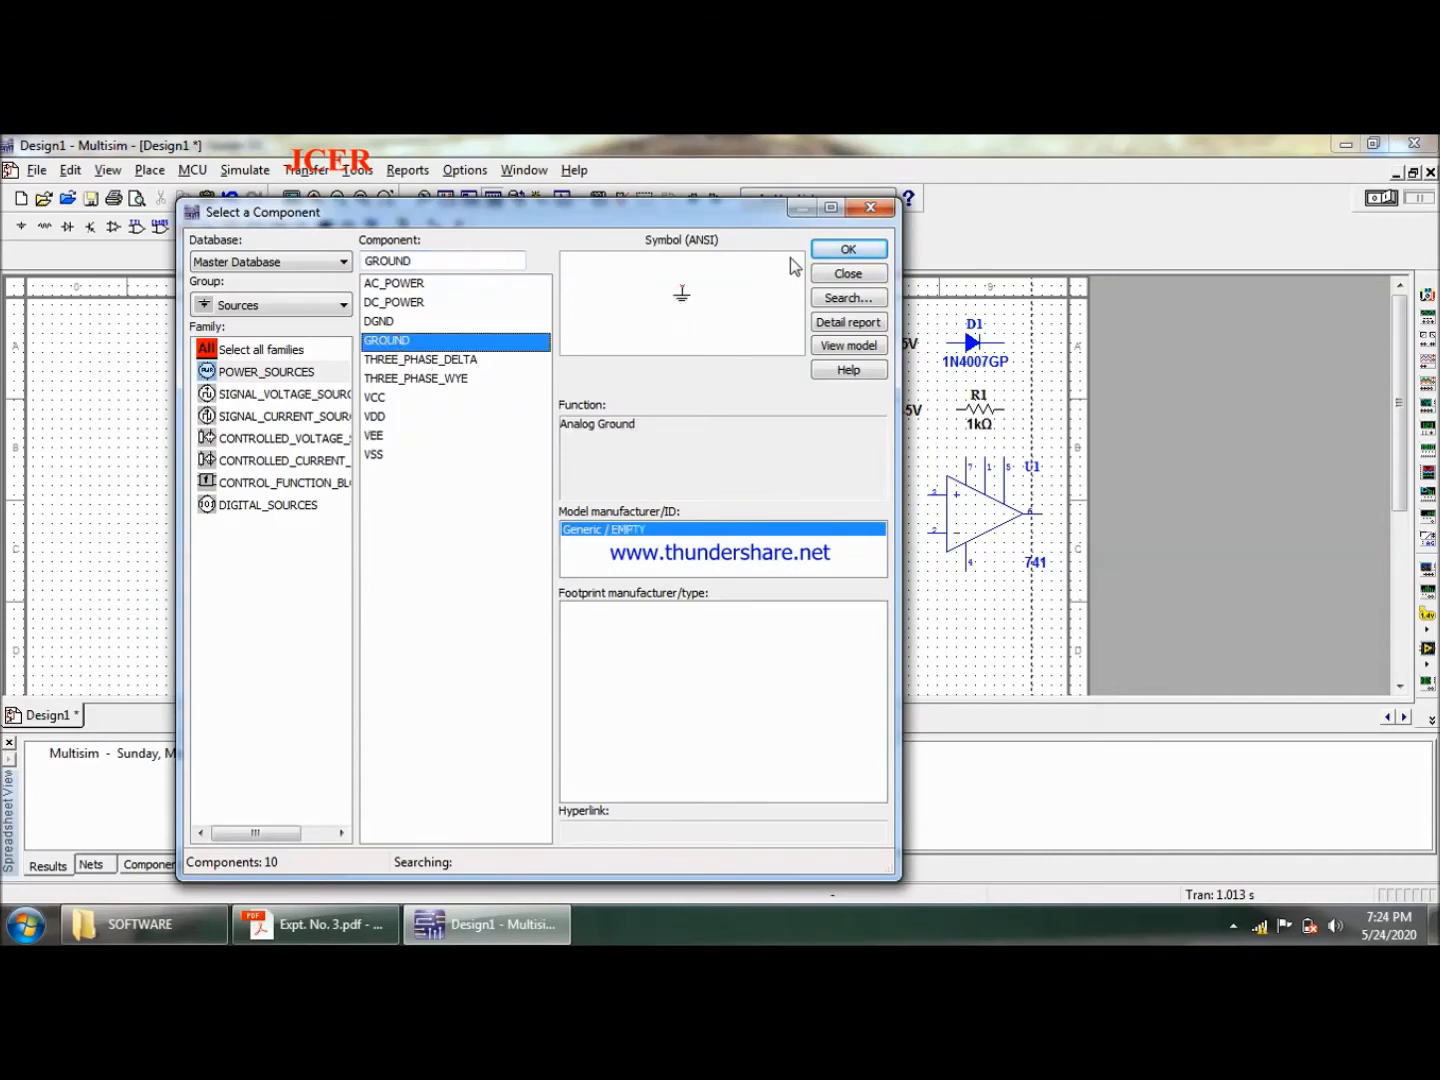
pyautogui.click(842, 250)
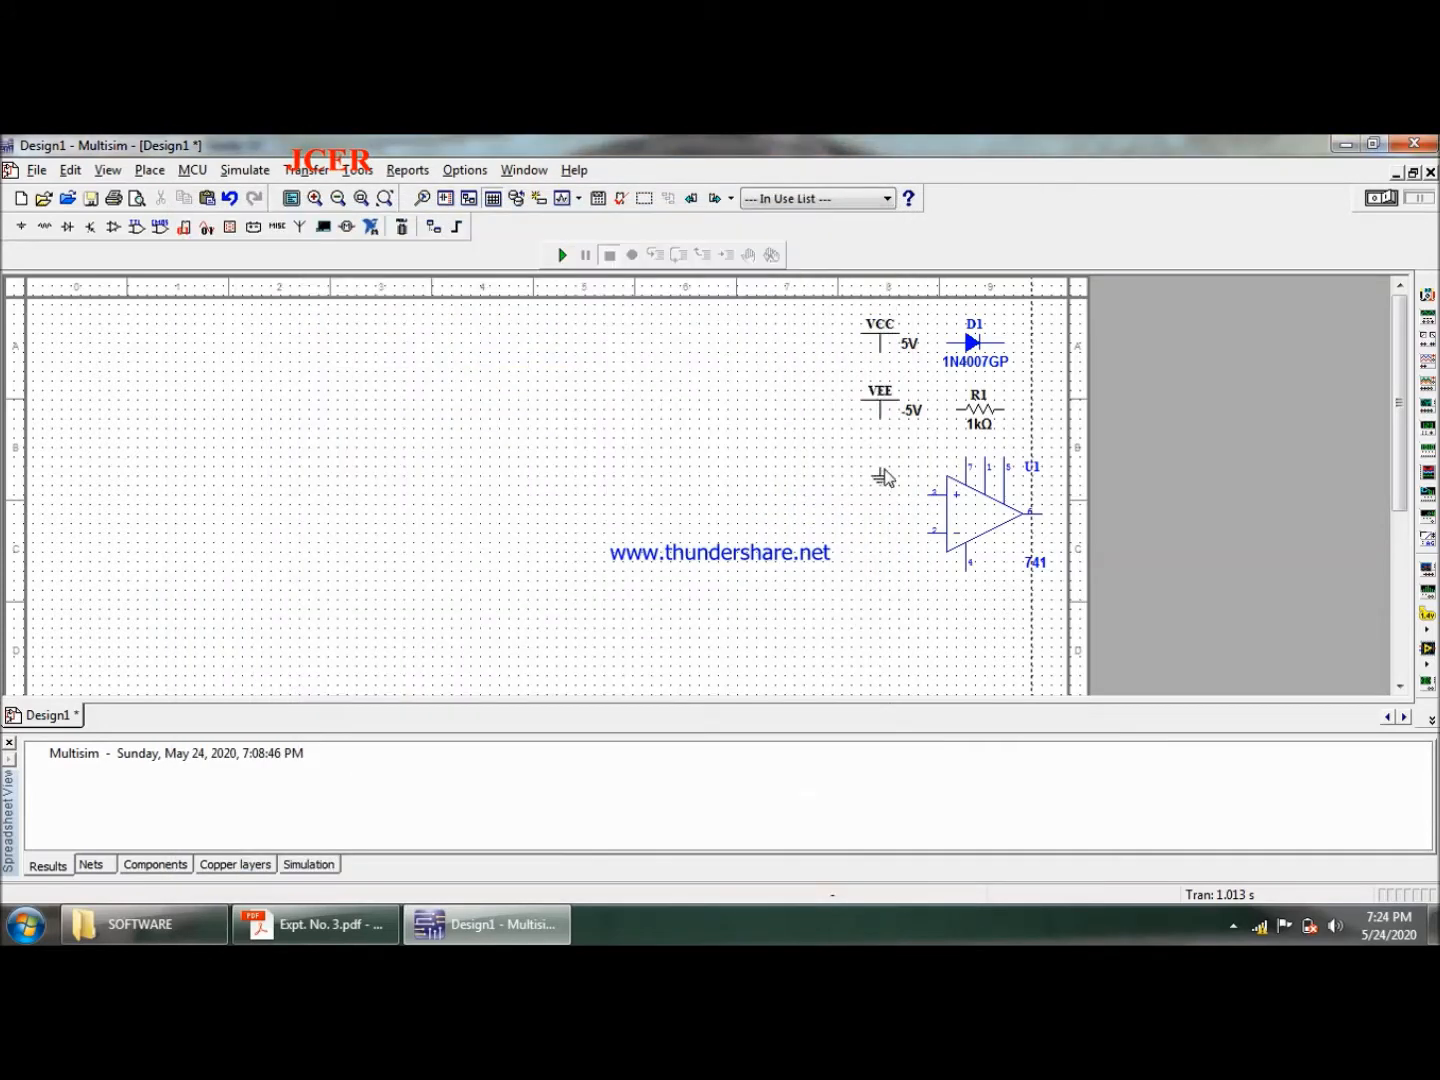
pyautogui.click(884, 478)
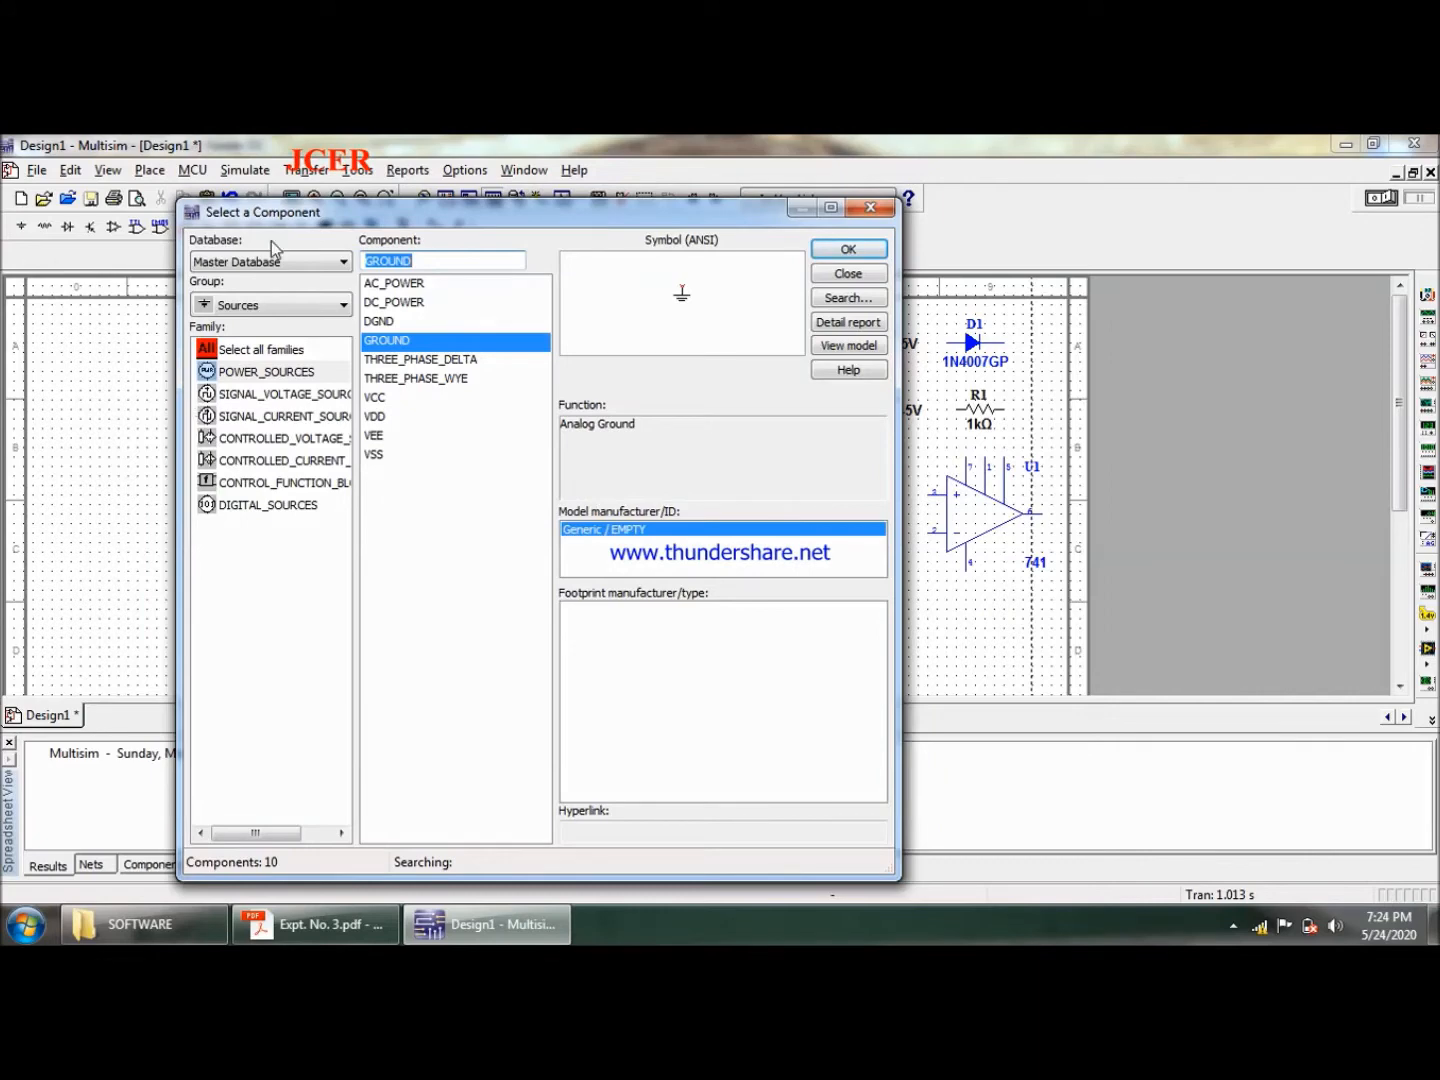
pyautogui.click(288, 317)
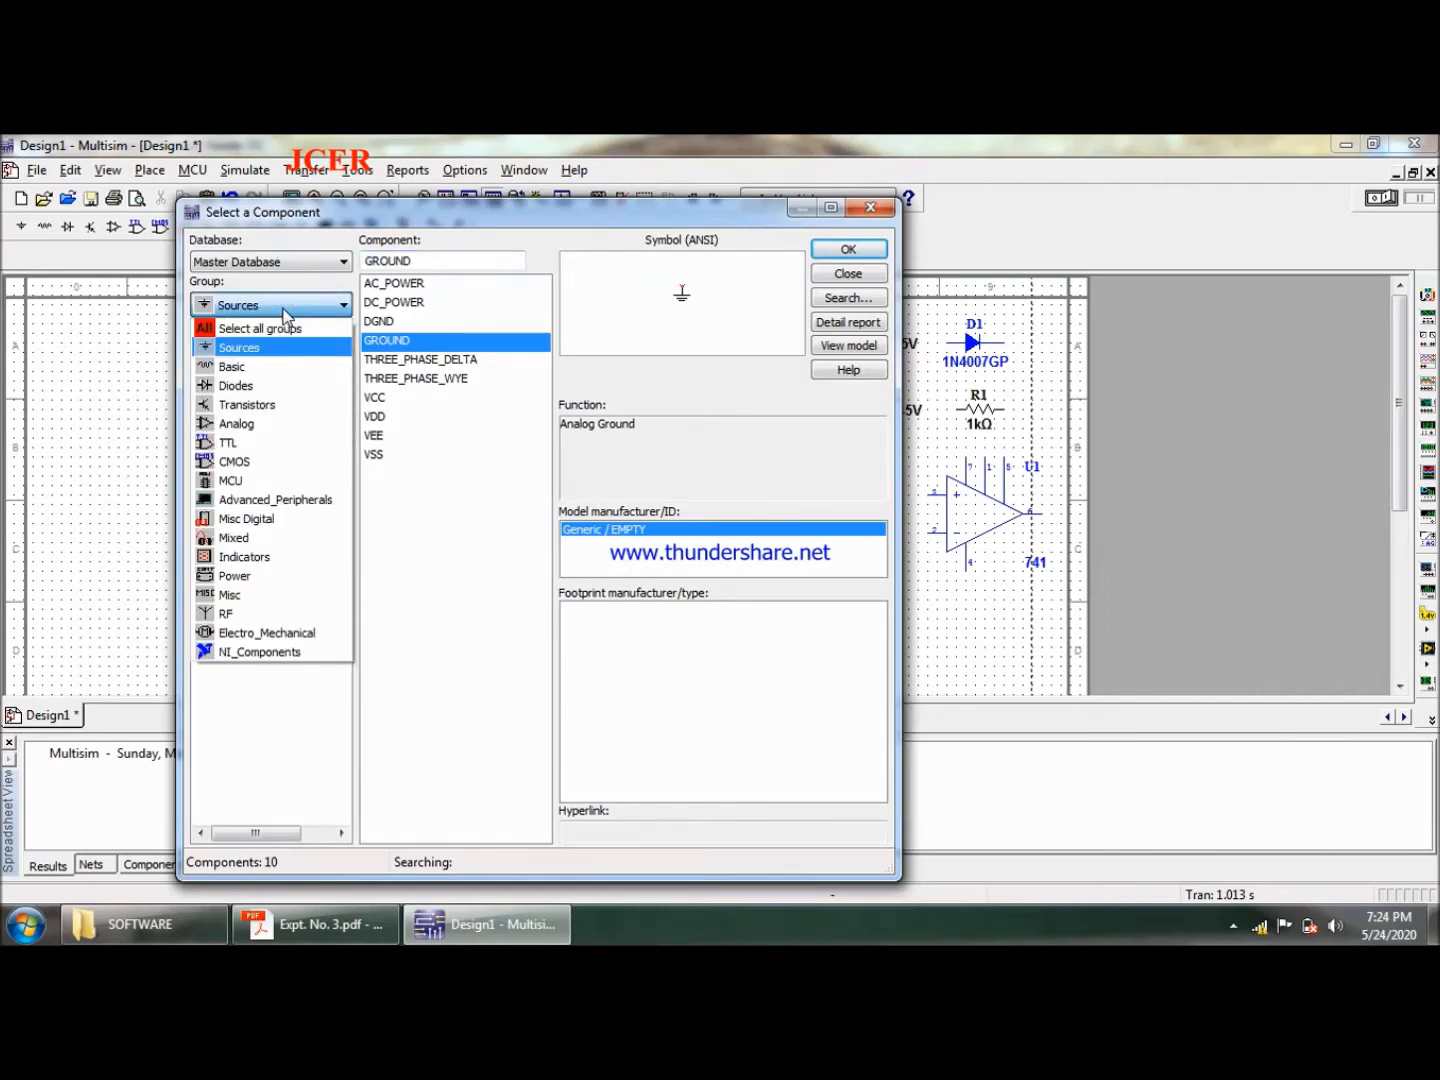
pyautogui.click(880, 199)
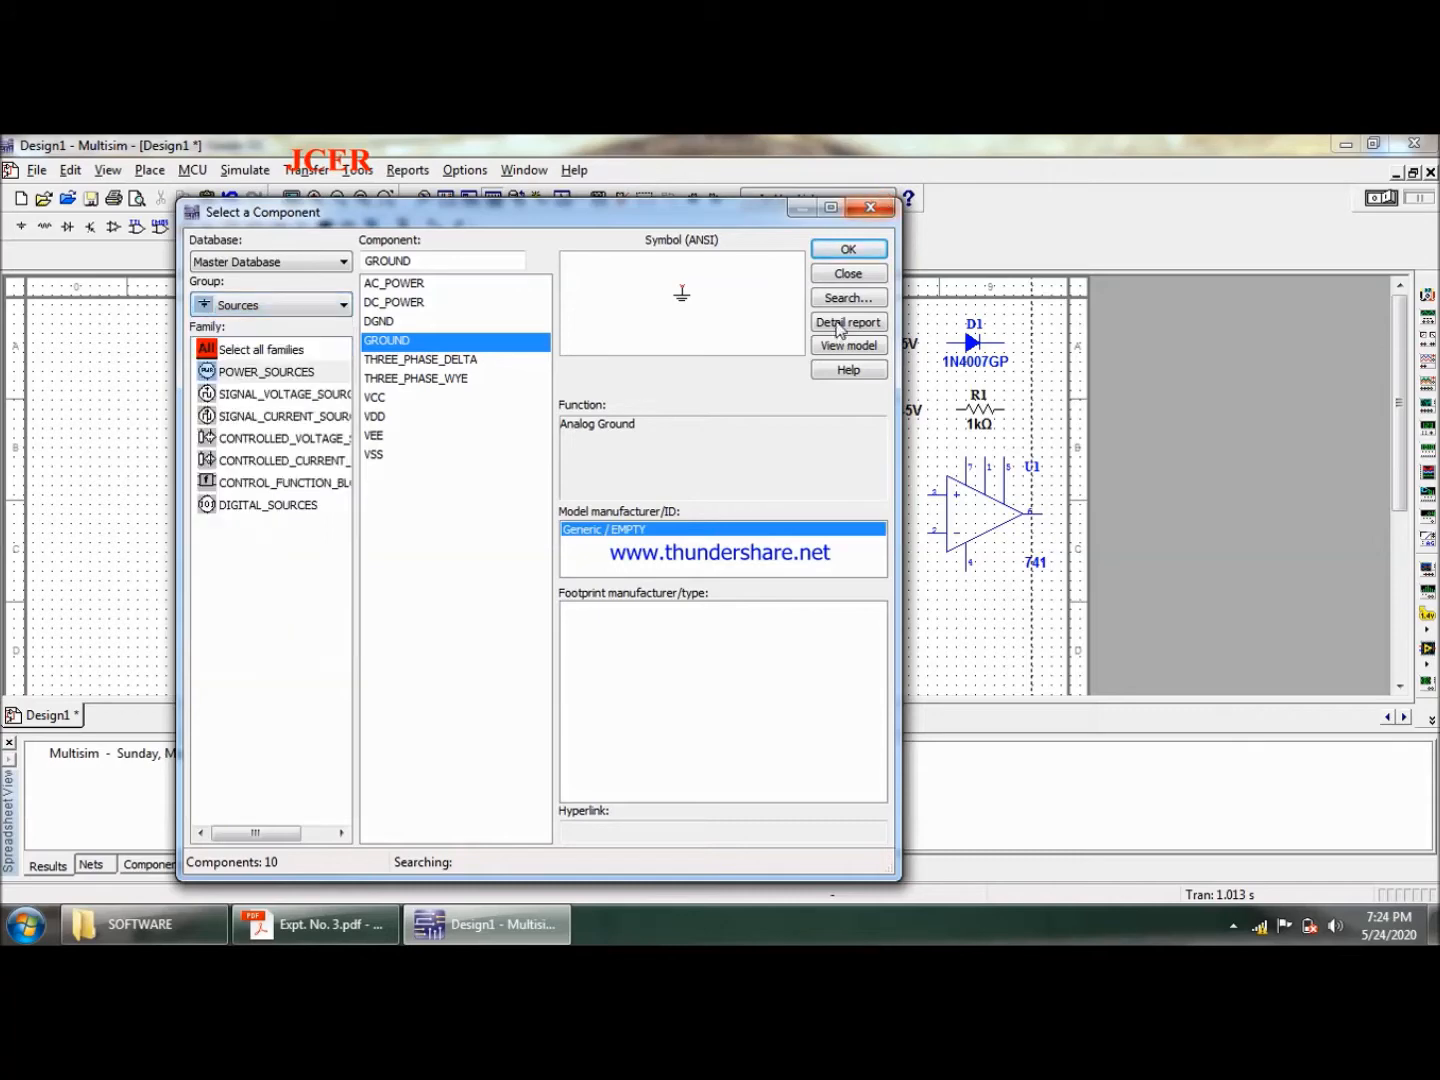
pyautogui.click(887, 212)
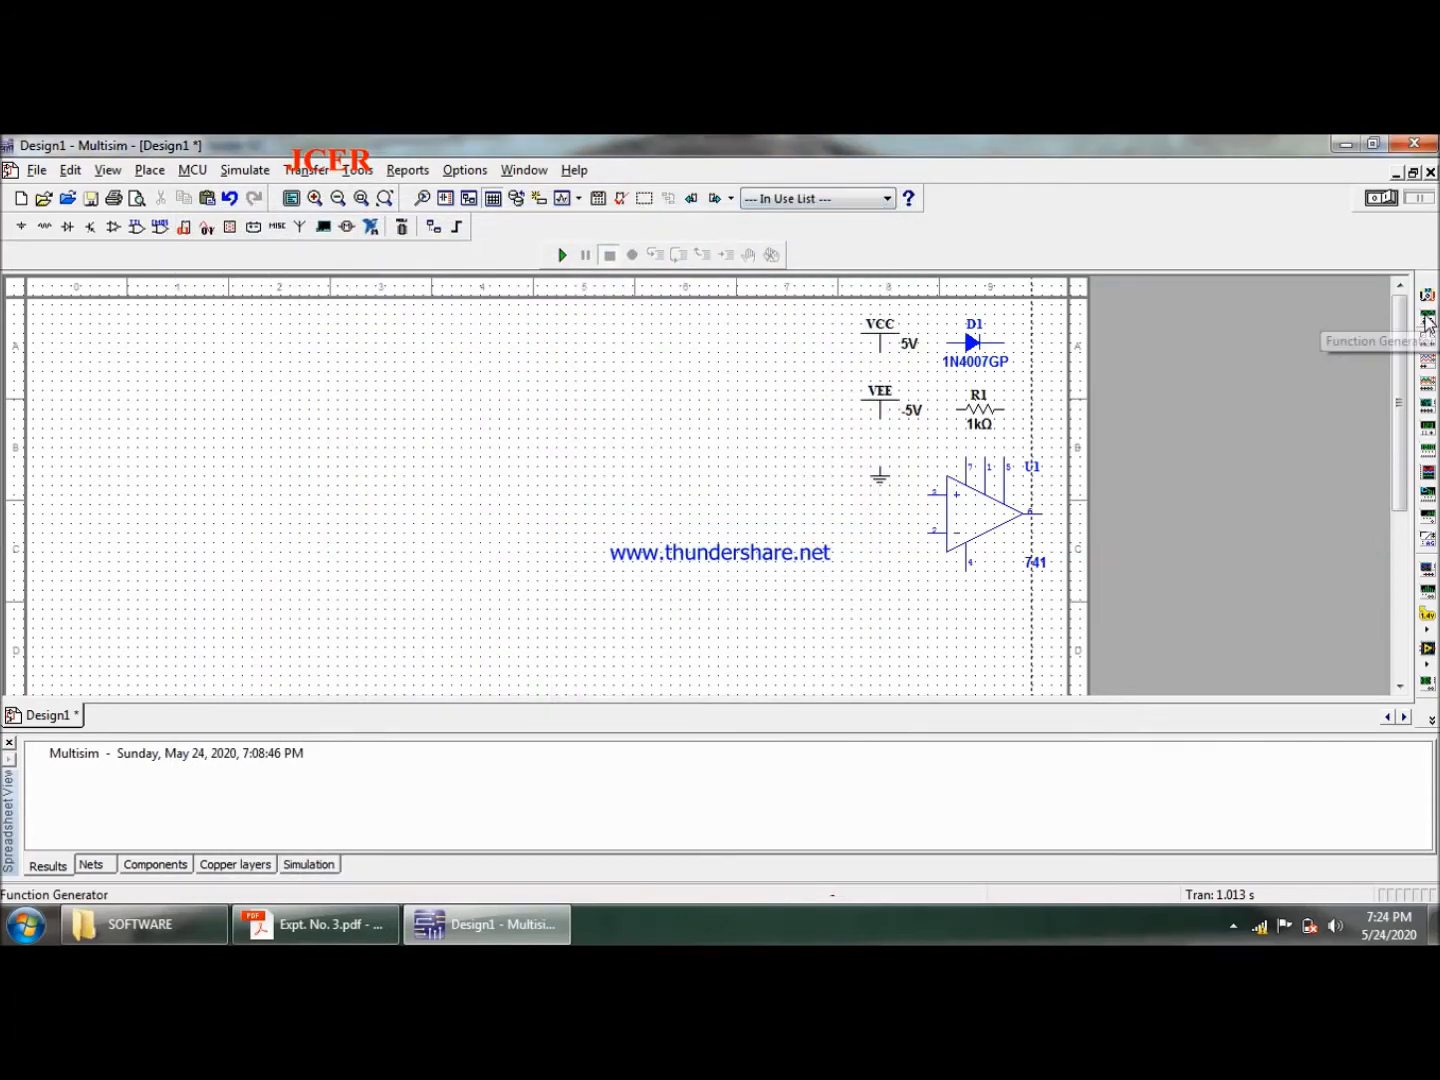
# - Place a function generator below the ground symbol on the sheet
pyautogui.click(1426, 317)
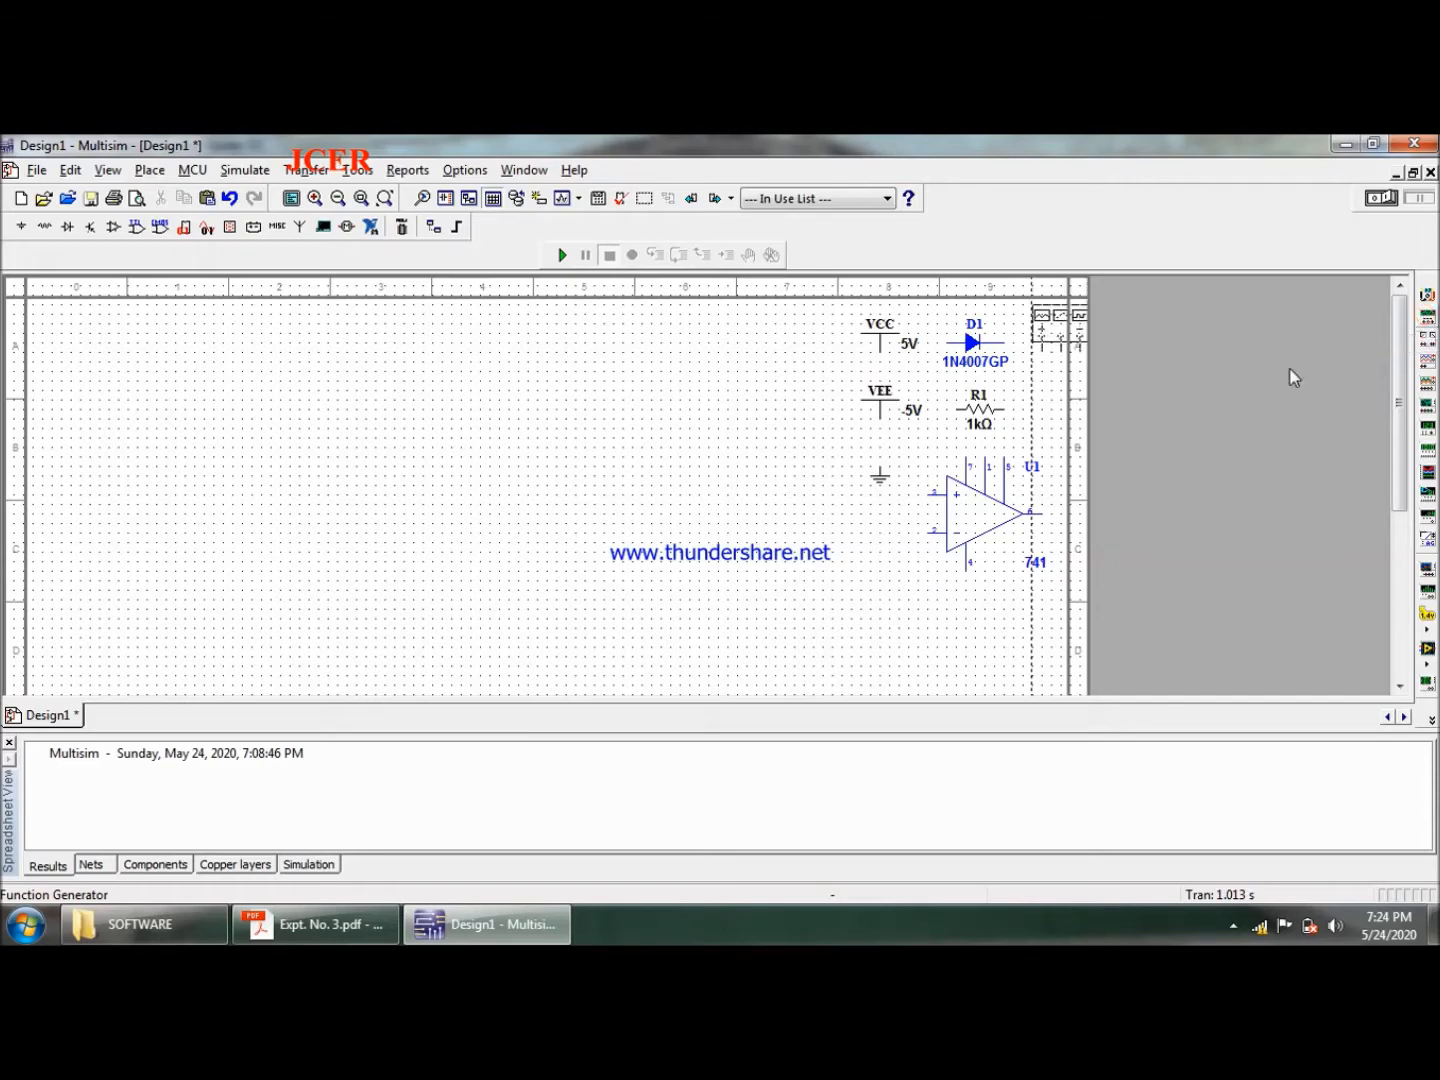
pyautogui.click(853, 622)
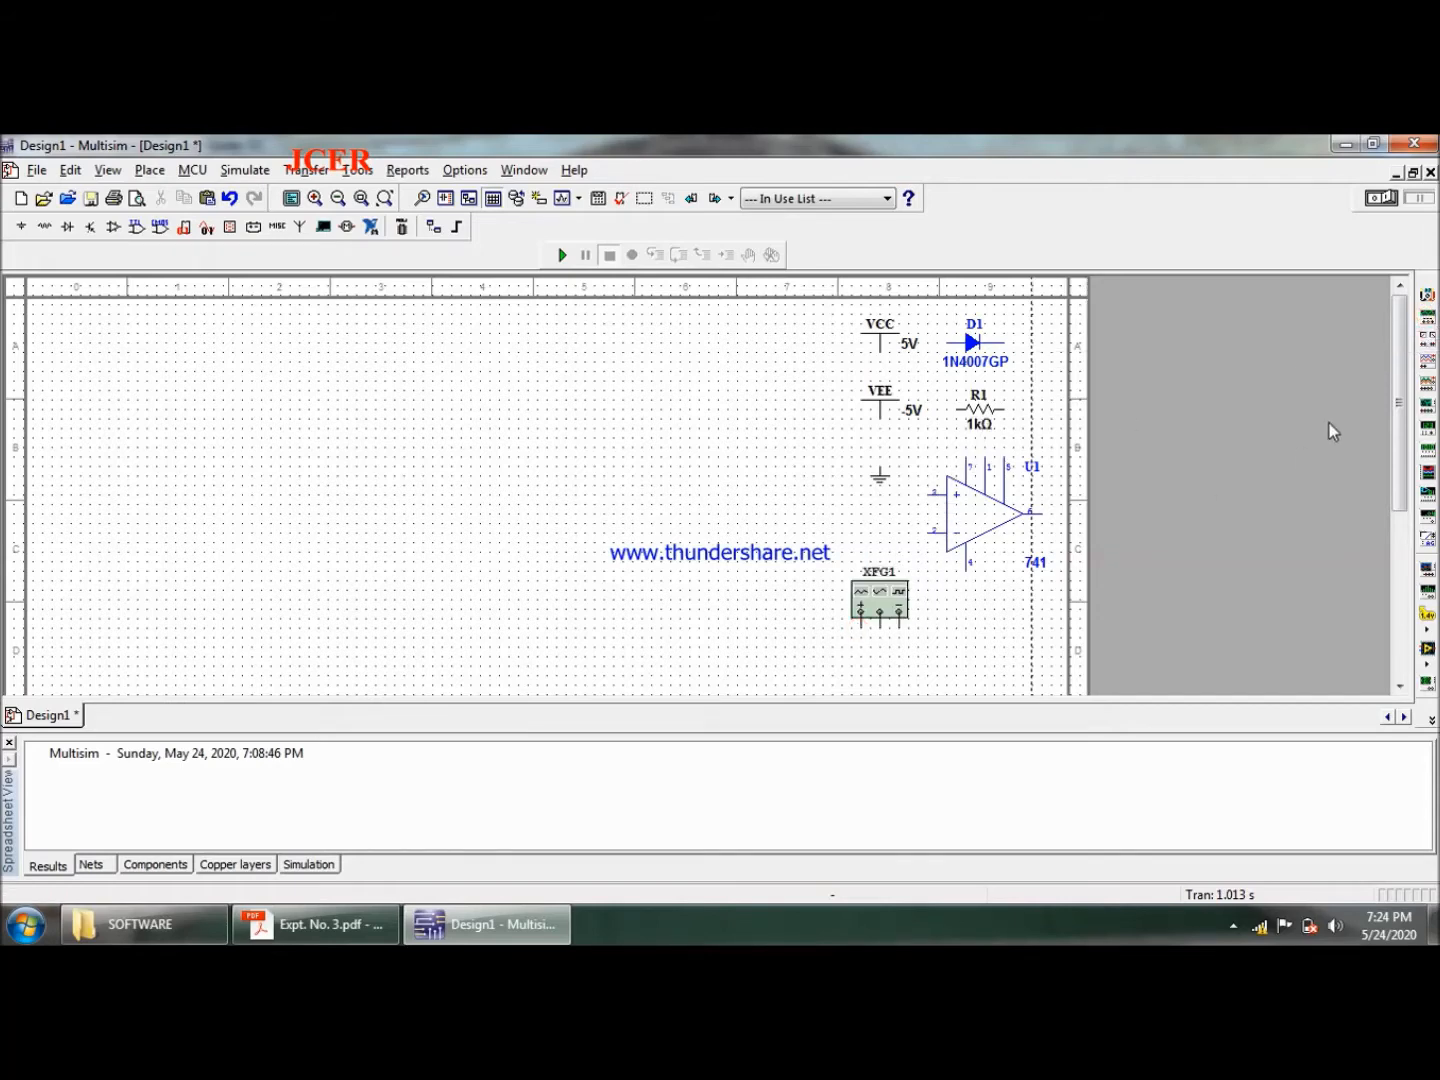
pyautogui.click(1426, 365)
pyautogui.press('Escape')
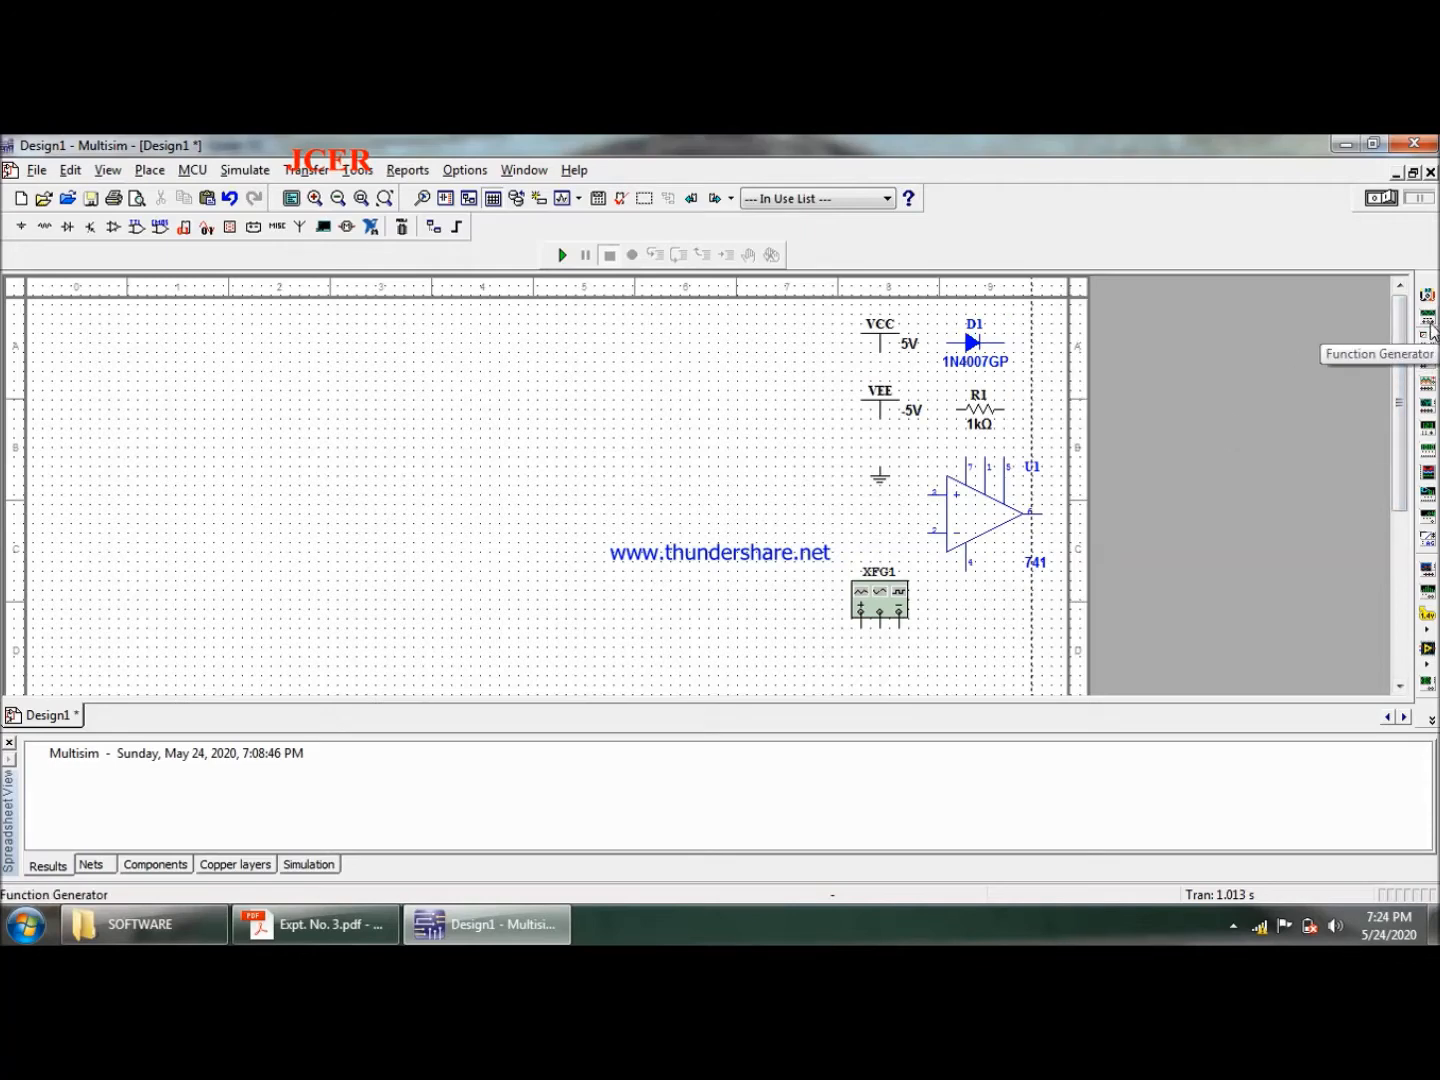
# - Place an oscilloscope on the sheet below the 741 op-amp
pyautogui.click(1427, 366)
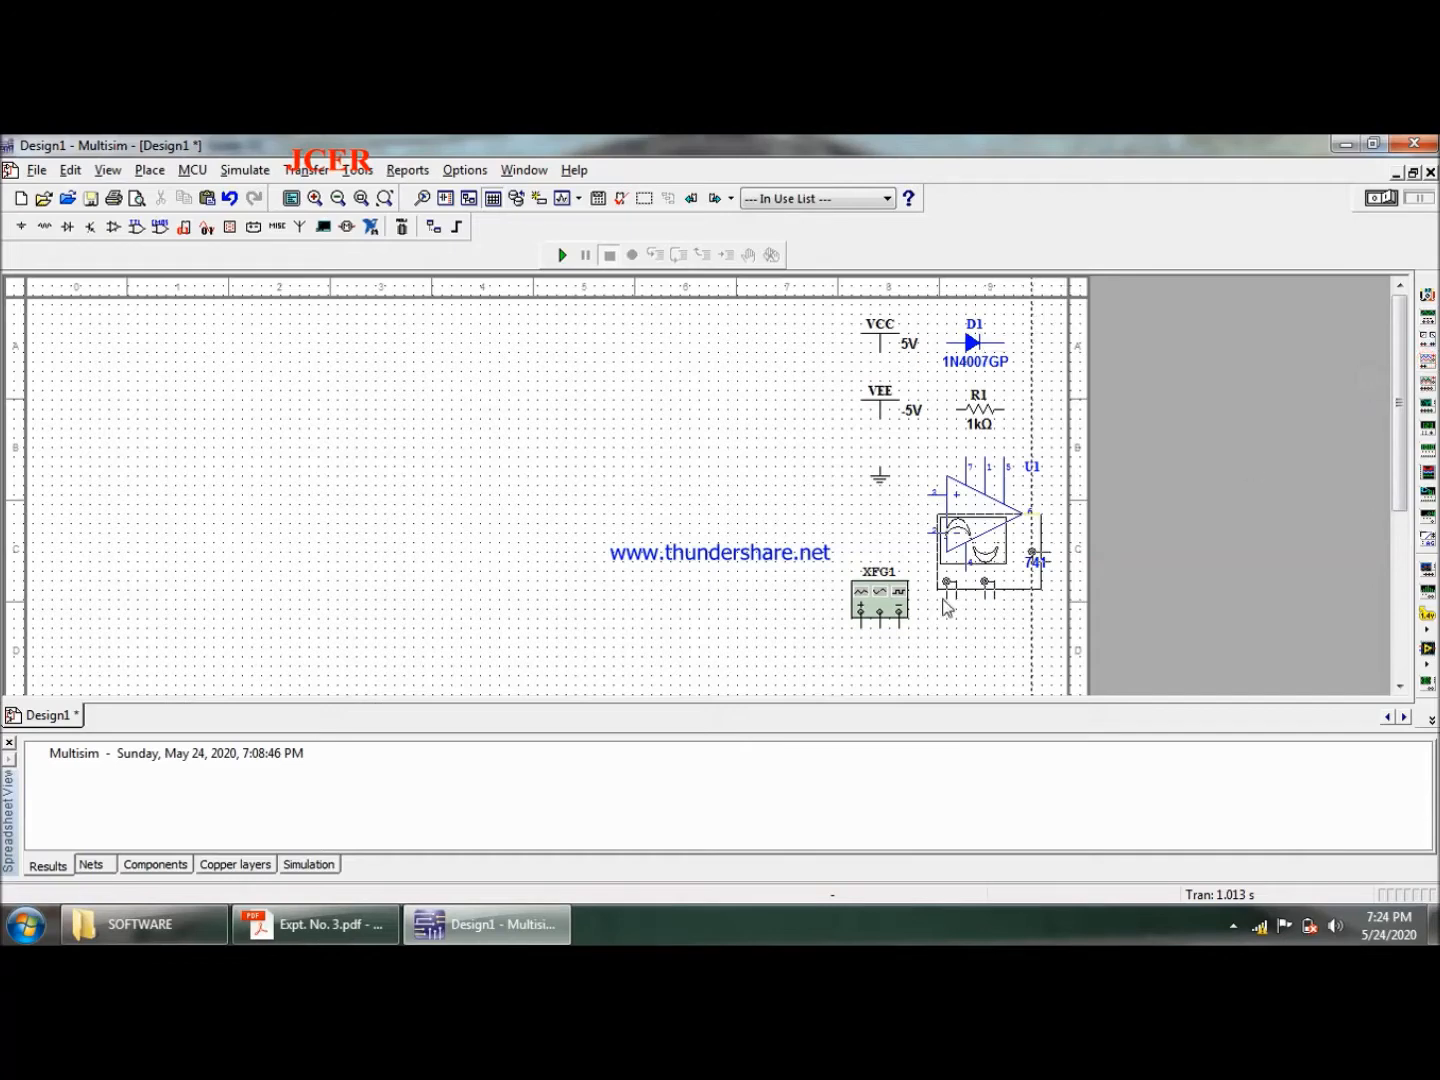
pyautogui.click(916, 419)
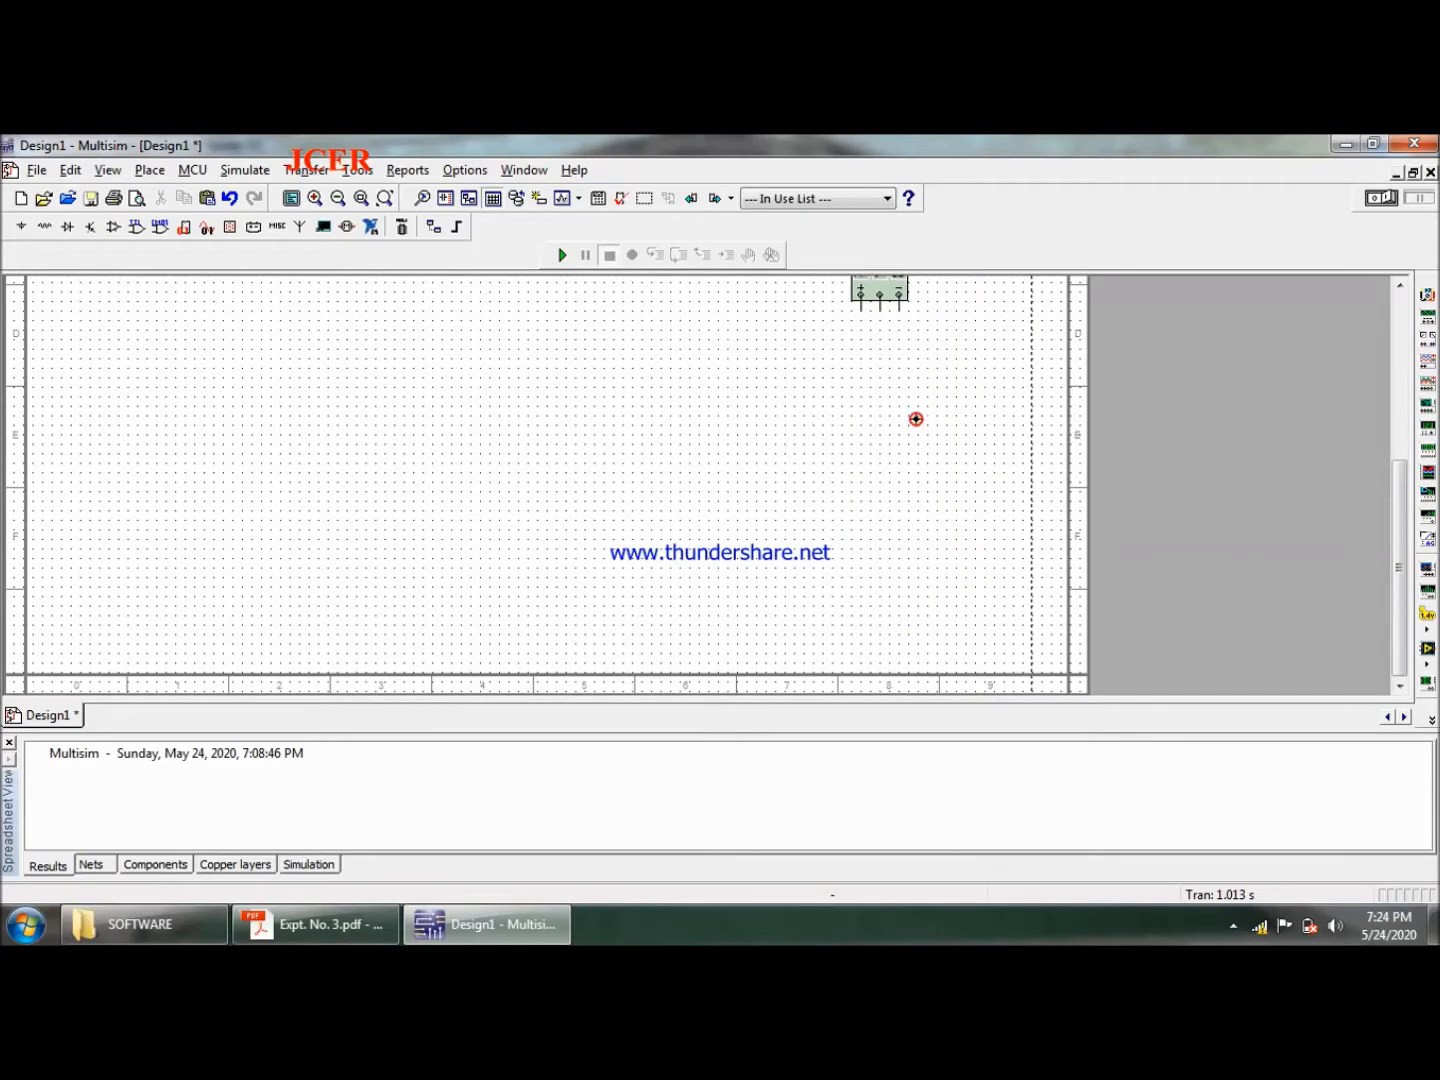
pyautogui.moveTo(1403, 510); pyautogui.dragTo(1411, 322)
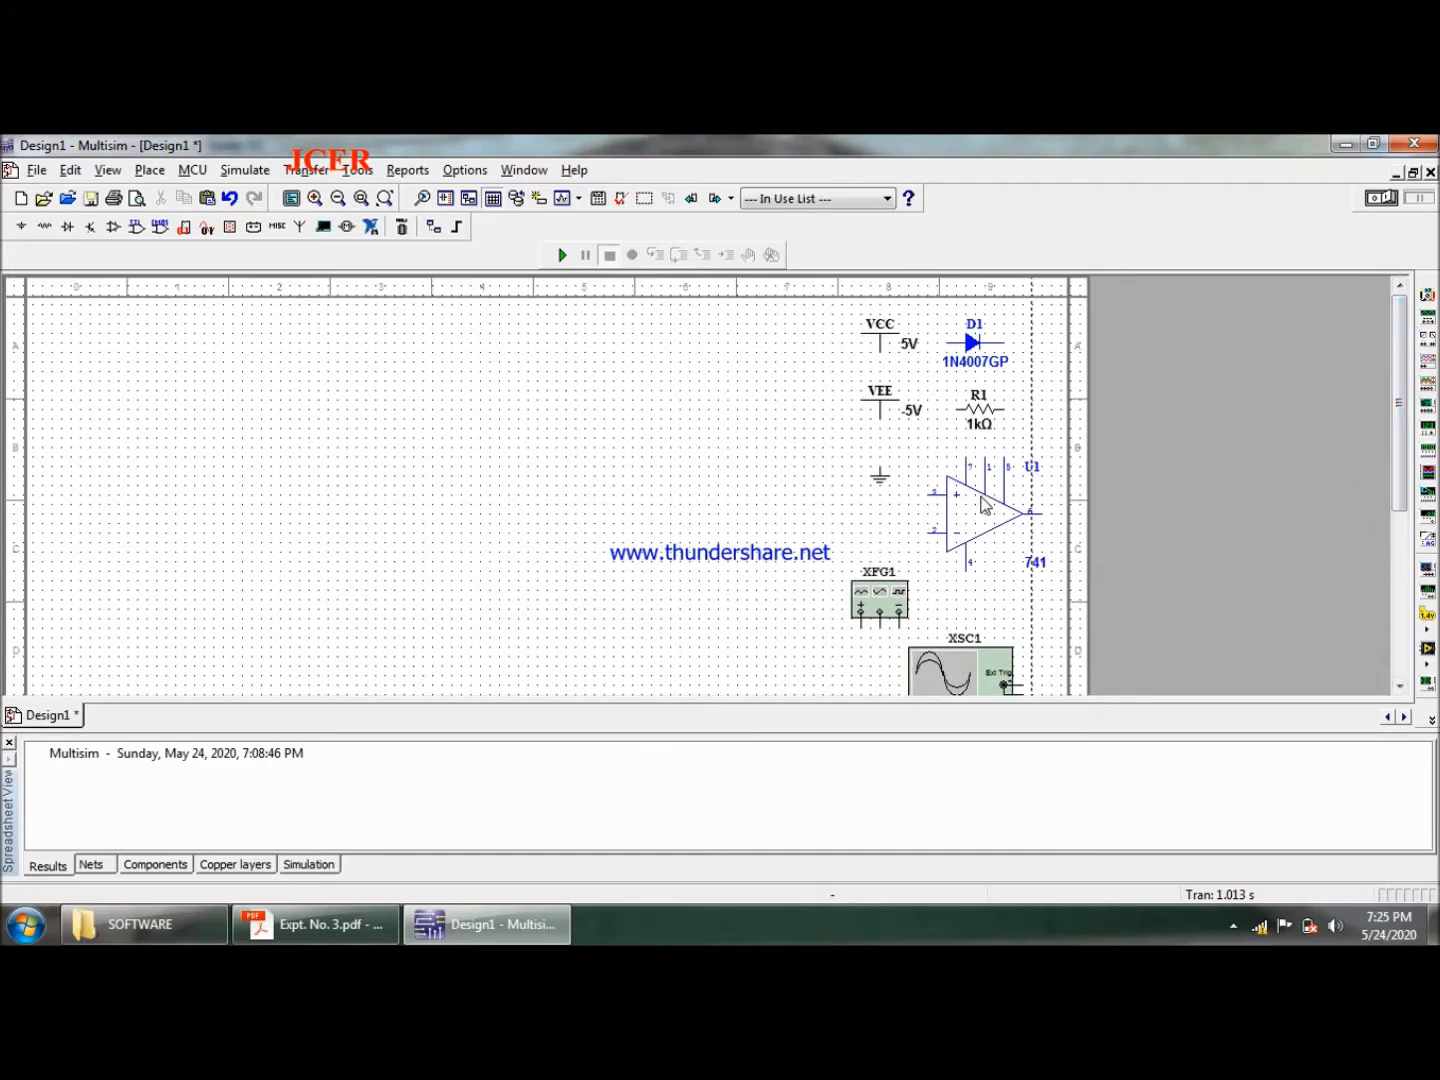
# - Move the 741 op-amp to the left part of the sheet and check the layout in the Expt. No. 3 circuit diagram
pyautogui.moveTo(964, 517); pyautogui.dragTo(241, 553)
pyautogui.click(398, 561)
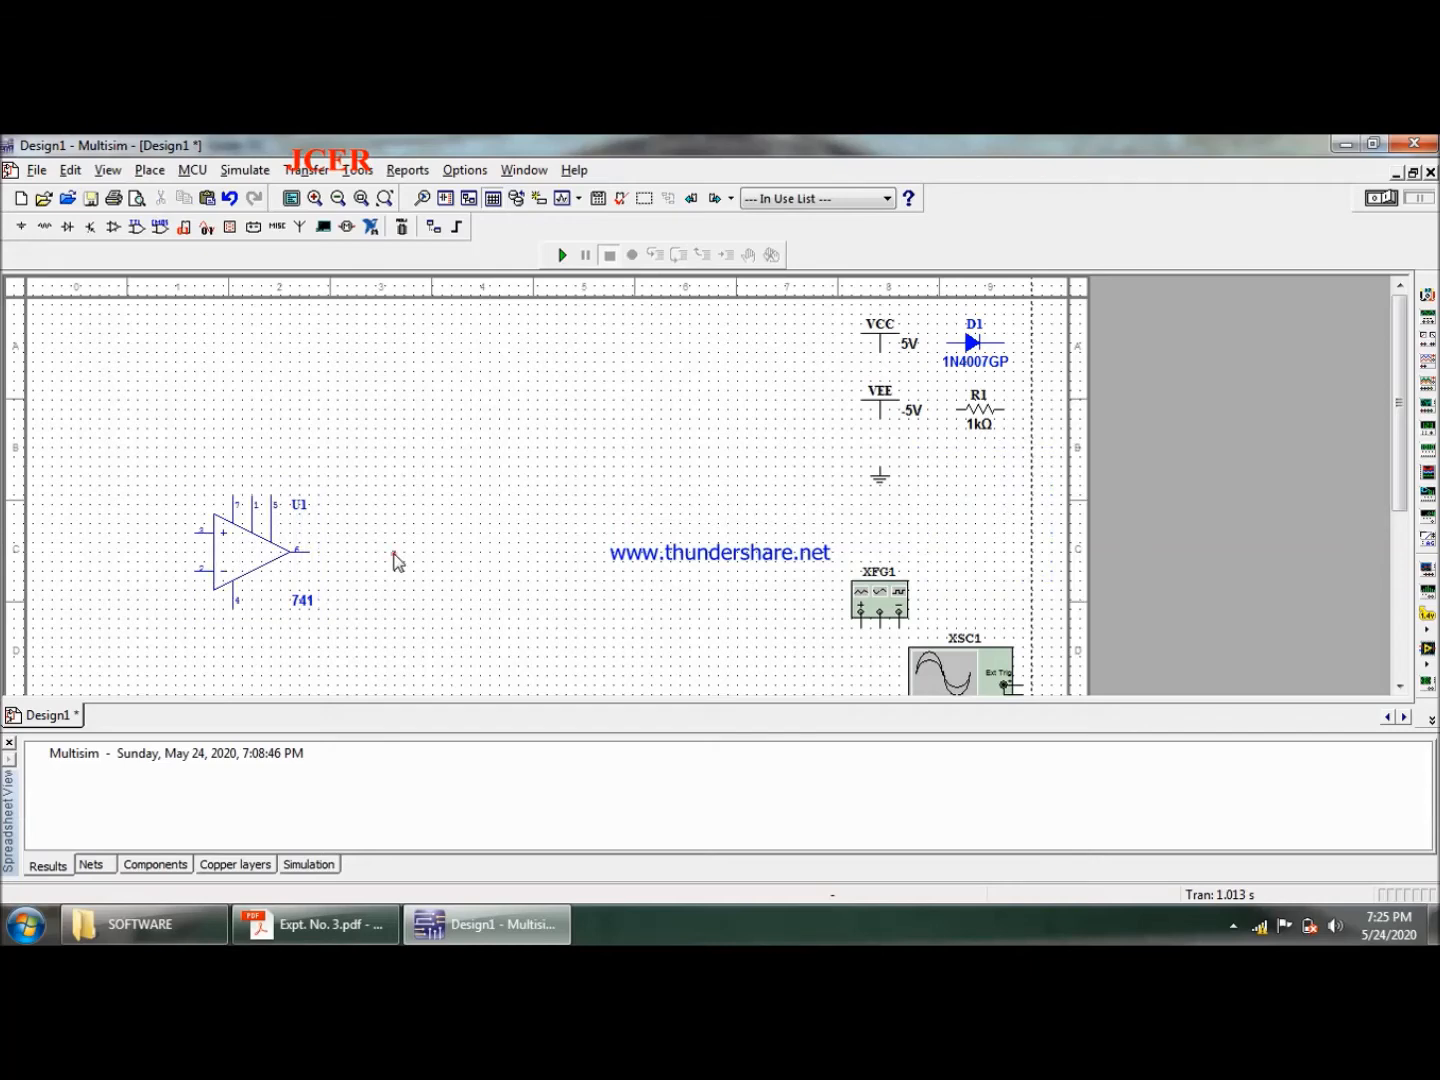
pyautogui.click(316, 923)
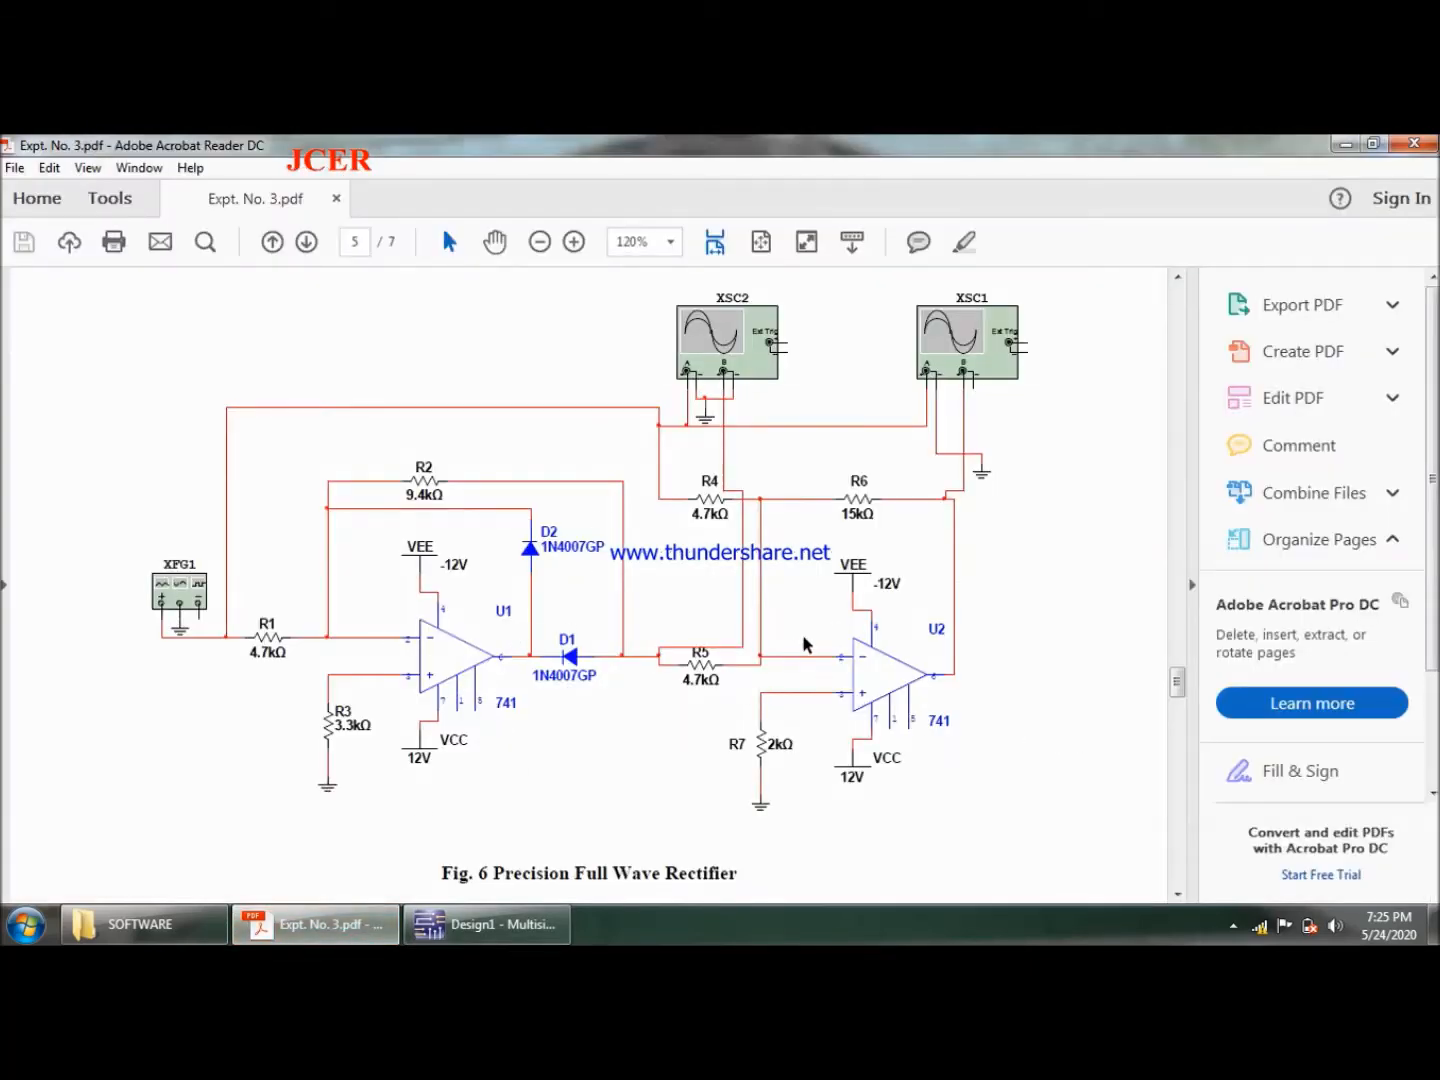
pyautogui.click(482, 923)
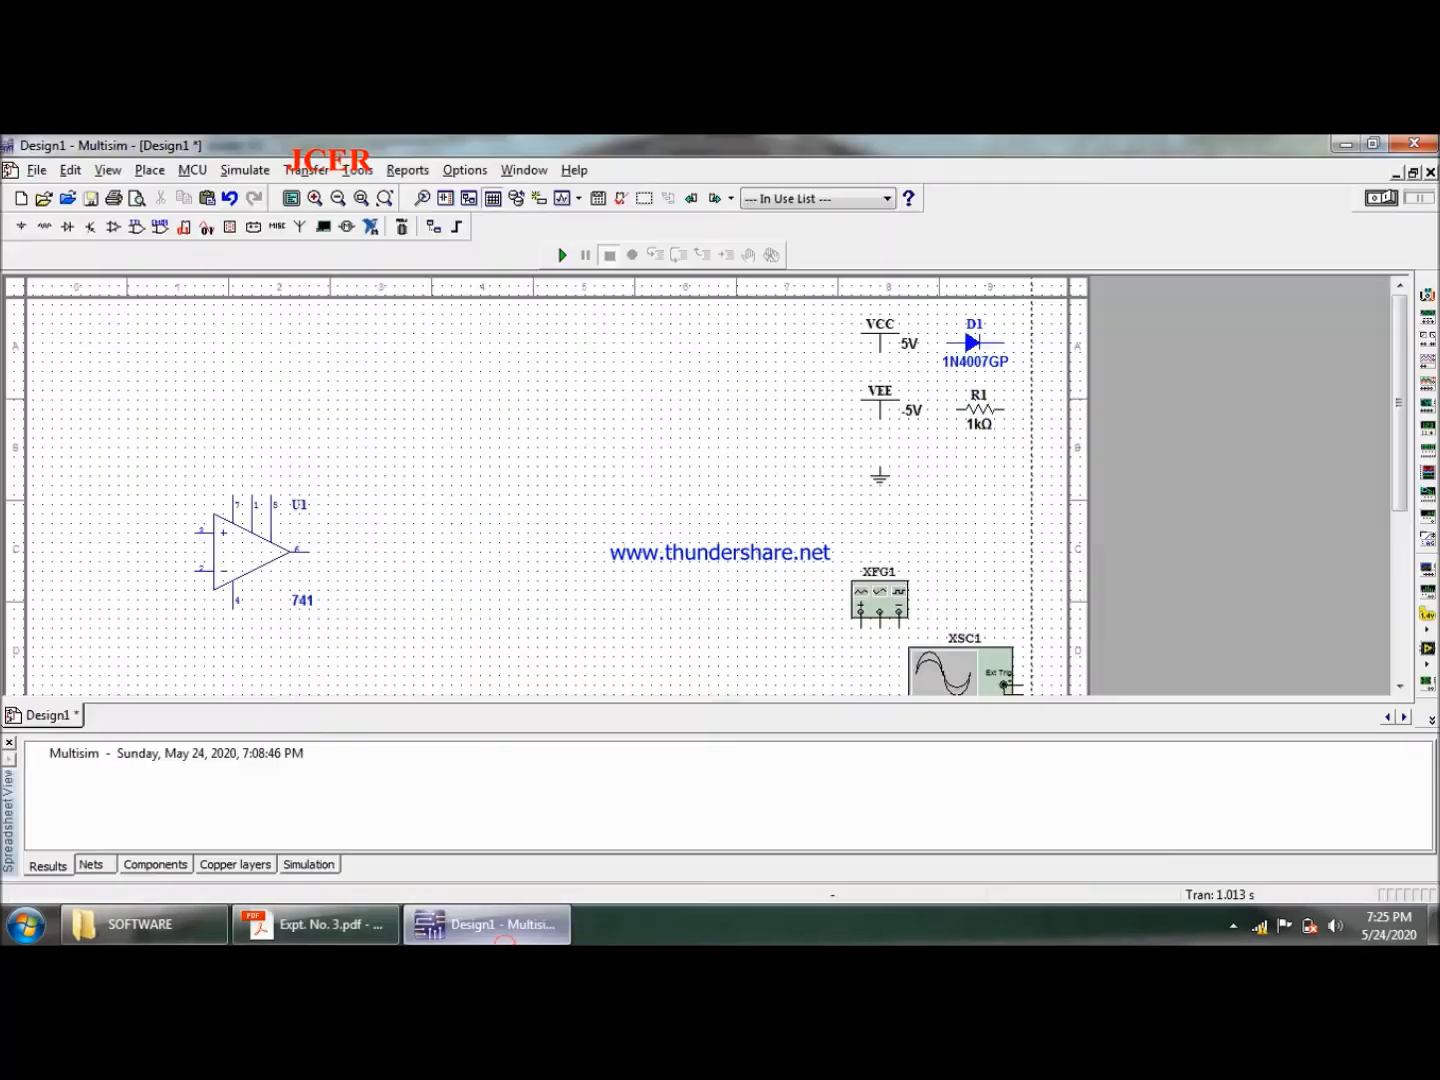
# - Duplicate the 741 op-amp, place the copy level with it right of the sheet's centre, and shift U1 slightly right
pyautogui.click(242, 541)
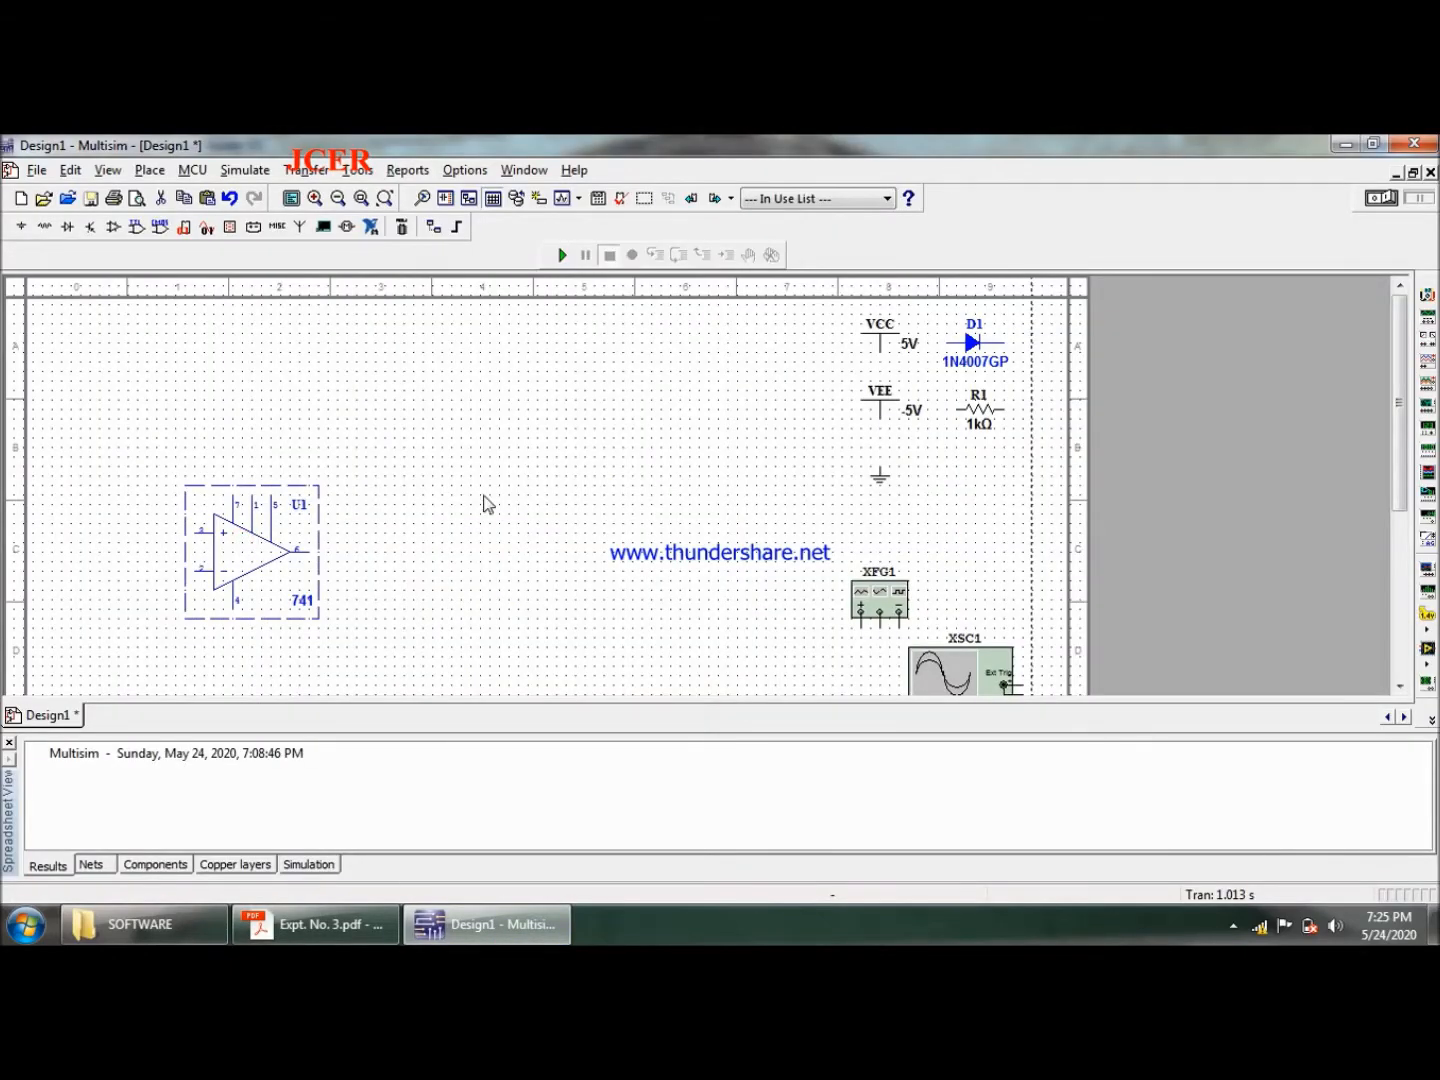
pyautogui.click(595, 553)
pyautogui.hotkey('ctrl', 'v')
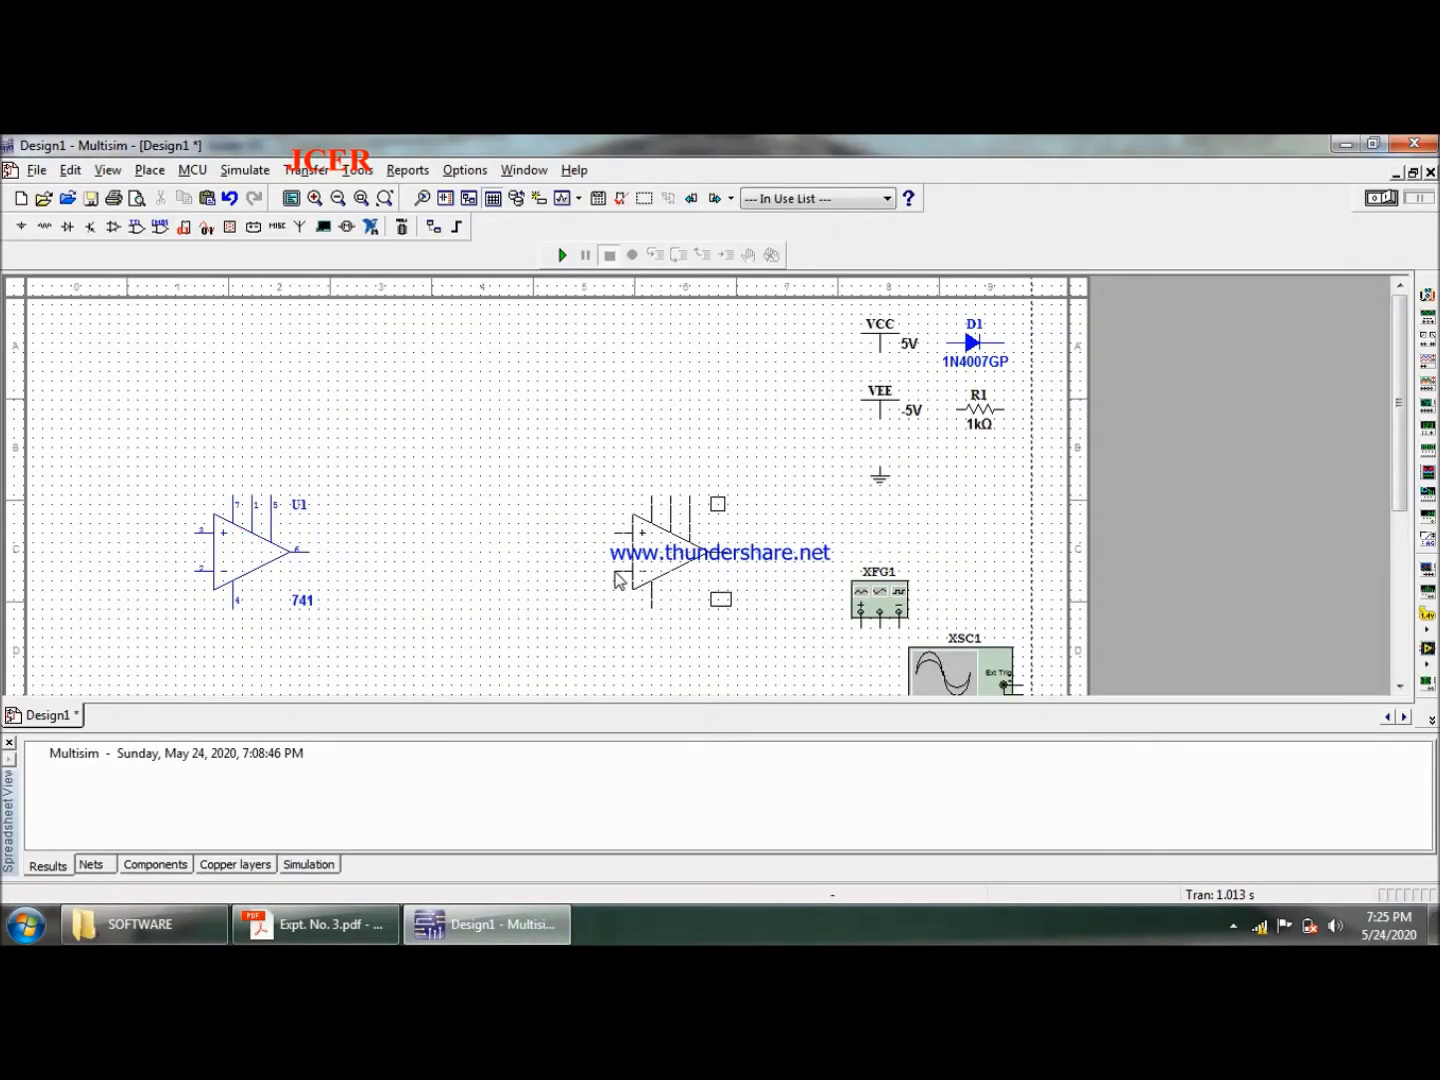
pyautogui.click(618, 581)
pyautogui.click(240, 555)
pyautogui.moveTo(240, 555); pyautogui.dragTo(259, 555)
pyautogui.click(421, 608)
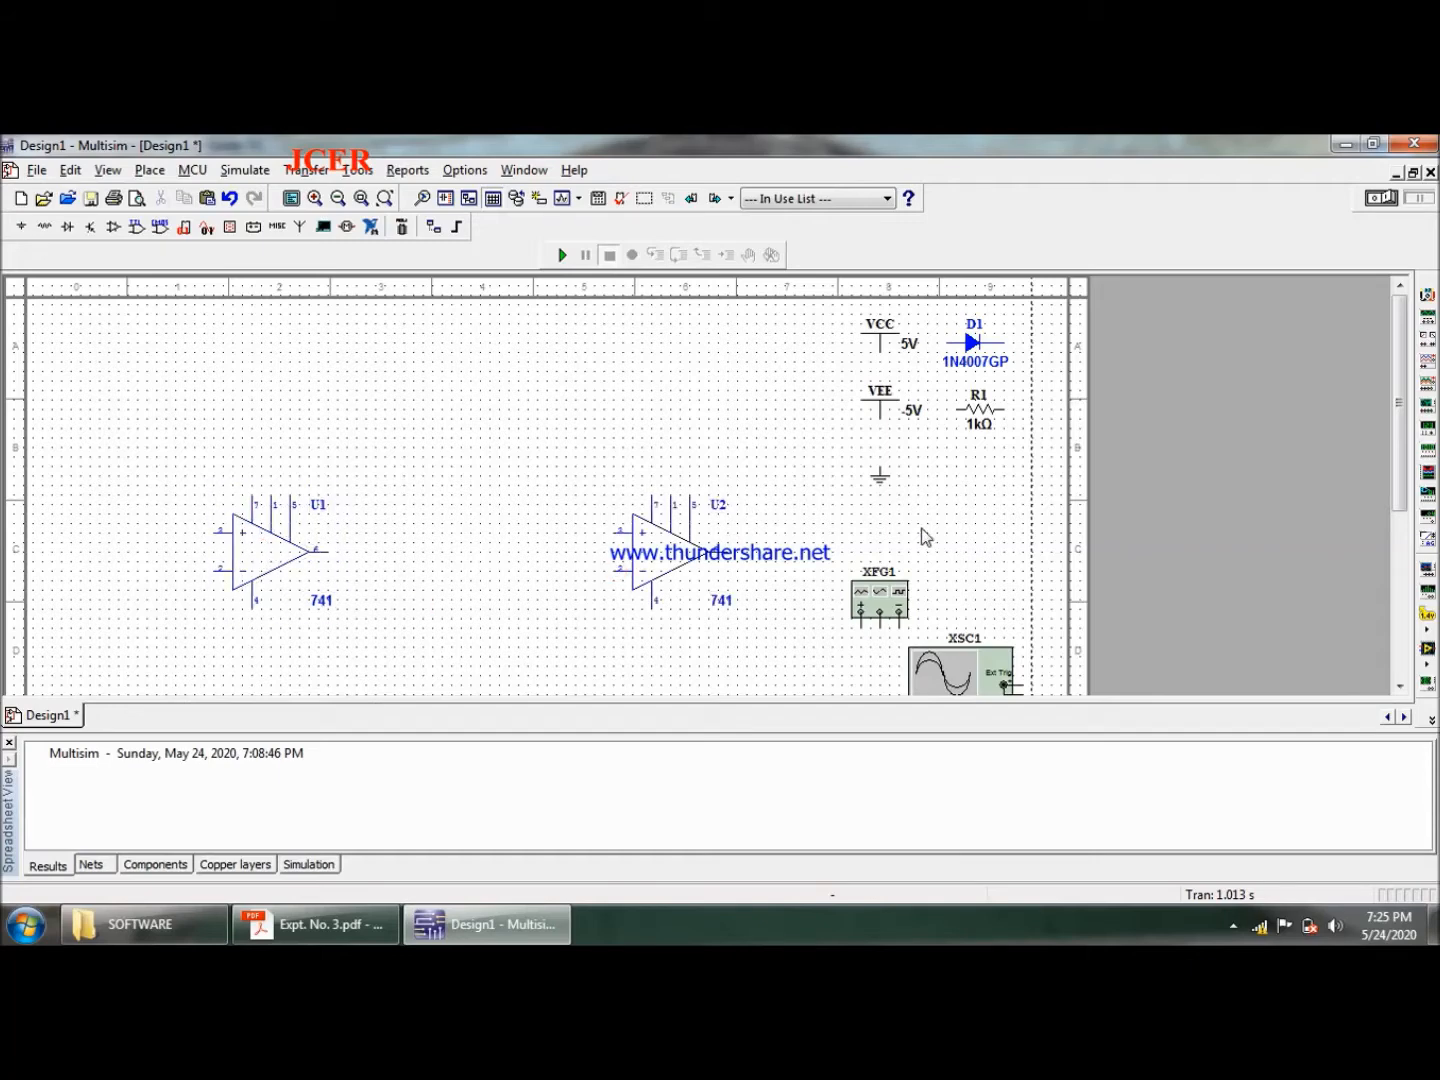
# - Move the function generator XFG1 to the sheet's left border, beside the inputs of op-amp U1
pyautogui.click(886, 598)
pyautogui.hotkey('ctrl', 'c')
pyautogui.hotkey('ctrl', 'v')
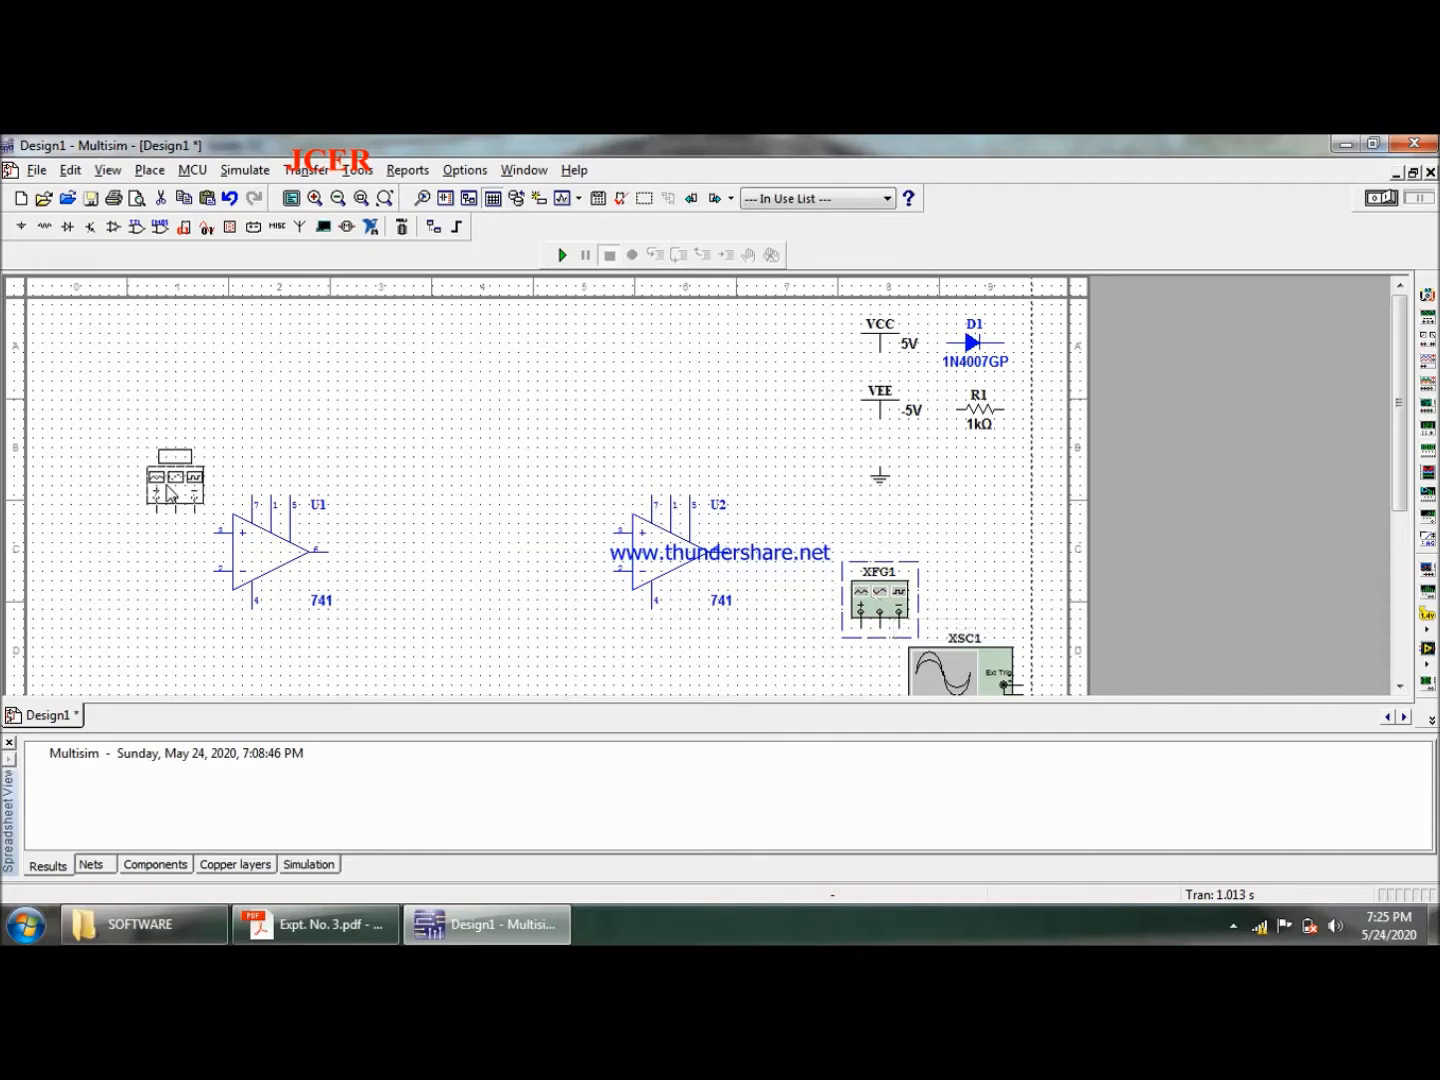
pyautogui.moveTo(105, 517); pyautogui.dragTo(59, 512)
pyautogui.click(154, 649)
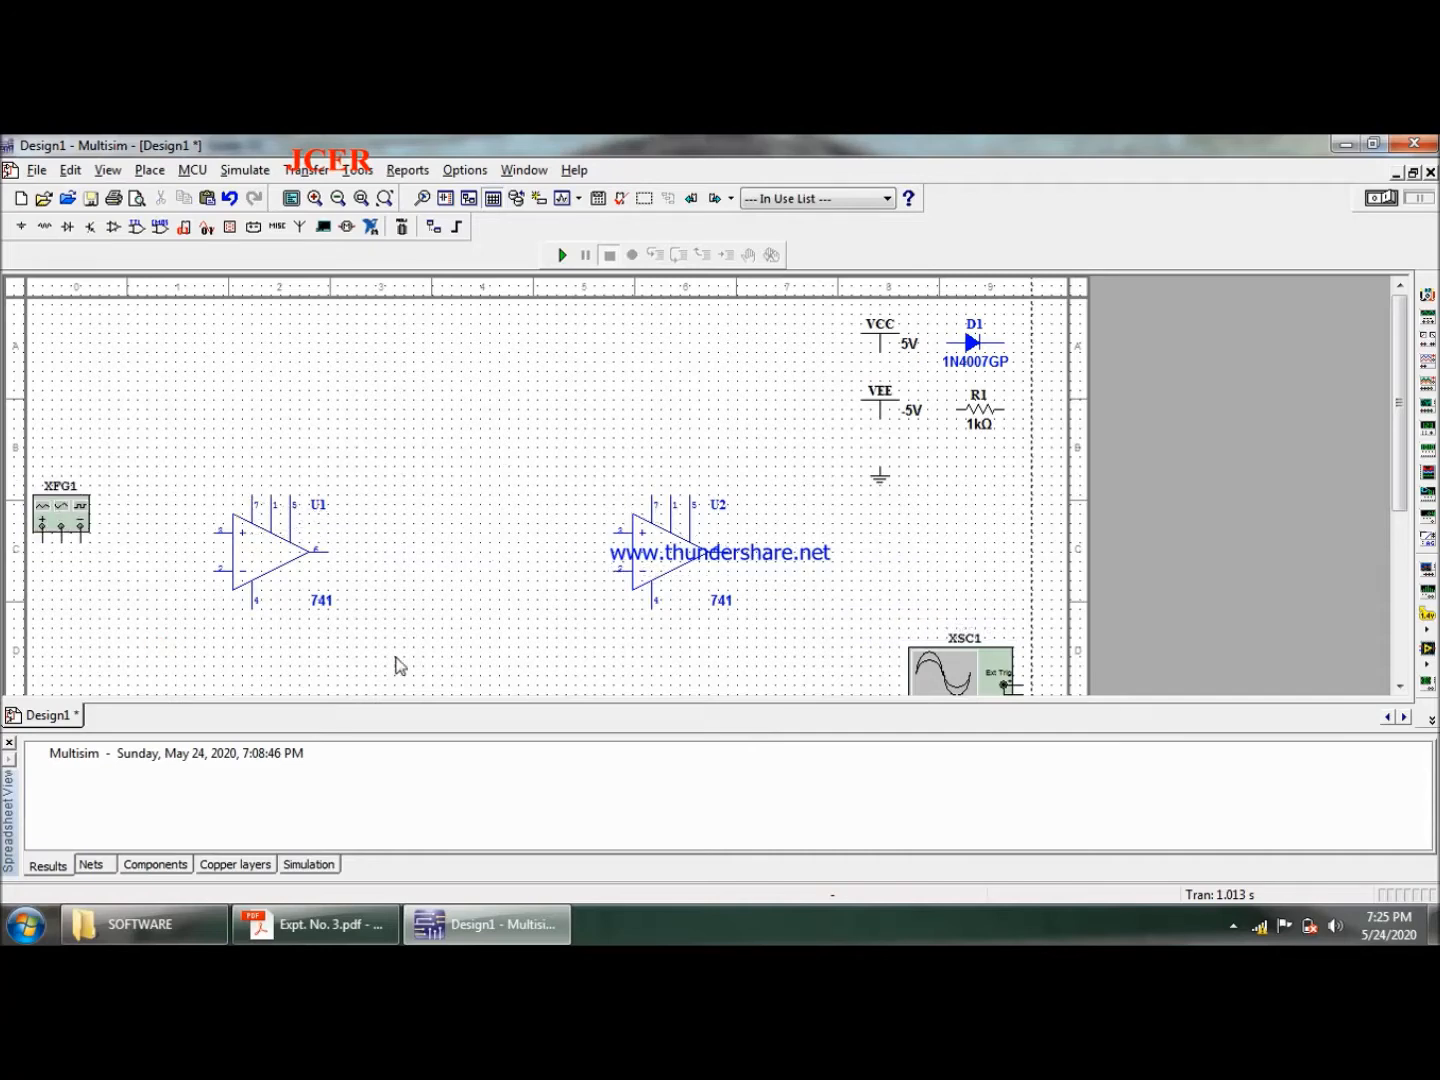
# - Following the Expt. No. 3 diagram, move diode D1 beside U1's output and rotate it 180 degrees to point toward U1
pyautogui.click(318, 924)
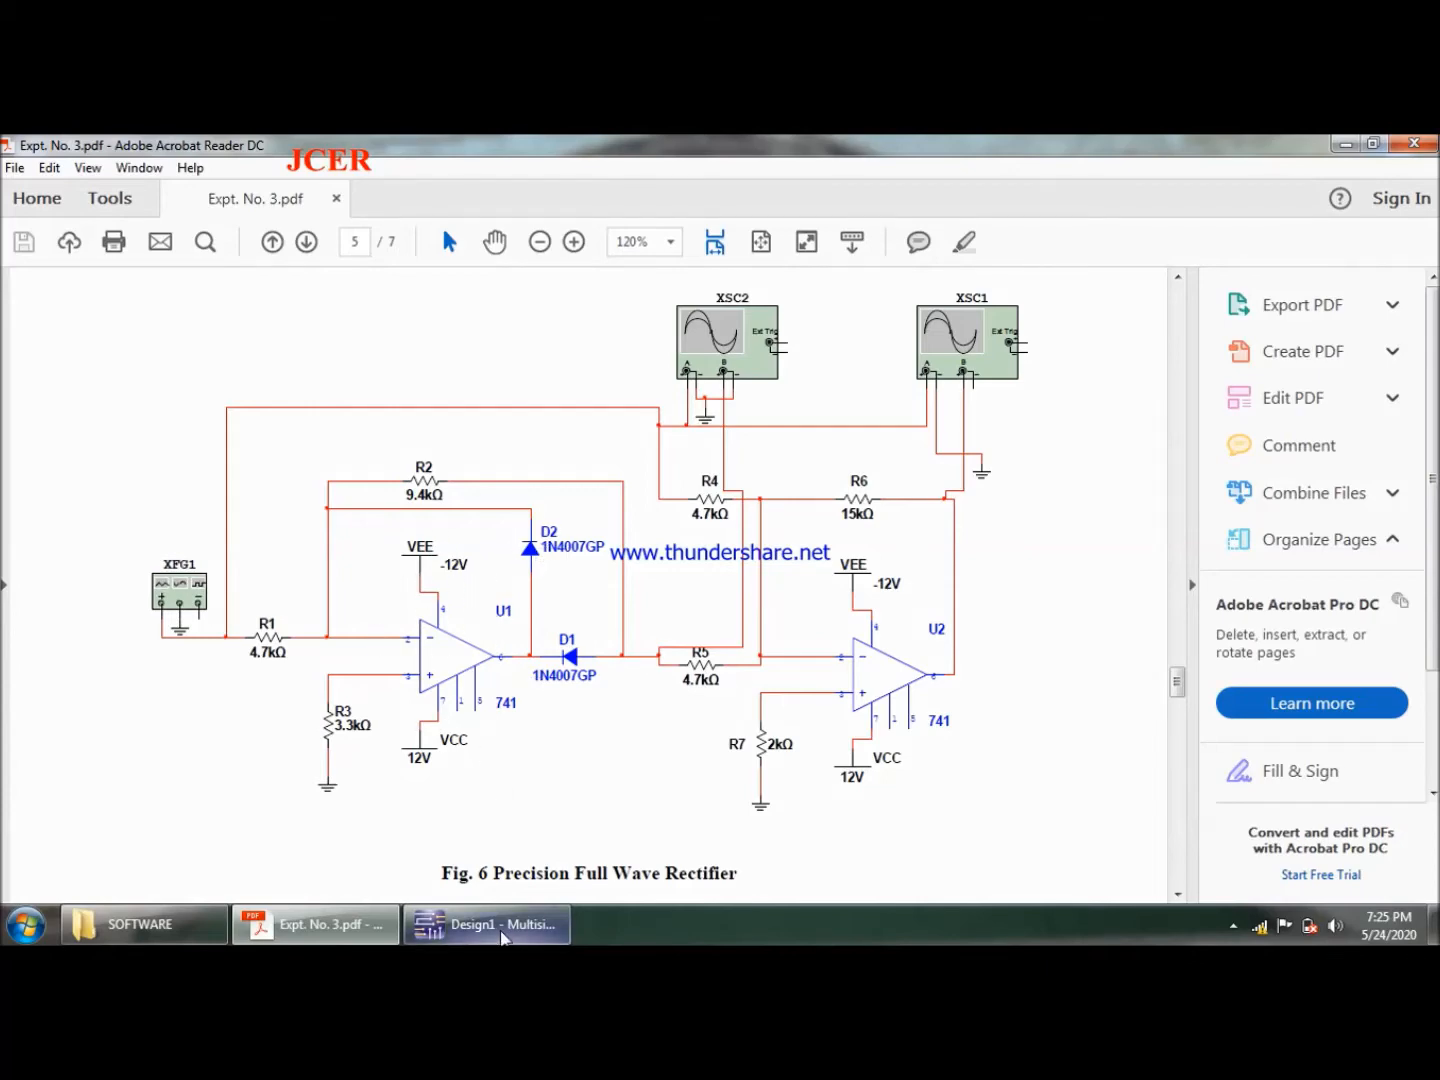
pyautogui.click(500, 925)
pyautogui.click(972, 344)
pyautogui.moveTo(972, 344); pyautogui.dragTo(442, 476)
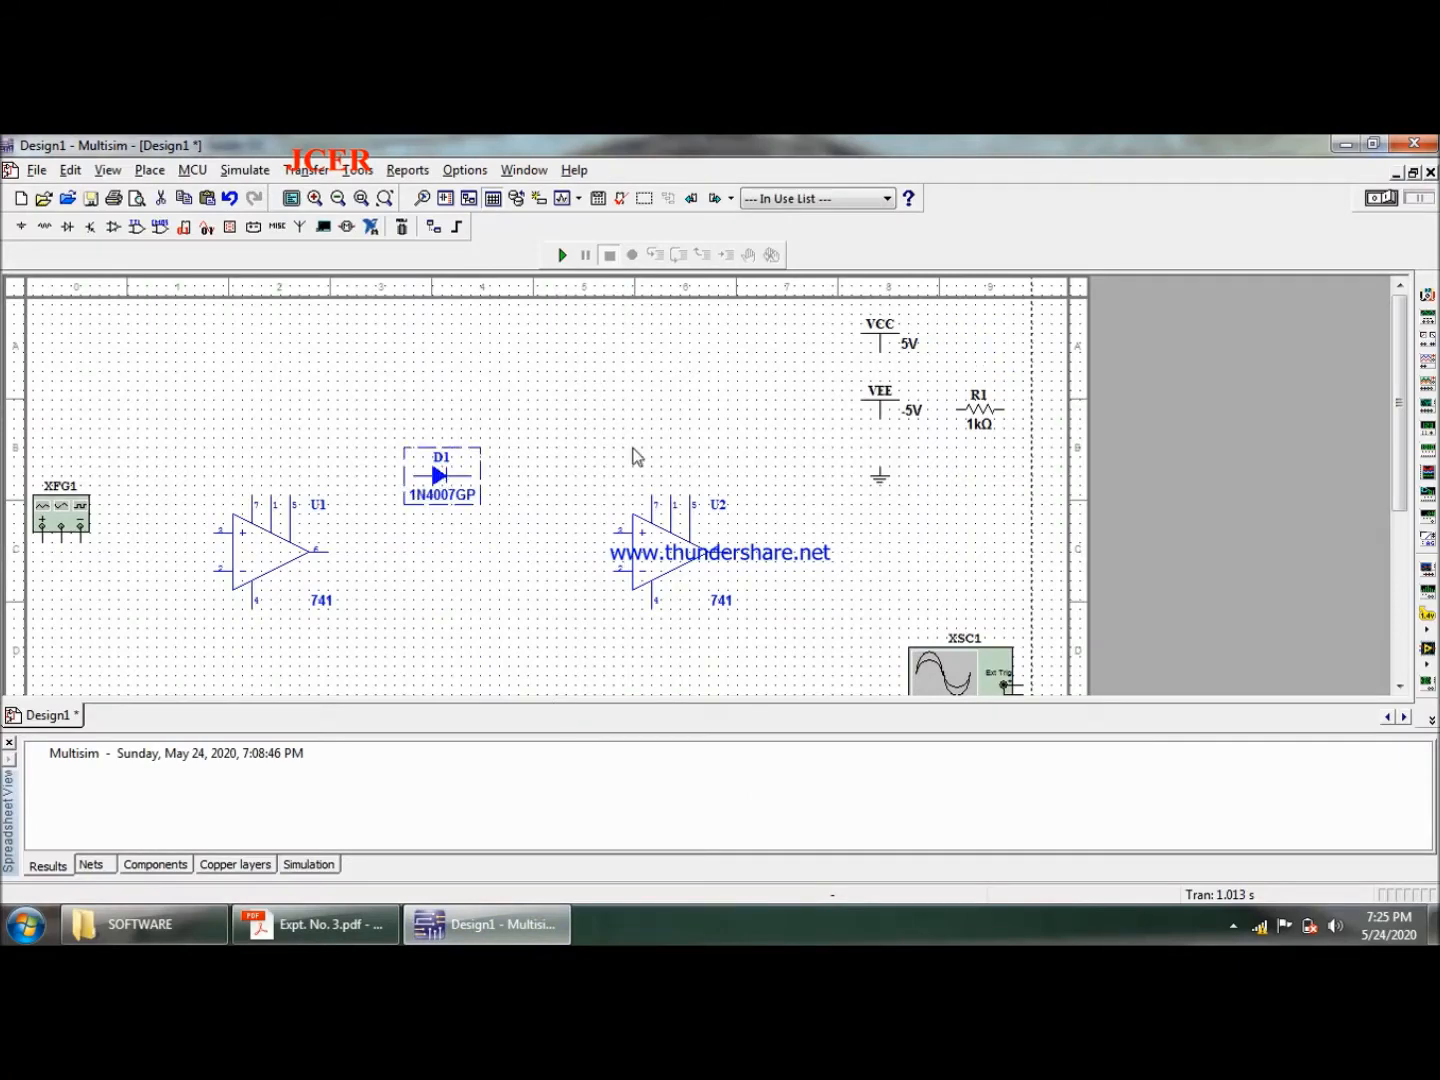
pyautogui.hotkey('ctrl', 'r')
pyautogui.hotkey('ctrl', 'r')
pyautogui.moveTo(447, 478); pyautogui.dragTo(406, 556)
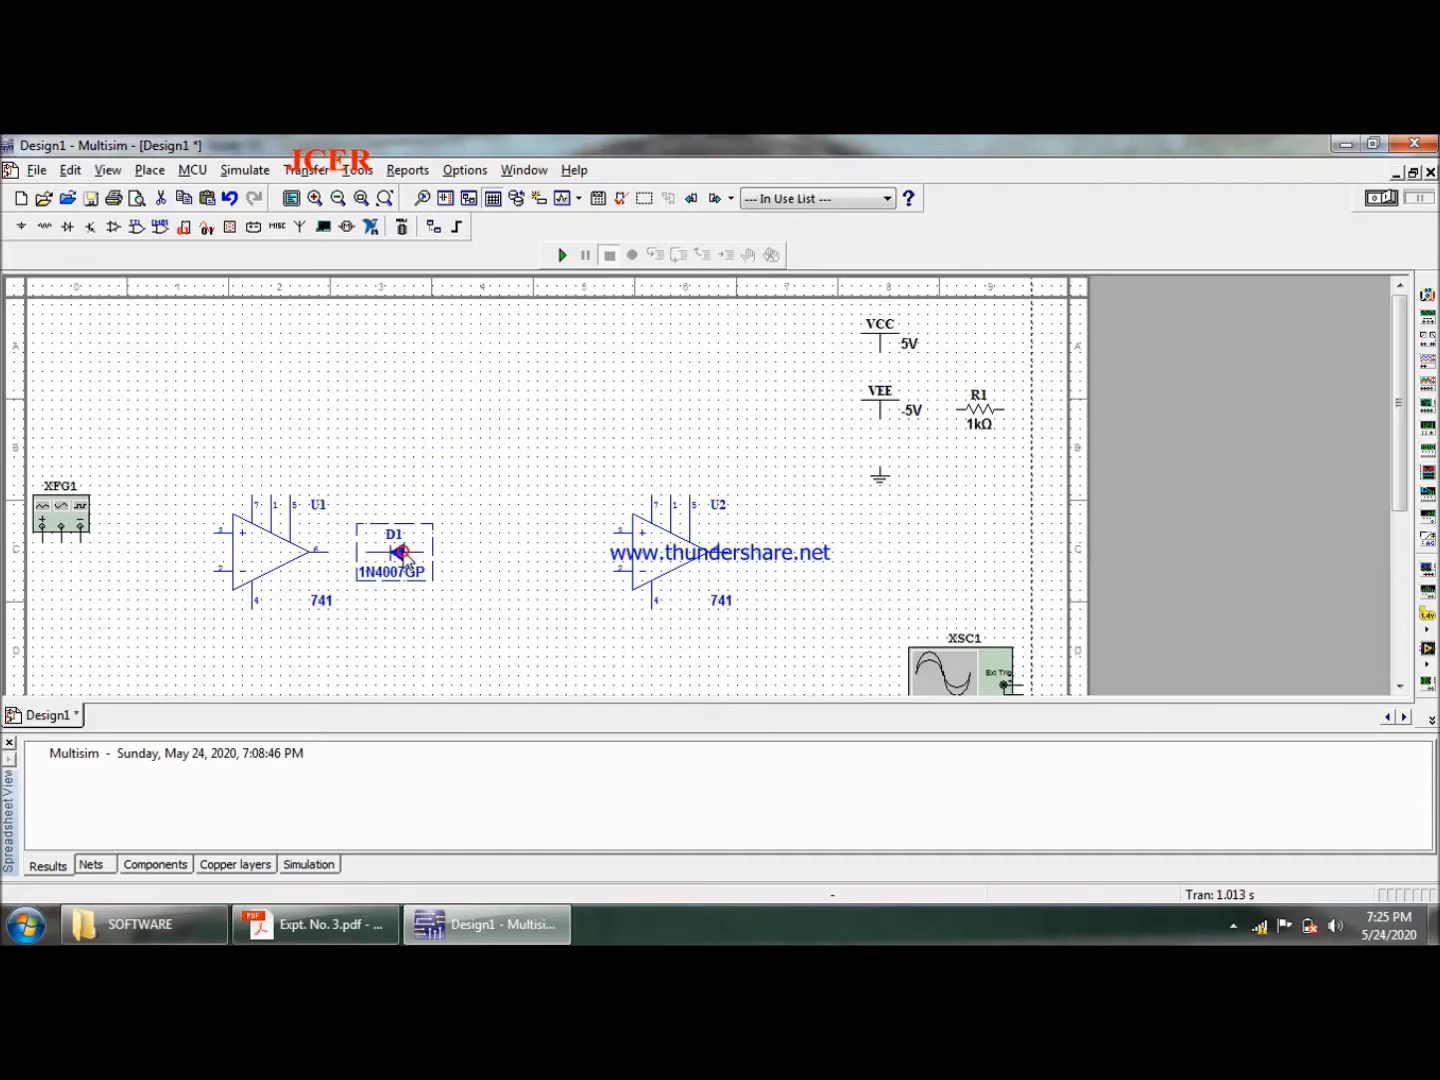
# - Duplicate the 1N4007GP diode, rotate the copy to point upward, and place it above D1 near U1's output
pyautogui.hotkey('ctrl', 'v')
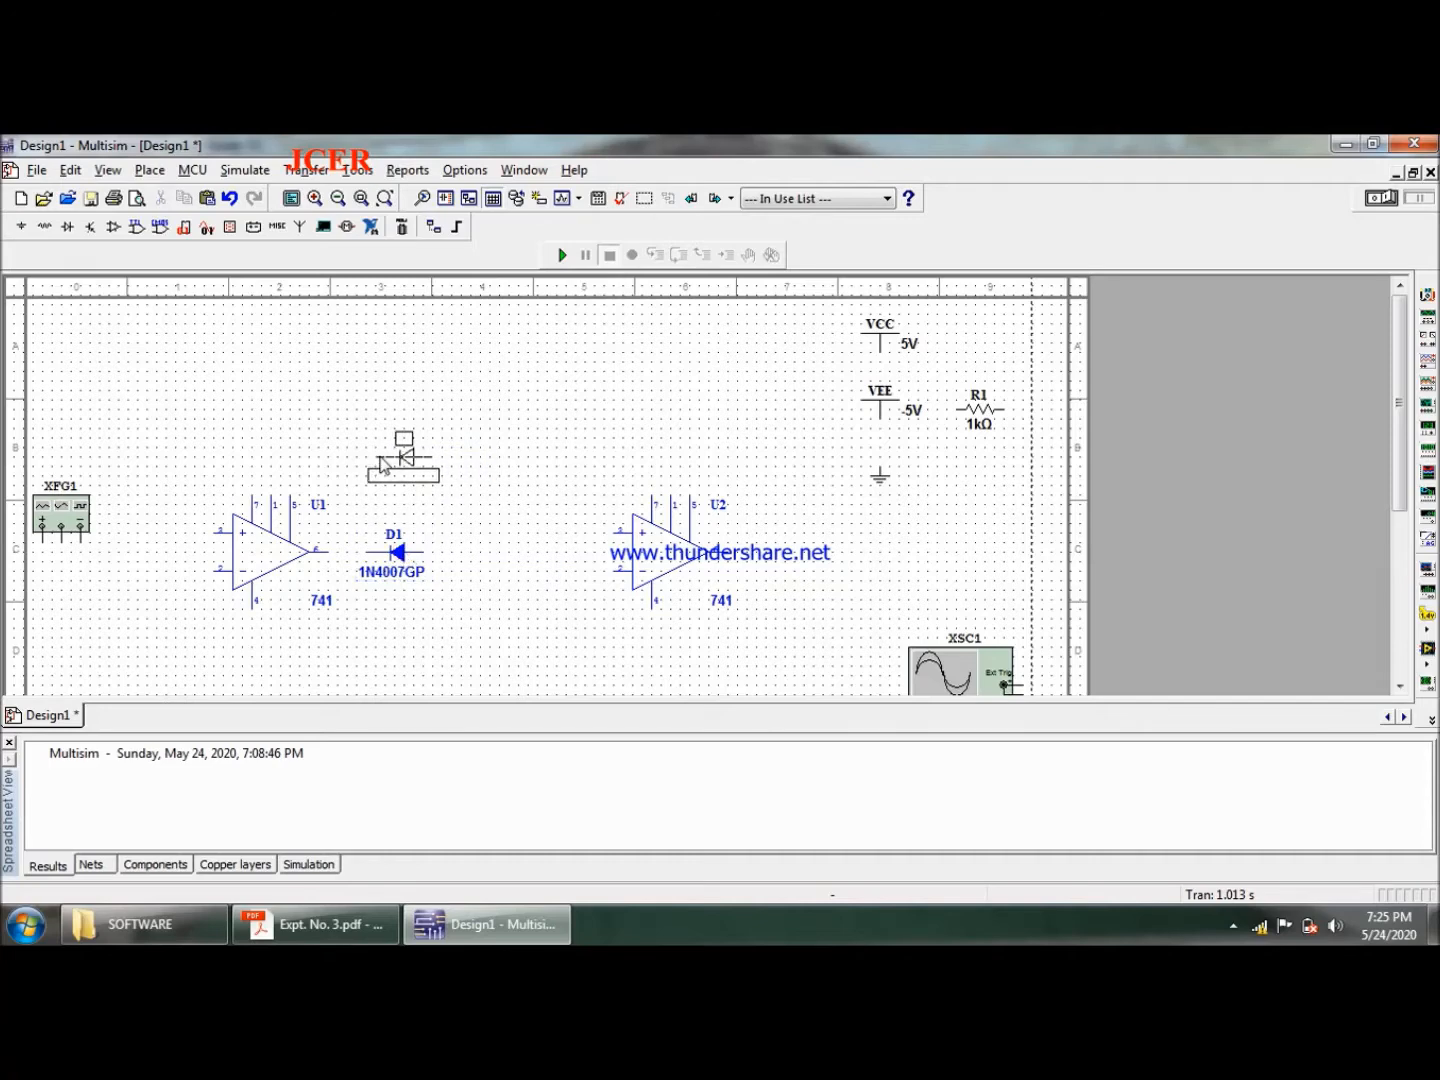
pyautogui.hotkey('ctrl', 'r')
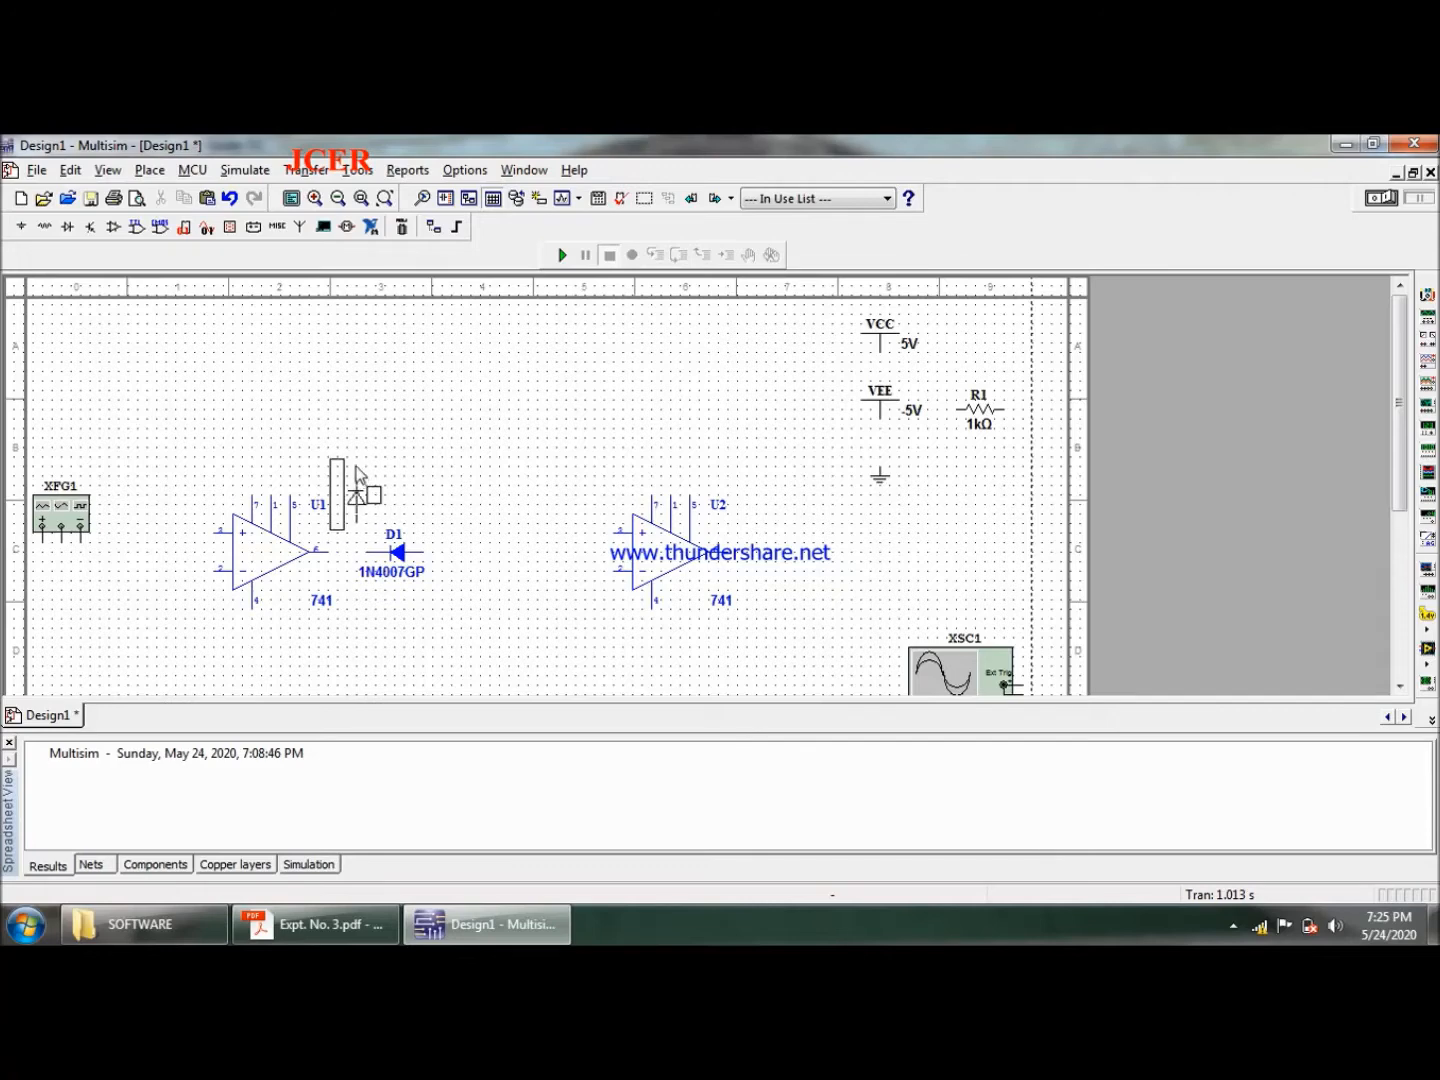
pyautogui.click(357, 464)
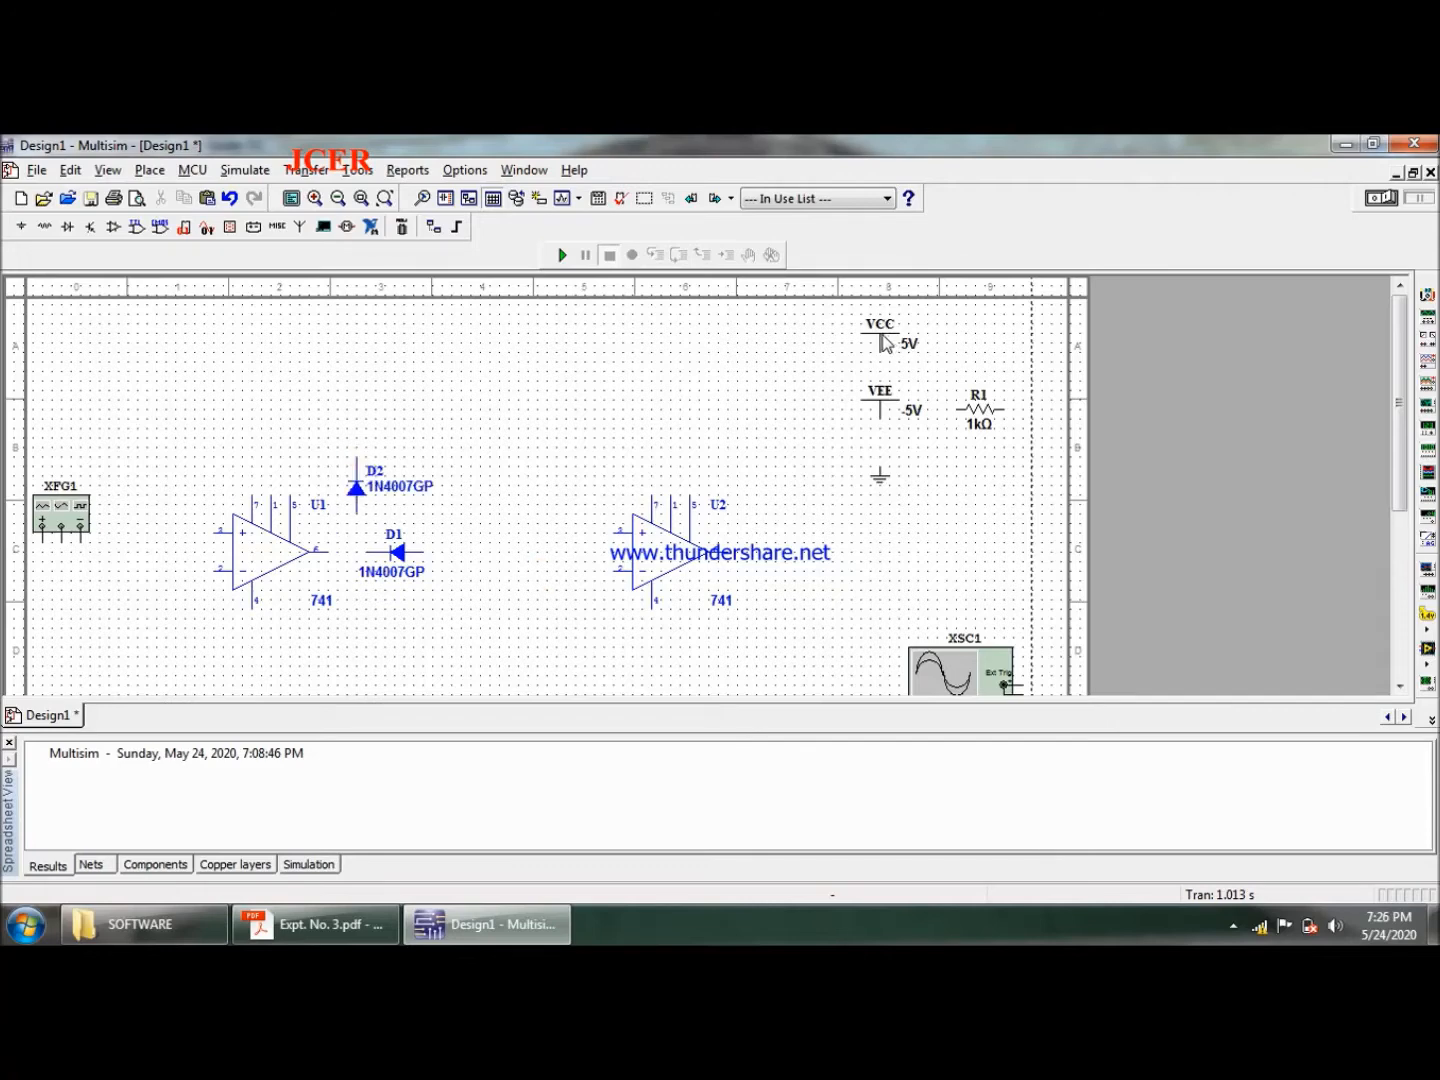
# - Move the VEE source above op-amp U1 and flip U1 vertically
pyautogui.moveTo(886, 414); pyautogui.dragTo(255, 425)
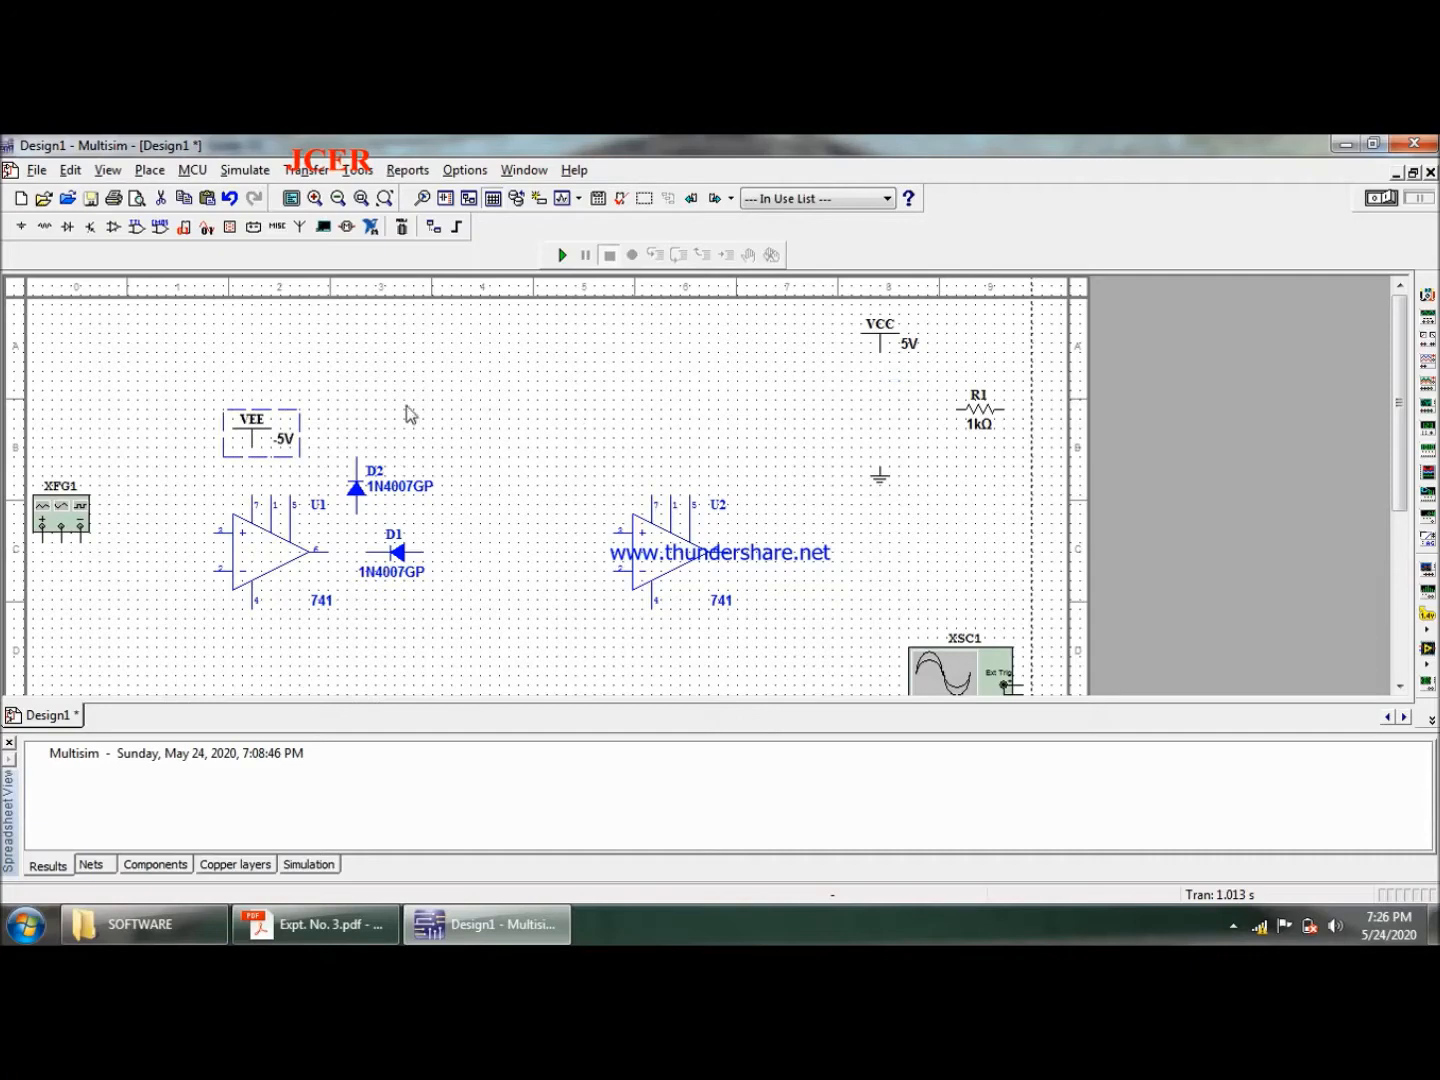
pyautogui.click(255, 571)
pyautogui.rightClick(258, 572)
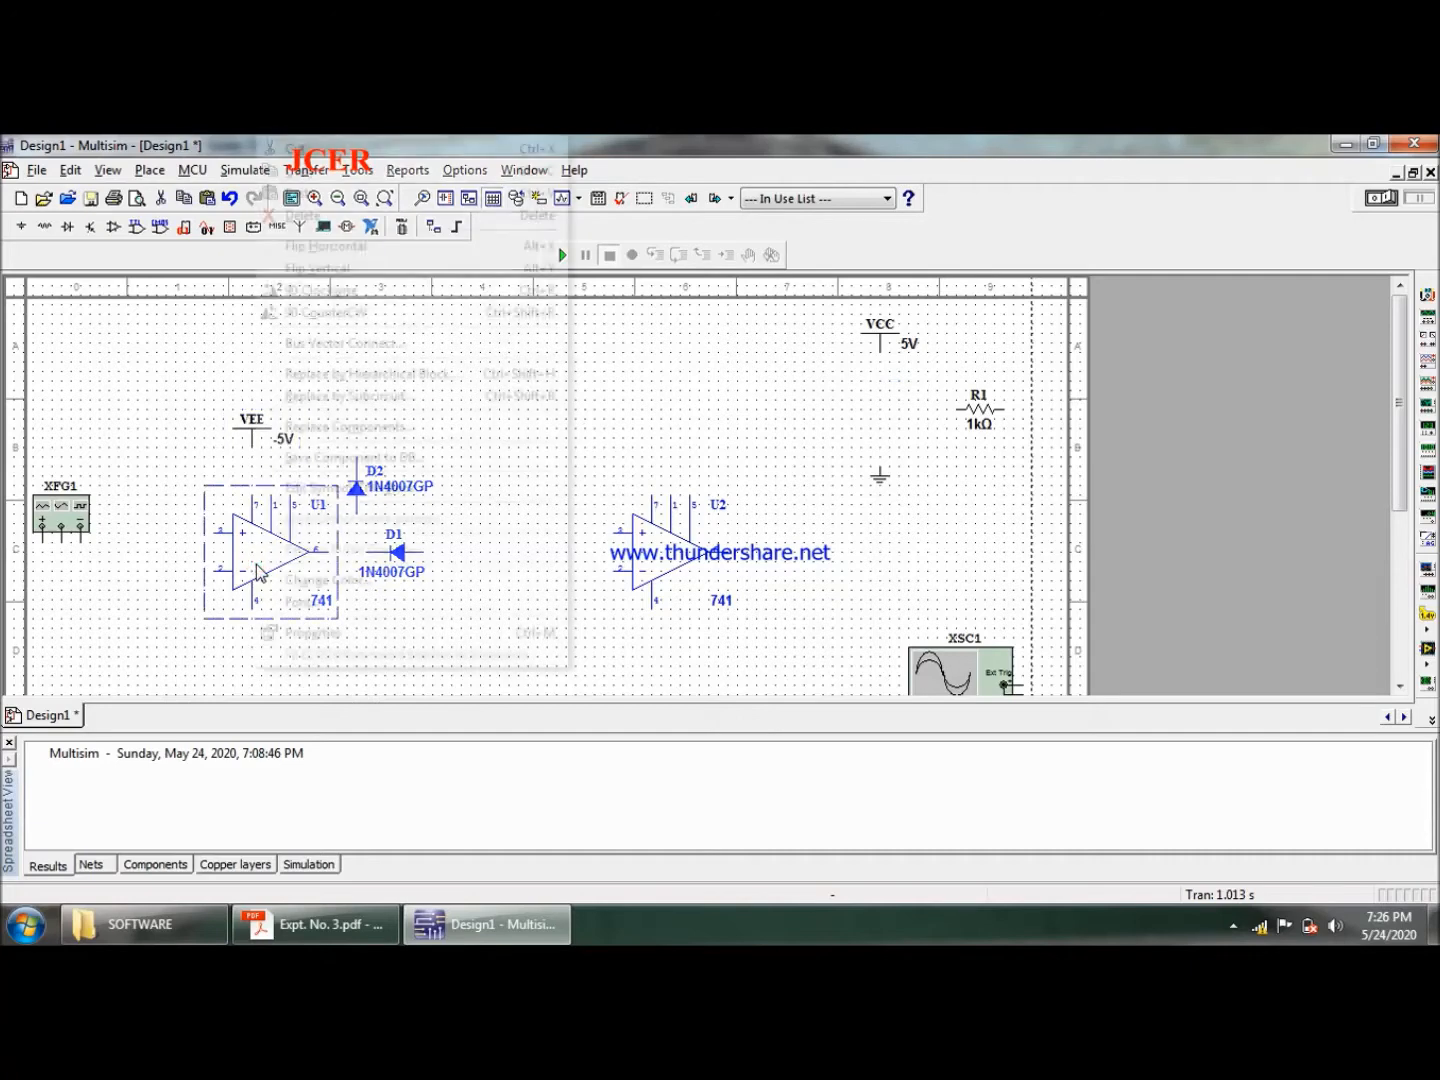
pyautogui.click(449, 269)
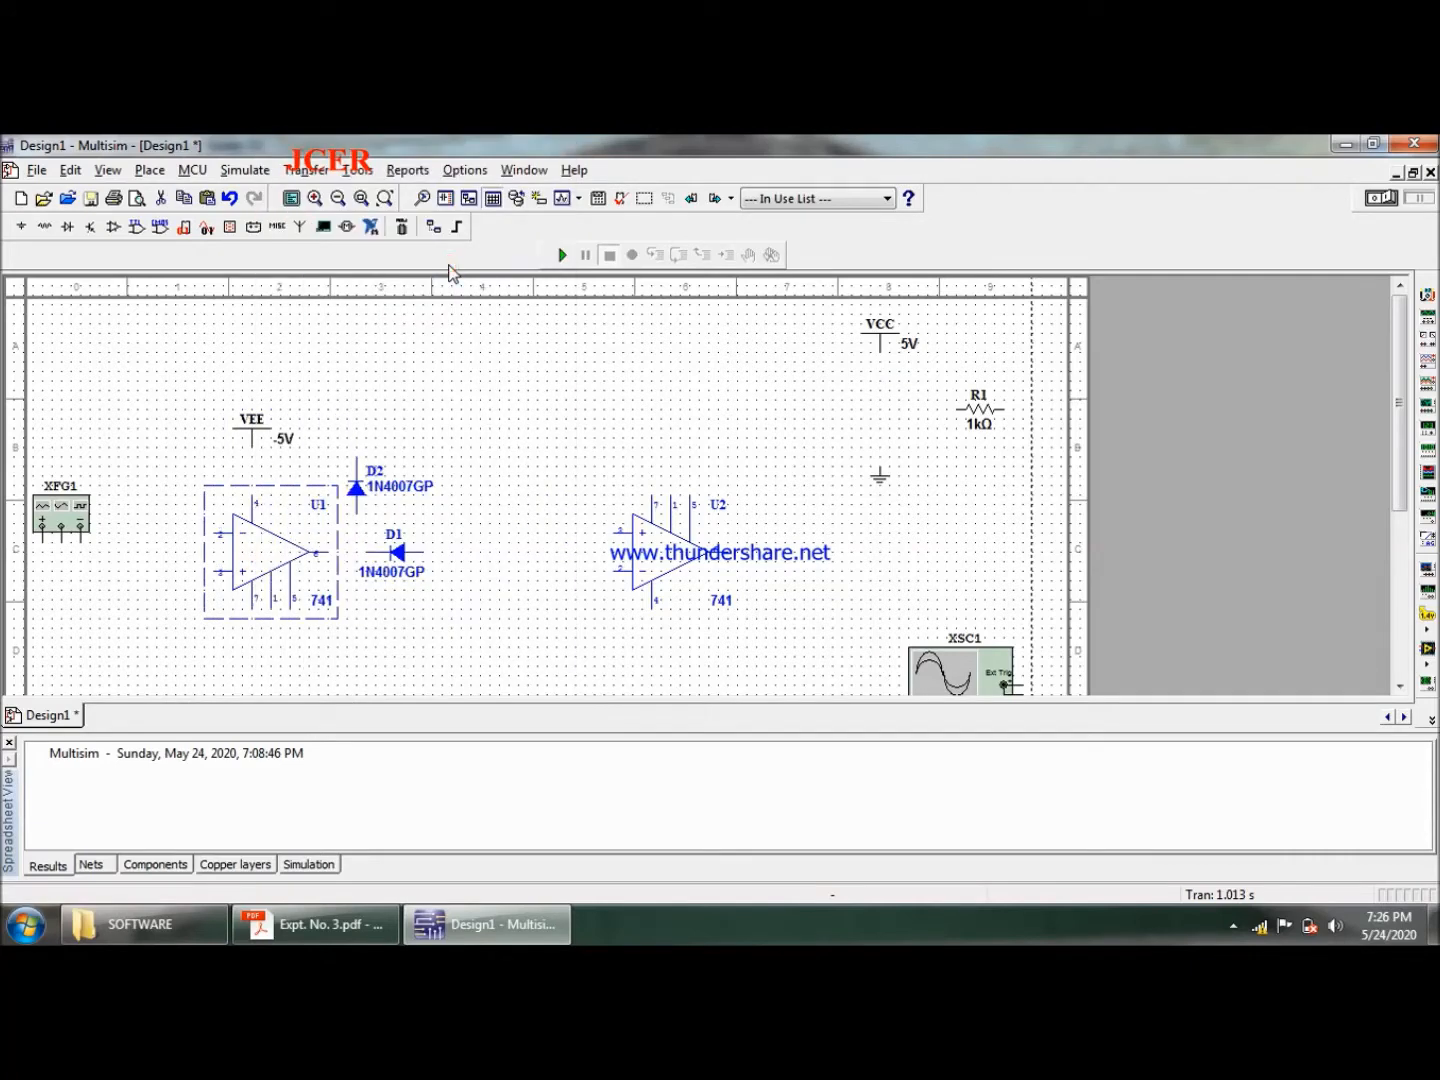
# - Flip op-amp U2 vertically to match U1
pyautogui.click(603, 447)
pyautogui.click(651, 571)
pyautogui.rightClick(651, 572)
pyautogui.click(781, 276)
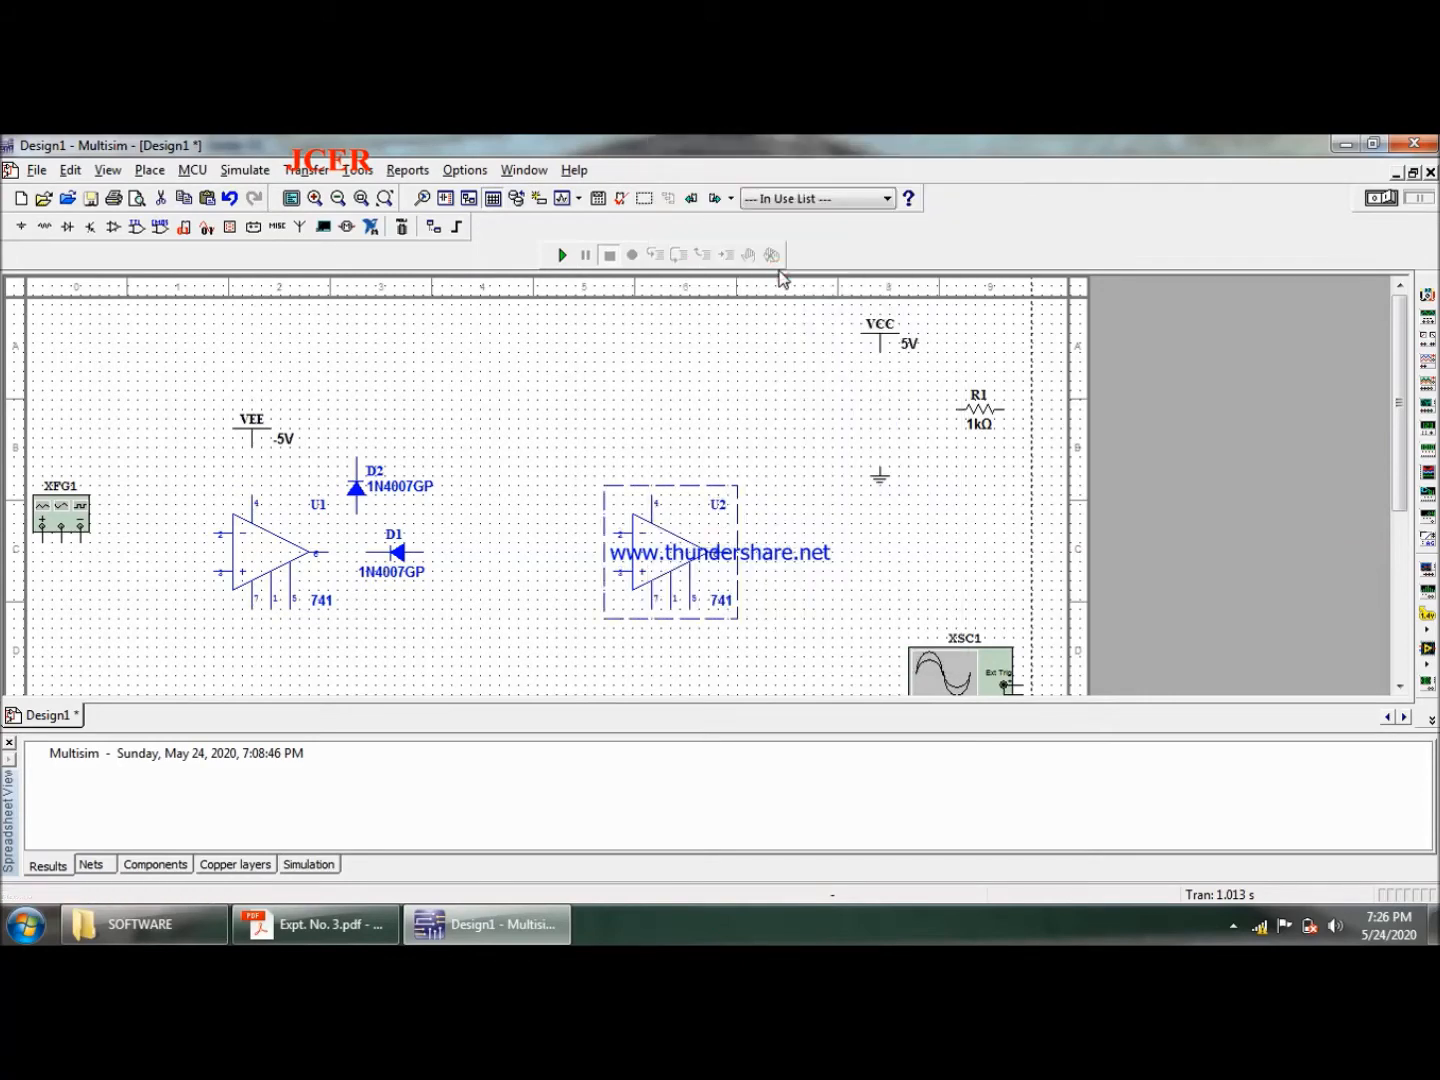
pyautogui.click(576, 416)
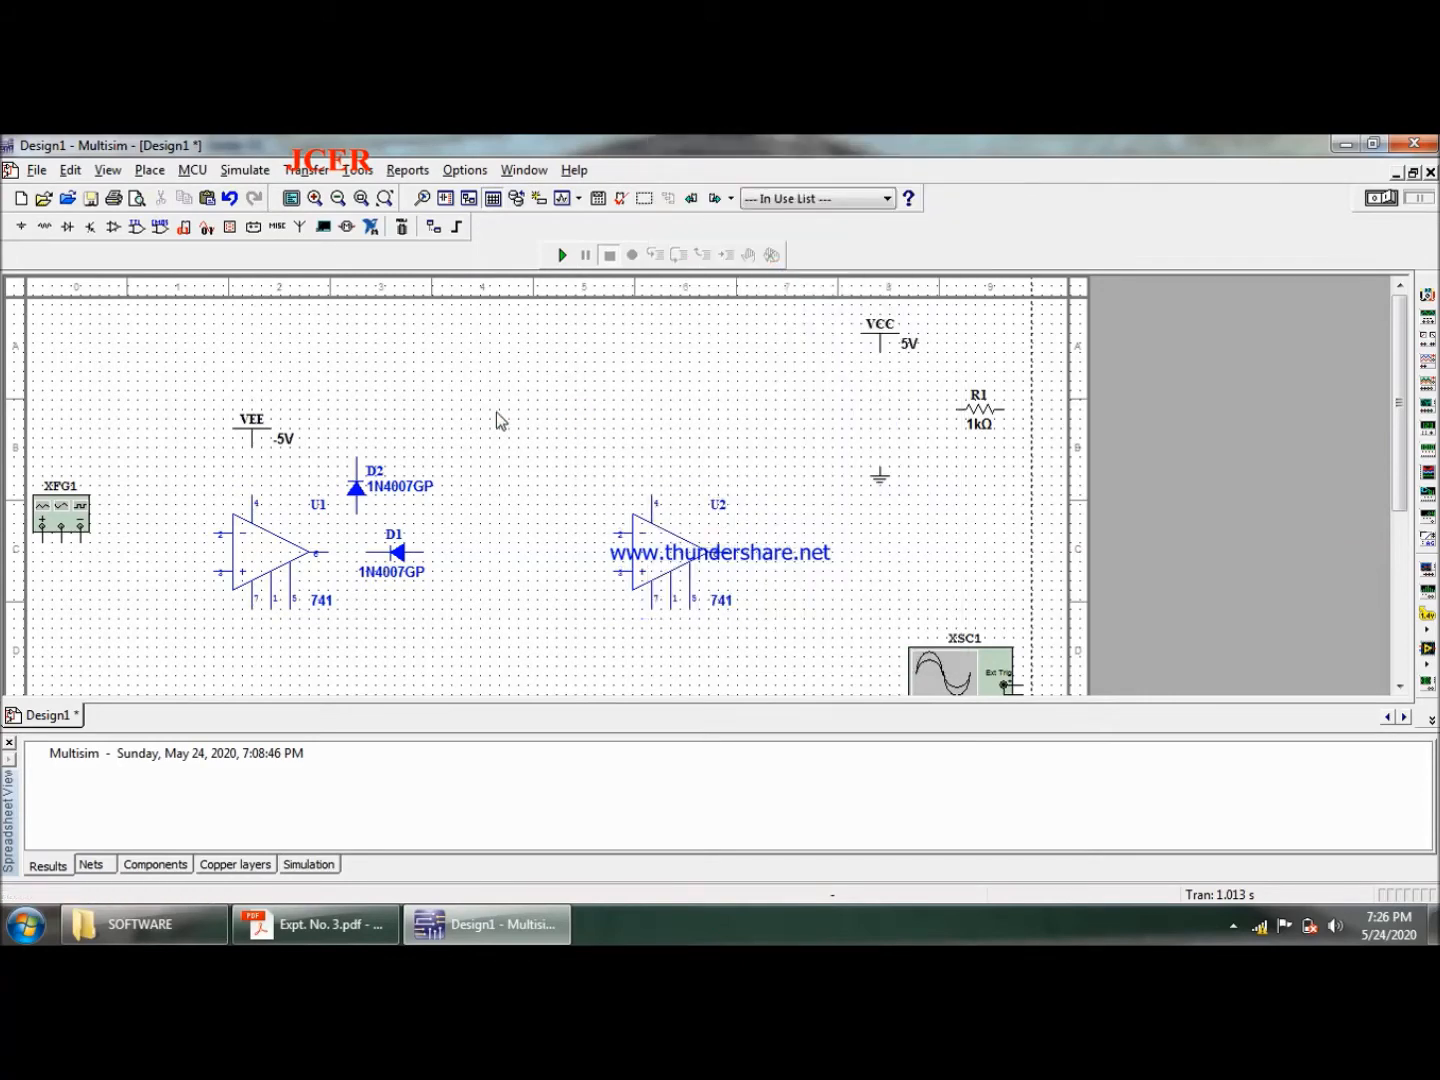
# - Duplicate the VEE source and place the copy above op-amp U2
pyautogui.click(257, 441)
pyautogui.hotkey('ctrl', 'c')
pyautogui.hotkey('ctrl', 'v')
pyautogui.click(654, 457)
# - Move the VCC source below op-amp U2, rotate it 180 degrees, and nudge it one grid step left under pin 7
pyautogui.click(880, 345)
pyautogui.moveTo(880, 346); pyautogui.dragTo(664, 416)
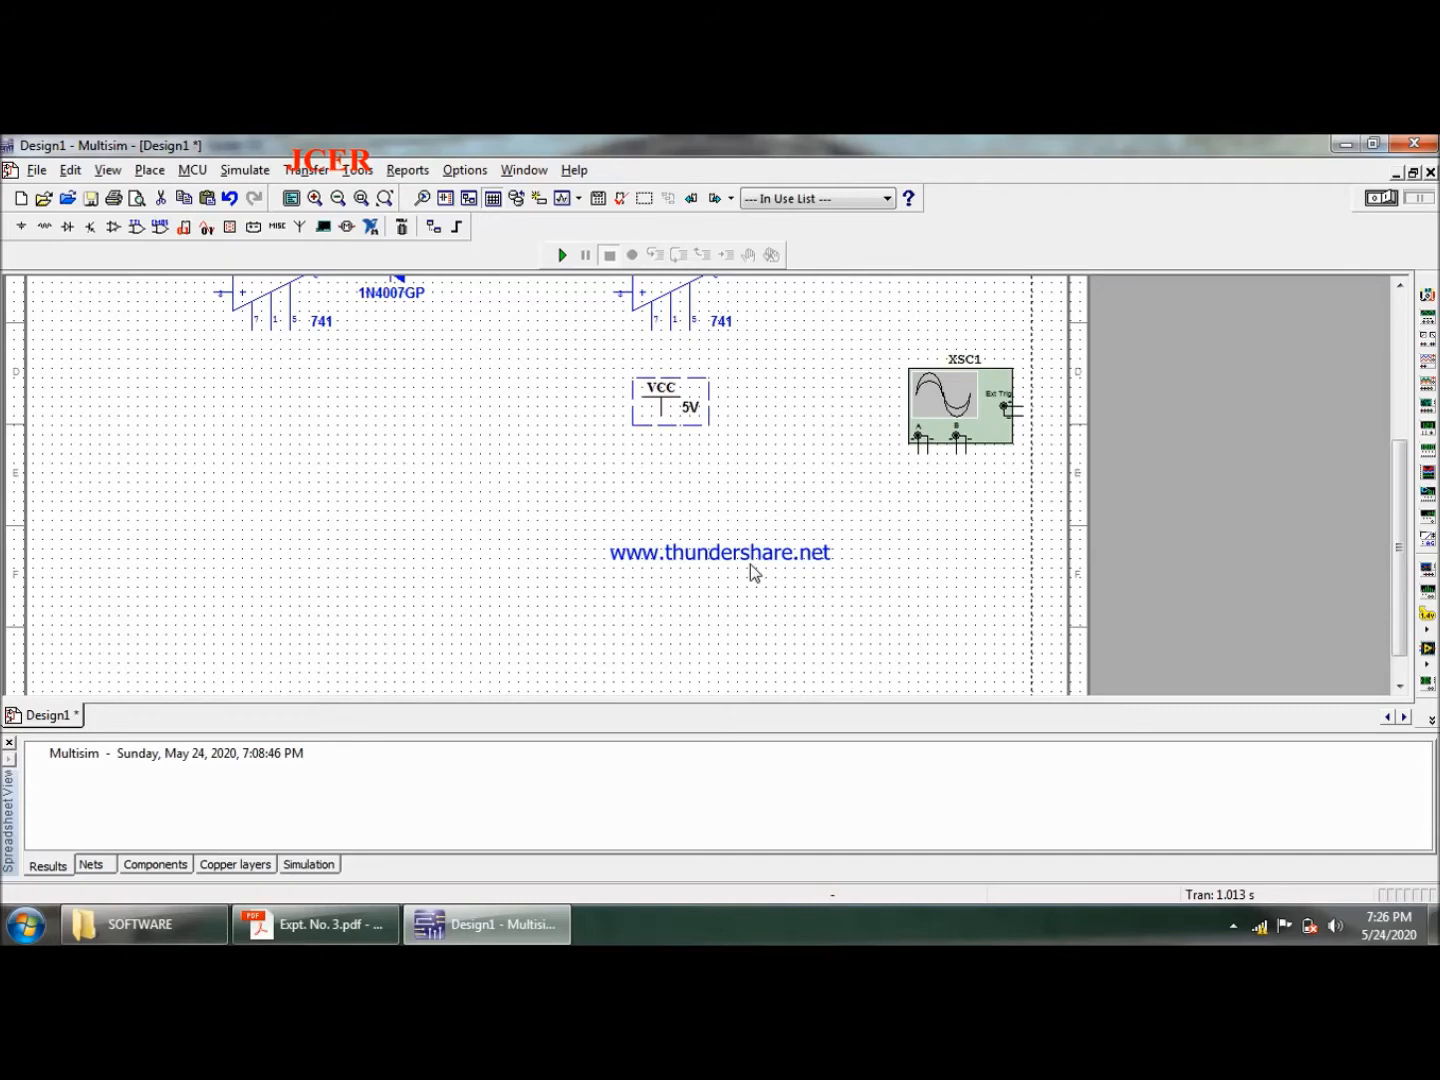
pyautogui.hotkey('ctrl', 'r')
pyautogui.hotkey('ctrl', 'r')
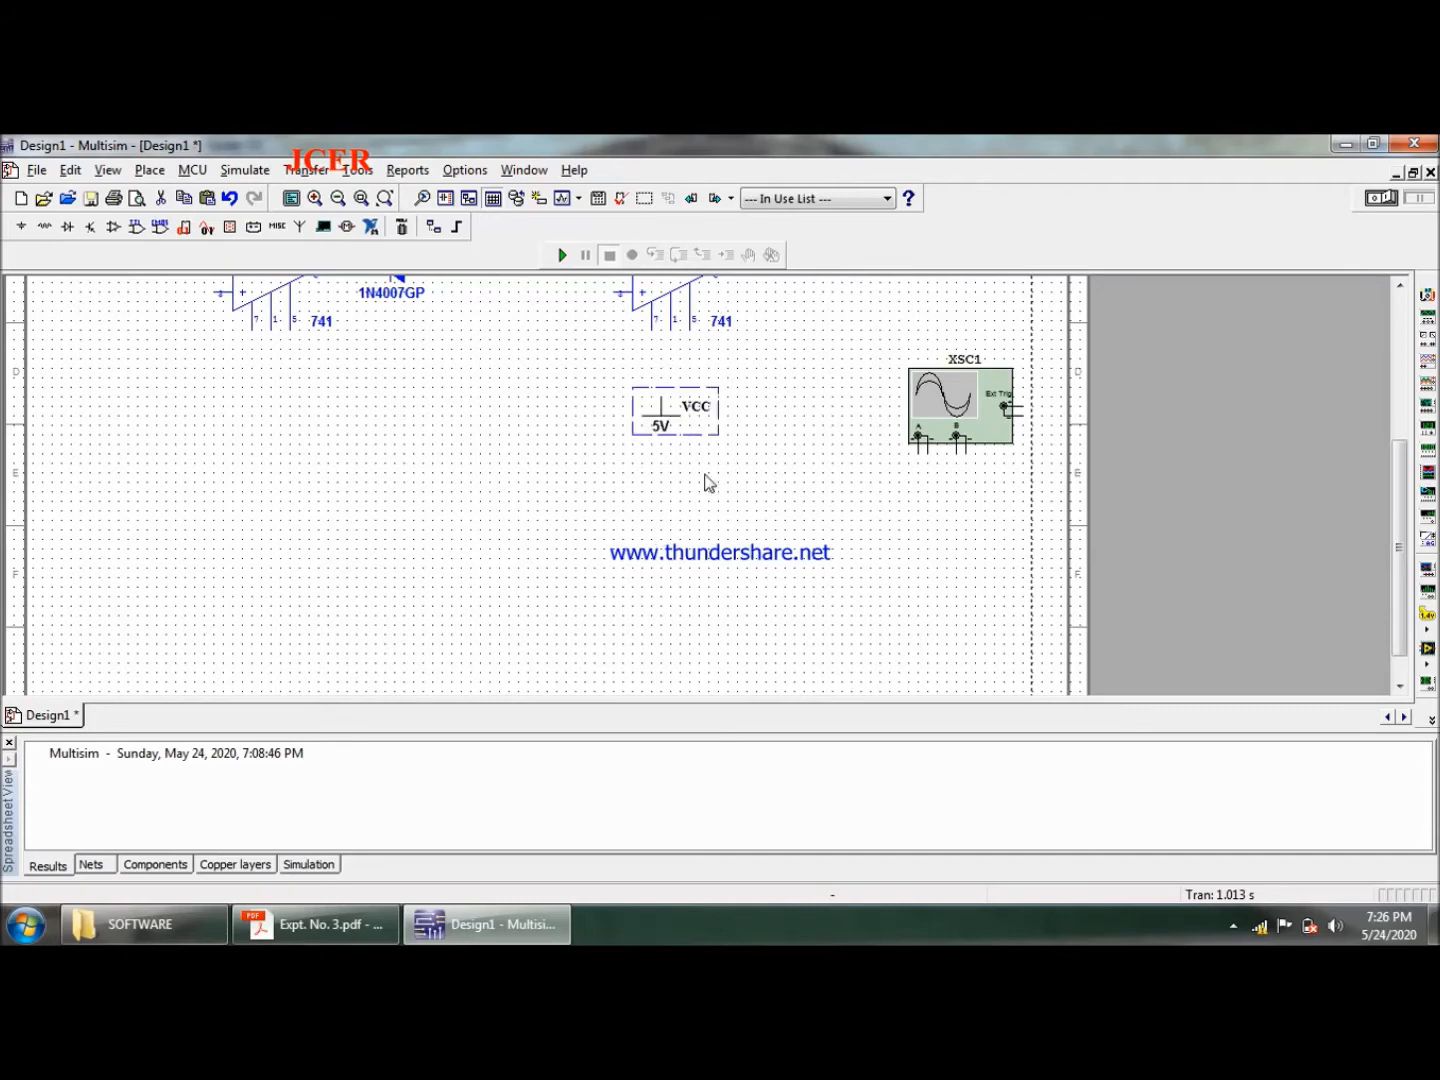
pyautogui.press('Left')
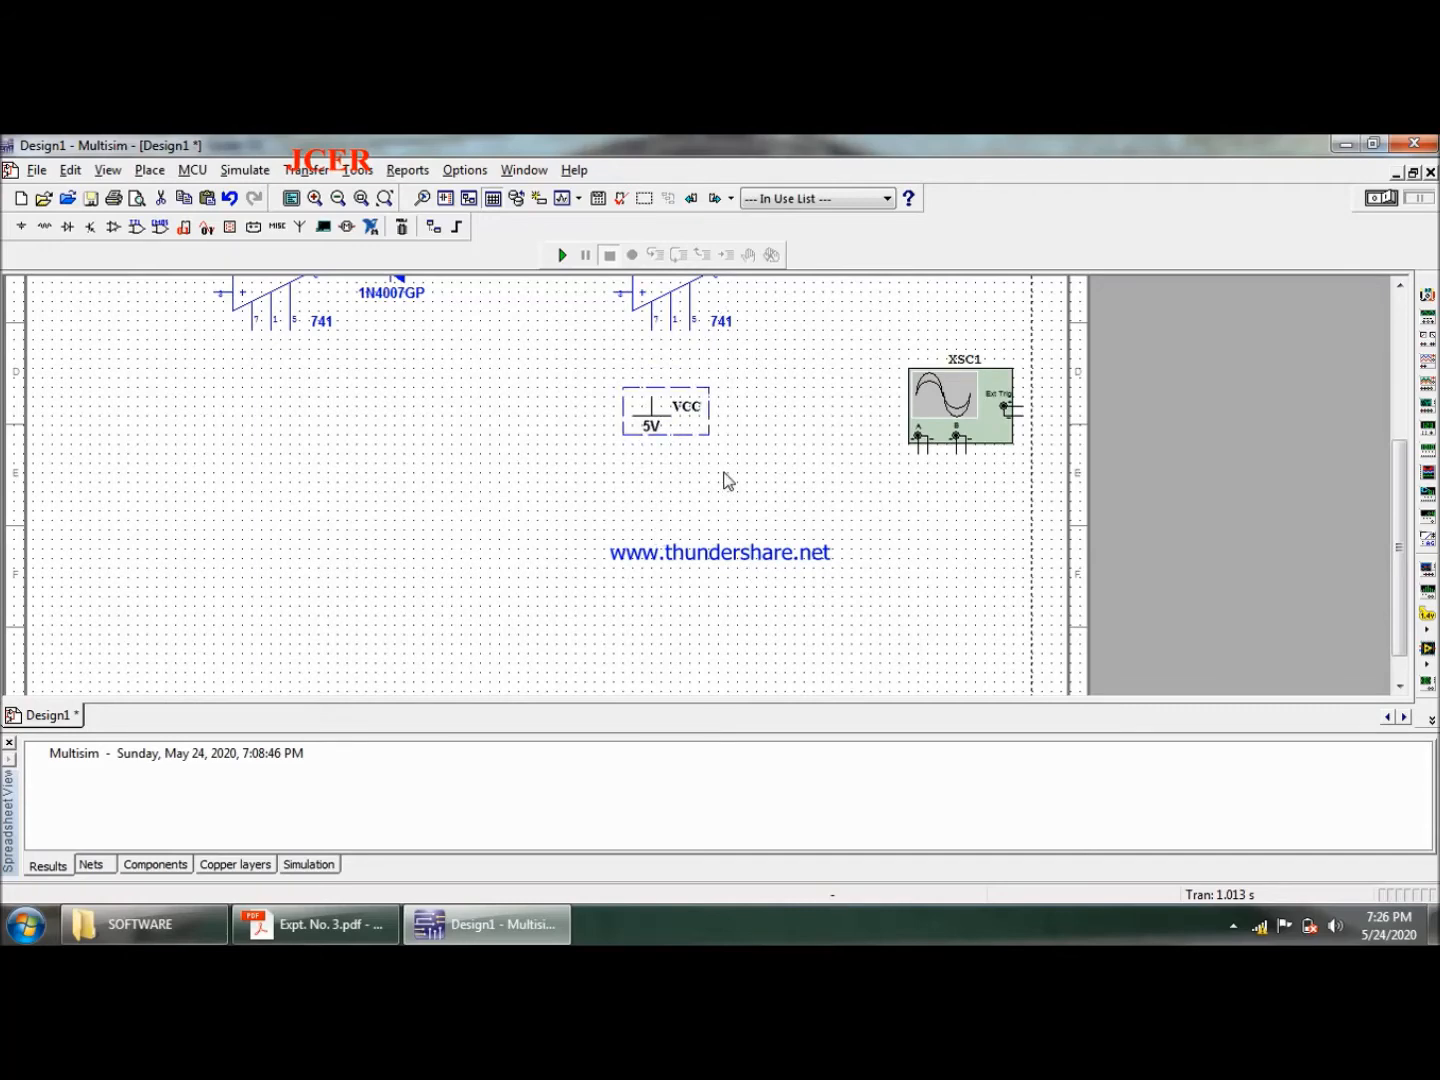
pyautogui.click(724, 472)
pyautogui.click(656, 422)
pyautogui.click(747, 474)
# - Duplicate the rotated VCC source and place the copy below op-amp U1
pyautogui.click(653, 409)
pyautogui.click(231, 445)
pyautogui.hotkey('ctrl', 'v')
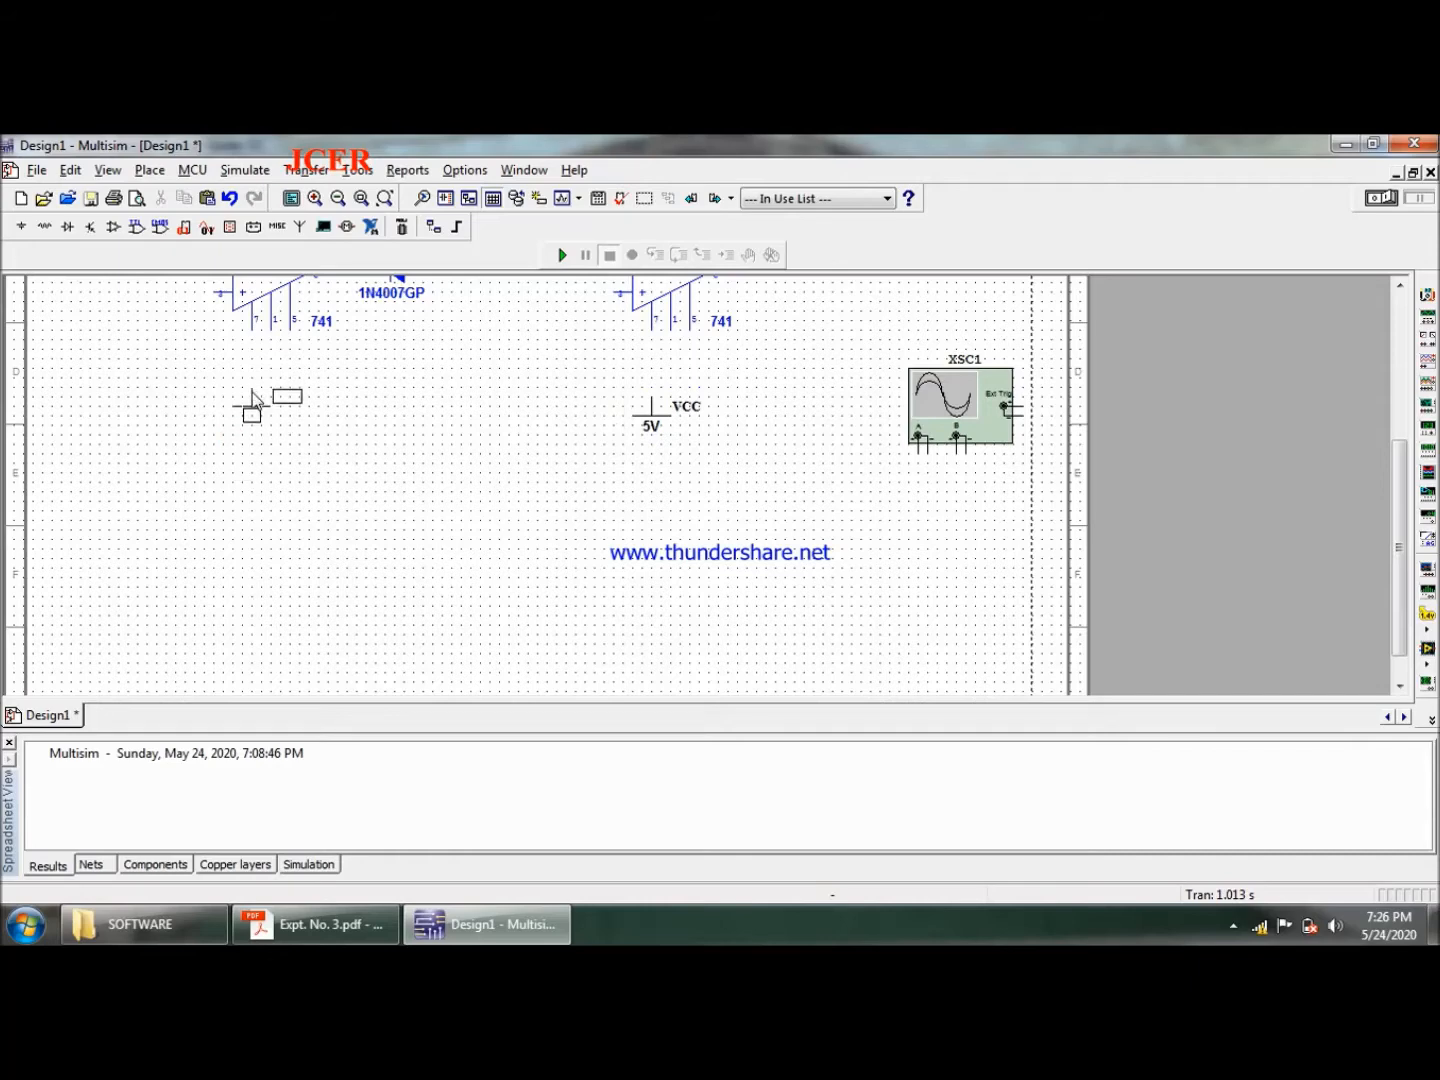
pyautogui.click(250, 399)
# - Move the oscilloscope up to the right of U2's VEE source and the ground symbol between the two VCC sources
pyautogui.moveTo(1399, 499); pyautogui.dragTo(1411, 363)
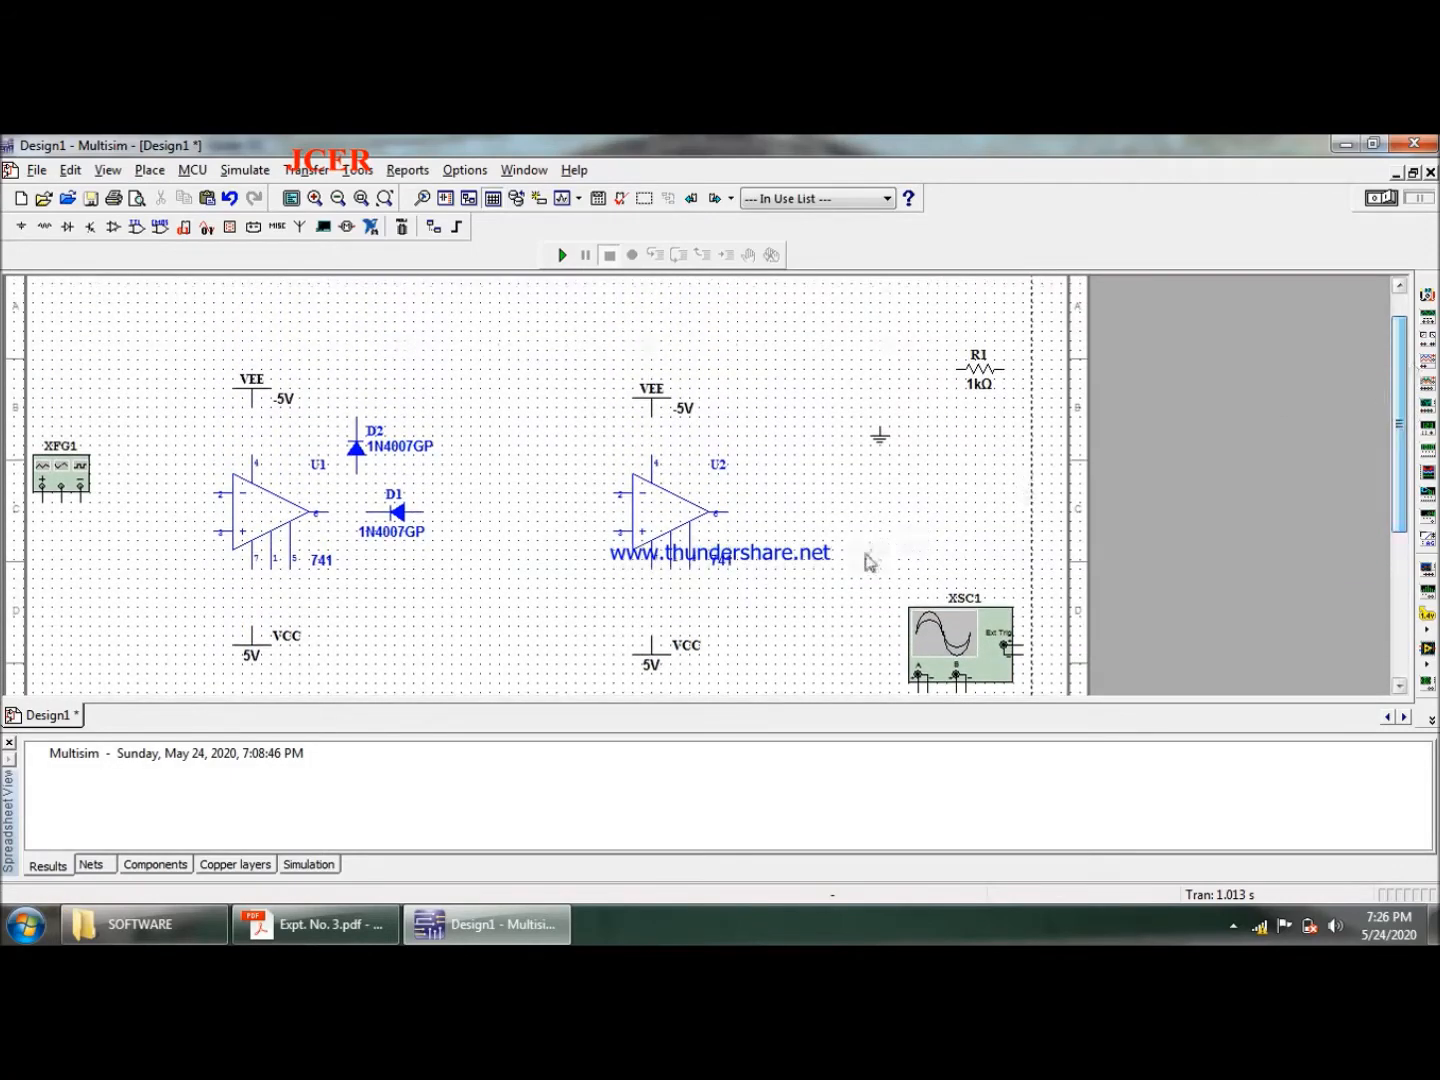
pyautogui.moveTo(950, 638); pyautogui.dragTo(964, 499)
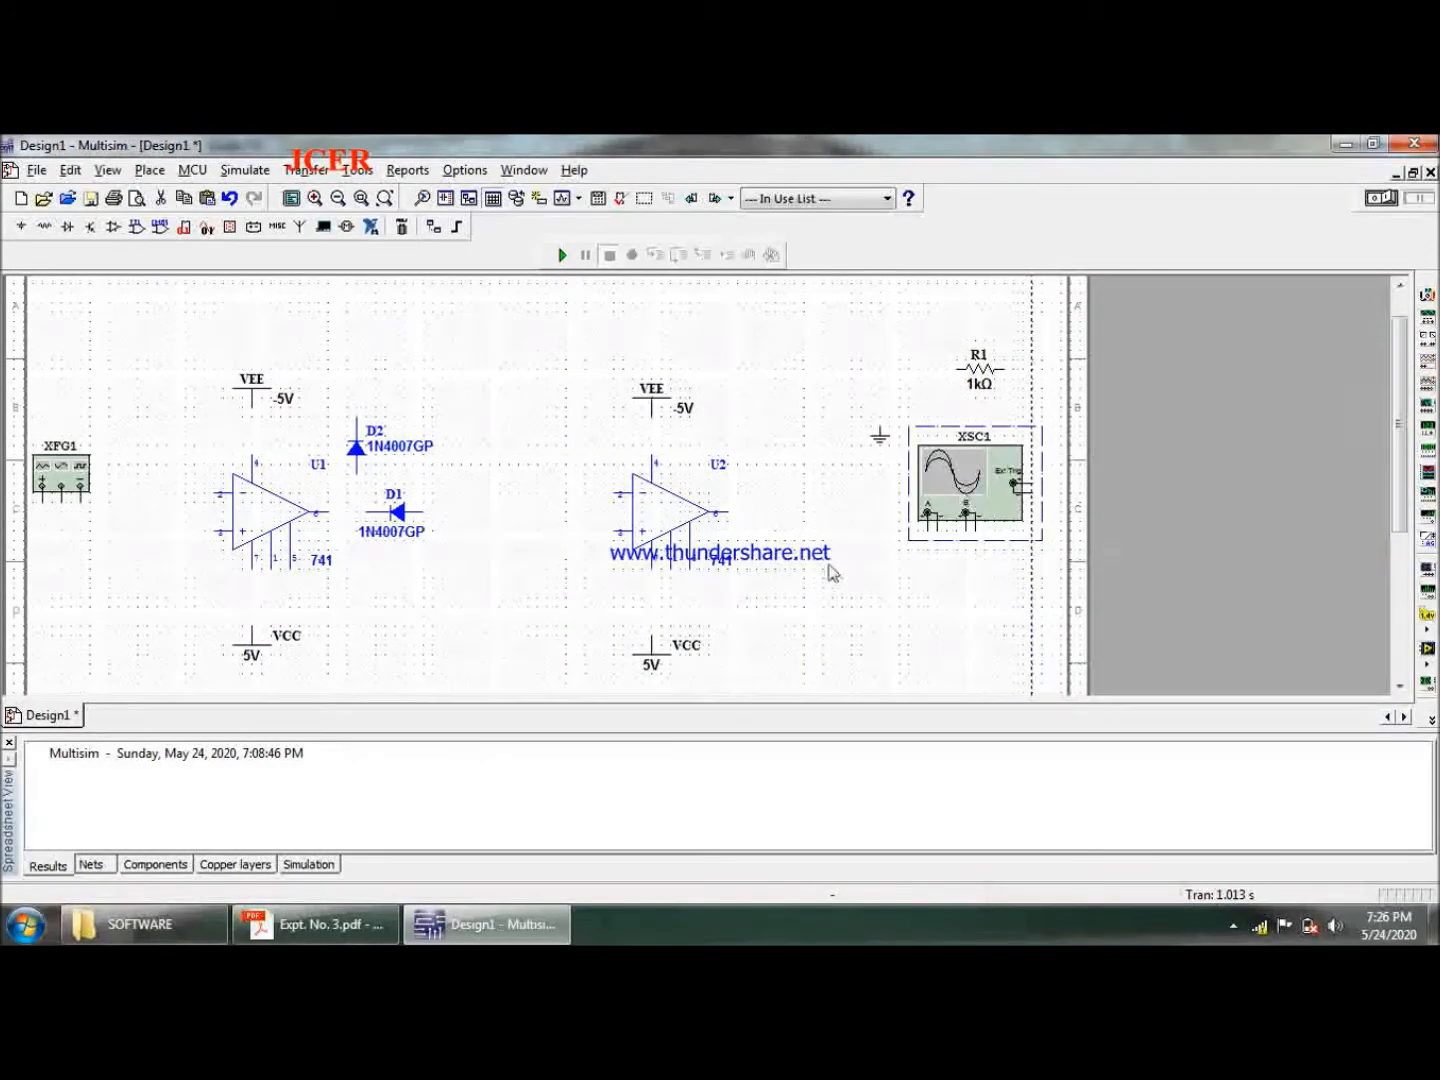
pyautogui.click(880, 441)
pyautogui.moveTo(883, 446); pyautogui.dragTo(552, 634)
pyautogui.moveTo(979, 368); pyautogui.dragTo(769, 371)
pyautogui.moveTo(972, 481); pyautogui.dragTo(959, 408)
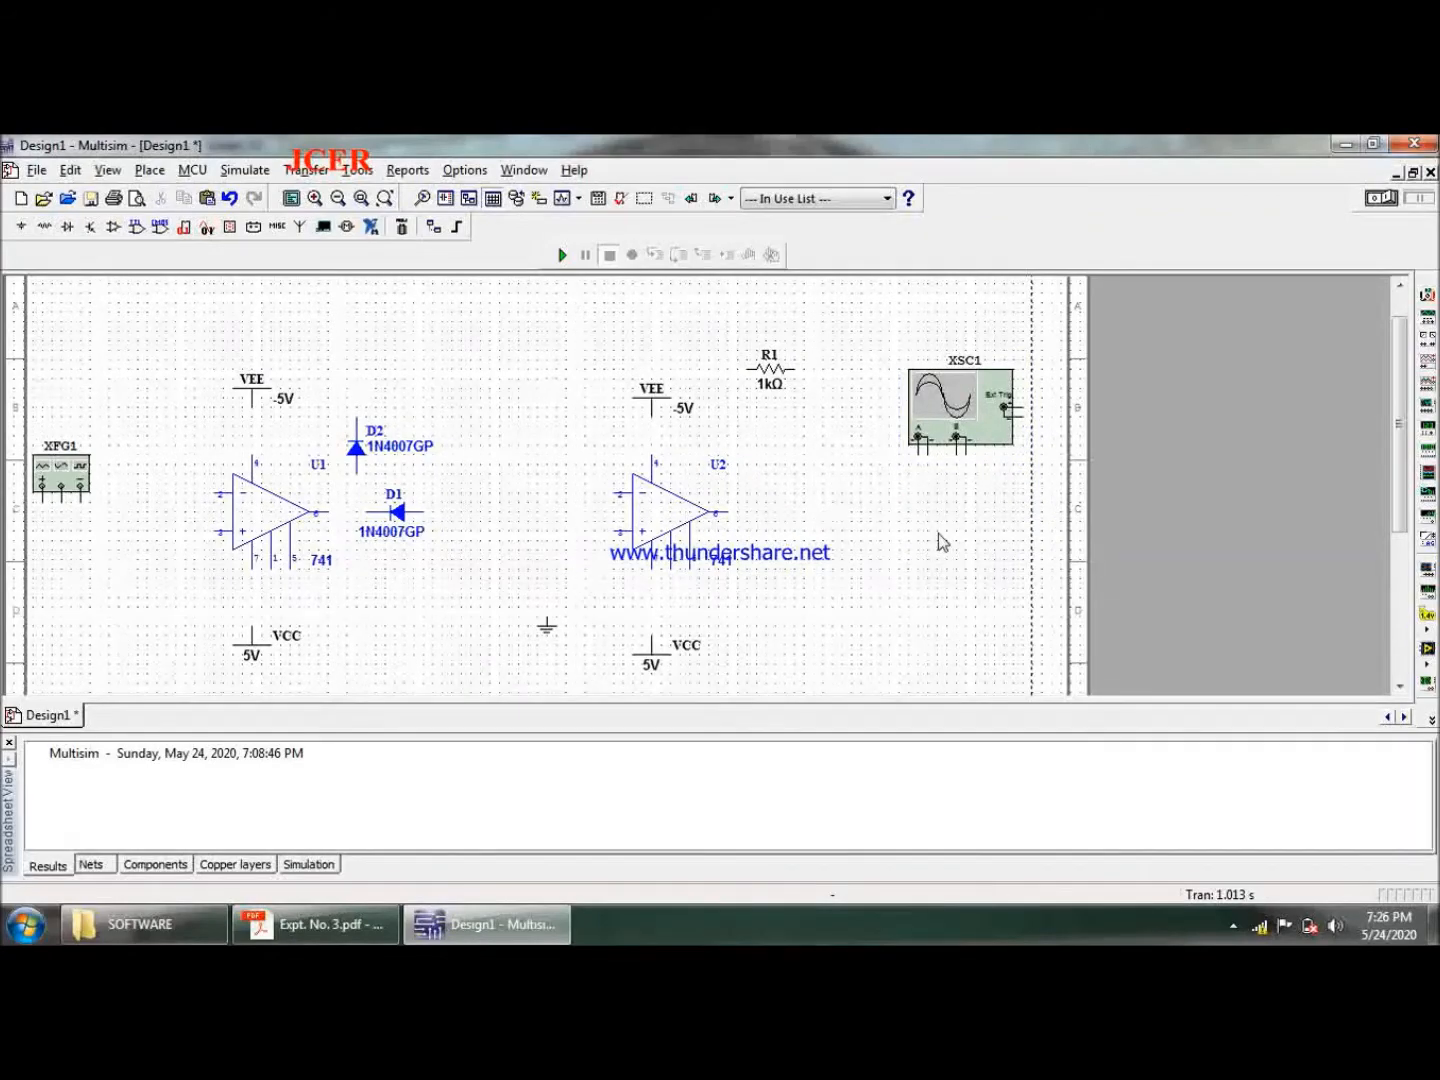
# - Move resistor R1 between the function generator and U1, and place a copy of it above U1's VEE source
pyautogui.click(772, 372)
pyautogui.moveTo(771, 370); pyautogui.dragTo(132, 502)
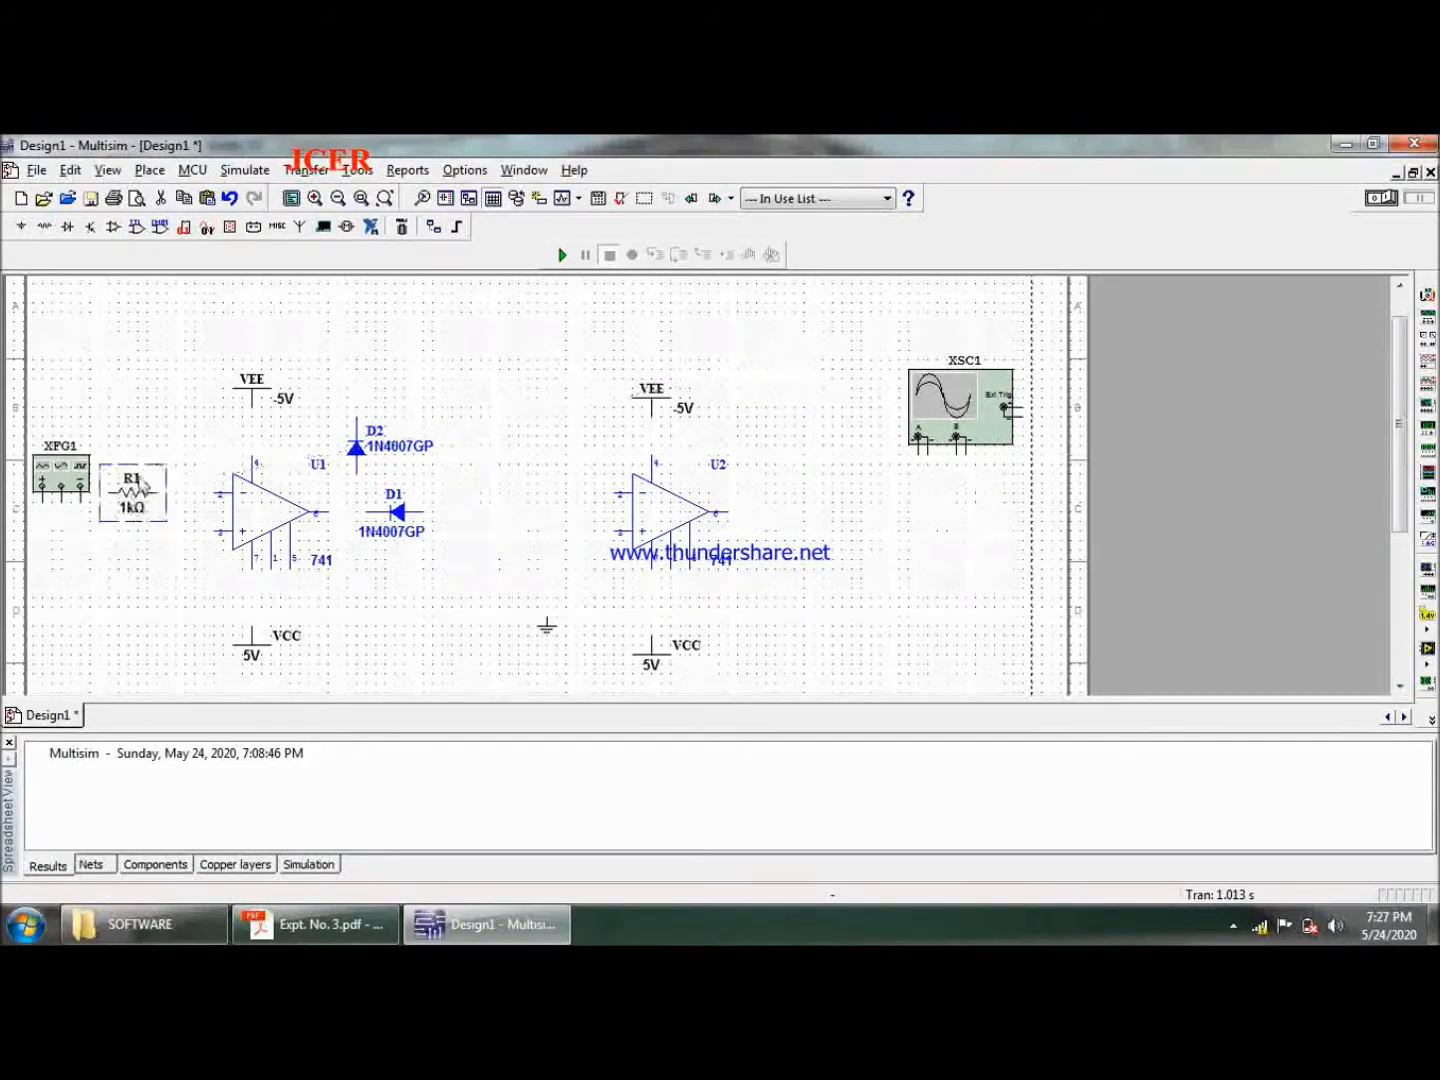
pyautogui.click(142, 502)
pyautogui.click(127, 368)
pyautogui.hotkey('ctrl', 'v')
pyautogui.click(241, 331)
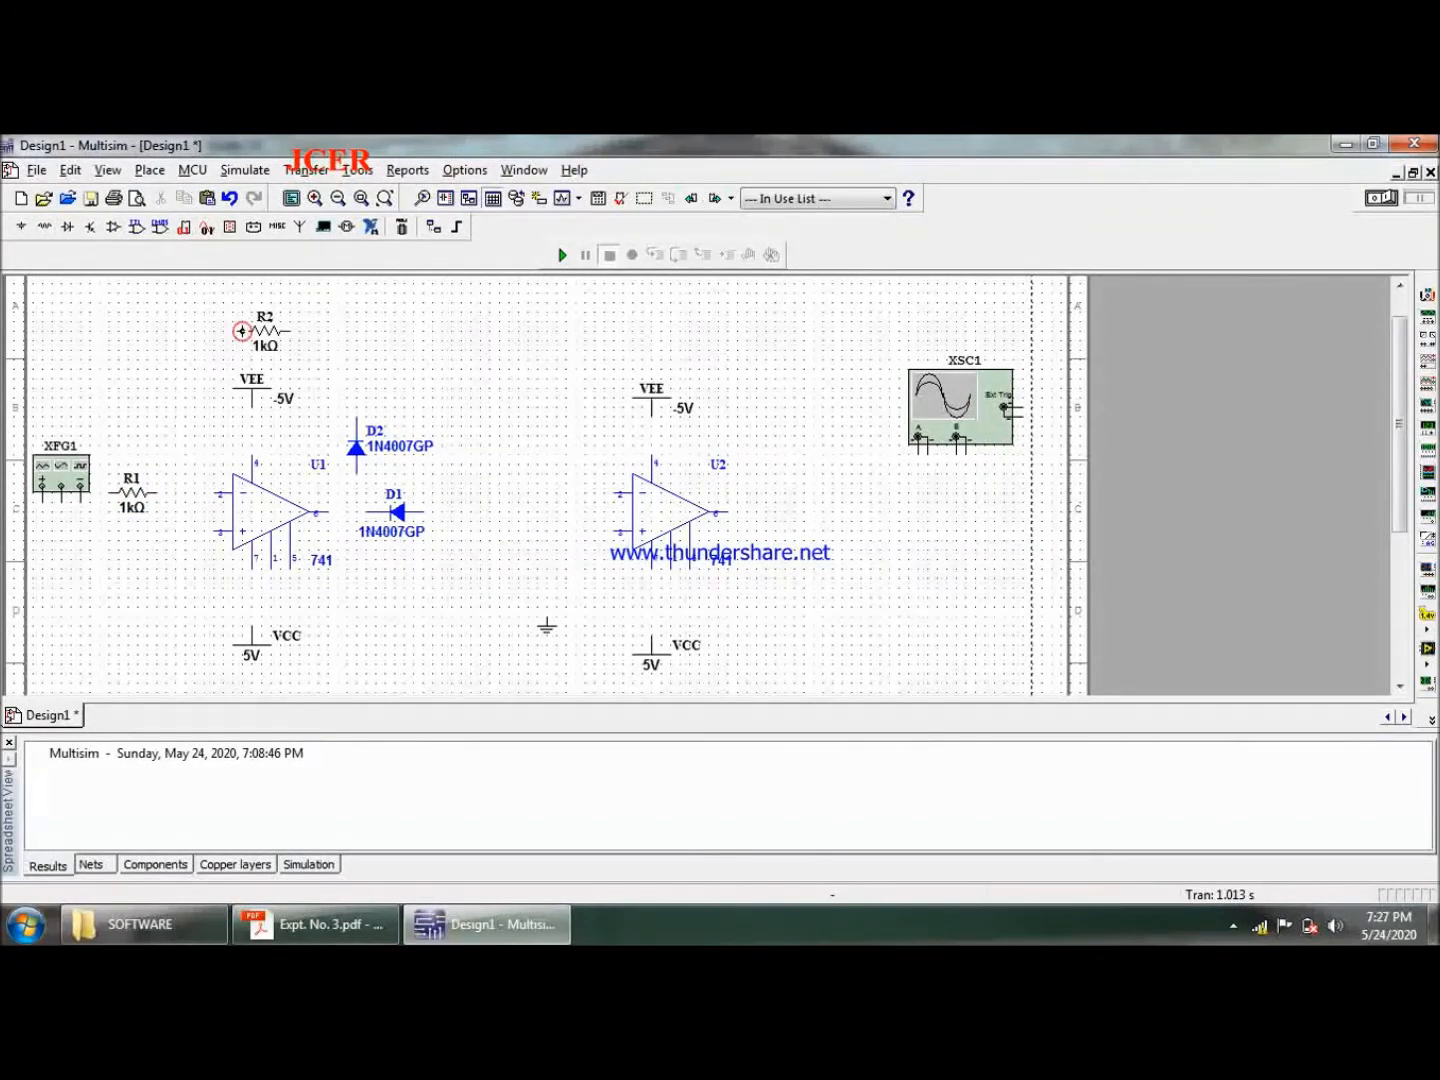
# - Nudge the VEE source above op-amp U1 three grid steps down toward pin 4
pyautogui.click(253, 401)
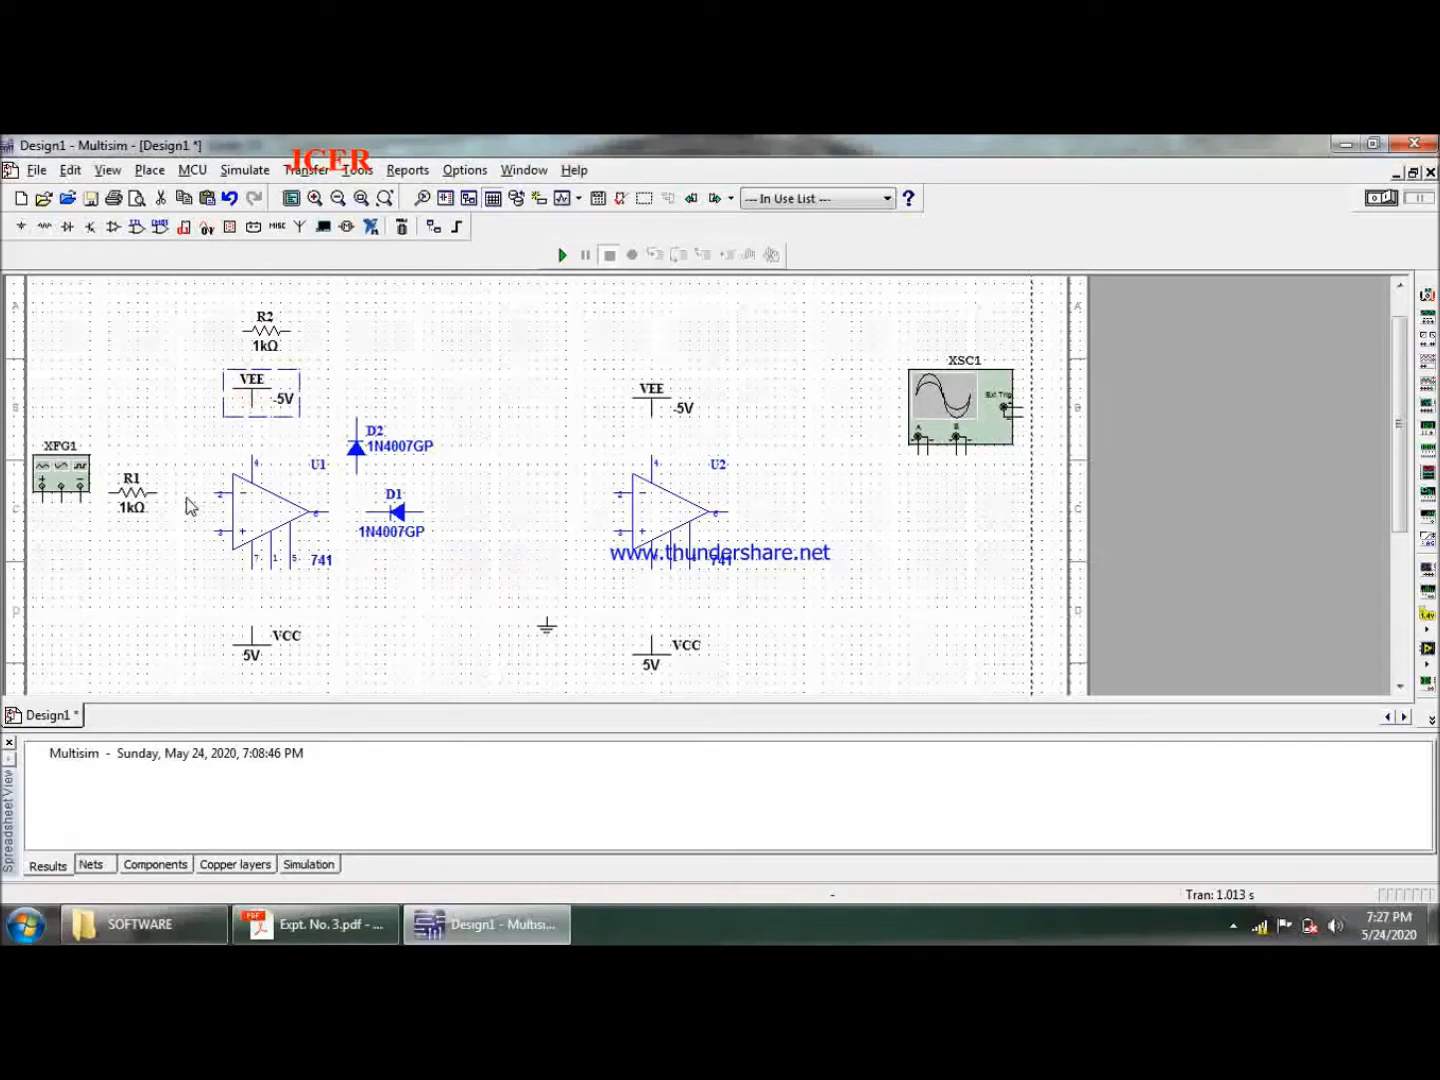
pyautogui.press('Down')
pyautogui.press('Down')
pyautogui.press('Down')
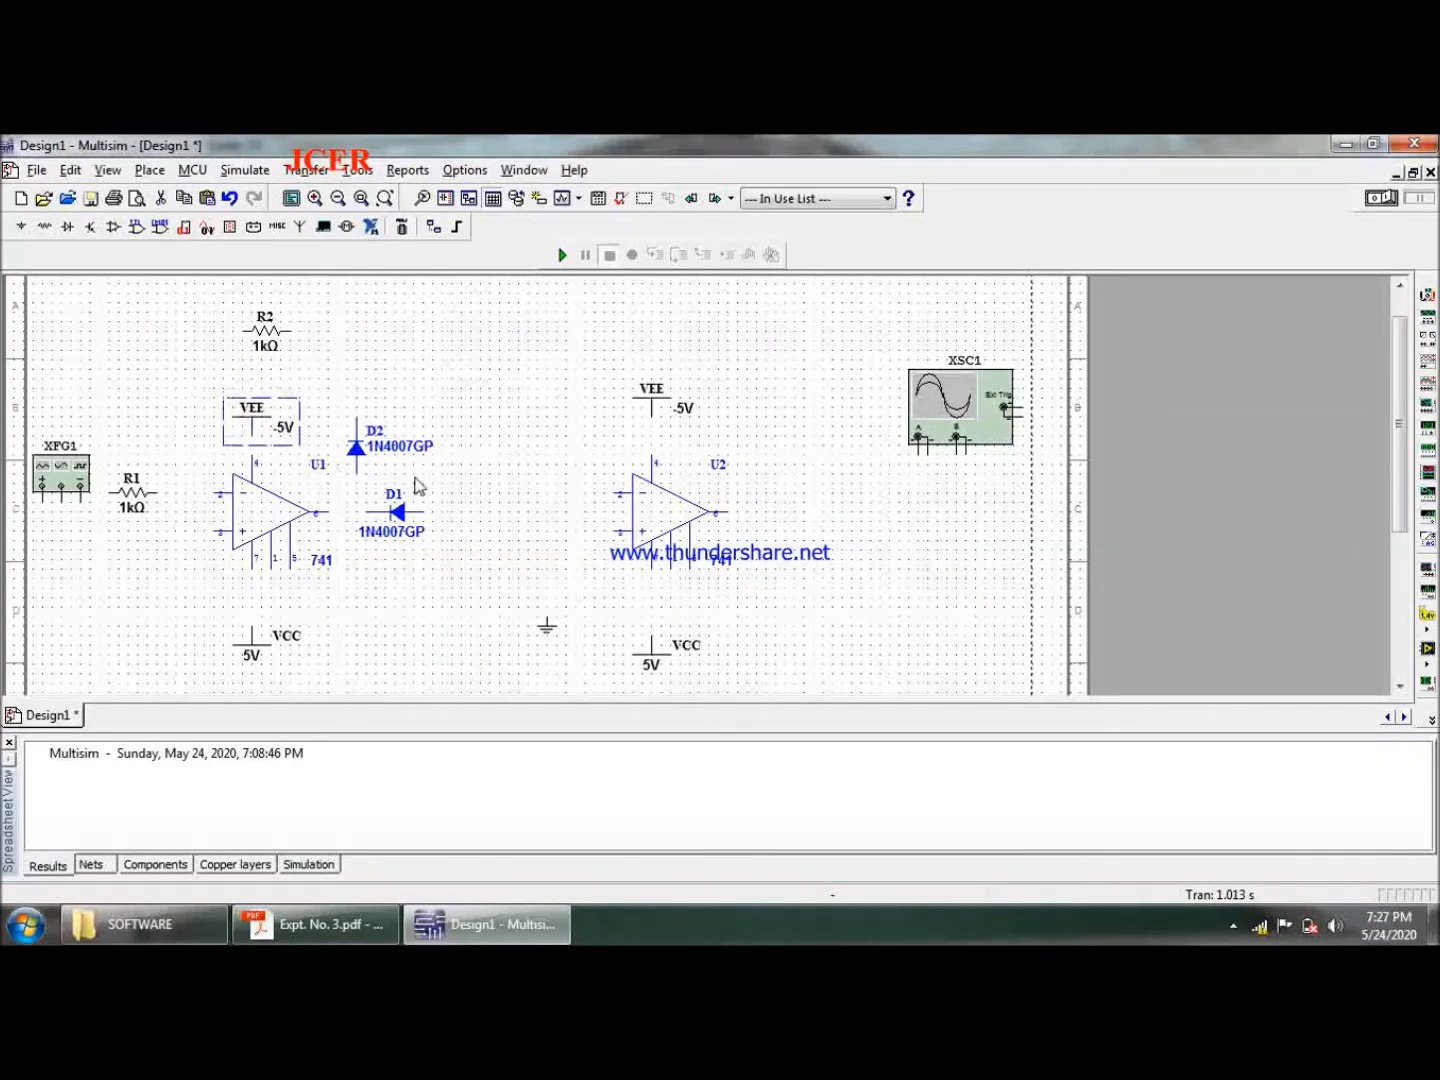
pyautogui.click(475, 348)
# - Duplicate the resistor above U1, rotate the copy to vertical, and place it below left of U1's non-inverting input
pyautogui.click(264, 330)
pyautogui.click(121, 602)
pyautogui.hotkey('ctrl', 'v')
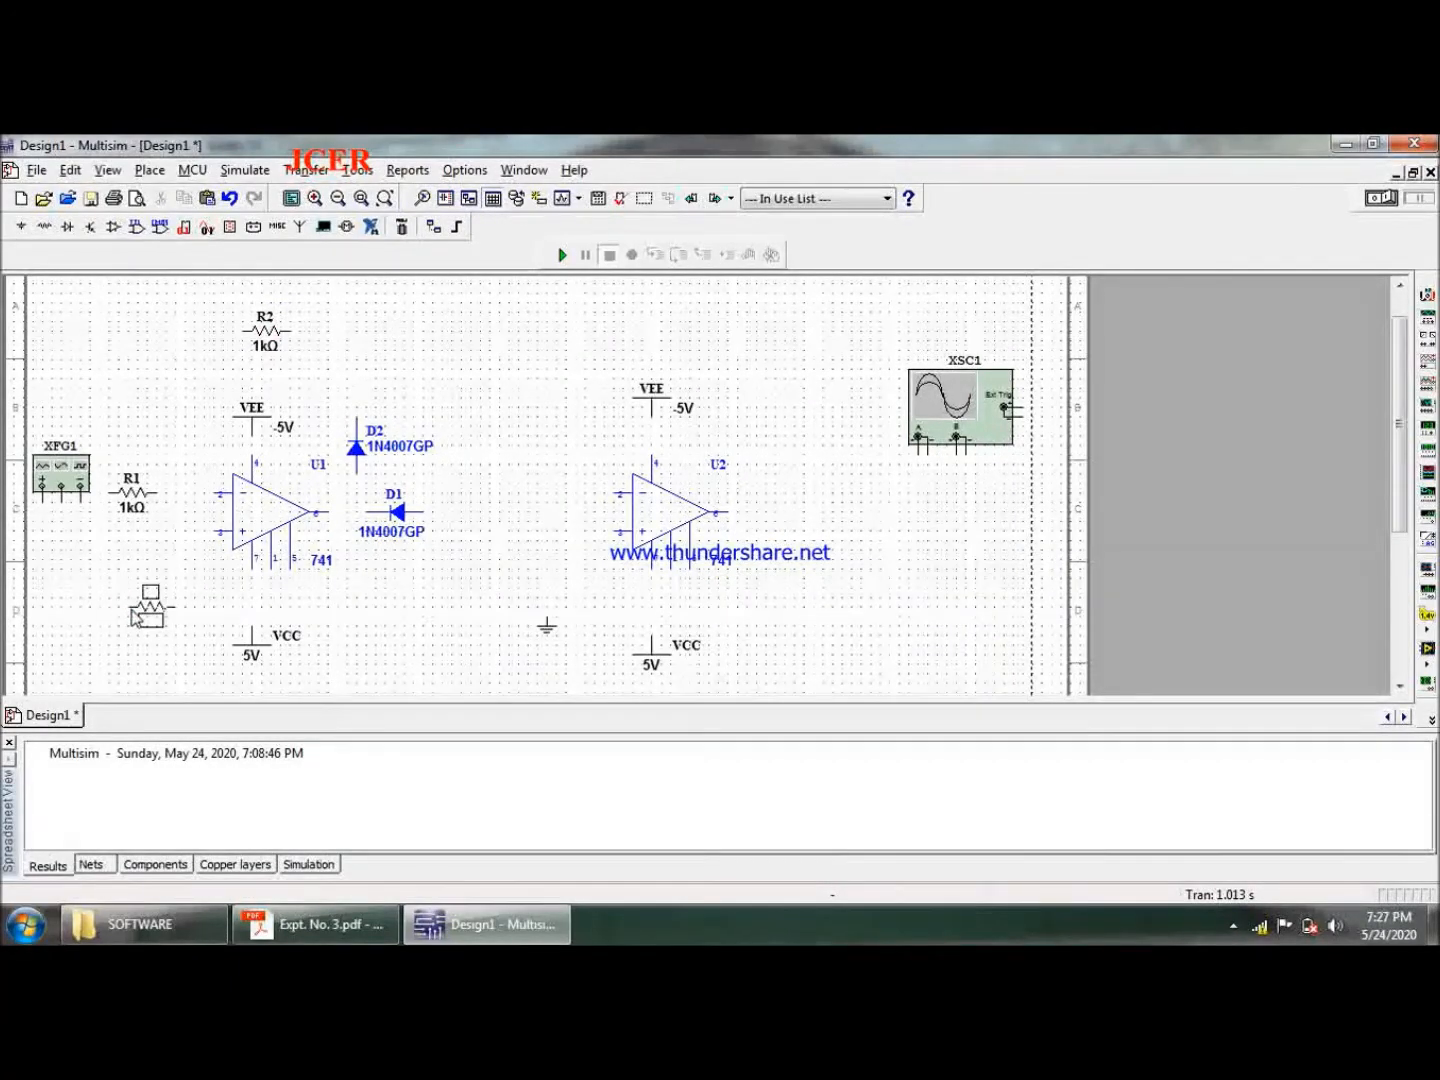
pyautogui.hotkey('ctrl', 'r')
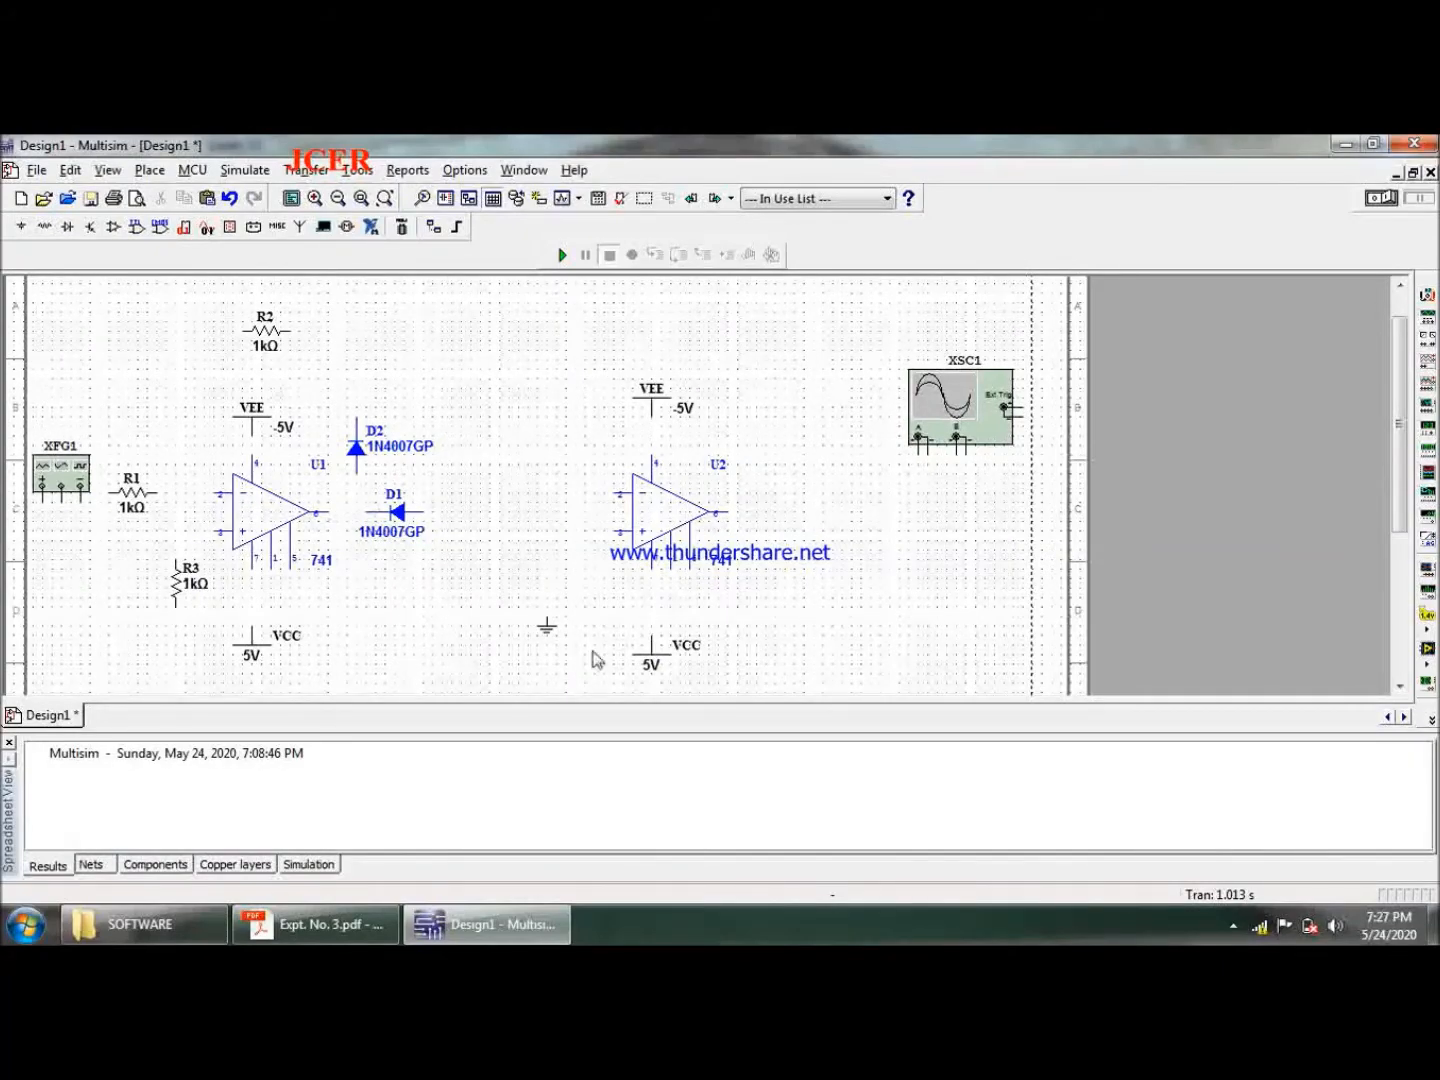
# - Move the ground symbol from between the two VCC sources to just below resistor R3
pyautogui.click(546, 627)
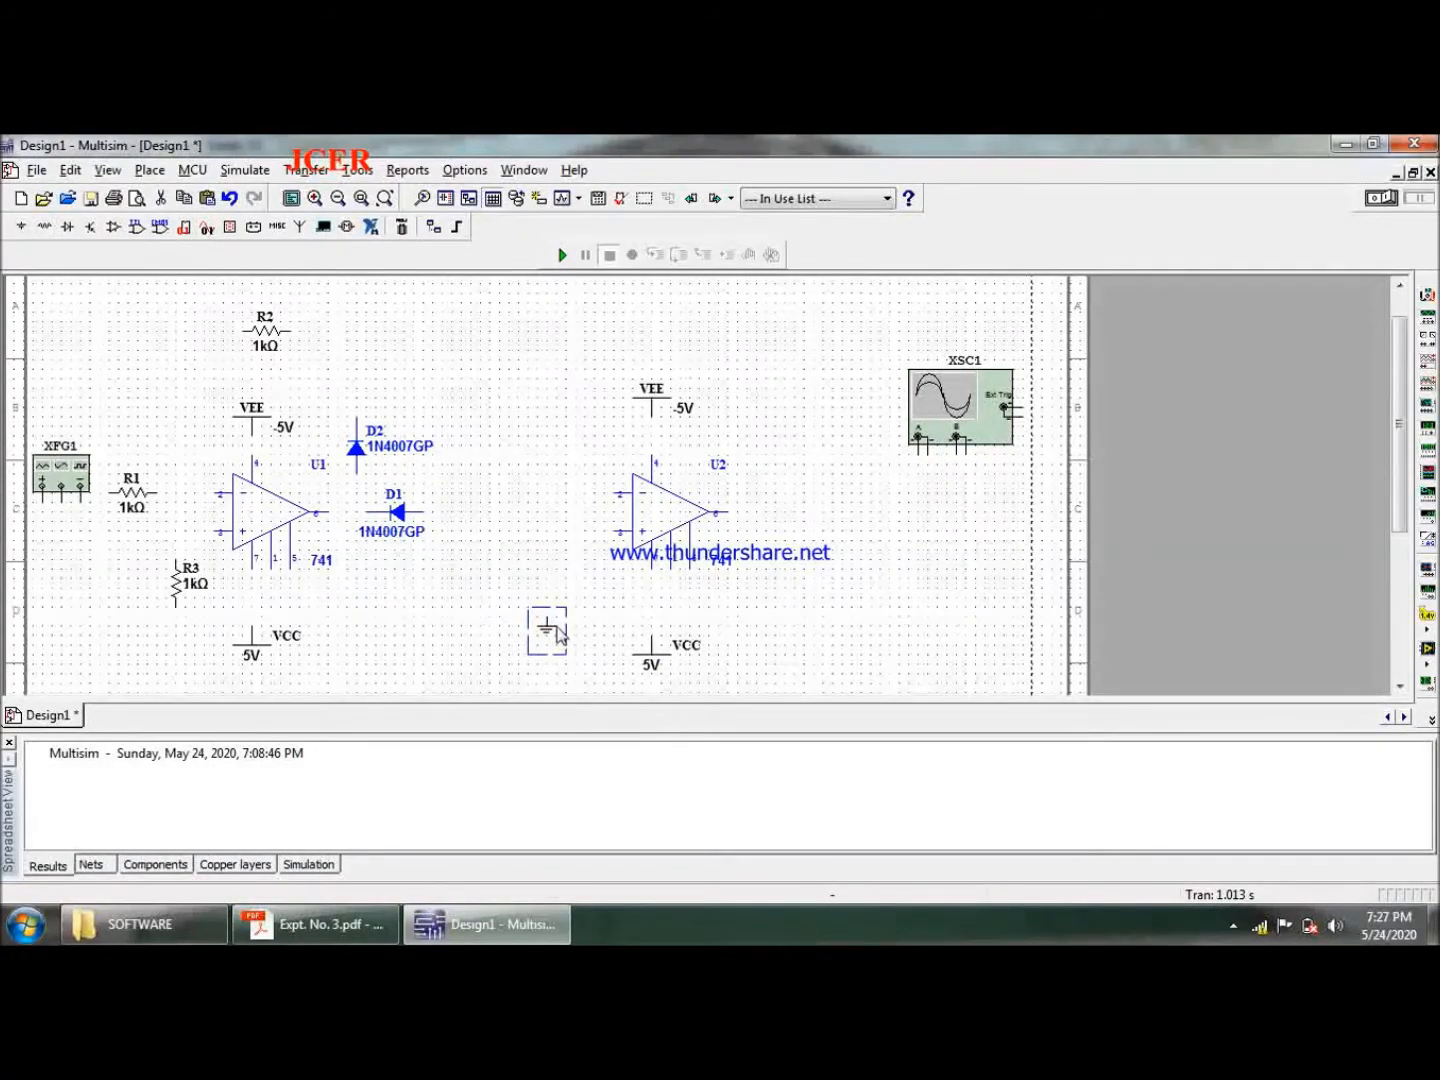
pyautogui.click(545, 635)
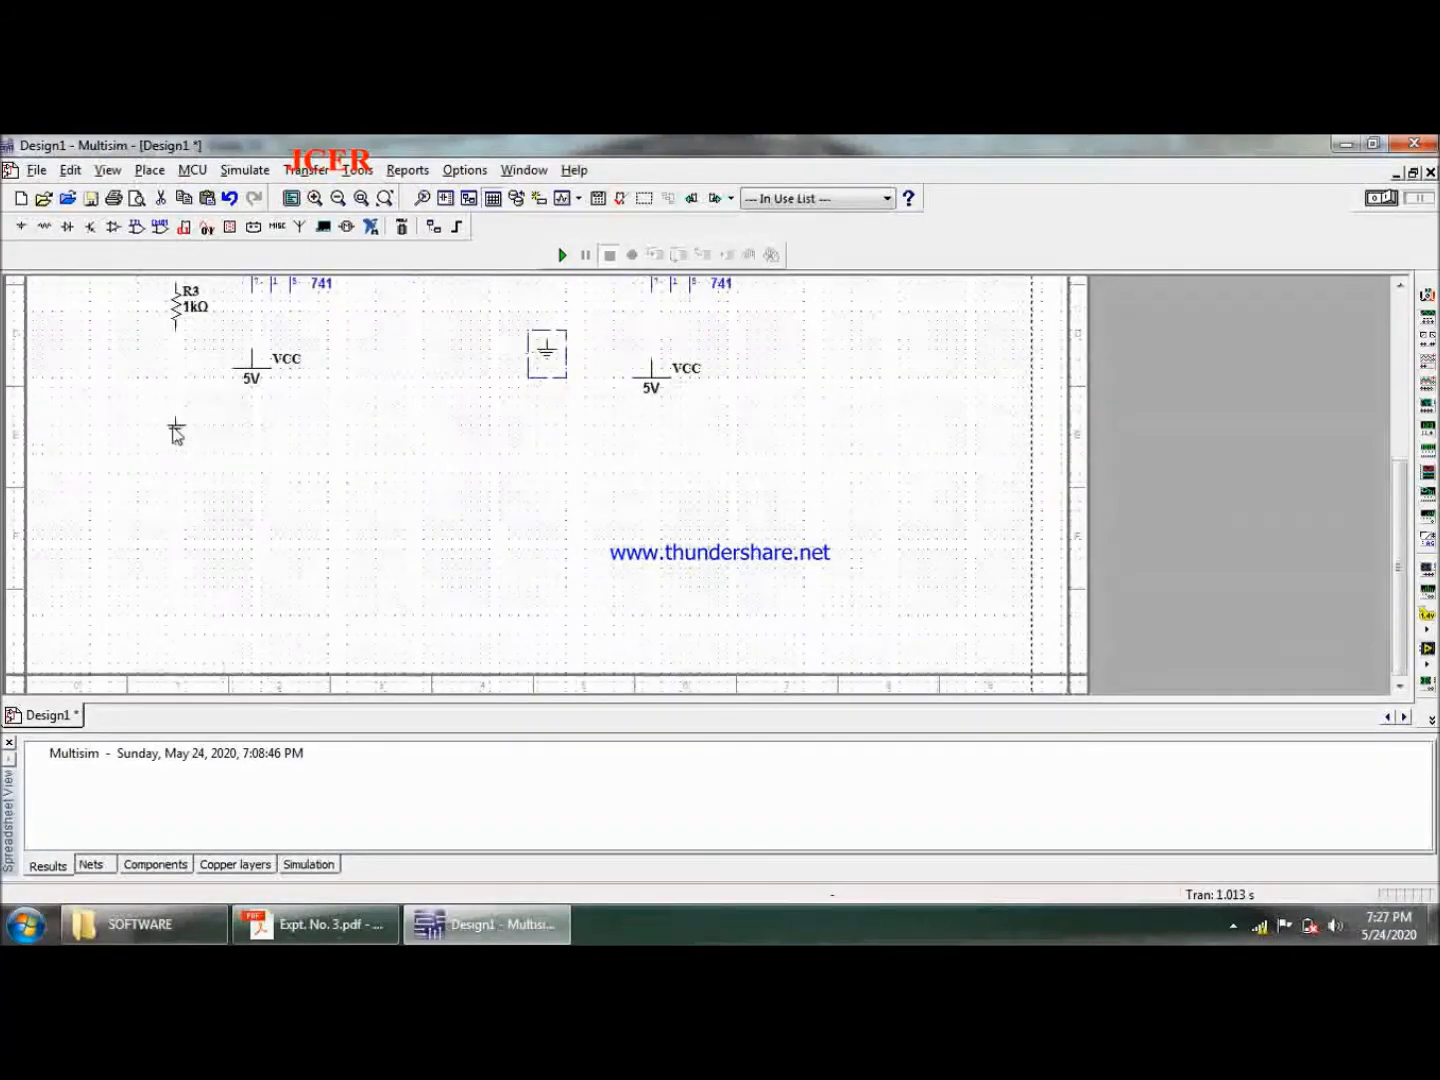
pyautogui.click(325, 490)
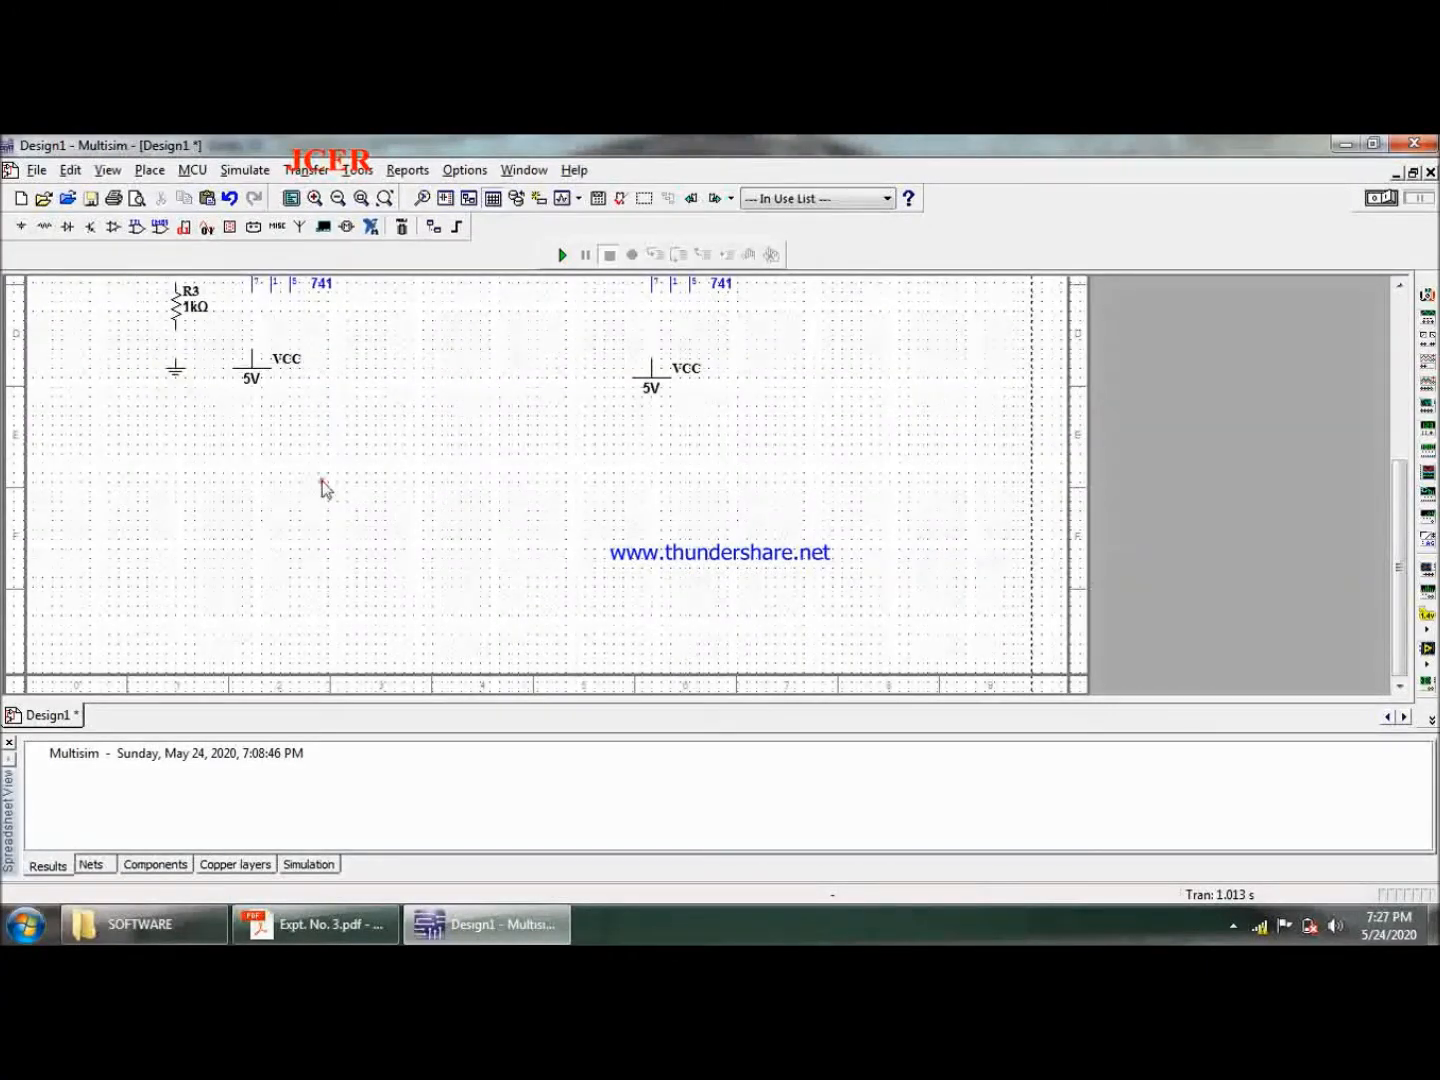
pyautogui.scroll(5, 320, 593)
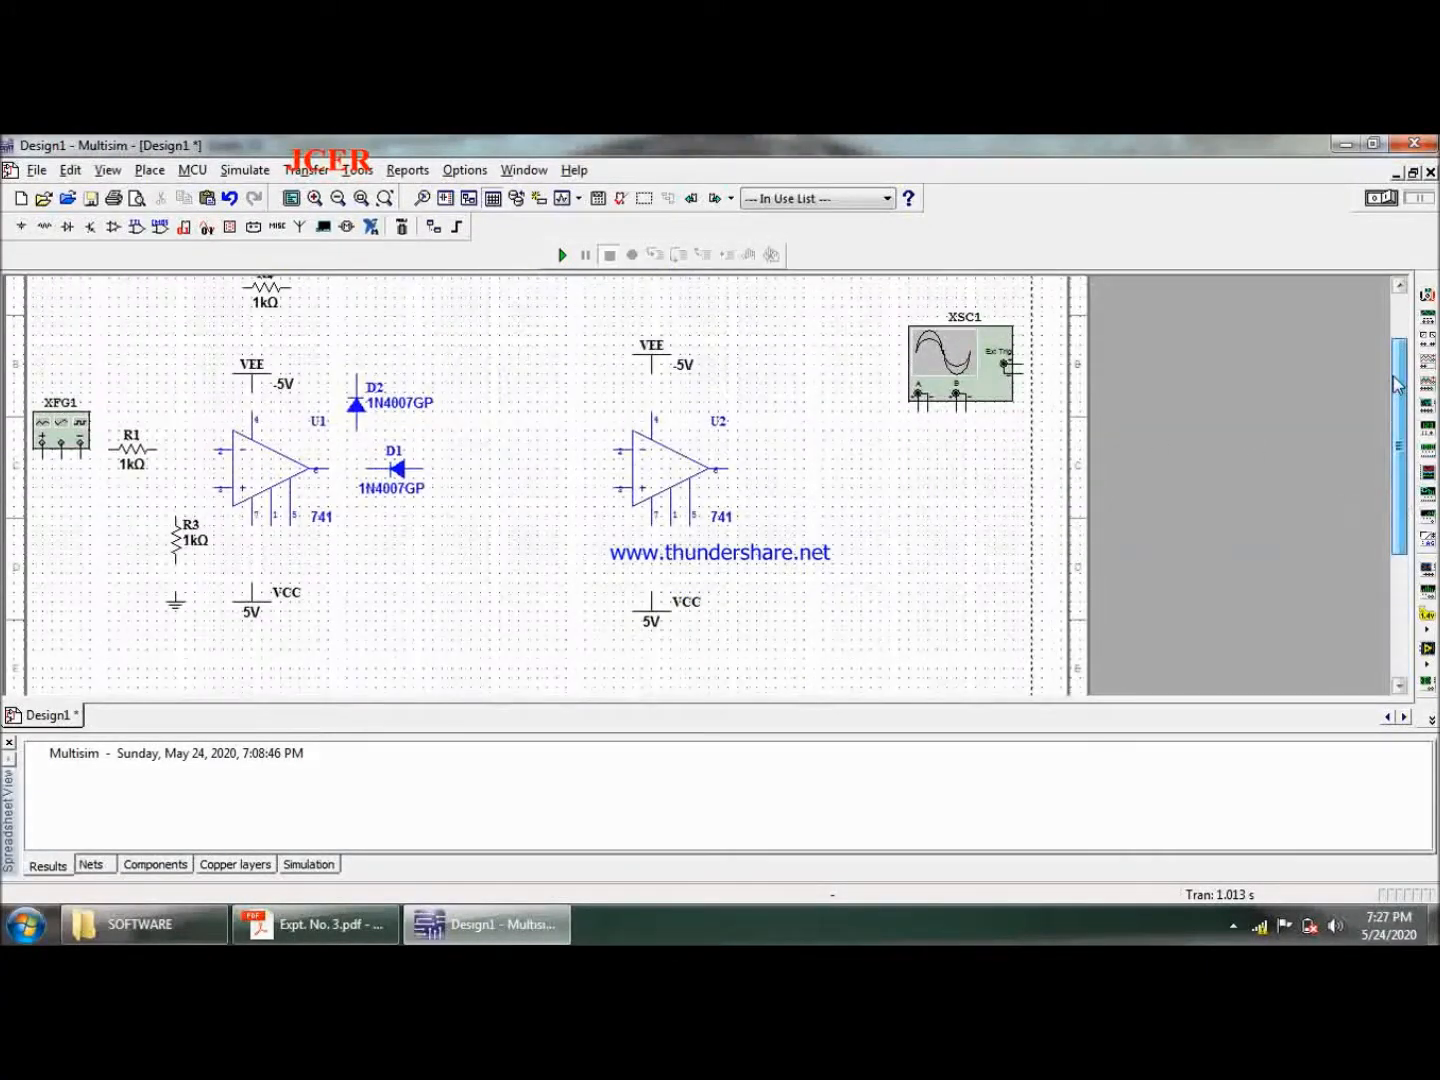
# - Place a copy of the ground symbol under R3 directly below the function generator
pyautogui.click(176, 601)
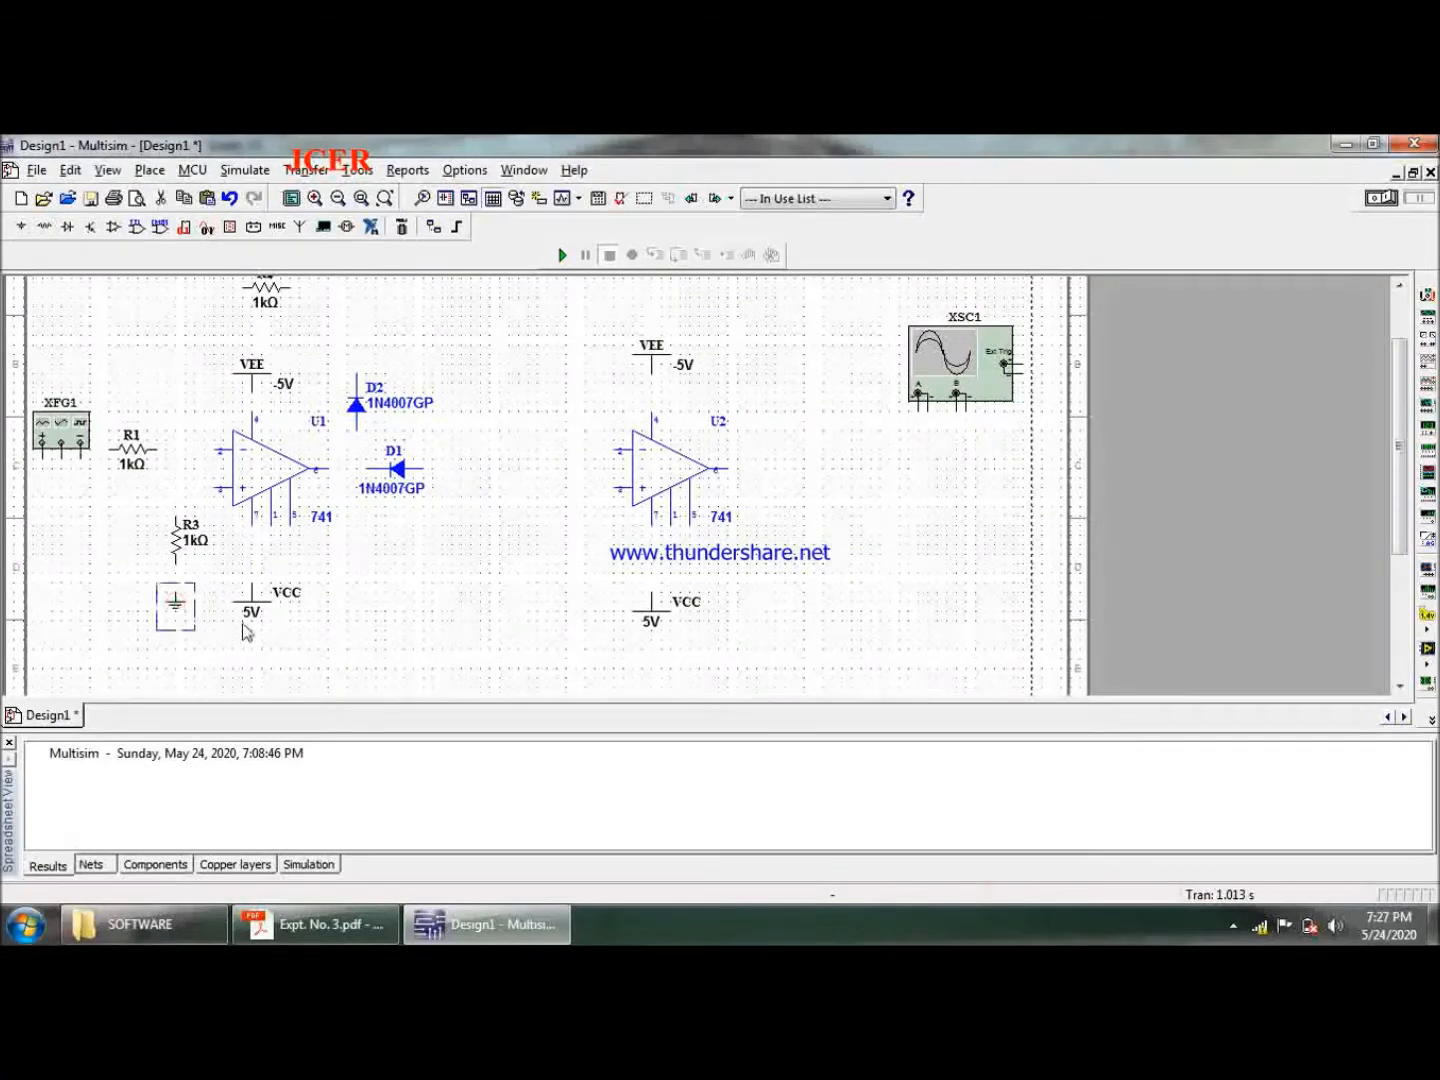
pyautogui.click(93, 590)
pyautogui.press('Escape')
pyautogui.hotkey('ctrl', 'v')
pyautogui.click(60, 600)
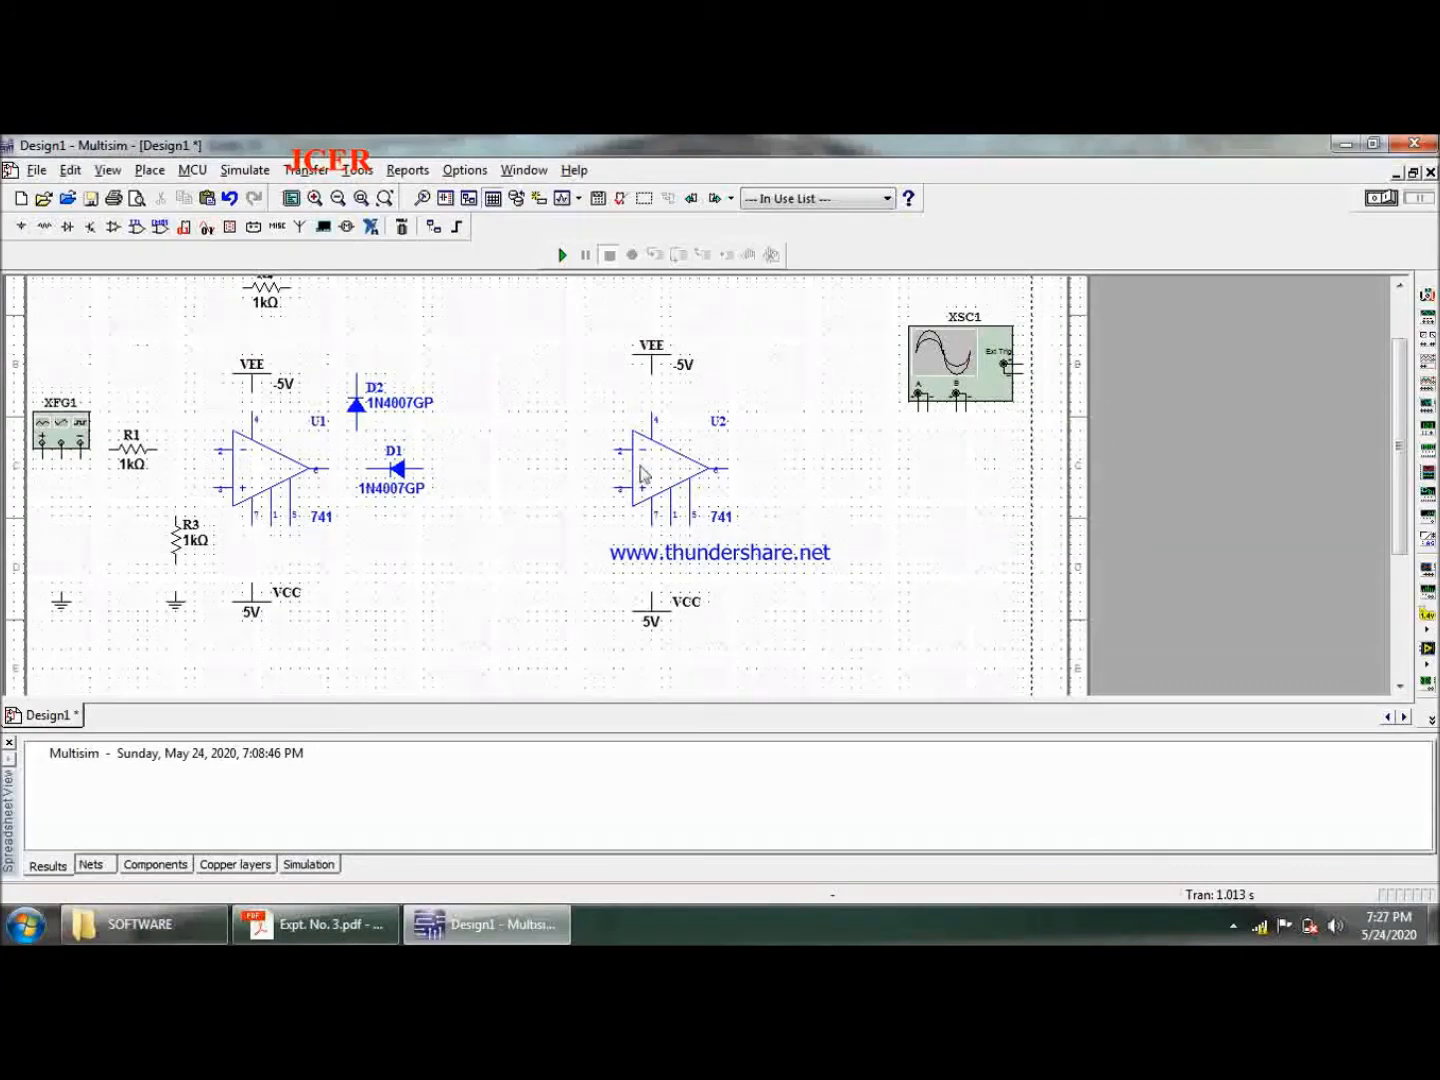
# - Keep U2 in its original place, and nudge its VCC source one grid step up and its VEE source one step down
pyautogui.moveTo(641, 473); pyautogui.dragTo(679, 465)
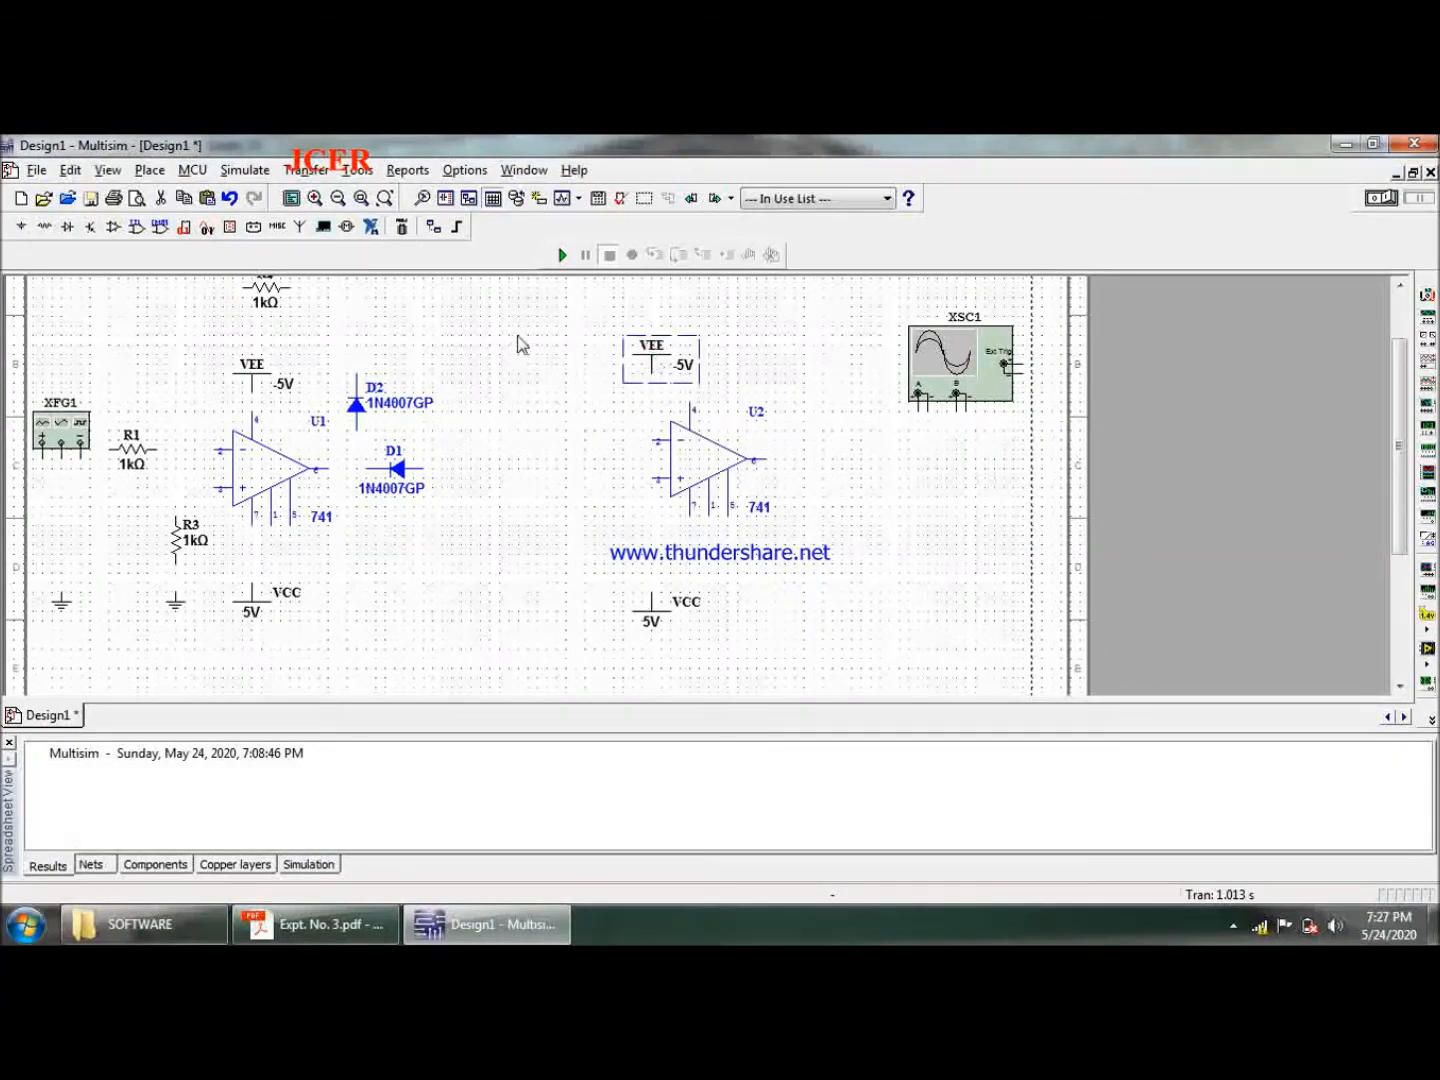
pyautogui.hotkey('ctrl', 'z')
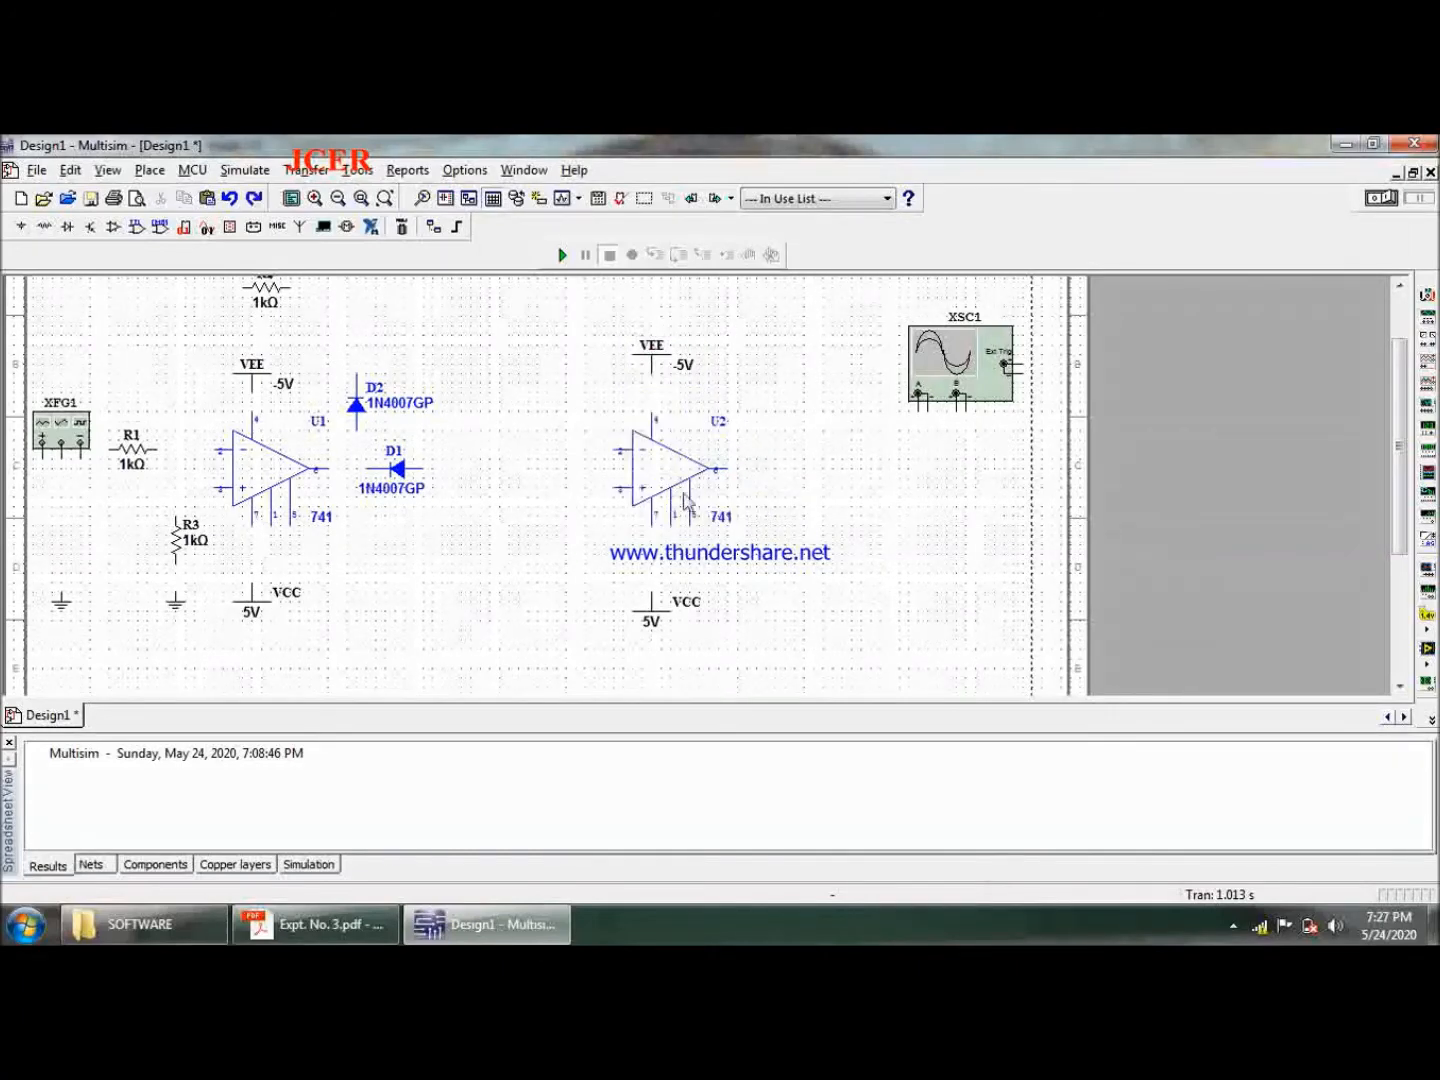
pyautogui.click(659, 603)
pyautogui.press('Up')
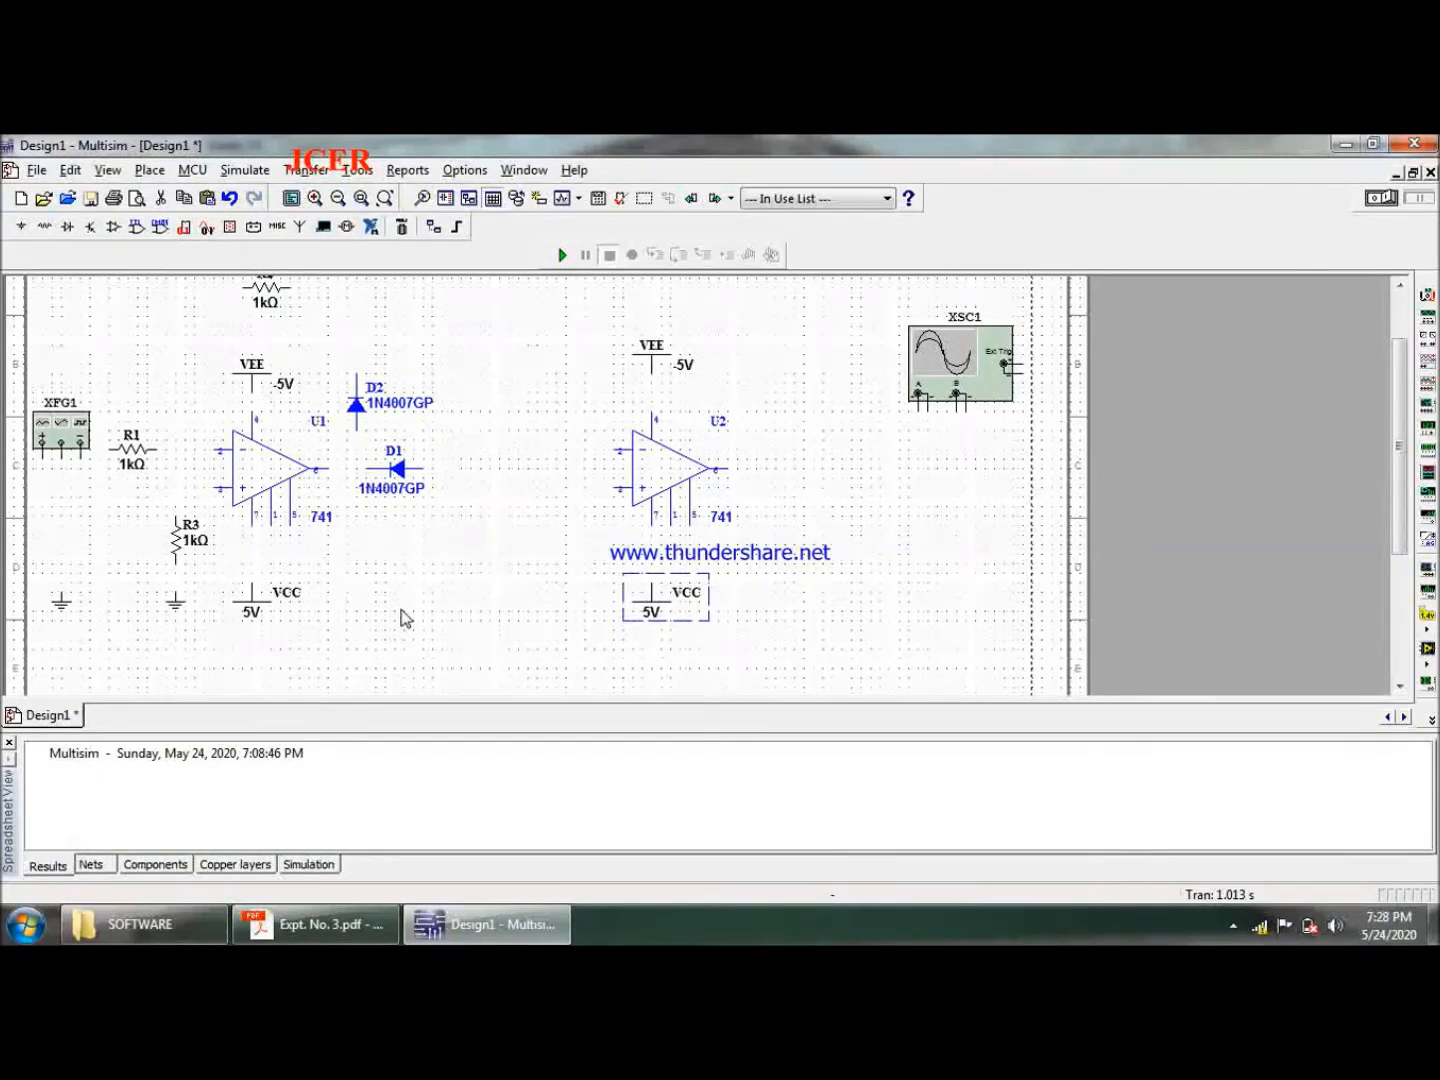
pyautogui.click(409, 603)
pyautogui.click(653, 366)
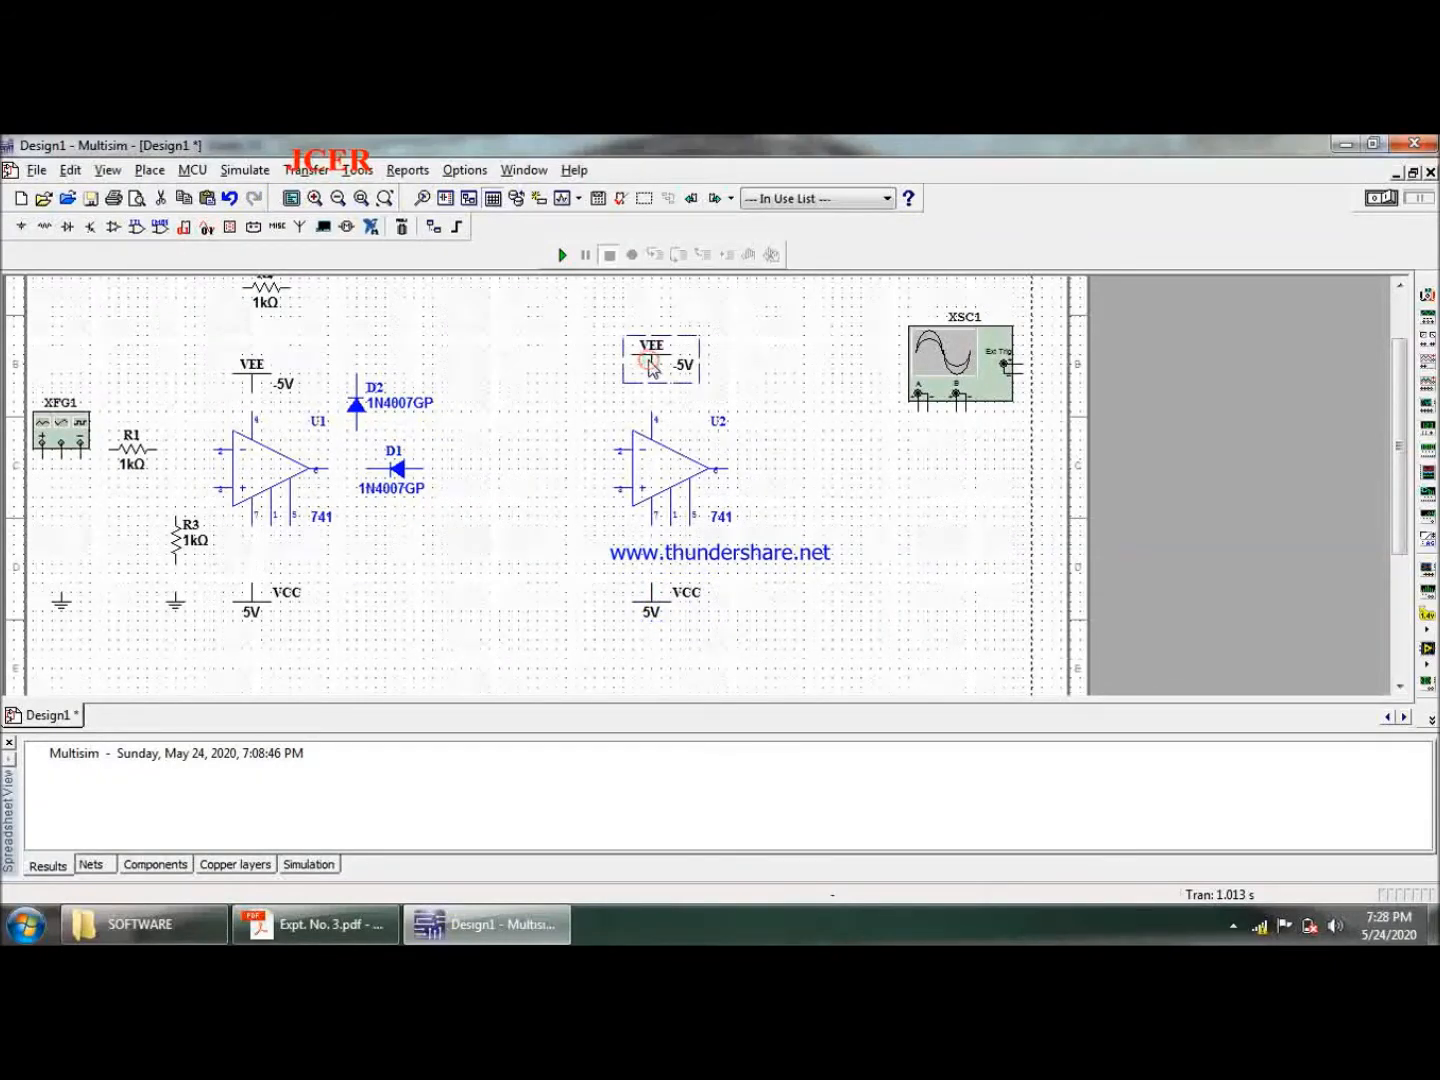
pyautogui.click(512, 509)
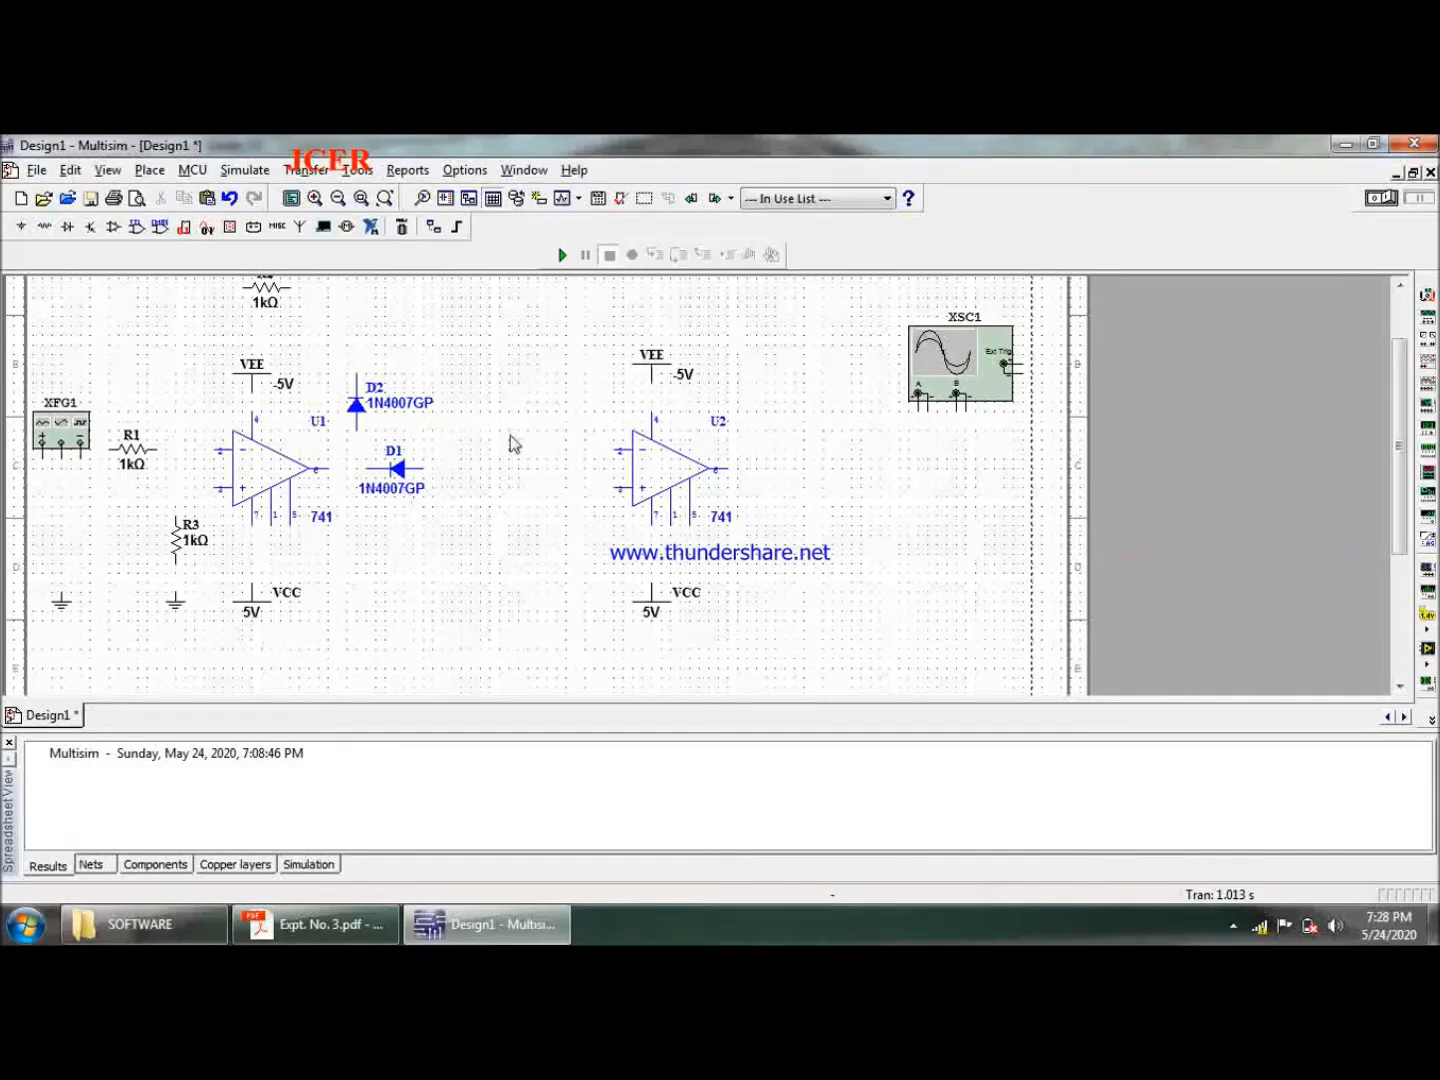
# - Nudge the function generator XFG1 two grid steps up
pyautogui.click(68, 434)
pyautogui.press('Up')
pyautogui.press('Up')
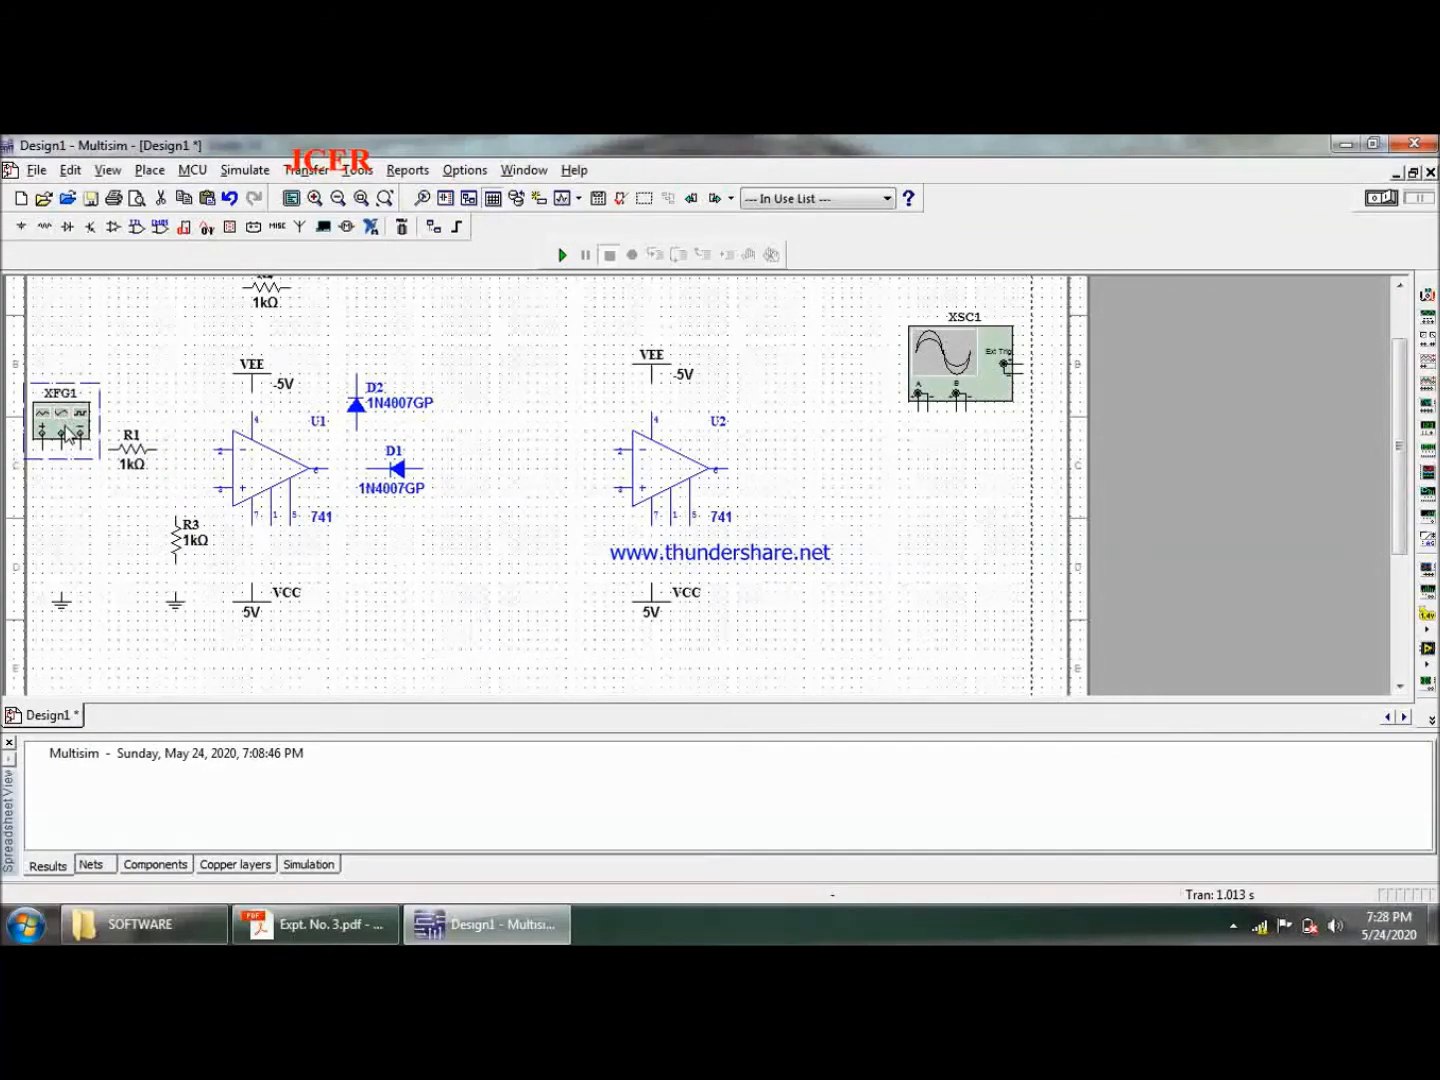
pyautogui.click(500, 366)
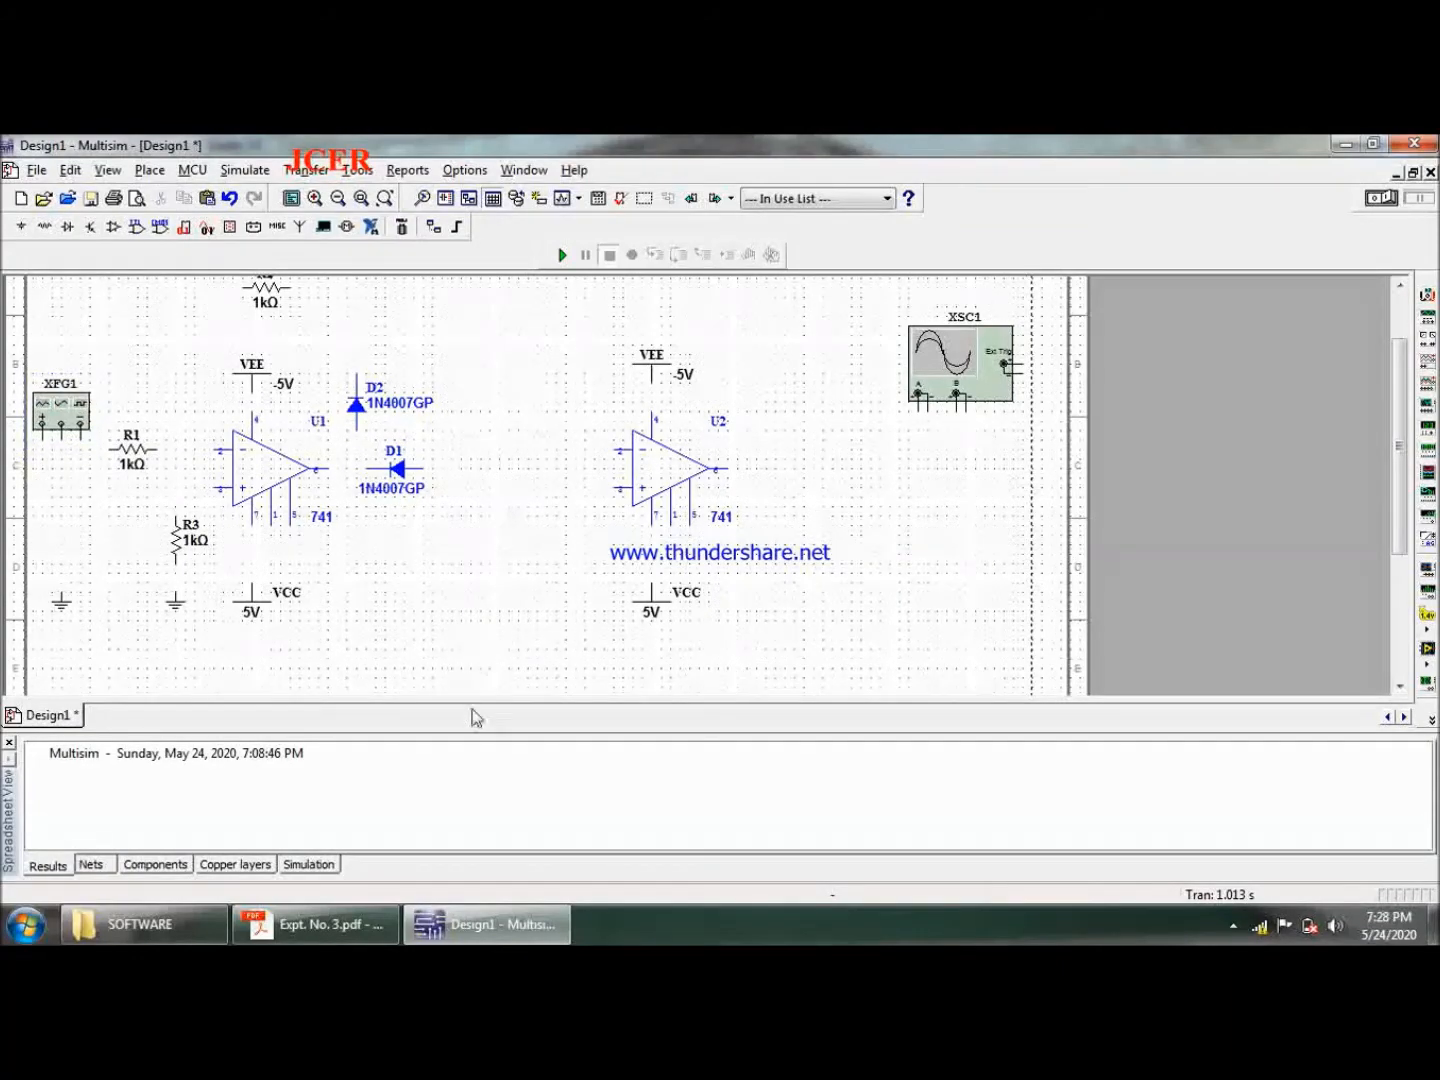
# - Check the rectifier diagram in Expt. No. 3.pdf and place copies of R3 and its ground symbol below left of U2
pyautogui.click(311, 923)
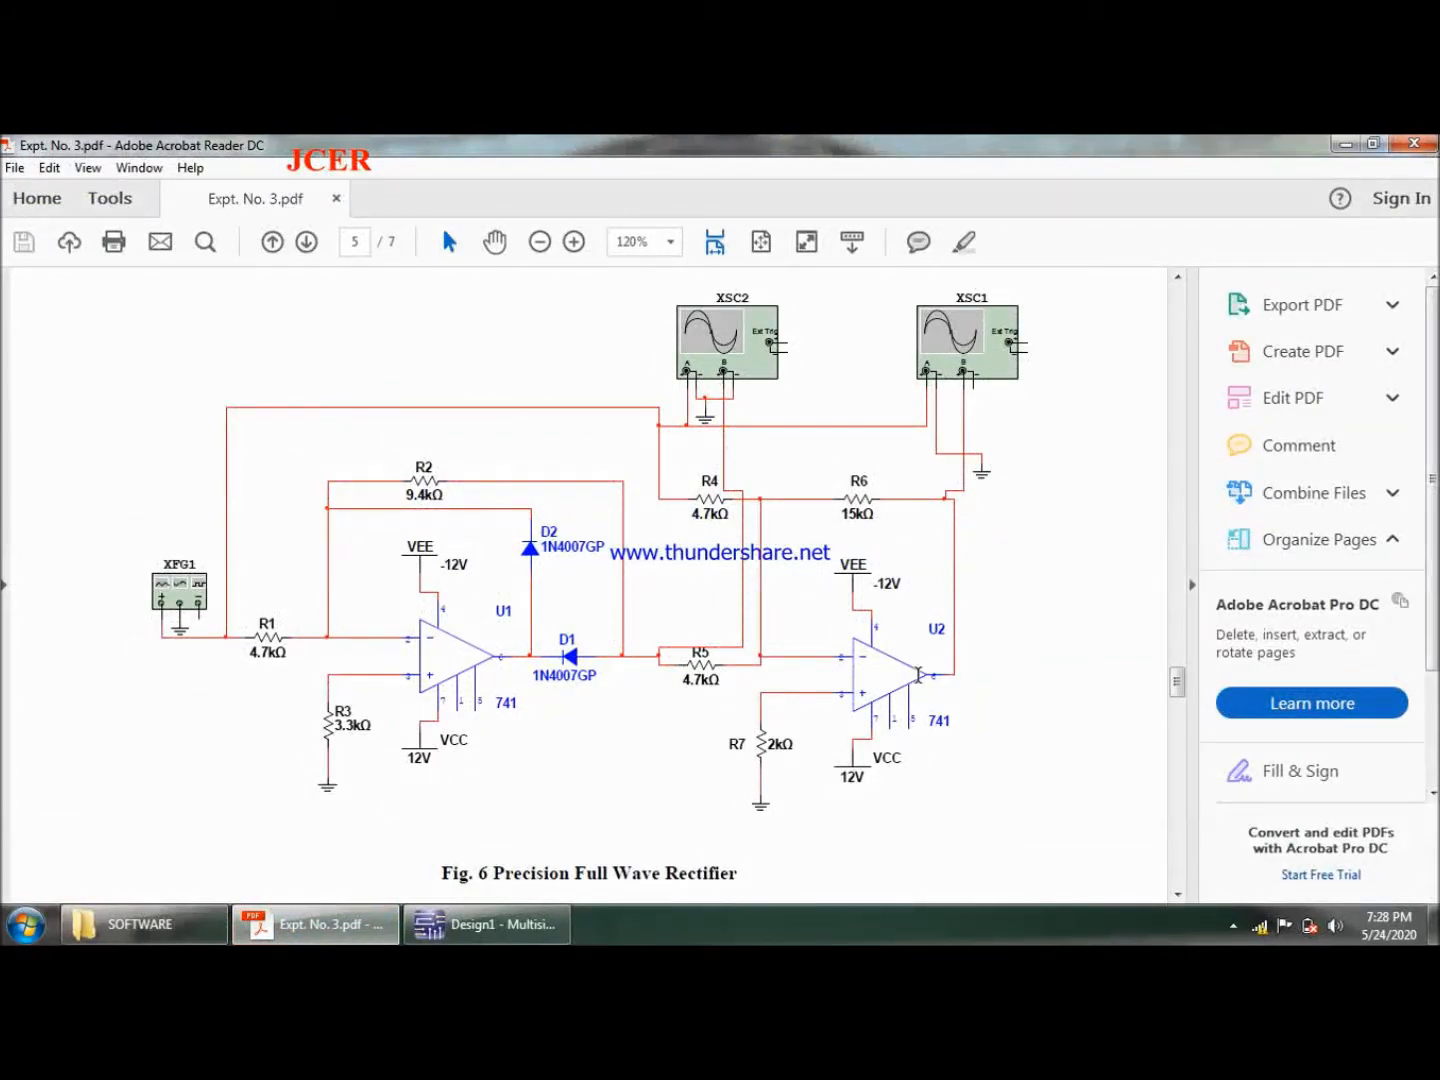
pyautogui.click(488, 923)
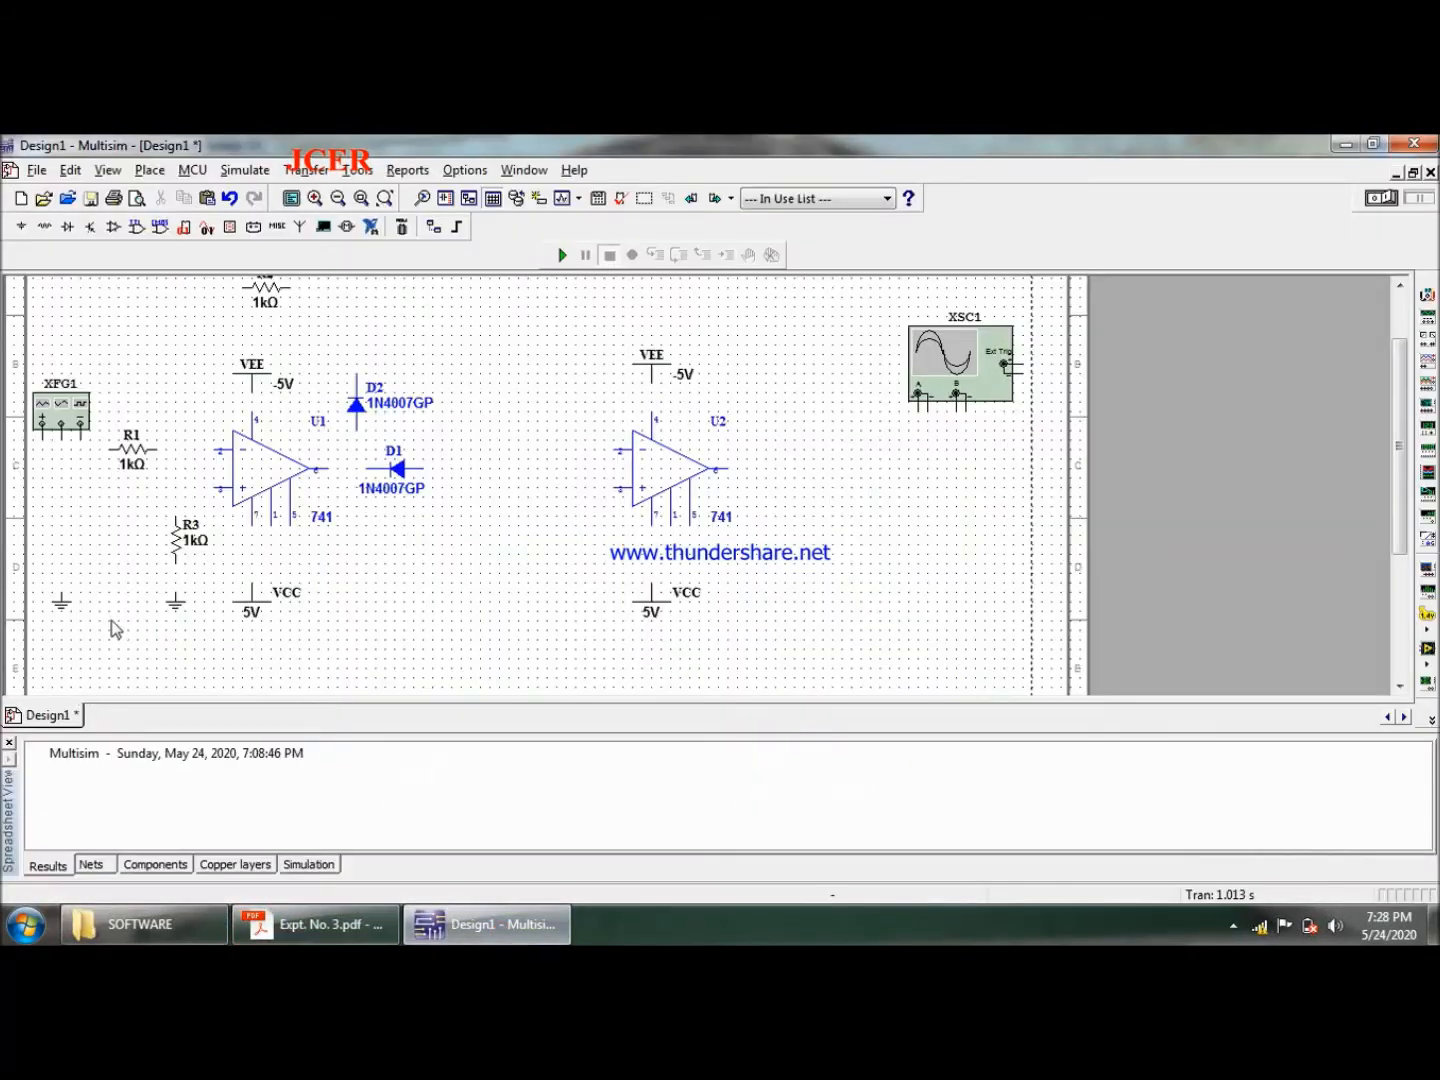
pyautogui.click(173, 537)
pyautogui.click(450, 590)
pyautogui.hotkey('ctrl', 'v')
pyautogui.click(544, 550)
pyautogui.click(178, 610)
pyautogui.click(549, 585)
# - Place three copies of R1: two aligned one above the other left of U2, and one above U2's VEE source
pyautogui.click(139, 458)
pyautogui.hotkey('ctrl', 'v')
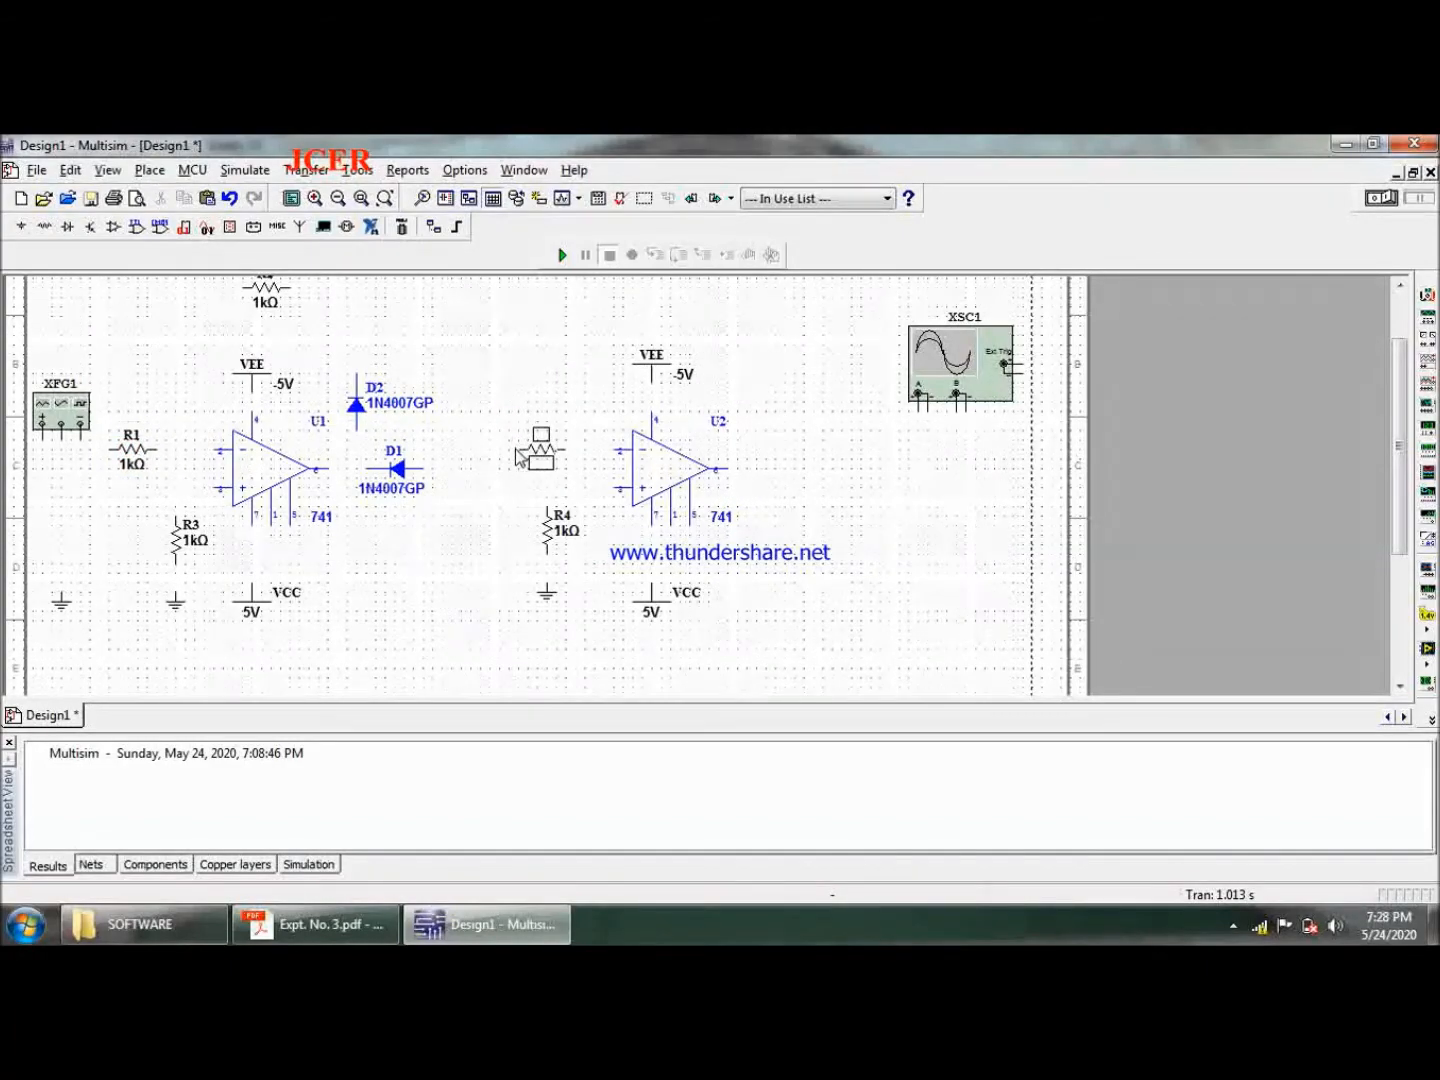
pyautogui.click(518, 456)
pyautogui.hotkey('ctrl', 'v')
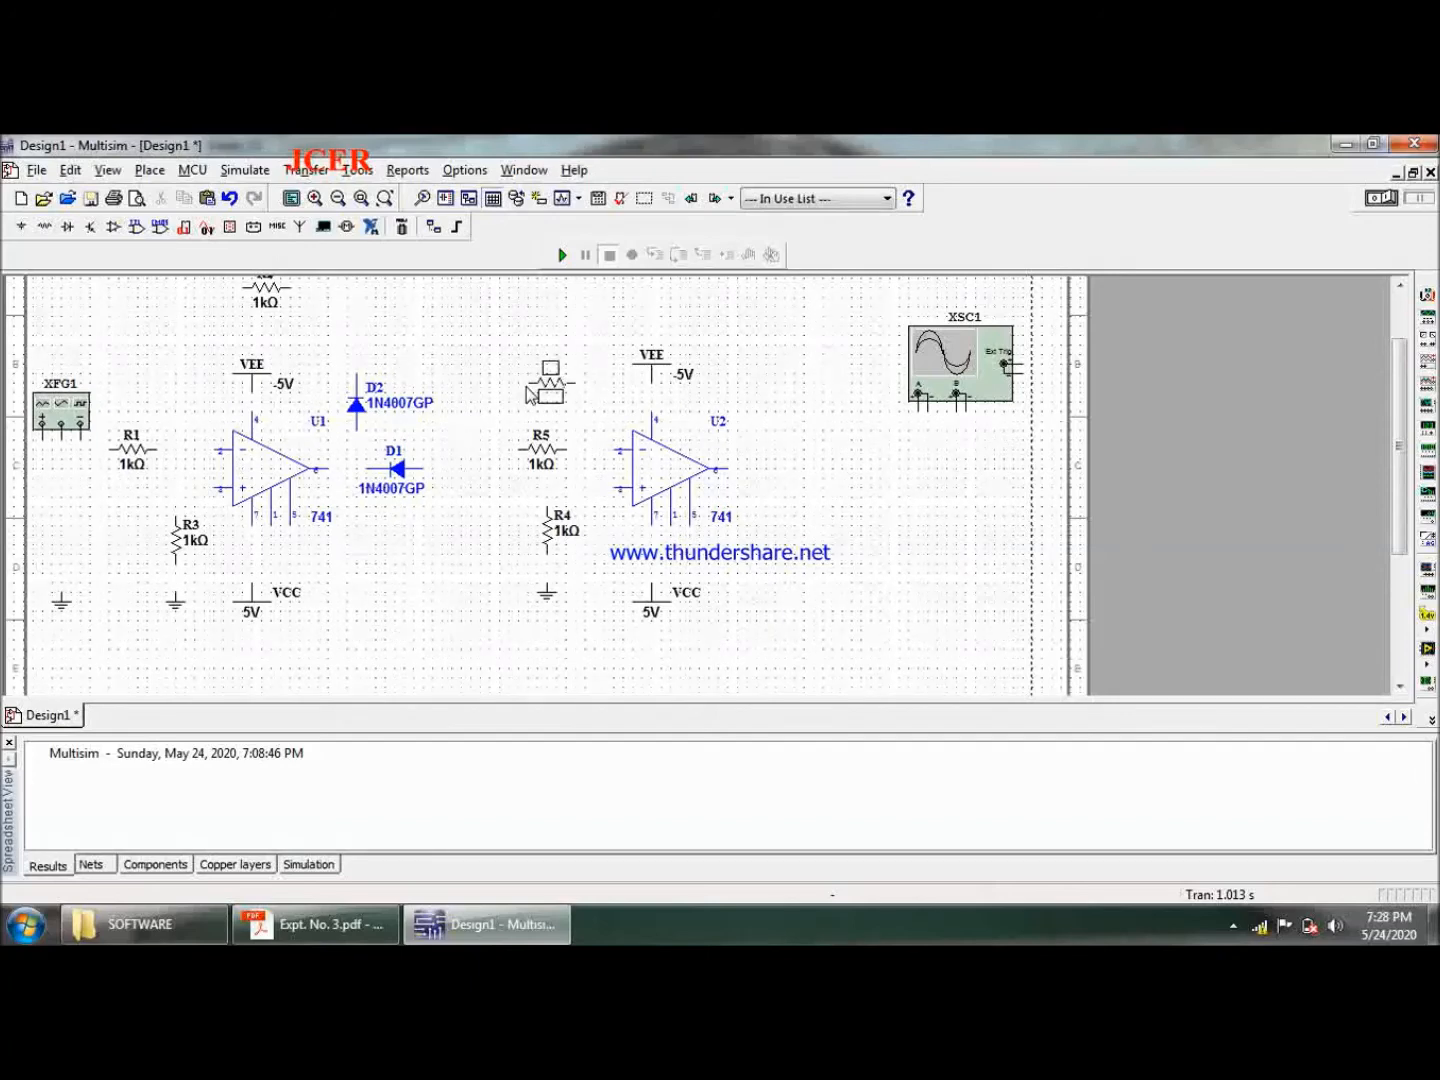
pyautogui.click(530, 394)
pyautogui.click(555, 386)
pyautogui.moveTo(555, 386); pyautogui.dragTo(546, 385)
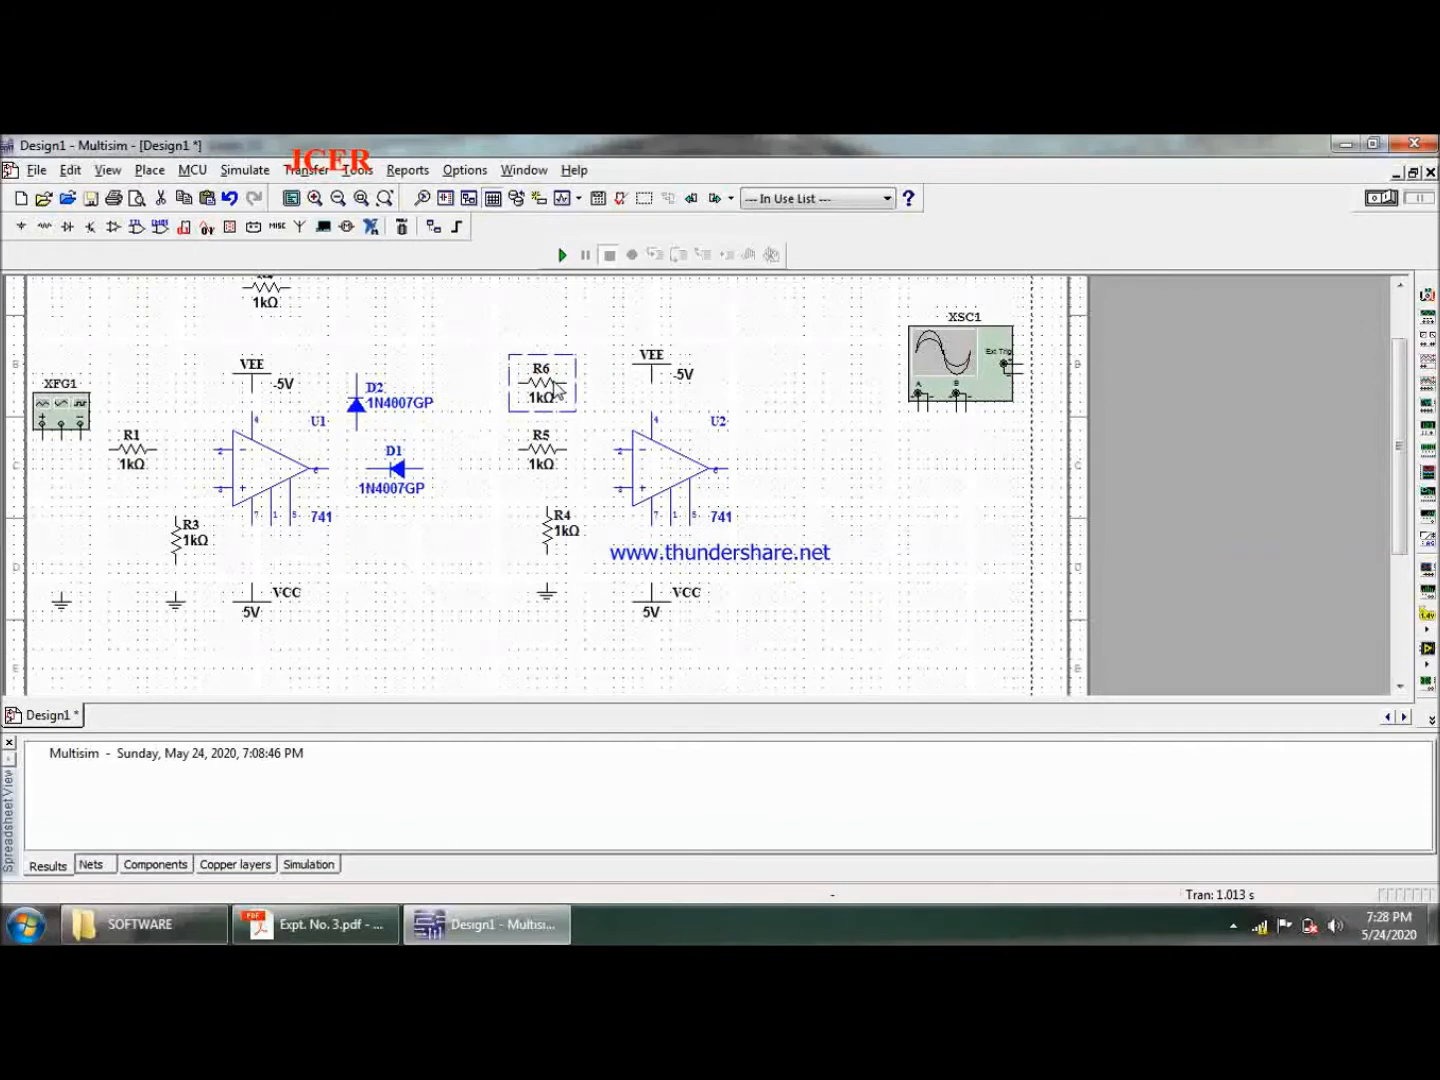
pyautogui.click(798, 360)
pyautogui.moveTo(643, 320); pyautogui.dragTo(640, 311)
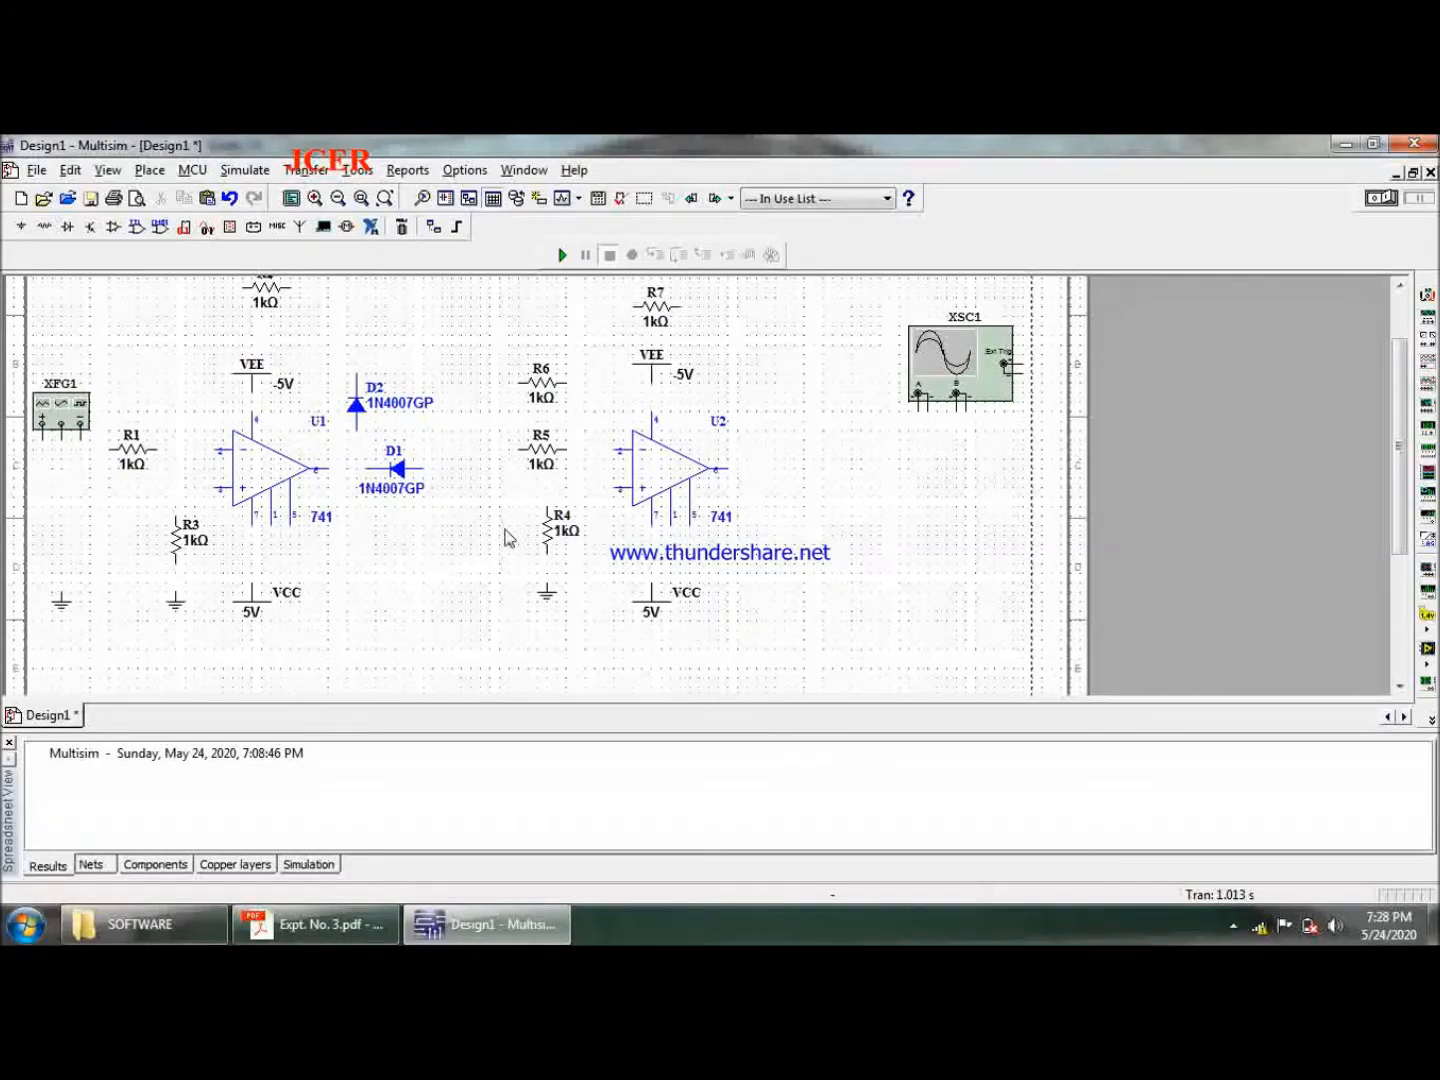
# - Place a copy of the vertical resistor R4 to the right of U2's output
pyautogui.click(541, 535)
pyautogui.click(921, 516)
pyautogui.hotkey('ctrl', 'v')
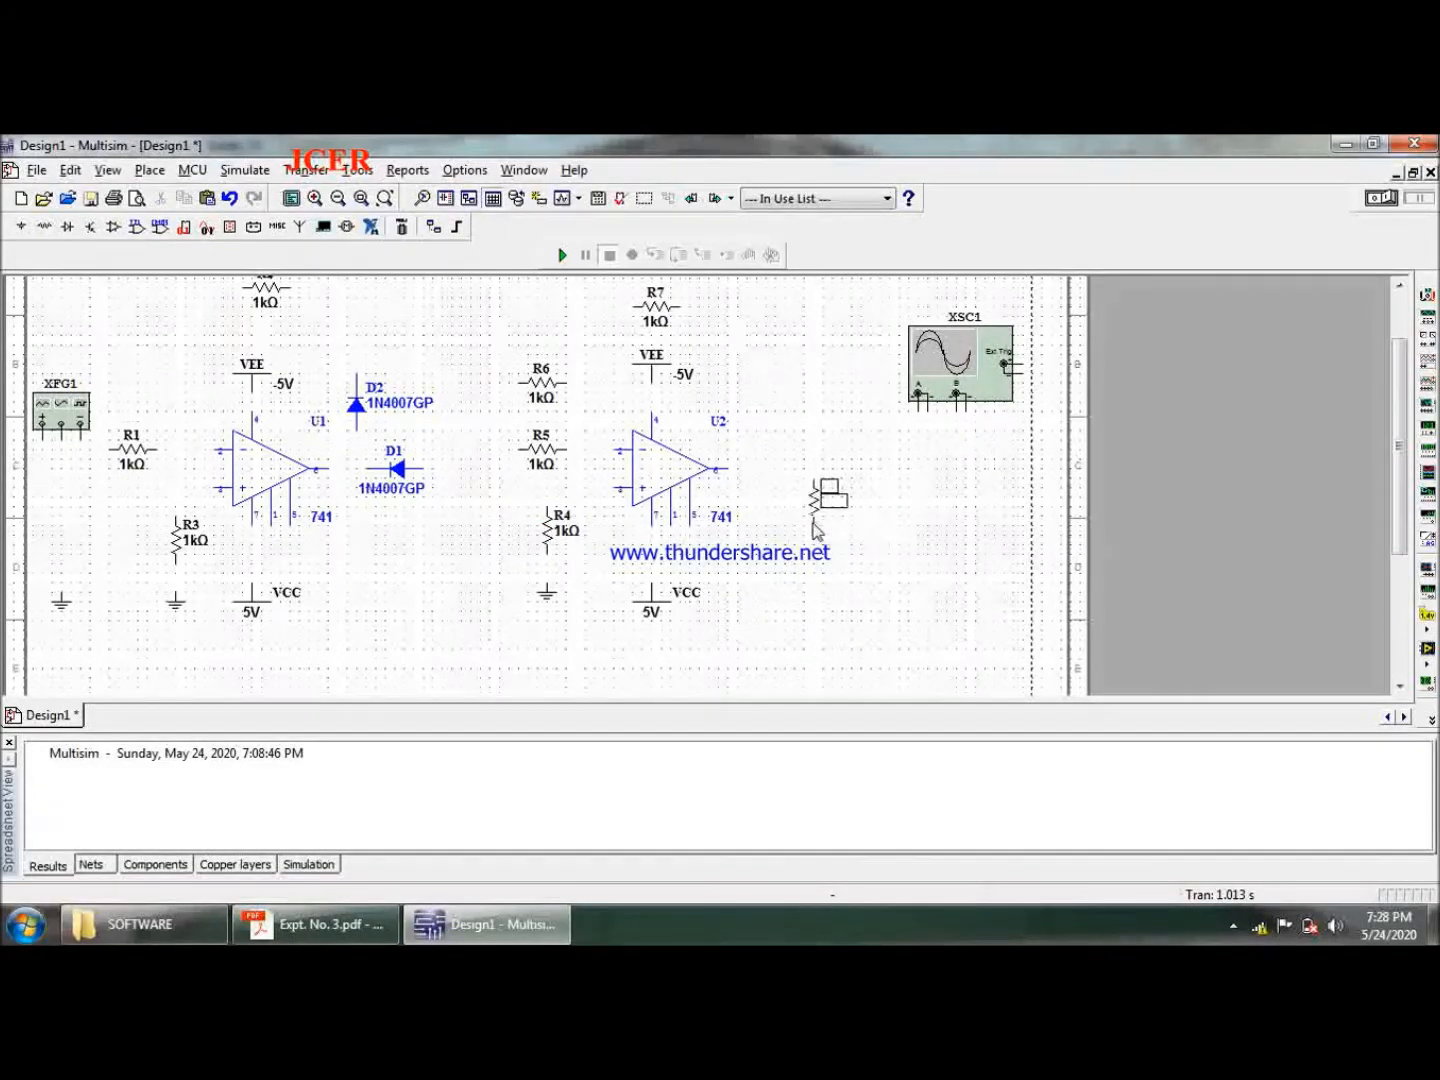
pyautogui.click(814, 526)
# - Wire XFG1's positive terminal through R1 to U1's inverting input, and its common terminal to the ground below
pyautogui.moveTo(1400, 446)
pyautogui.mouseDown()
pyautogui.moveTo(1406, 415)
pyautogui.moveTo(1405, 430)
pyautogui.mouseUp()
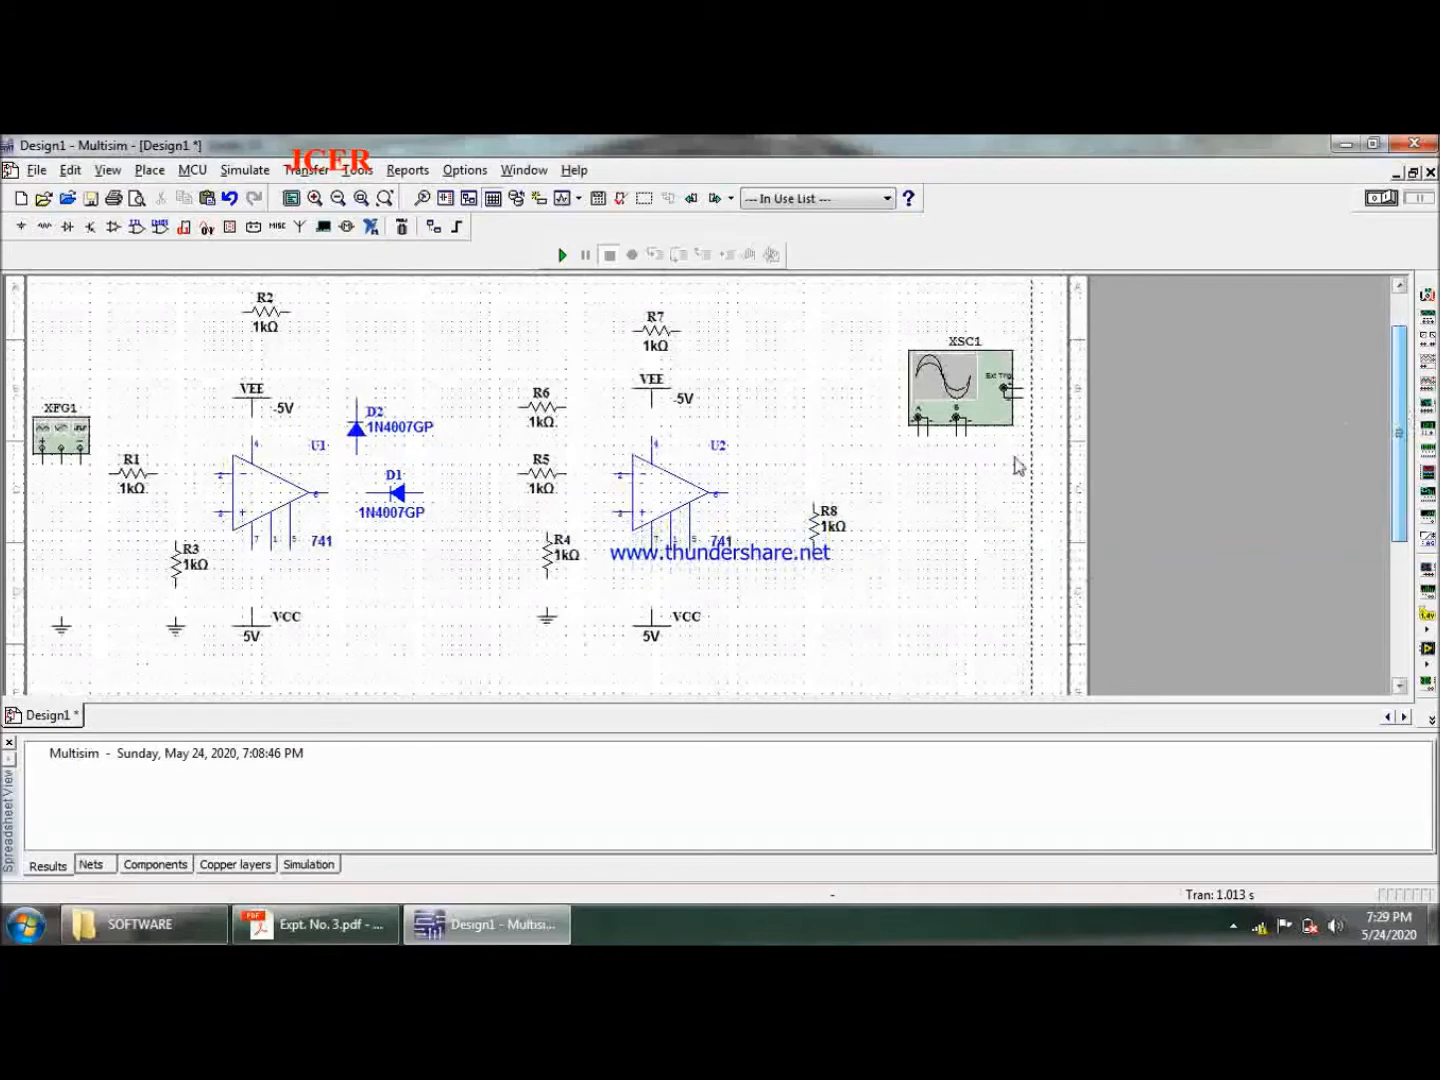
pyautogui.click(42, 466)
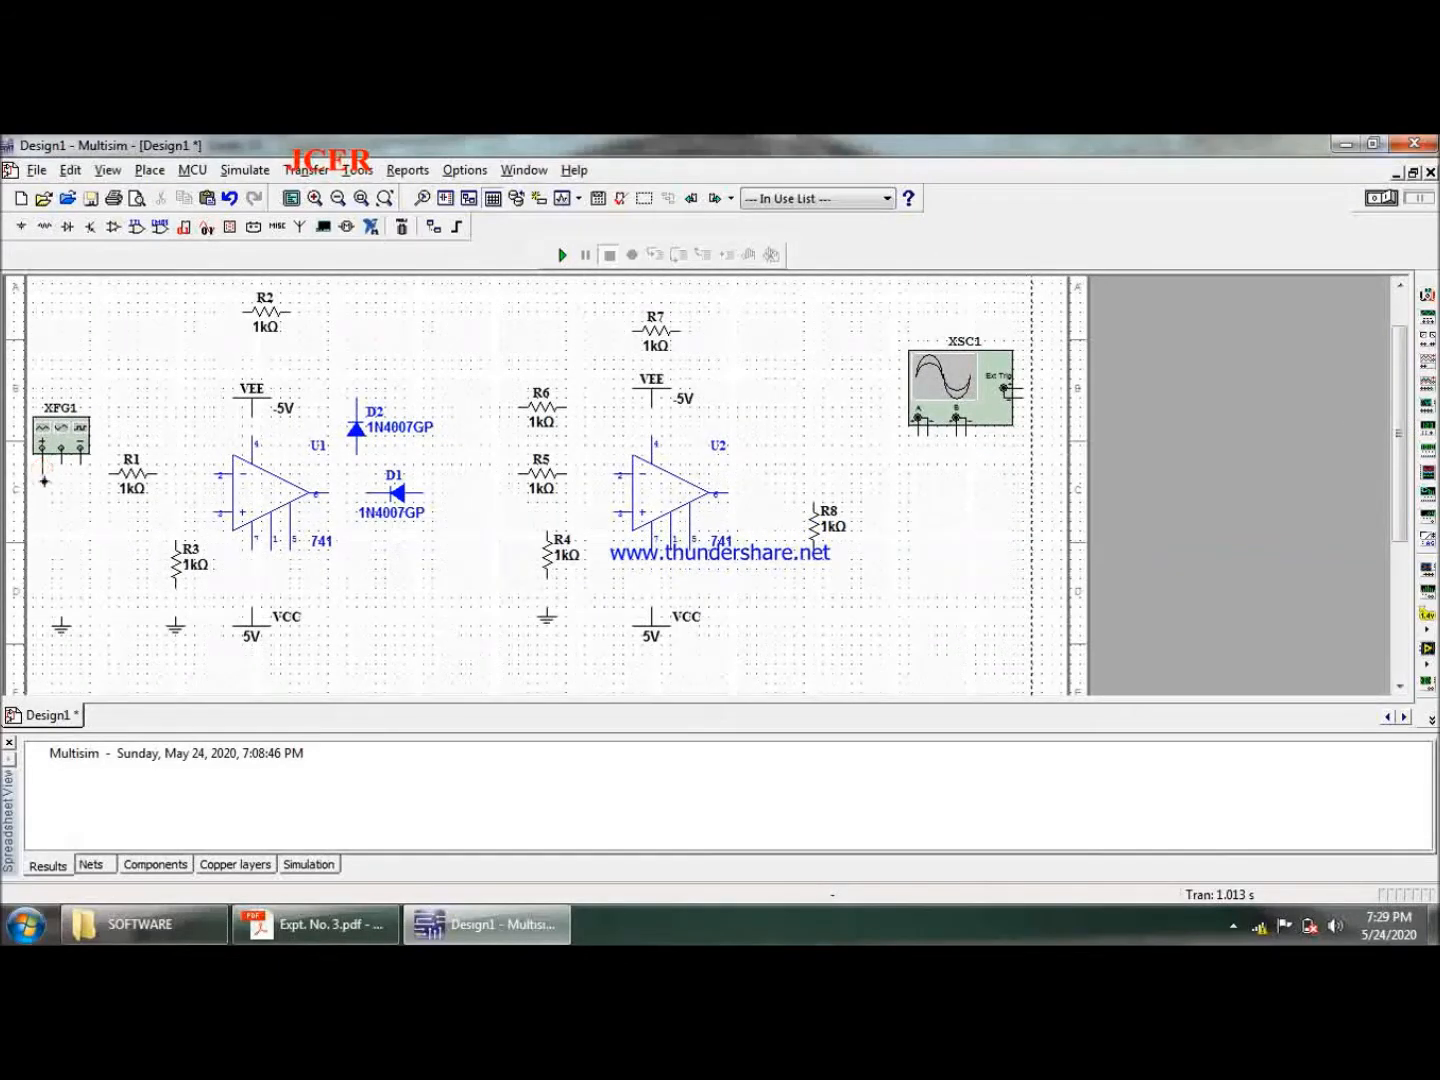
pyautogui.click(104, 473)
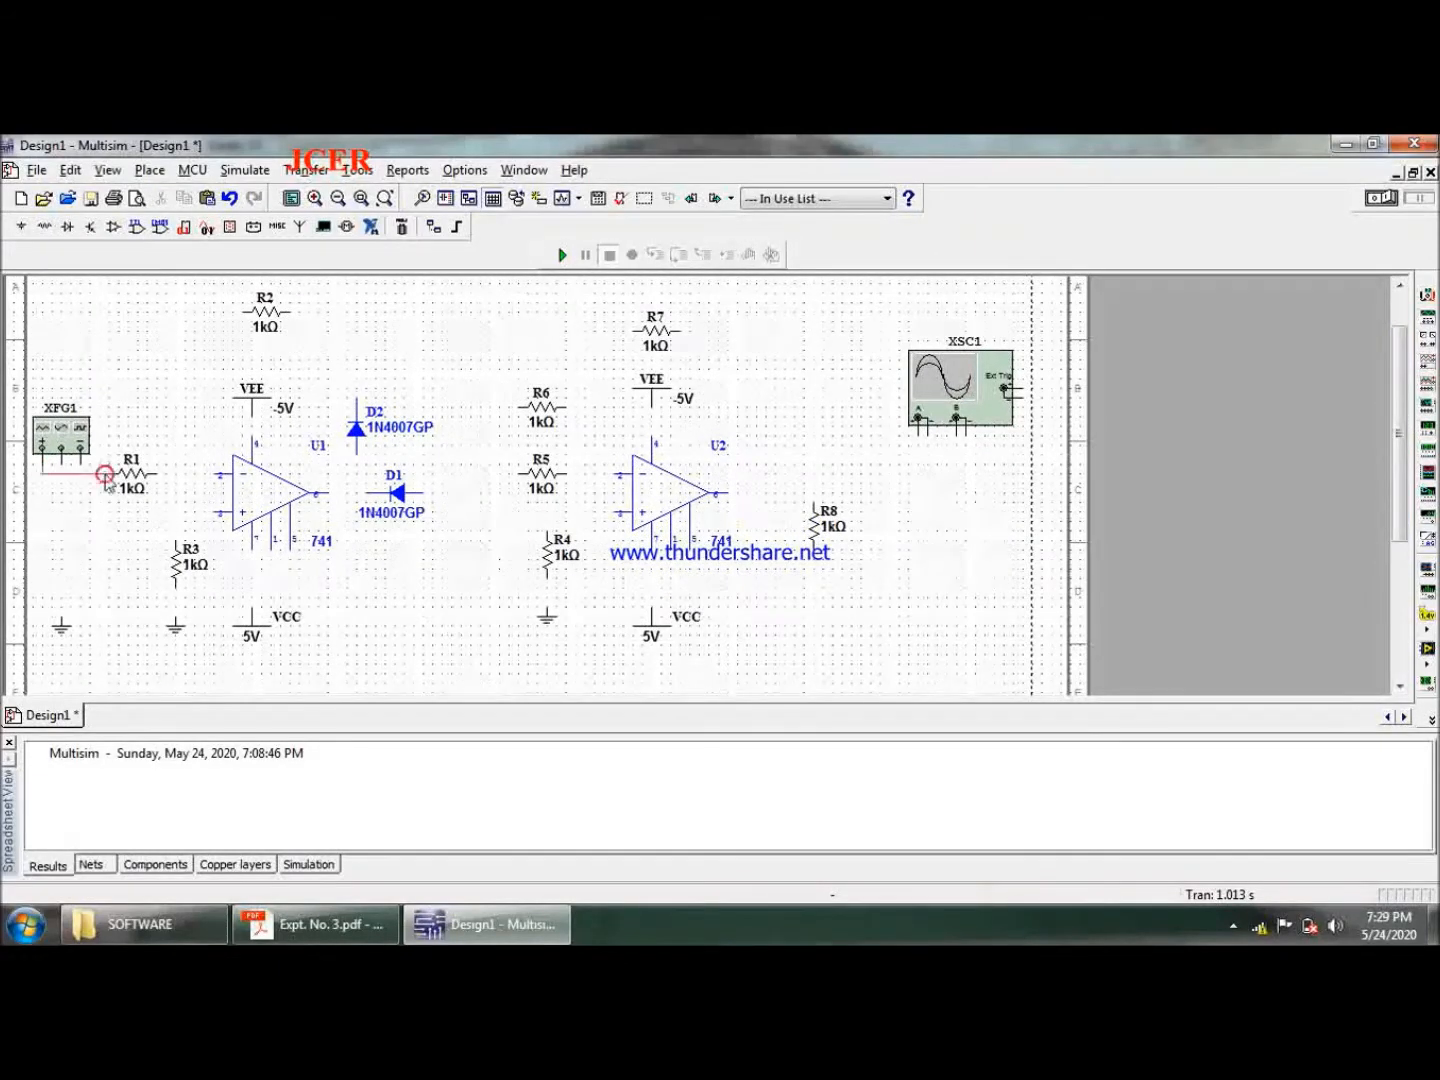
pyautogui.click(158, 474)
pyautogui.press('Escape')
pyautogui.click(62, 467)
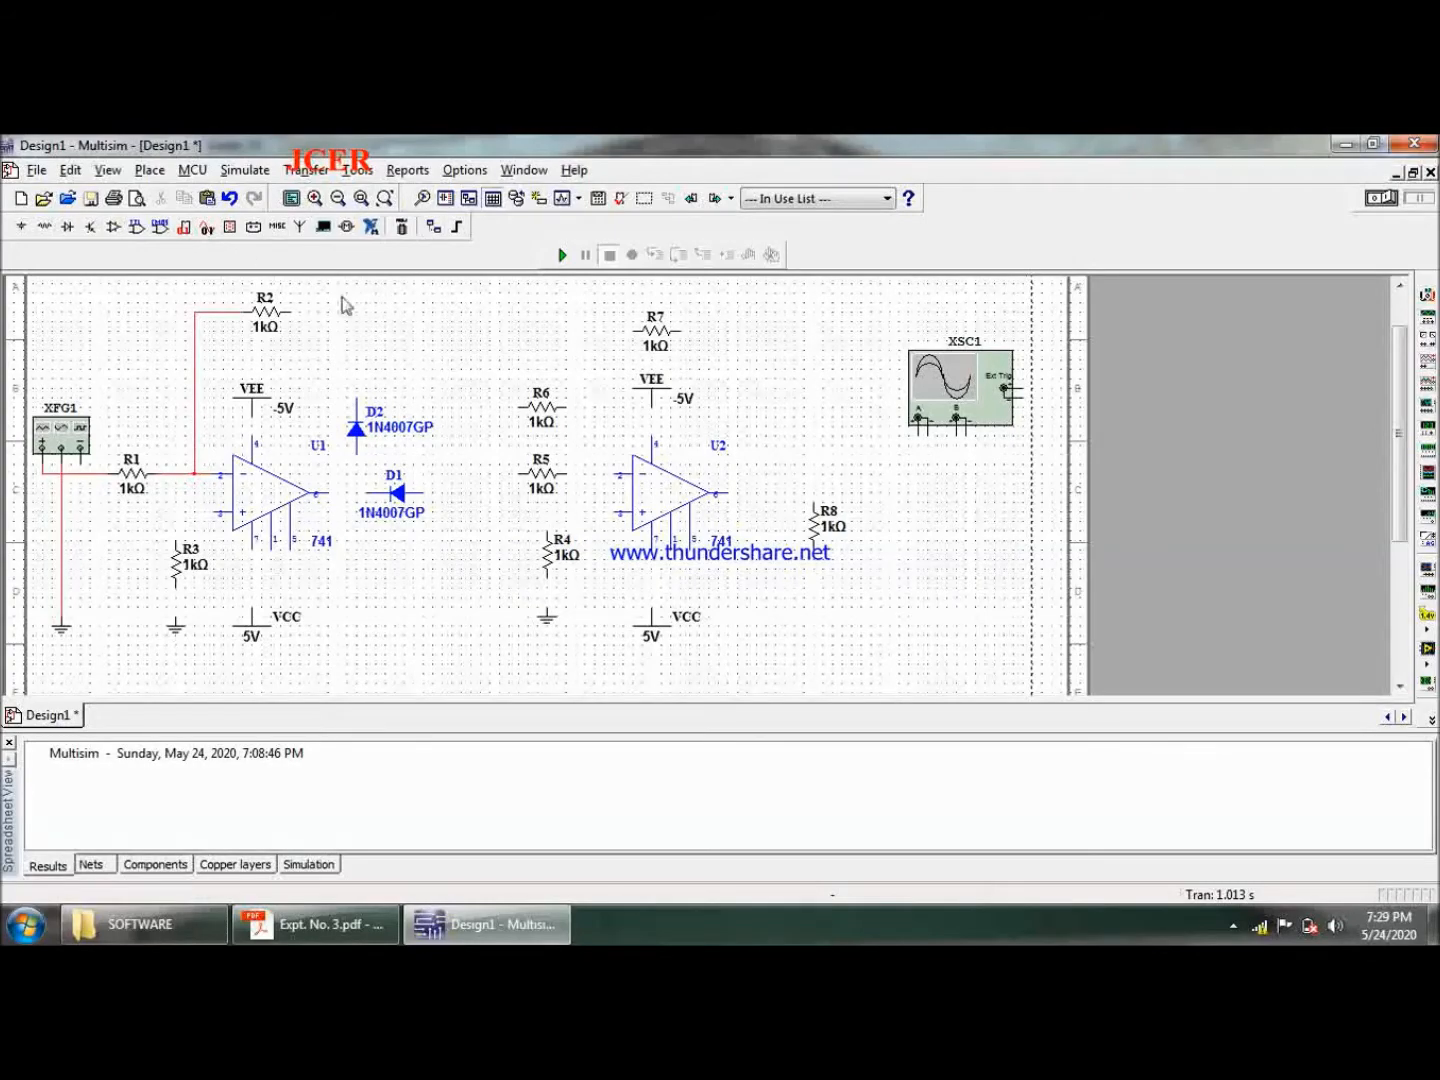
# - Complete R2's feedback wire to U1's output and connect that output to diode D1
pyautogui.click(290, 314)
pyautogui.click(331, 493)
pyautogui.moveTo(328, 382); pyautogui.dragTo(340, 385)
pyautogui.click(420, 343)
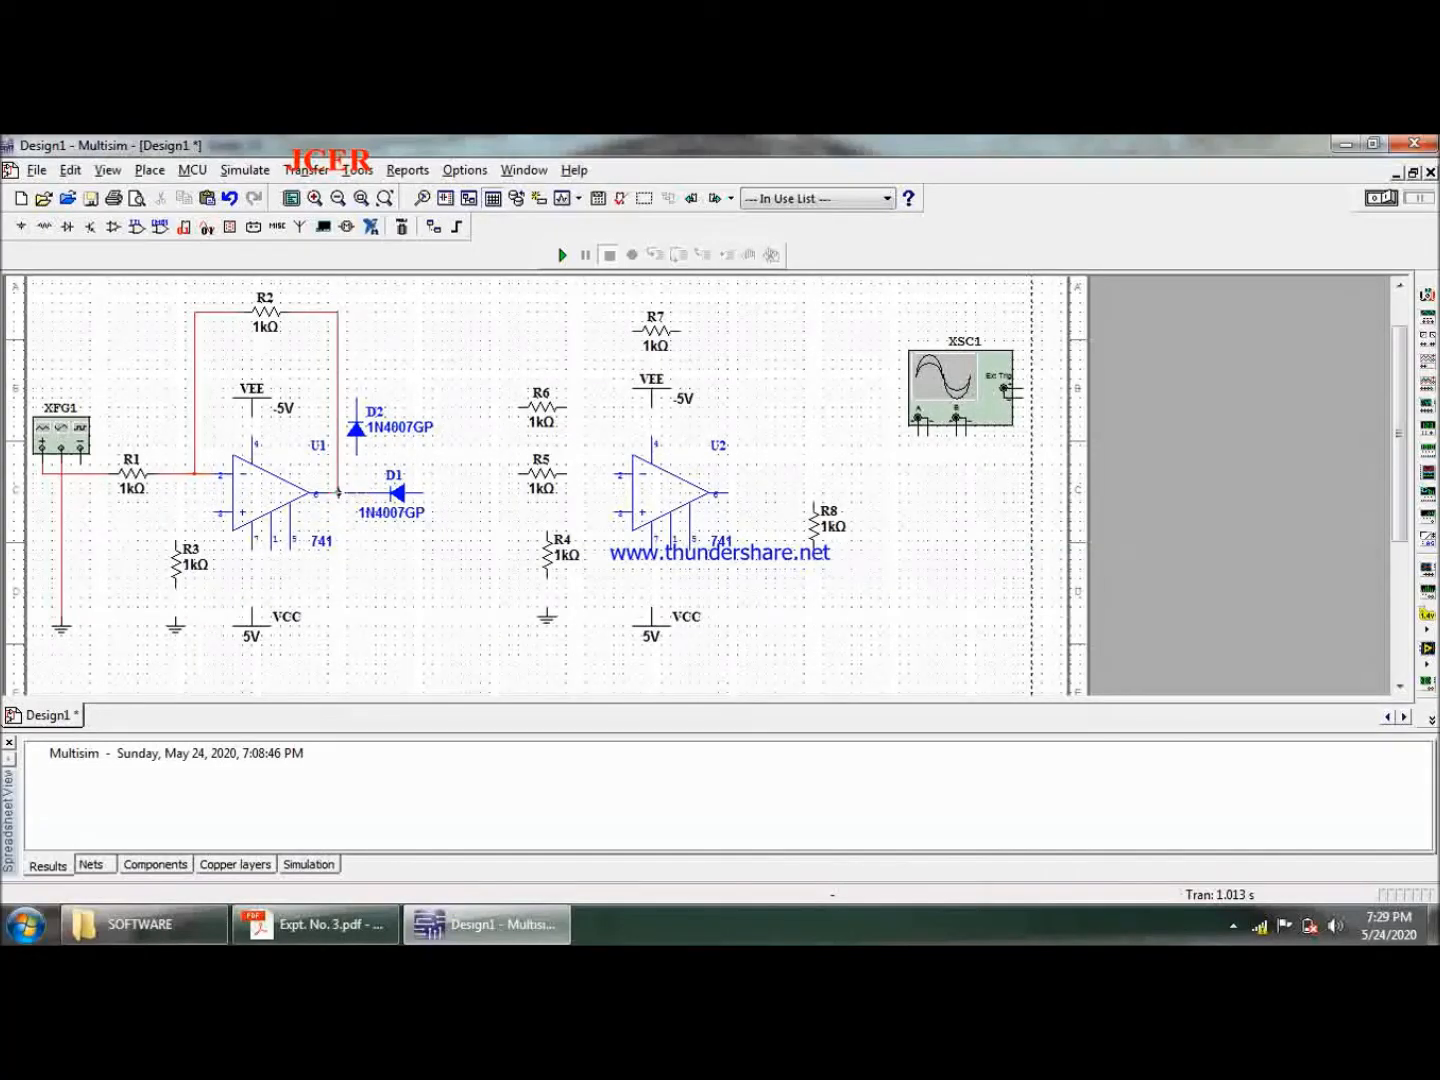
pyautogui.moveTo(346, 492); pyautogui.dragTo(368, 493)
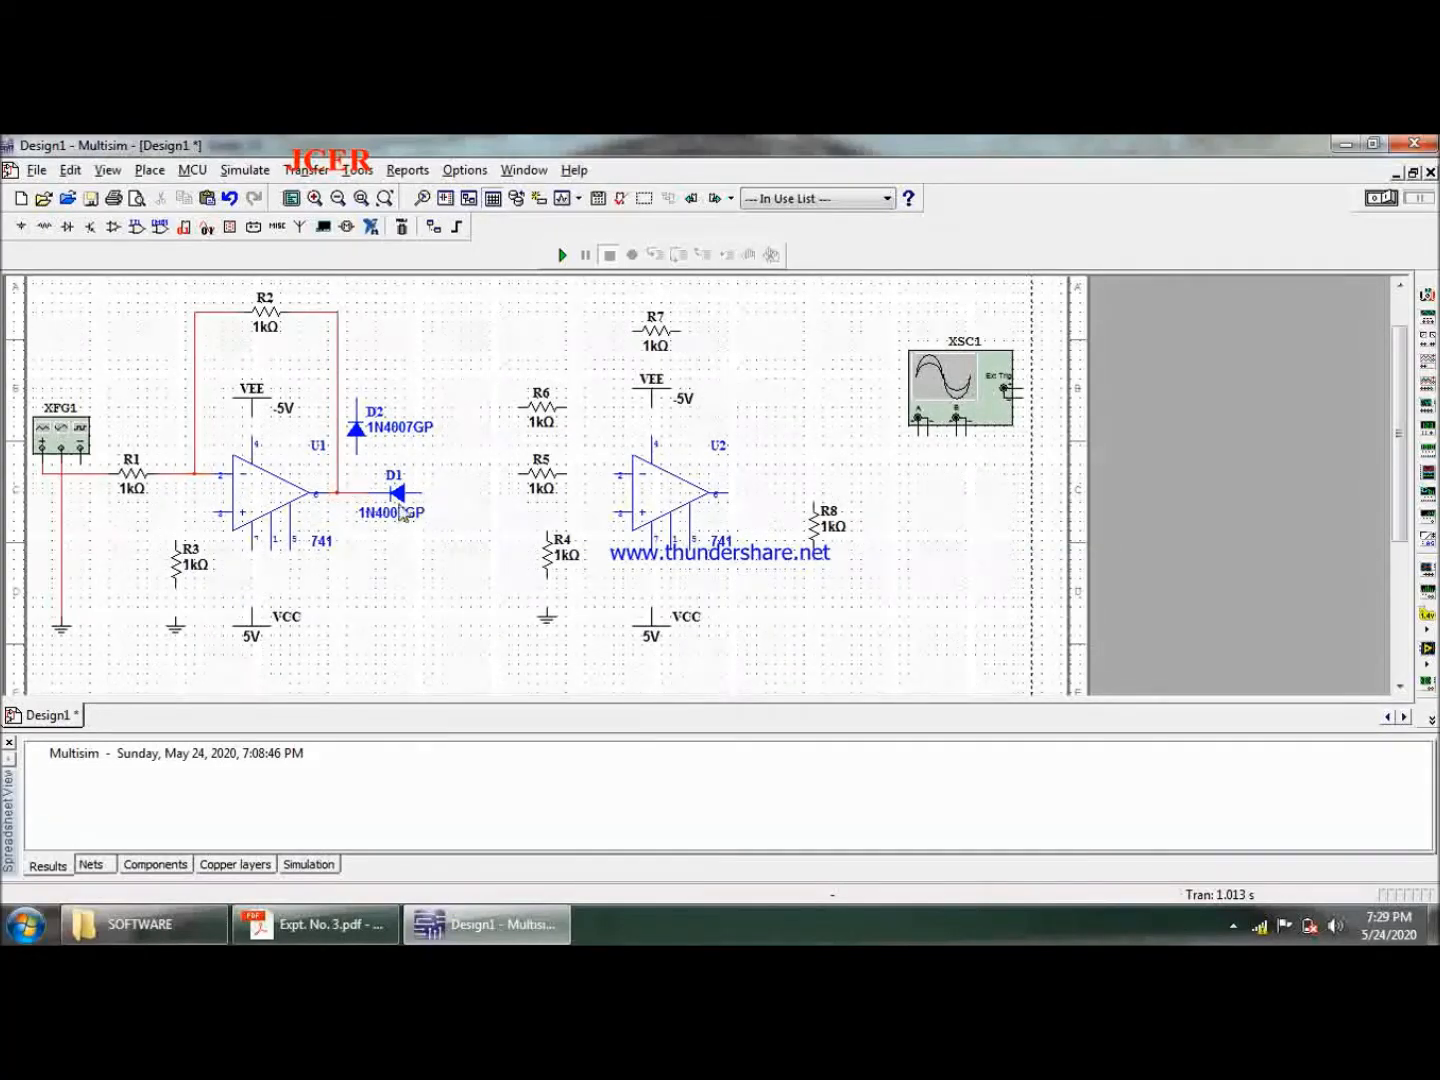
# - Shift R2's vertical feedback wire two grid steps right and place diode D2 directly above U1's output node
pyautogui.click(373, 437)
pyautogui.moveTo(444, 365); pyautogui.dragTo(548, 288)
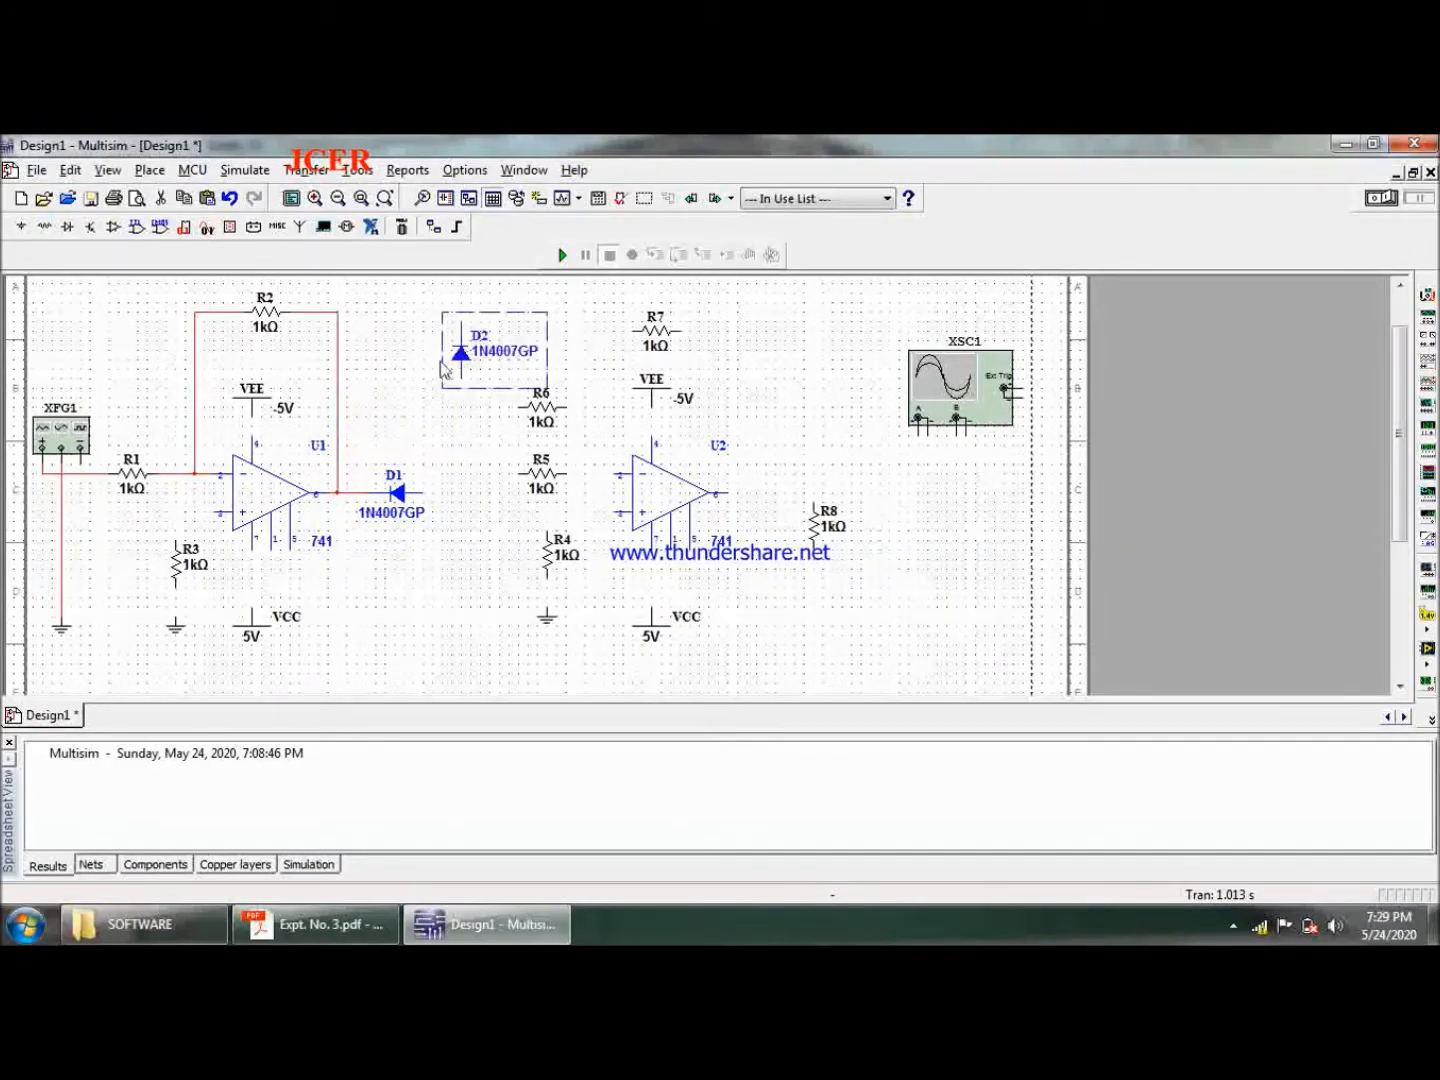
pyautogui.click(339, 401)
pyautogui.moveTo(340, 400); pyautogui.dragTo(349, 403)
pyautogui.click(401, 407)
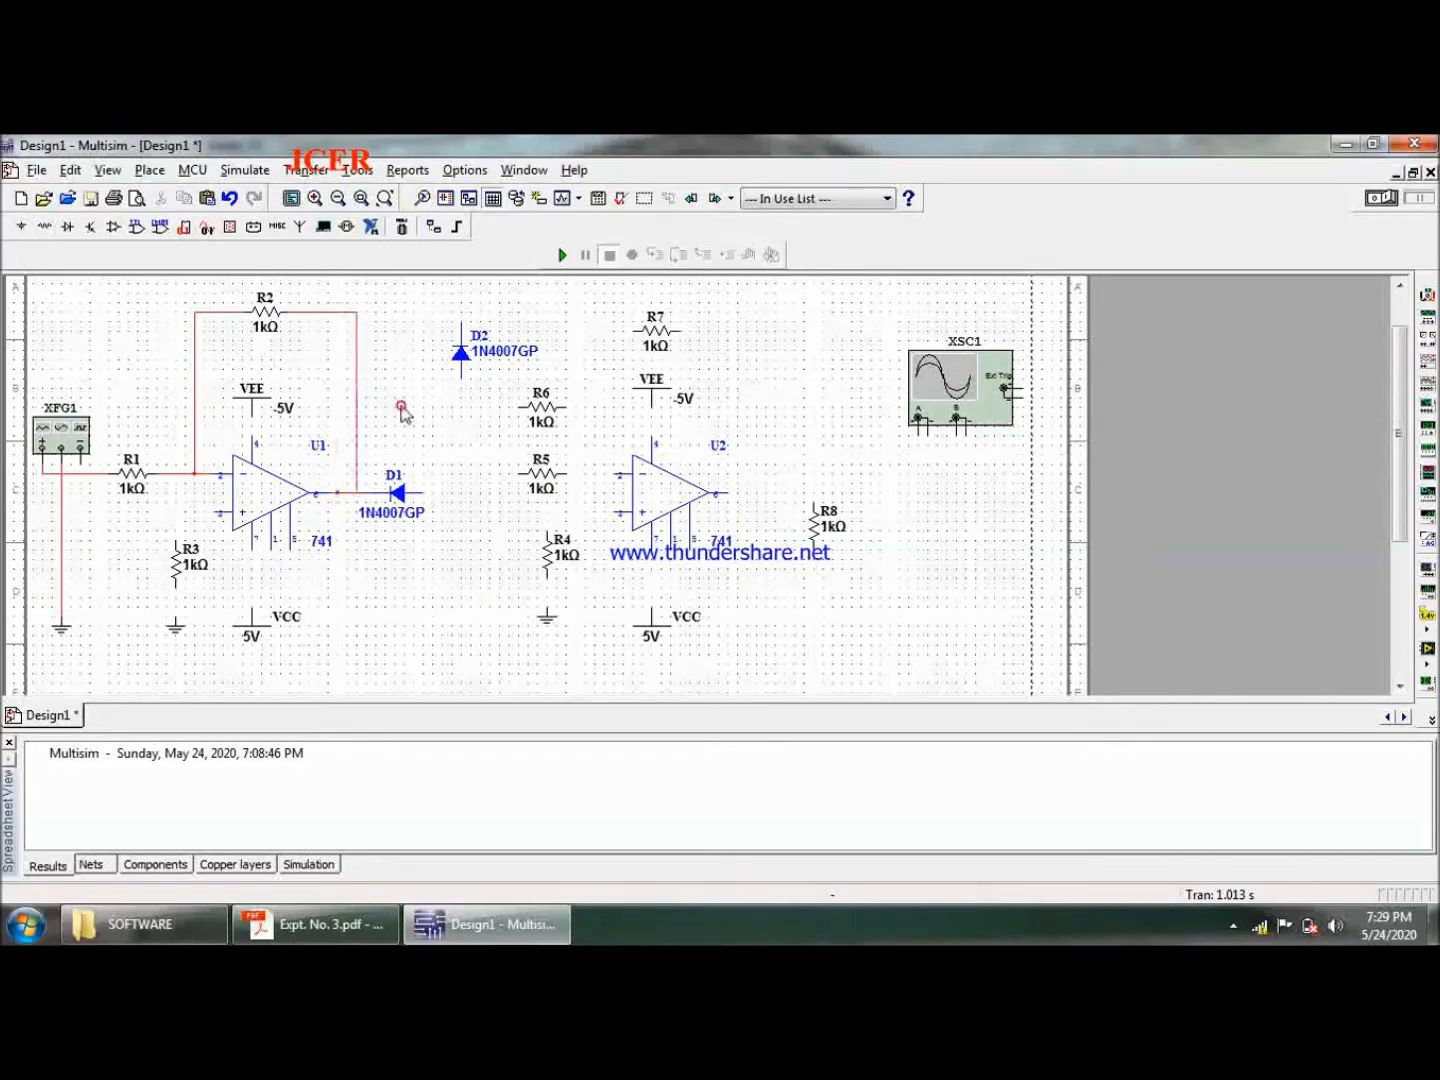
pyautogui.click(462, 355)
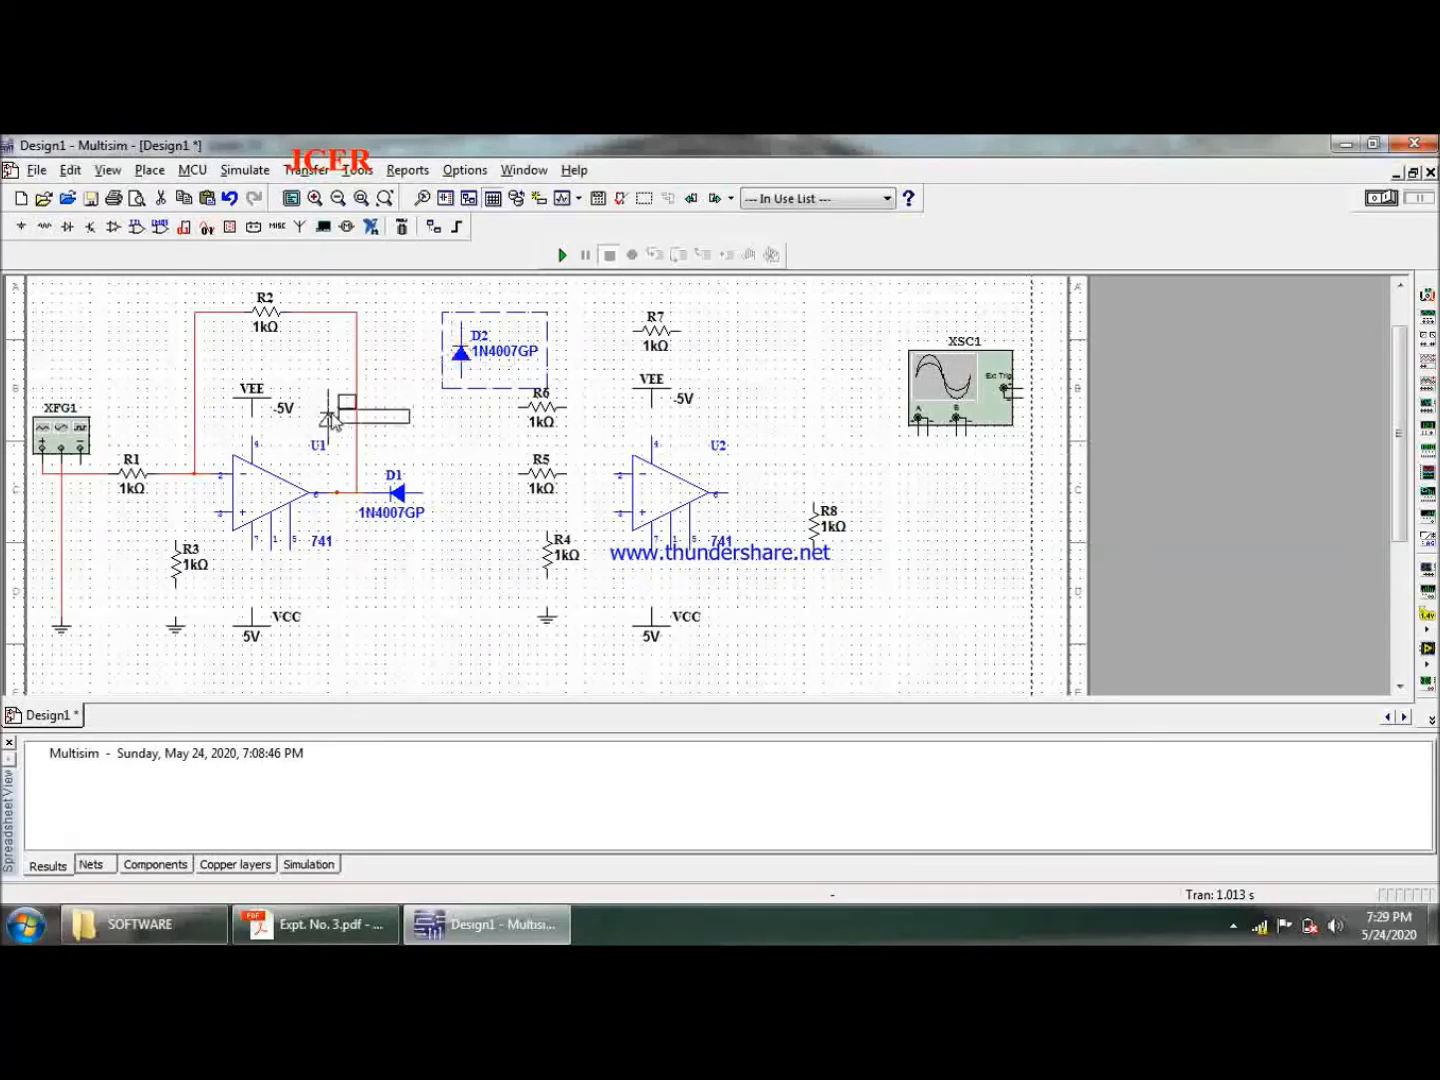
pyautogui.moveTo(462, 355); pyautogui.dragTo(337, 422)
pyautogui.click(473, 458)
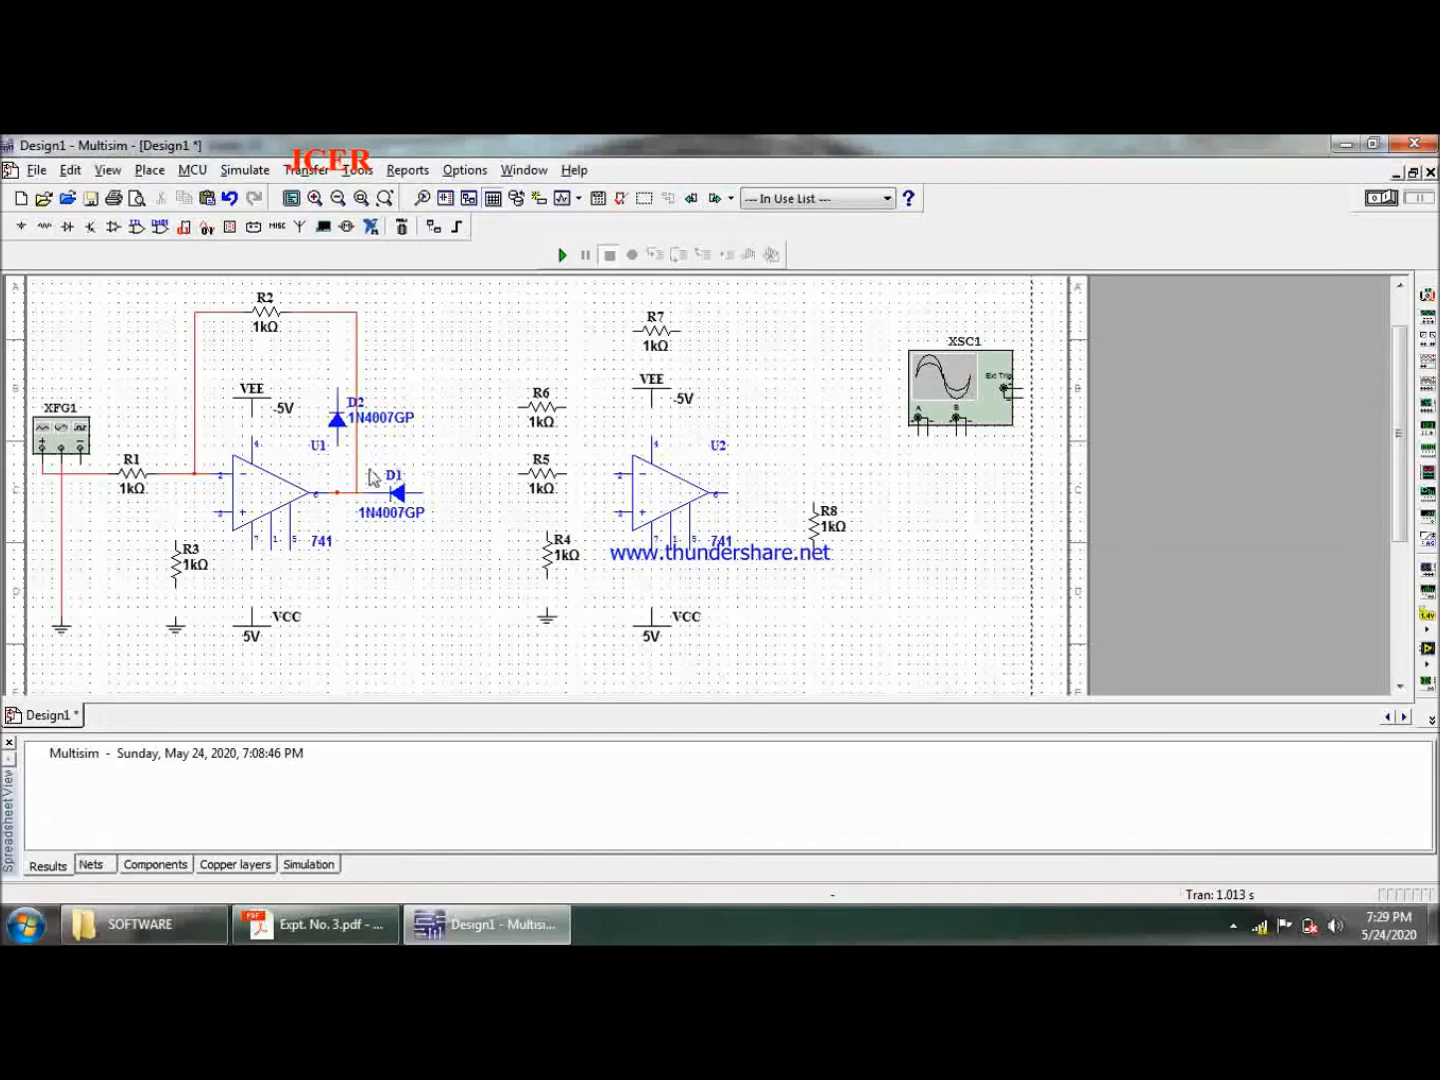
# - Wire D2 from U1's output to R2's input side, R3 from the non-inverting input to ground, and U1's VEE and VCC supplies
pyautogui.click(338, 442)
pyautogui.click(338, 491)
pyautogui.click(196, 358)
pyautogui.click(177, 618)
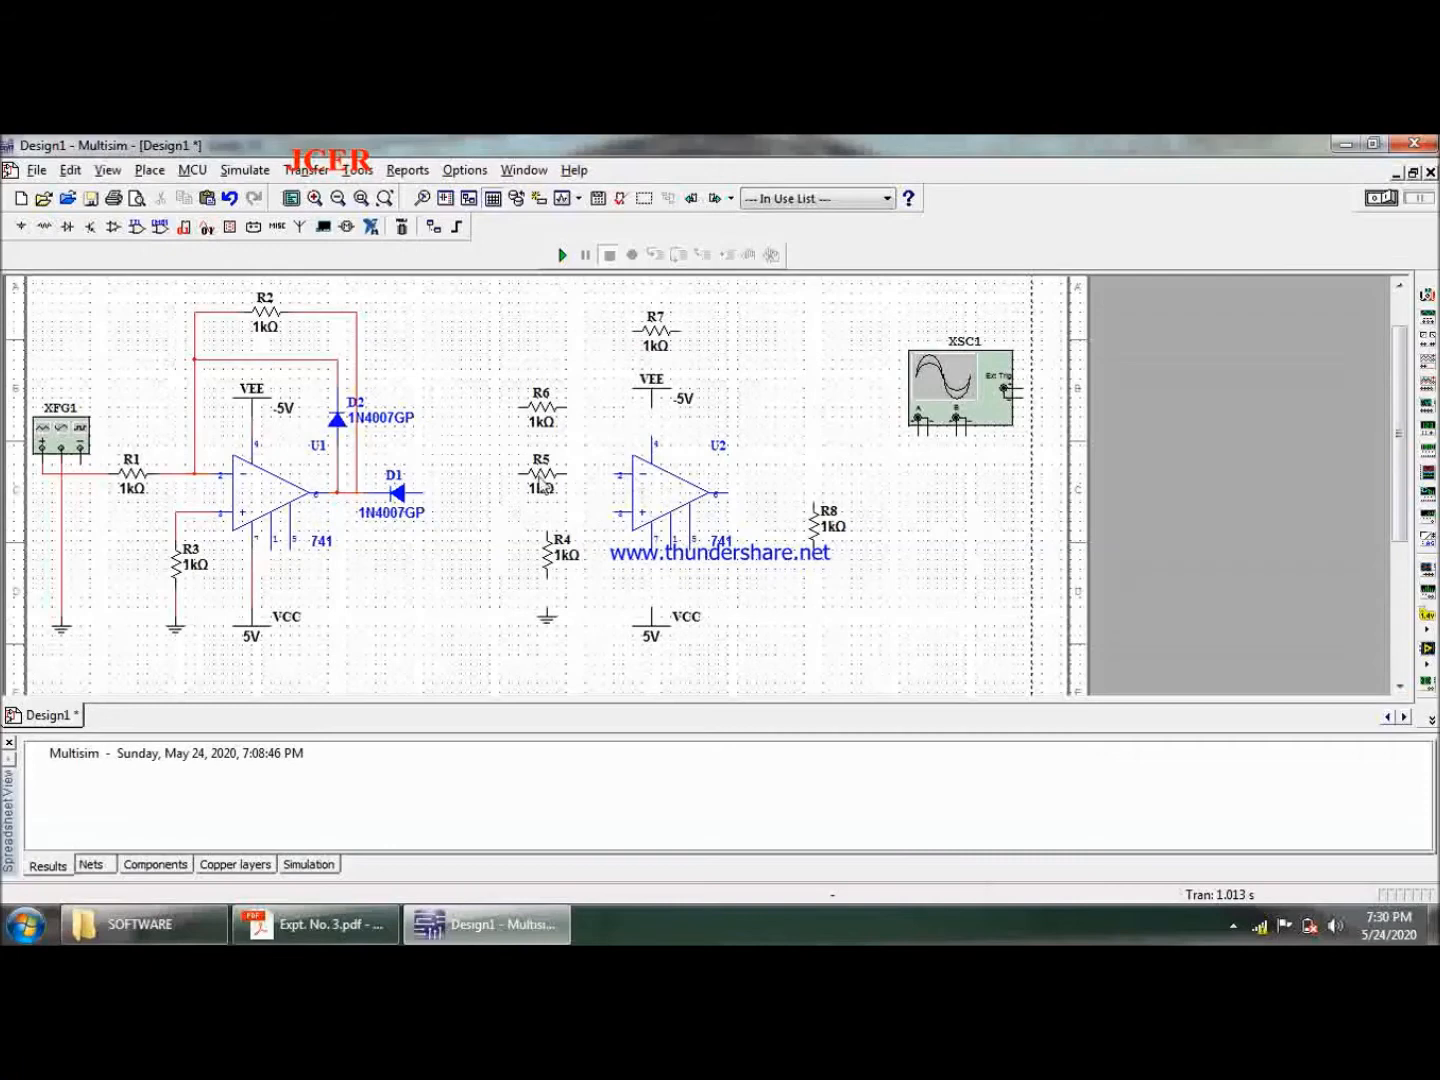
# - Wire R4 between U2's non-inverting input and ground, and connect U2's VEE and VCC supplies
pyautogui.click(614, 510)
pyautogui.click(544, 512)
pyautogui.click(546, 578)
pyautogui.click(546, 607)
pyautogui.click(652, 545)
pyautogui.click(651, 608)
# - Wire U2's output to R8 and connect R8's lower end to a copy of the ground symbol placed below it
pyautogui.click(724, 492)
pyautogui.click(814, 493)
pyautogui.click(545, 626)
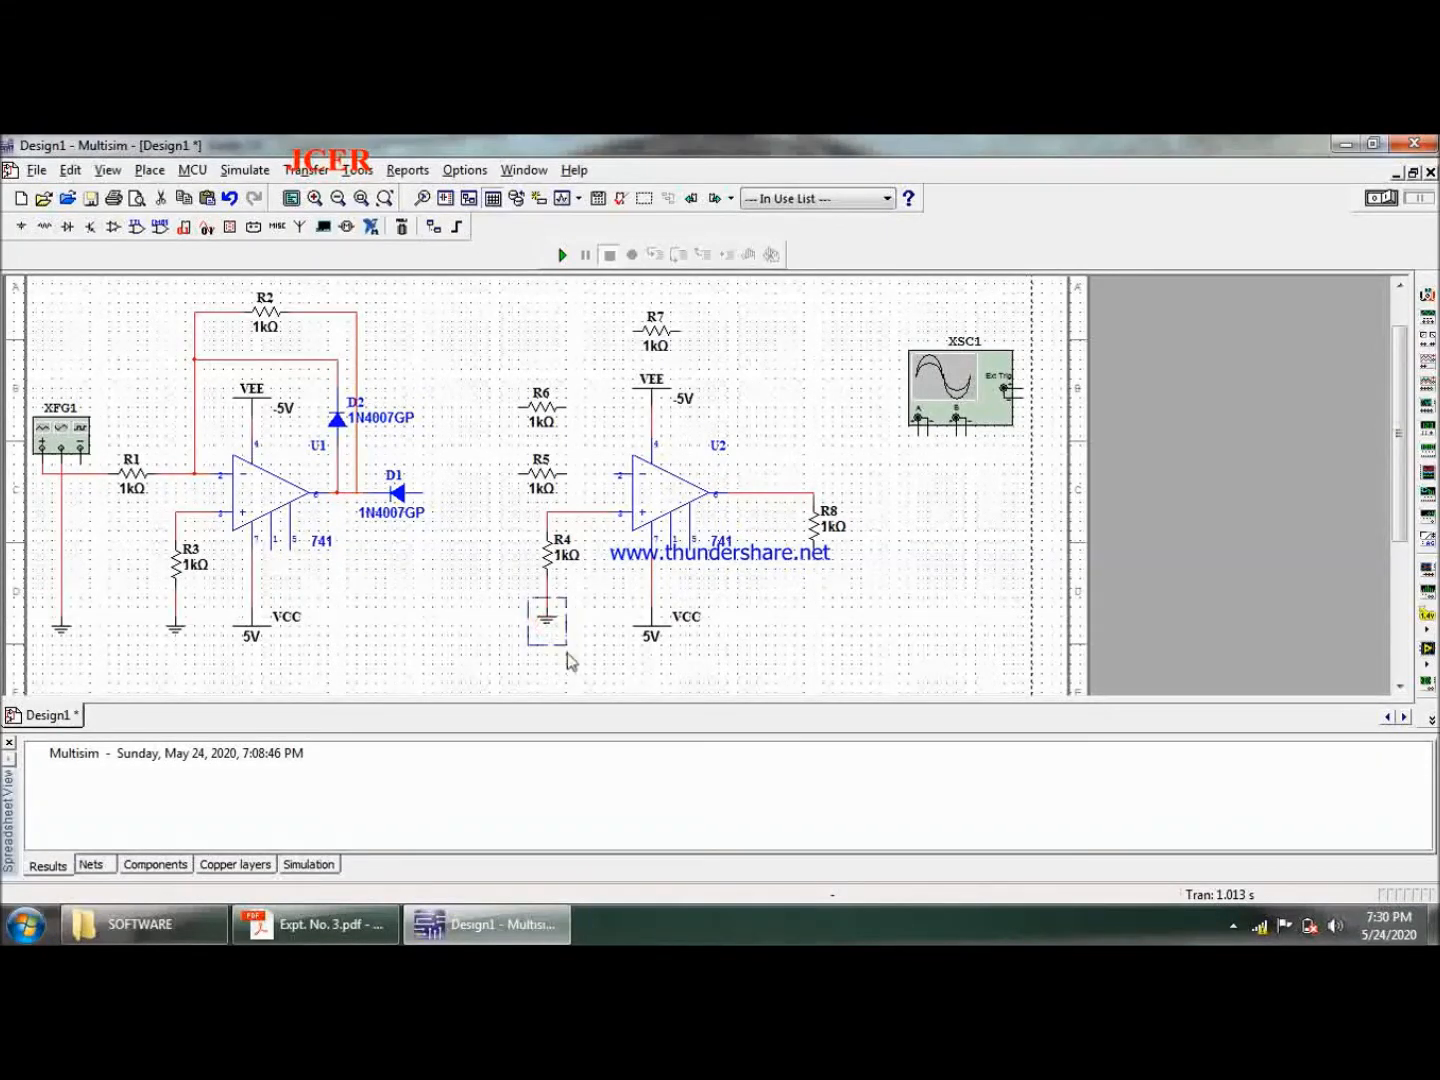
pyautogui.click(848, 594)
pyautogui.click(814, 617)
# - Shift resistors R5 and R6 one grid step left, keeping them vertically aligned
pyautogui.click(548, 482)
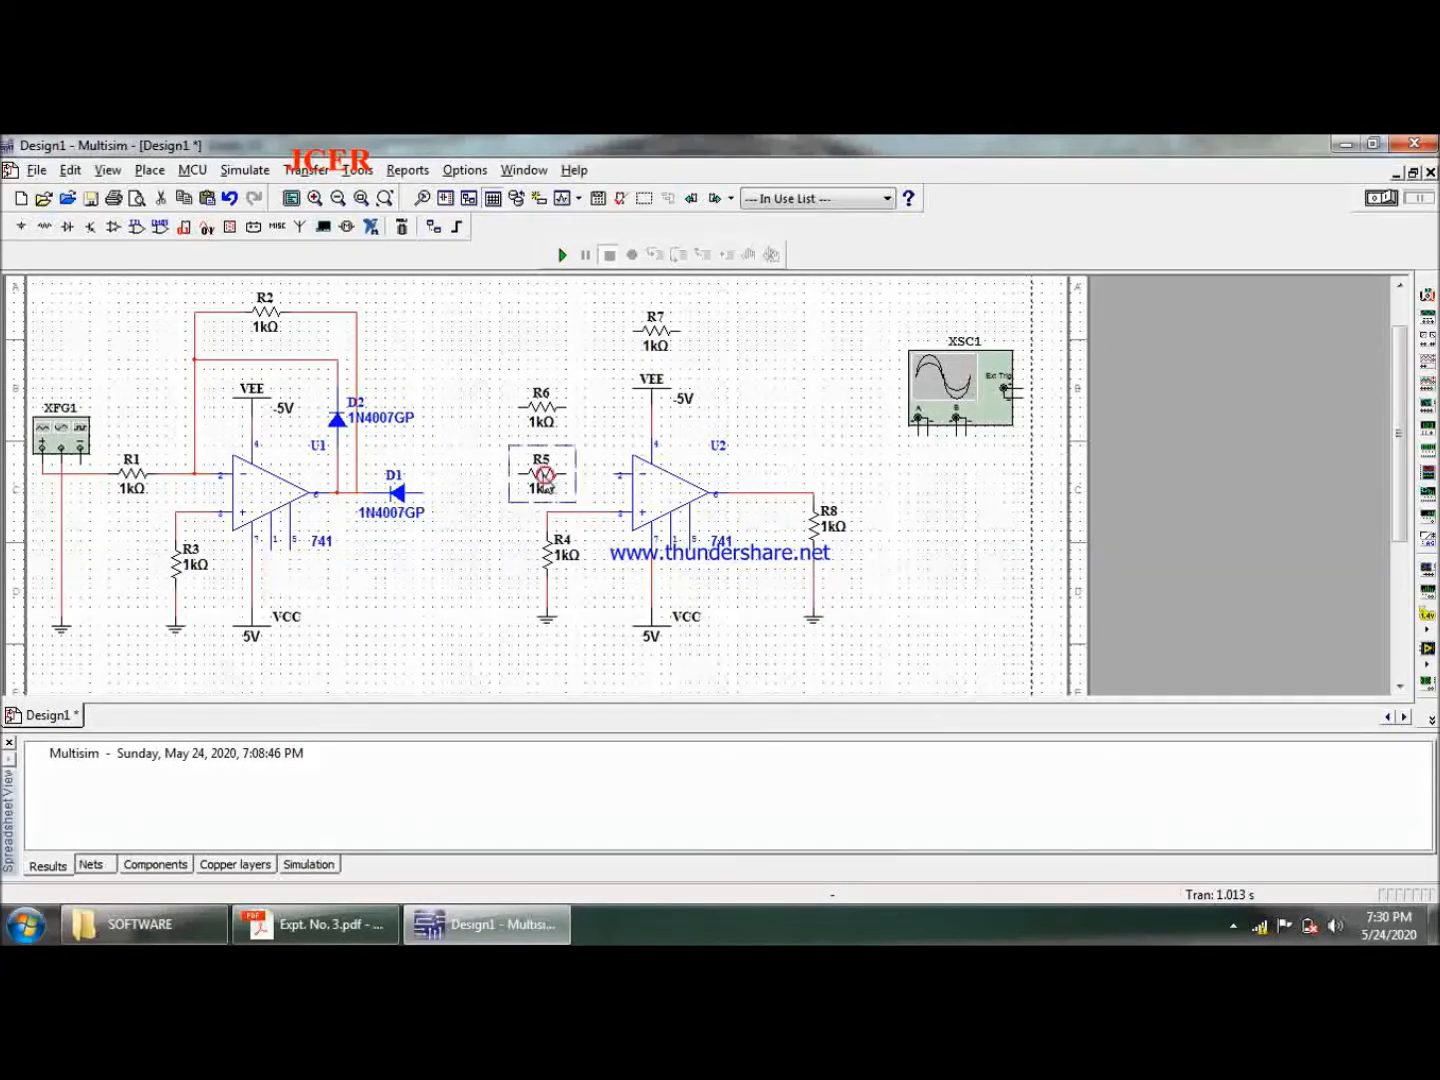
pyautogui.moveTo(525, 477); pyautogui.dragTo(527, 477)
pyautogui.moveTo(544, 408); pyautogui.dragTo(530, 409)
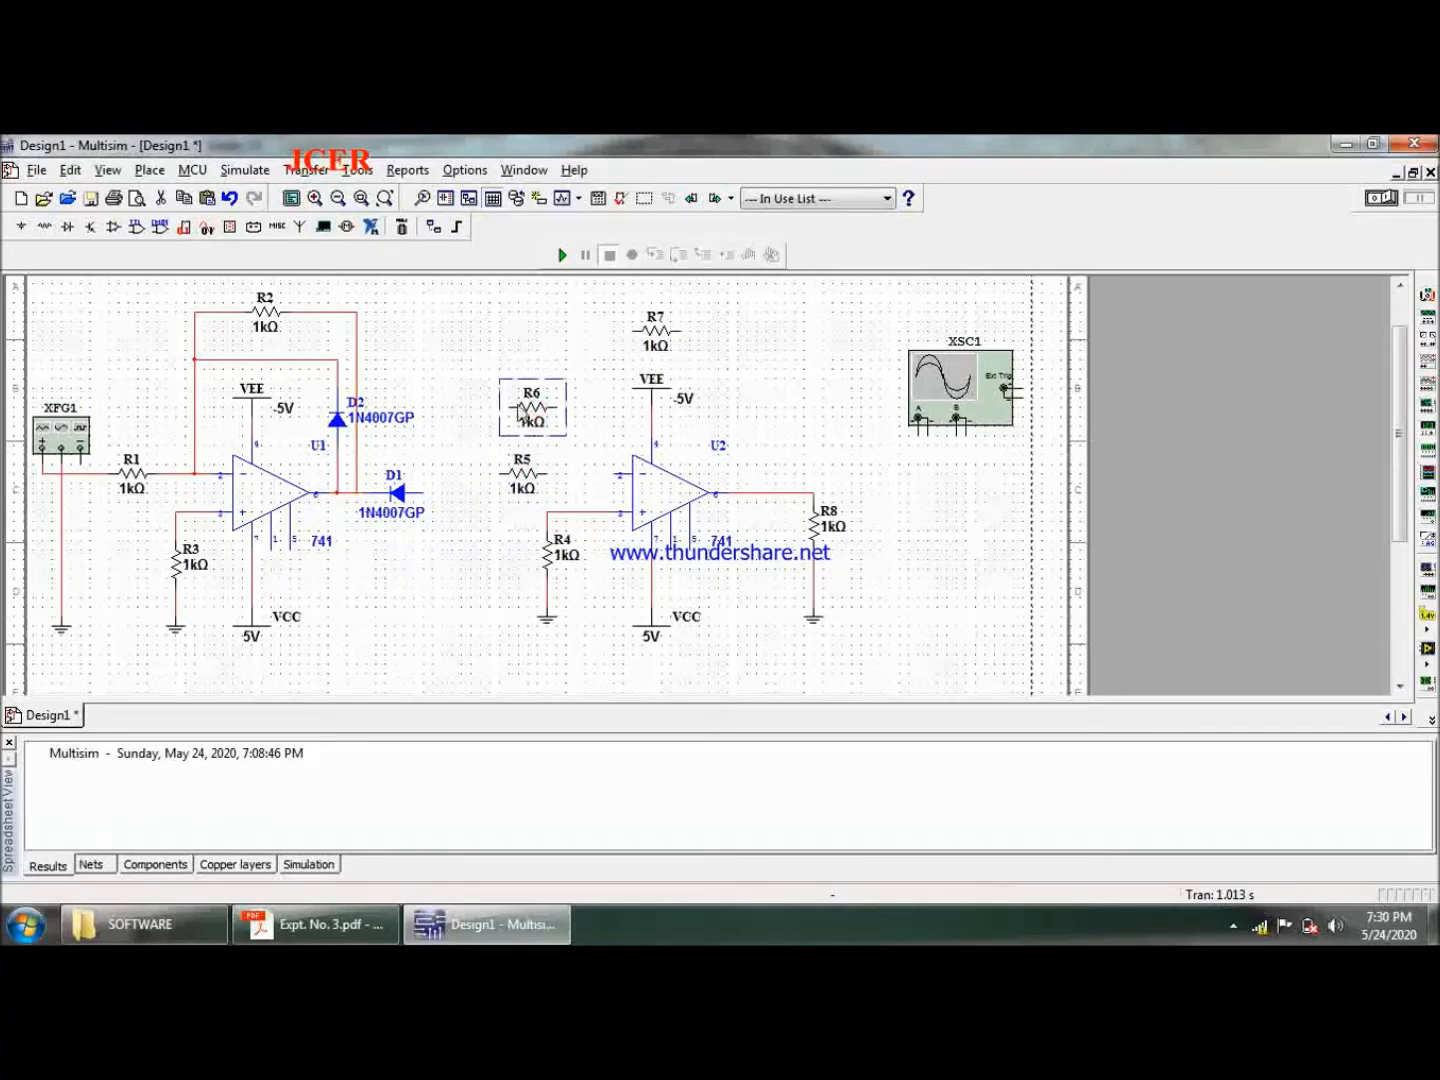
pyautogui.click(526, 481)
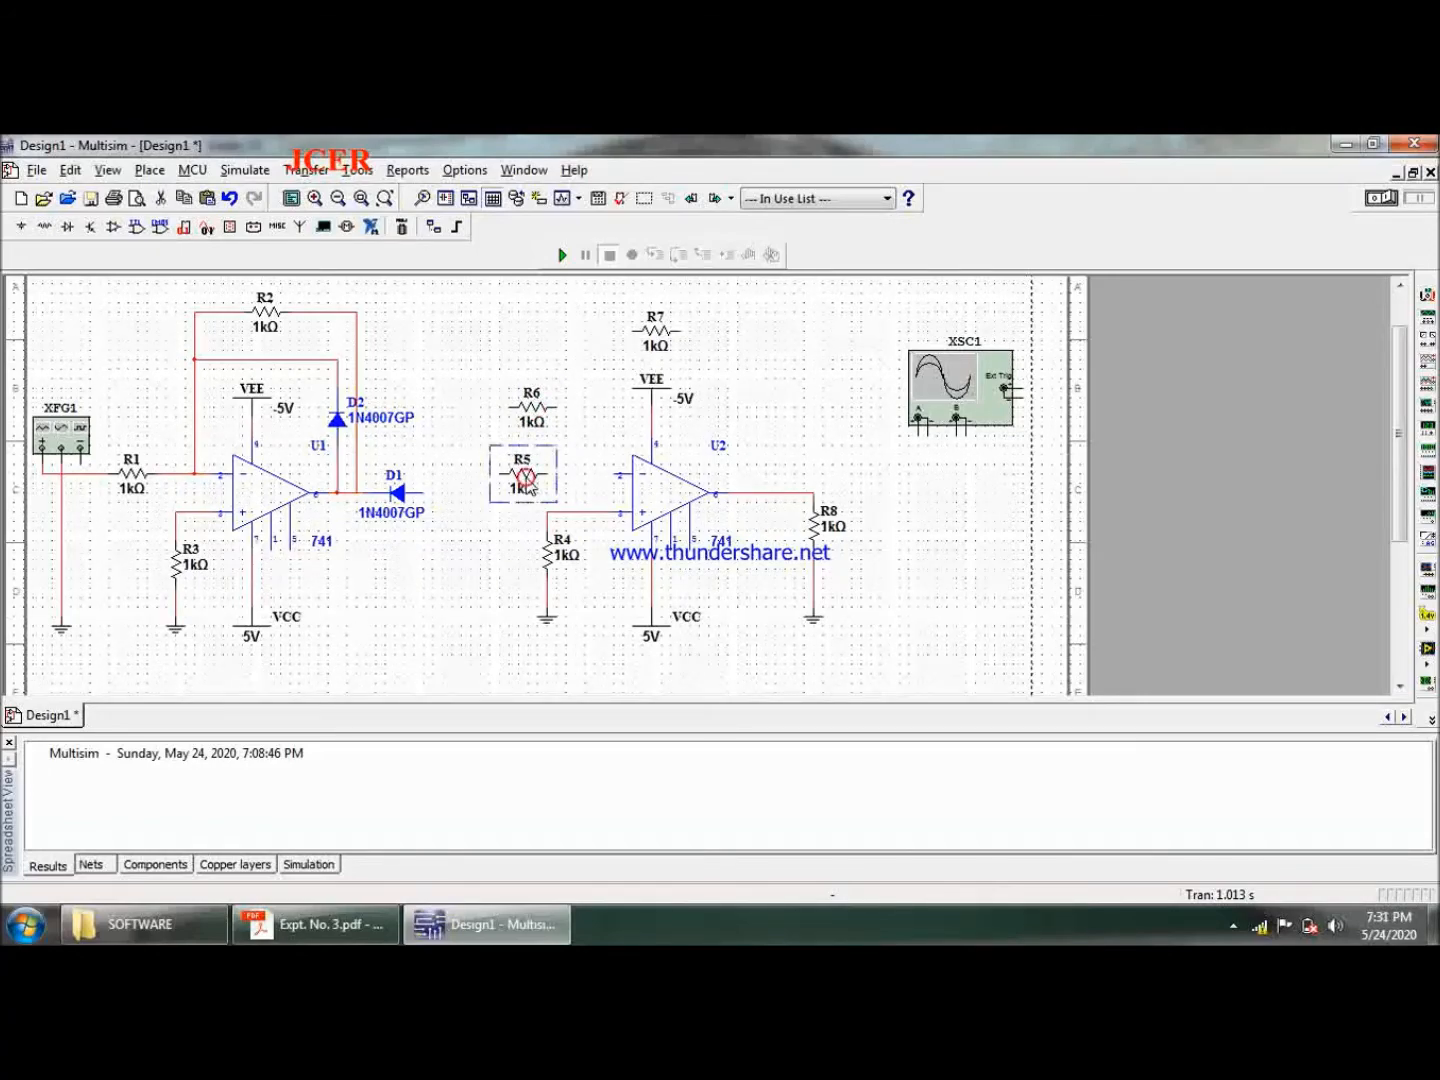
pyautogui.moveTo(527, 479); pyautogui.dragTo(536, 480)
pyautogui.click(563, 348)
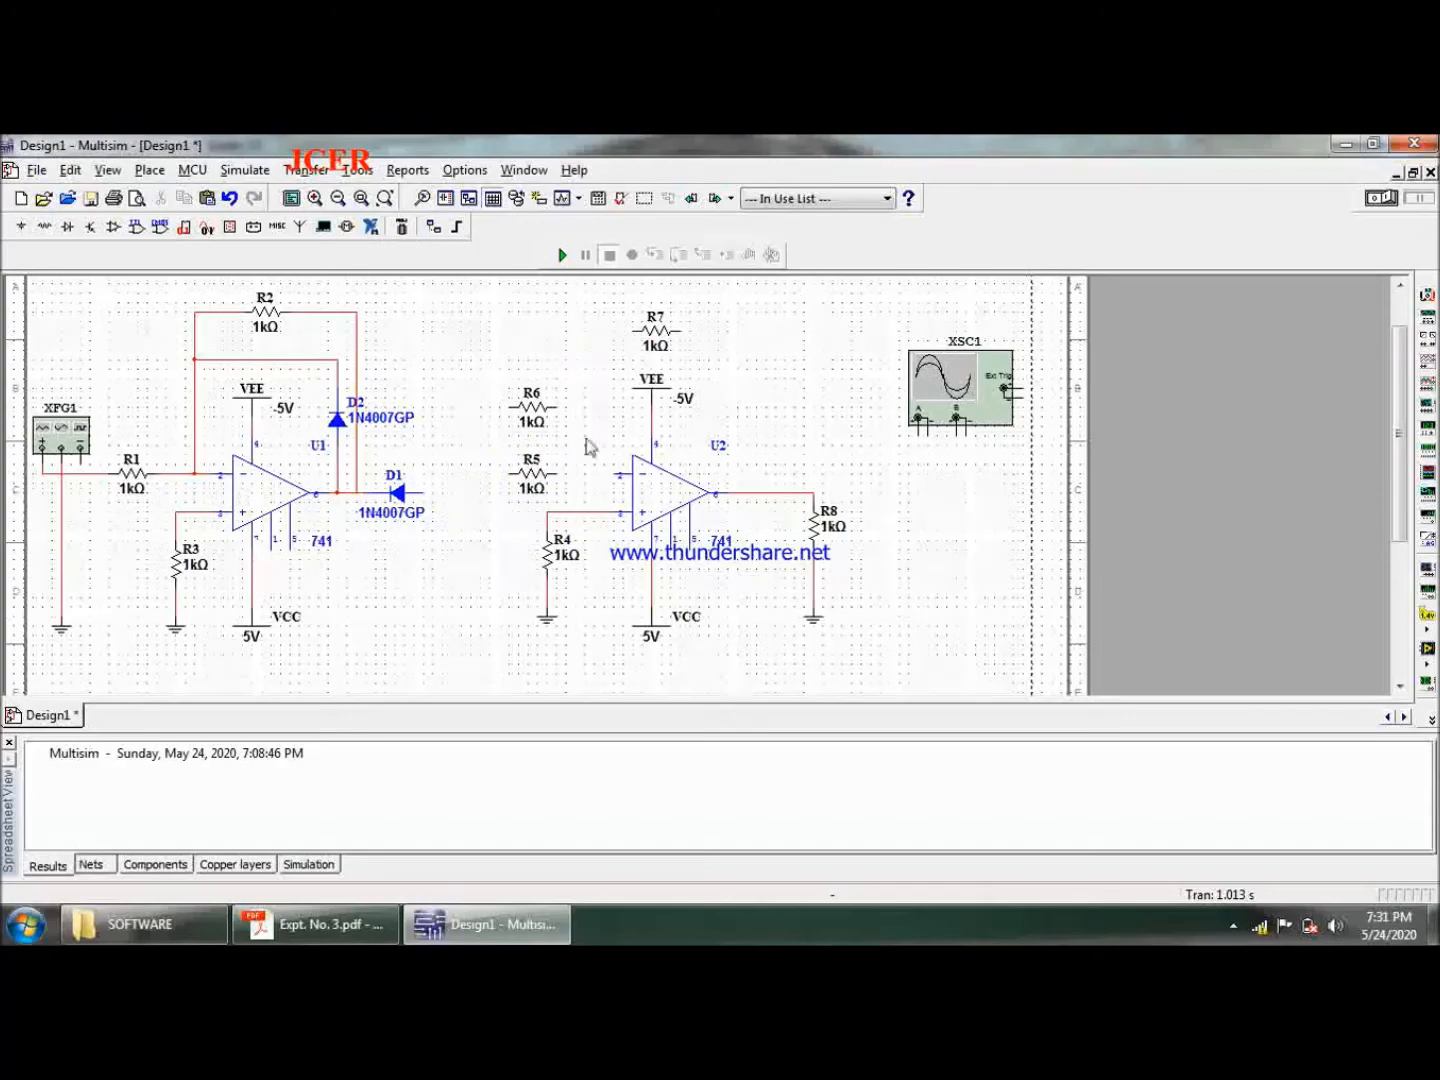
# - Wire the right ends of R5 and R6 to U2's inverting input
pyautogui.click(578, 473)
pyautogui.click(629, 472)
pyautogui.click(557, 407)
pyautogui.click(566, 472)
# - Wire R7 as feedback from the junction at R6 to U2's output
pyautogui.click(631, 330)
pyautogui.click(566, 408)
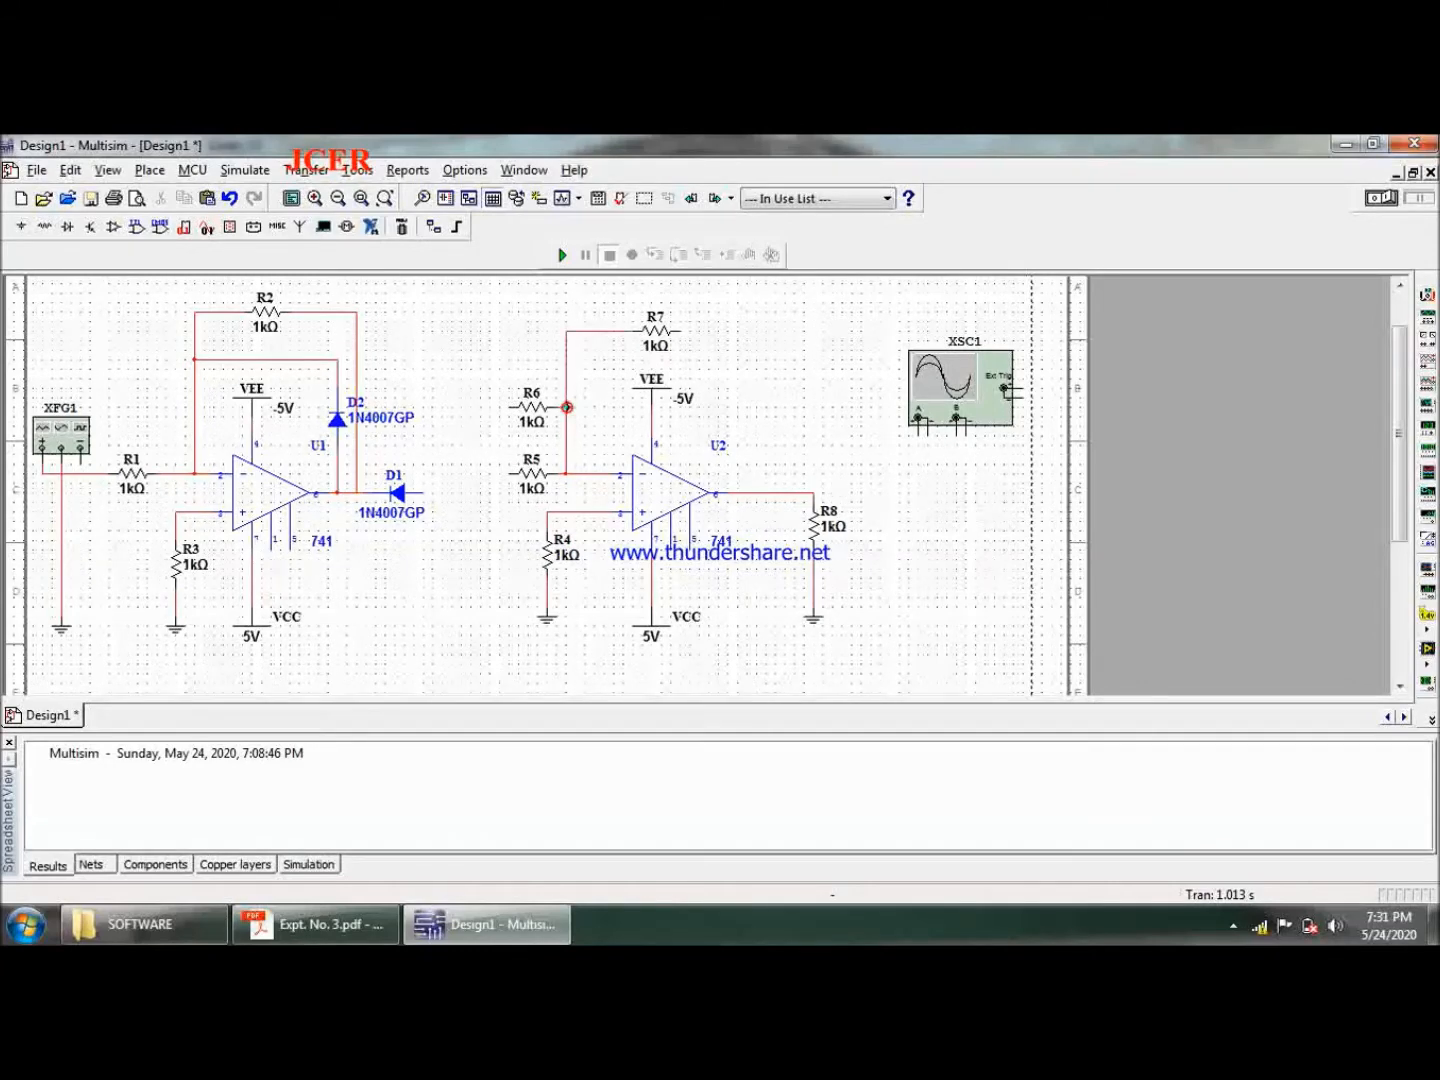
pyautogui.click(681, 329)
pyautogui.click(768, 492)
# - Wire the right end of diode D1 to the left end of resistor R5
pyautogui.click(426, 492)
pyautogui.click(503, 478)
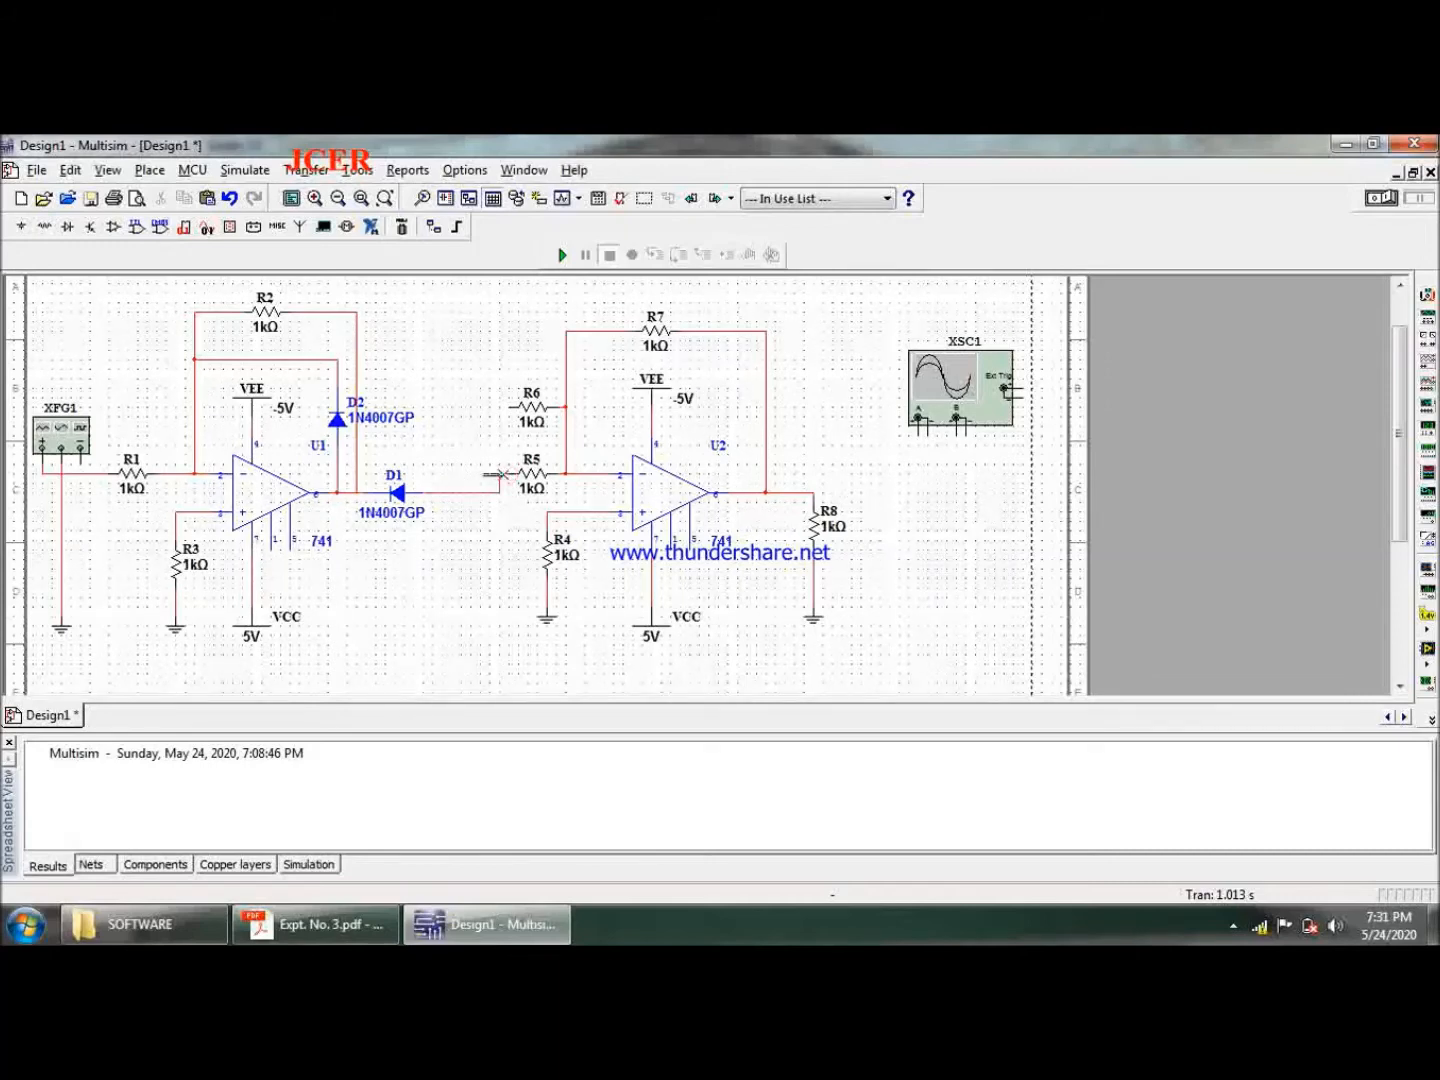
# - Try wiring R6's left end to the node between R1 and U1's inverting input, routed above R2, and delete that wire
pyautogui.click(511, 408)
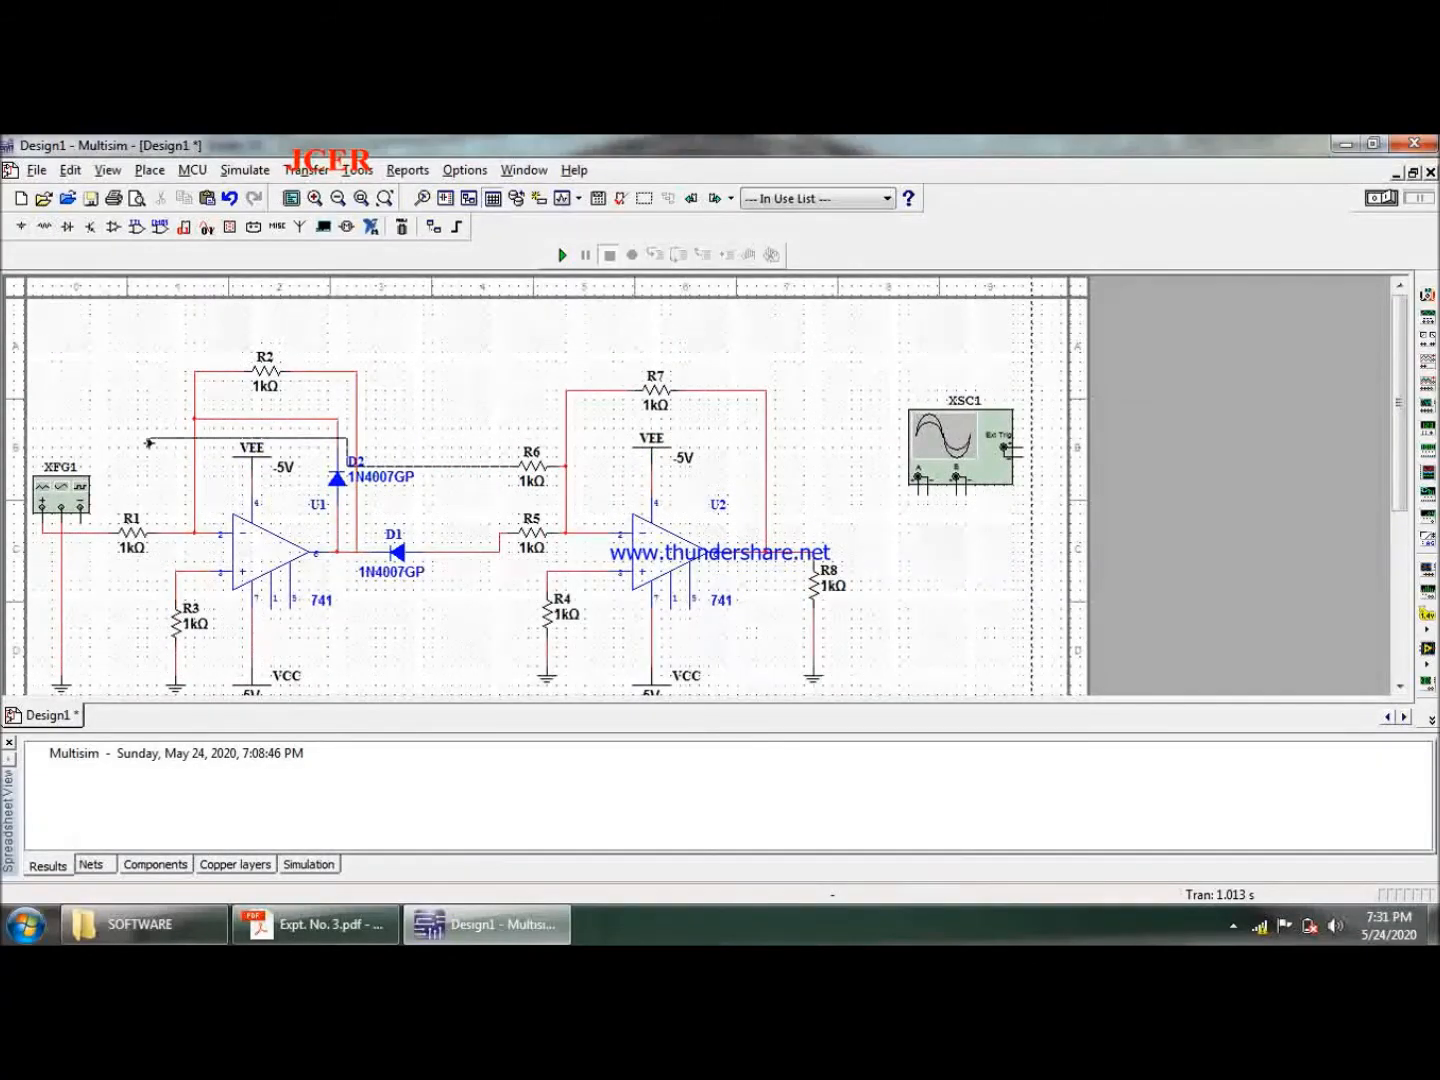
pyautogui.click(170, 532)
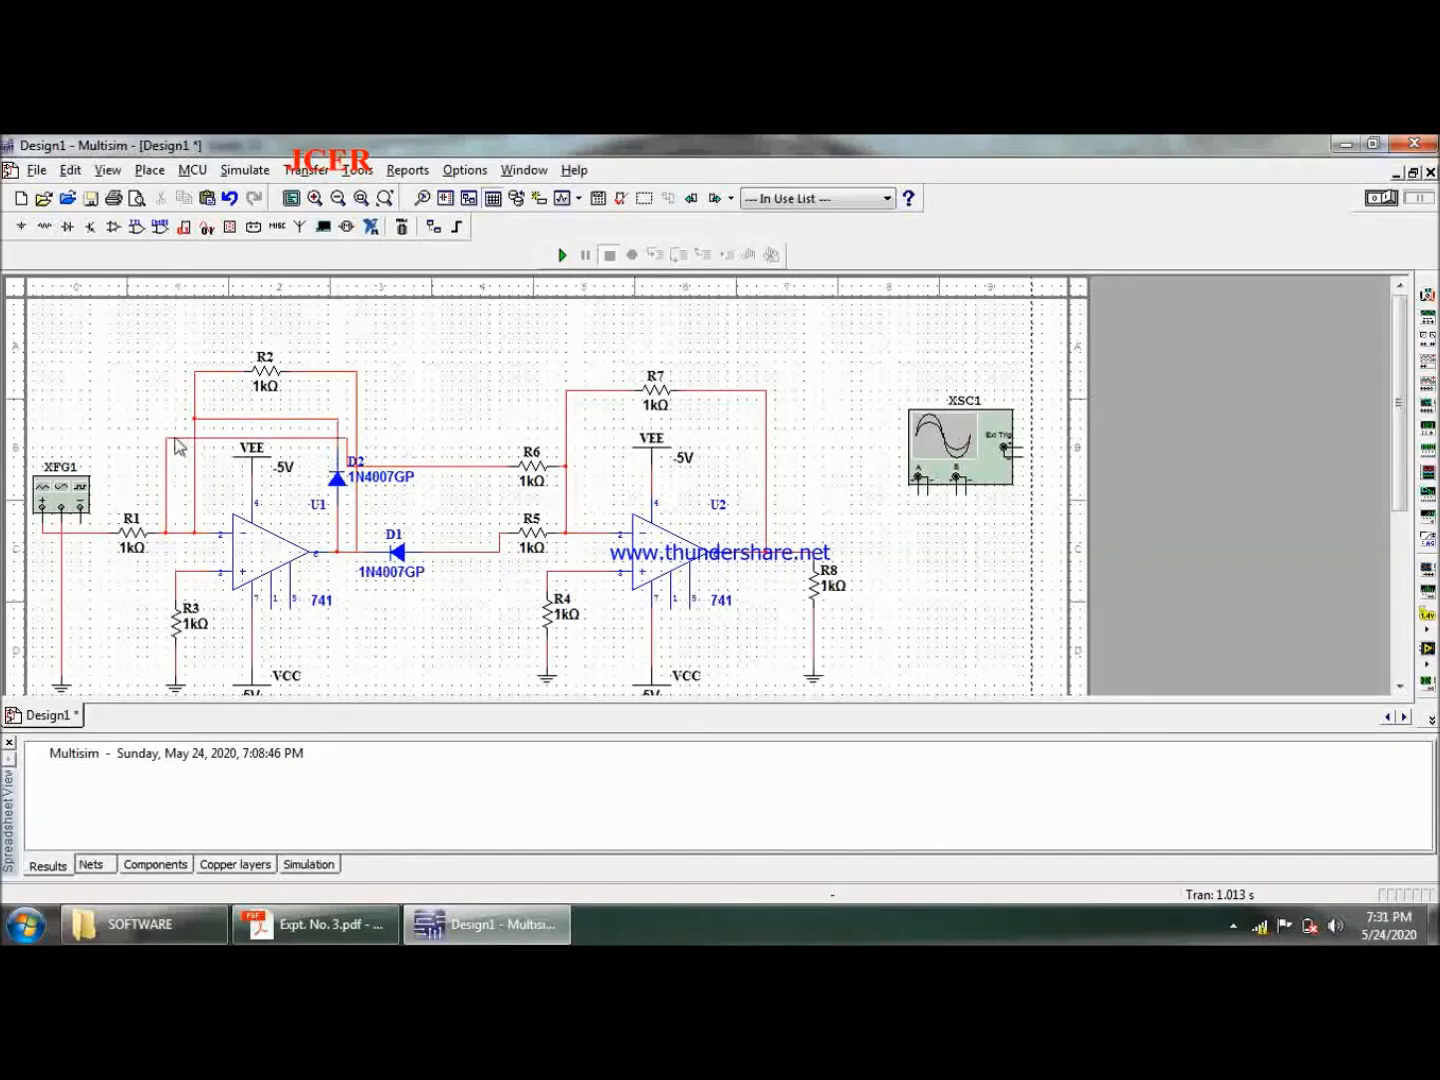
pyautogui.moveTo(176, 437); pyautogui.dragTo(174, 329)
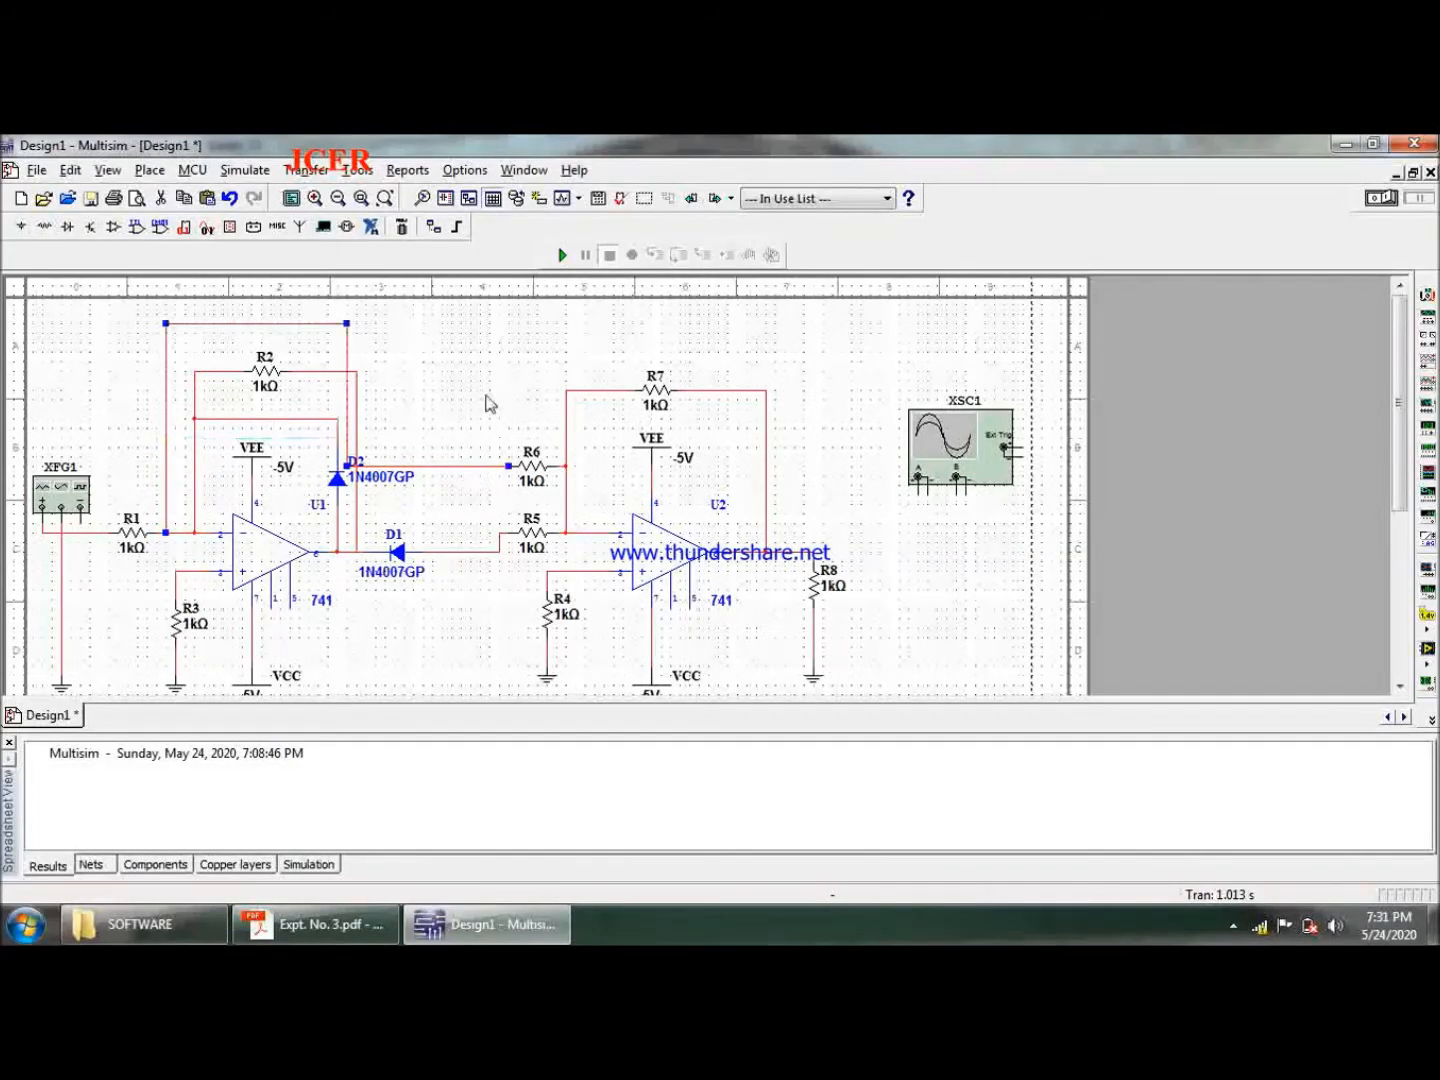
pyautogui.moveTo(348, 350); pyautogui.dragTo(432, 344)
pyautogui.click(481, 375)
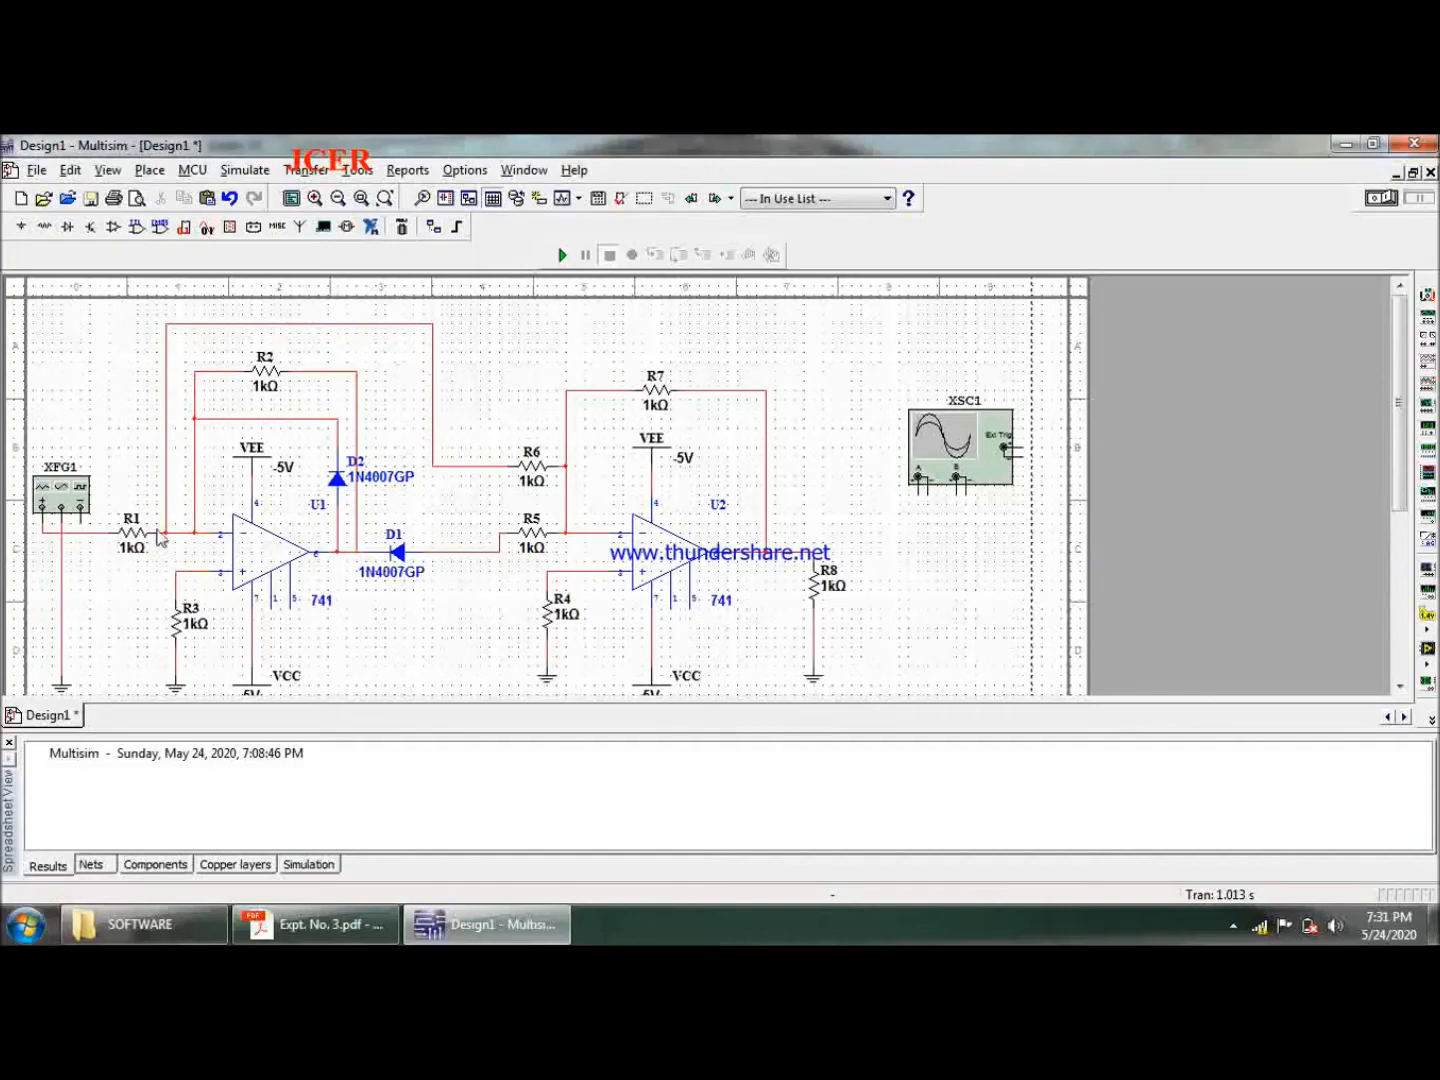
pyautogui.click(166, 482)
pyautogui.press('Delete')
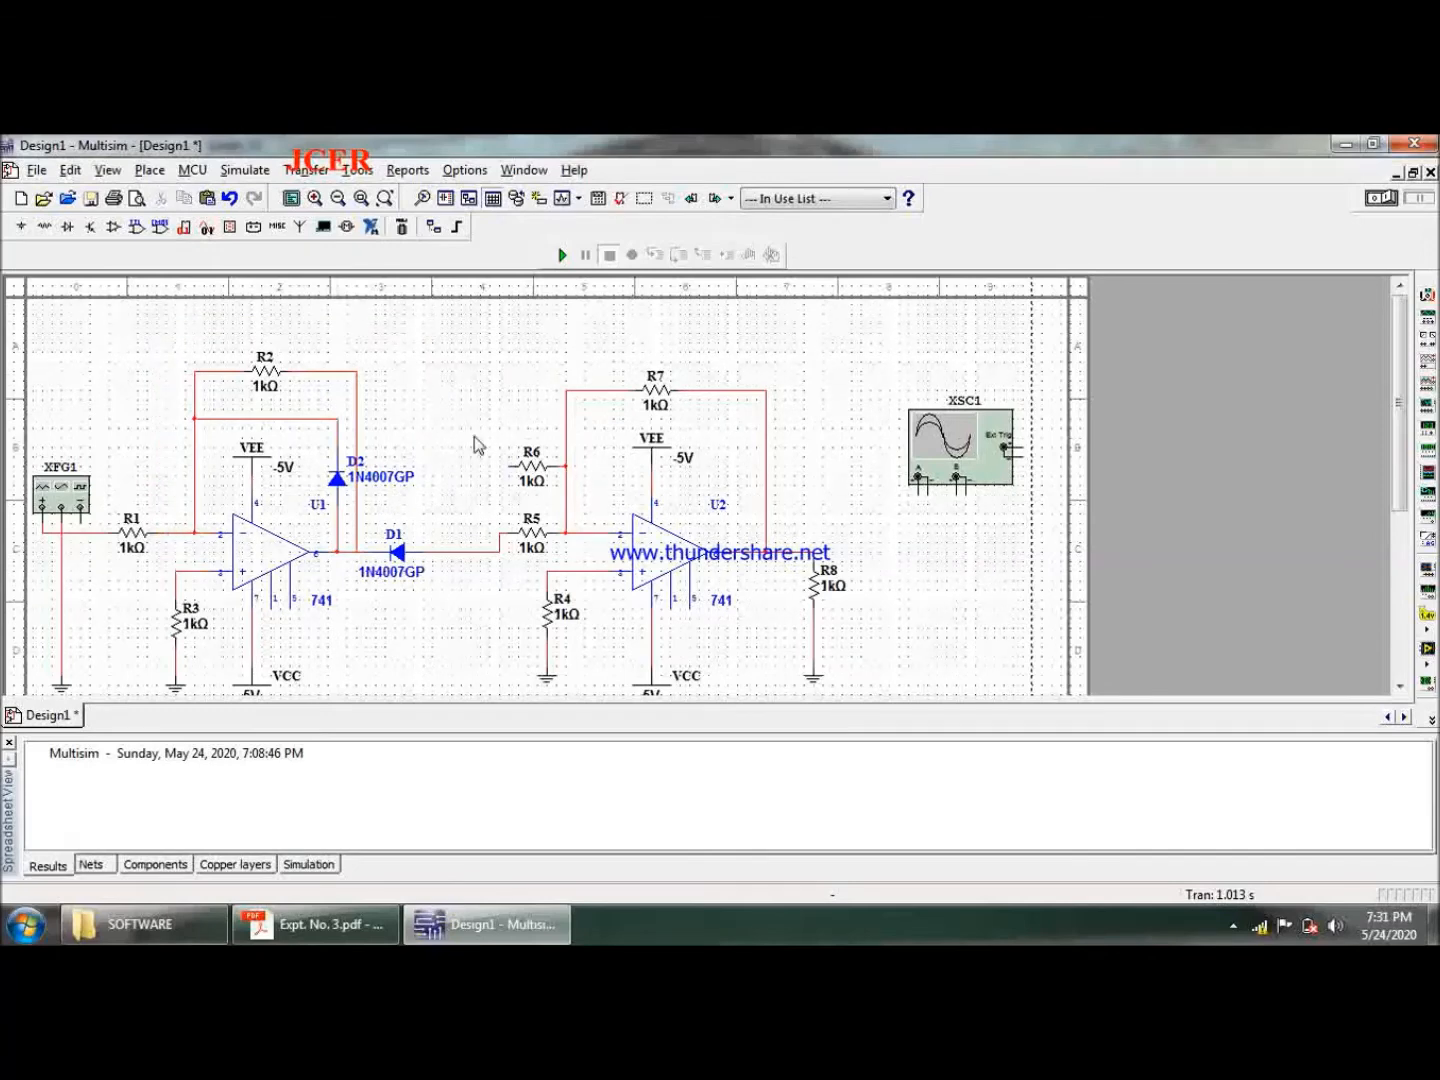
# - Wire R6's left end to the node between XFG1 and R1, routing the wire above R2 and clear of D2
pyautogui.click(508, 466)
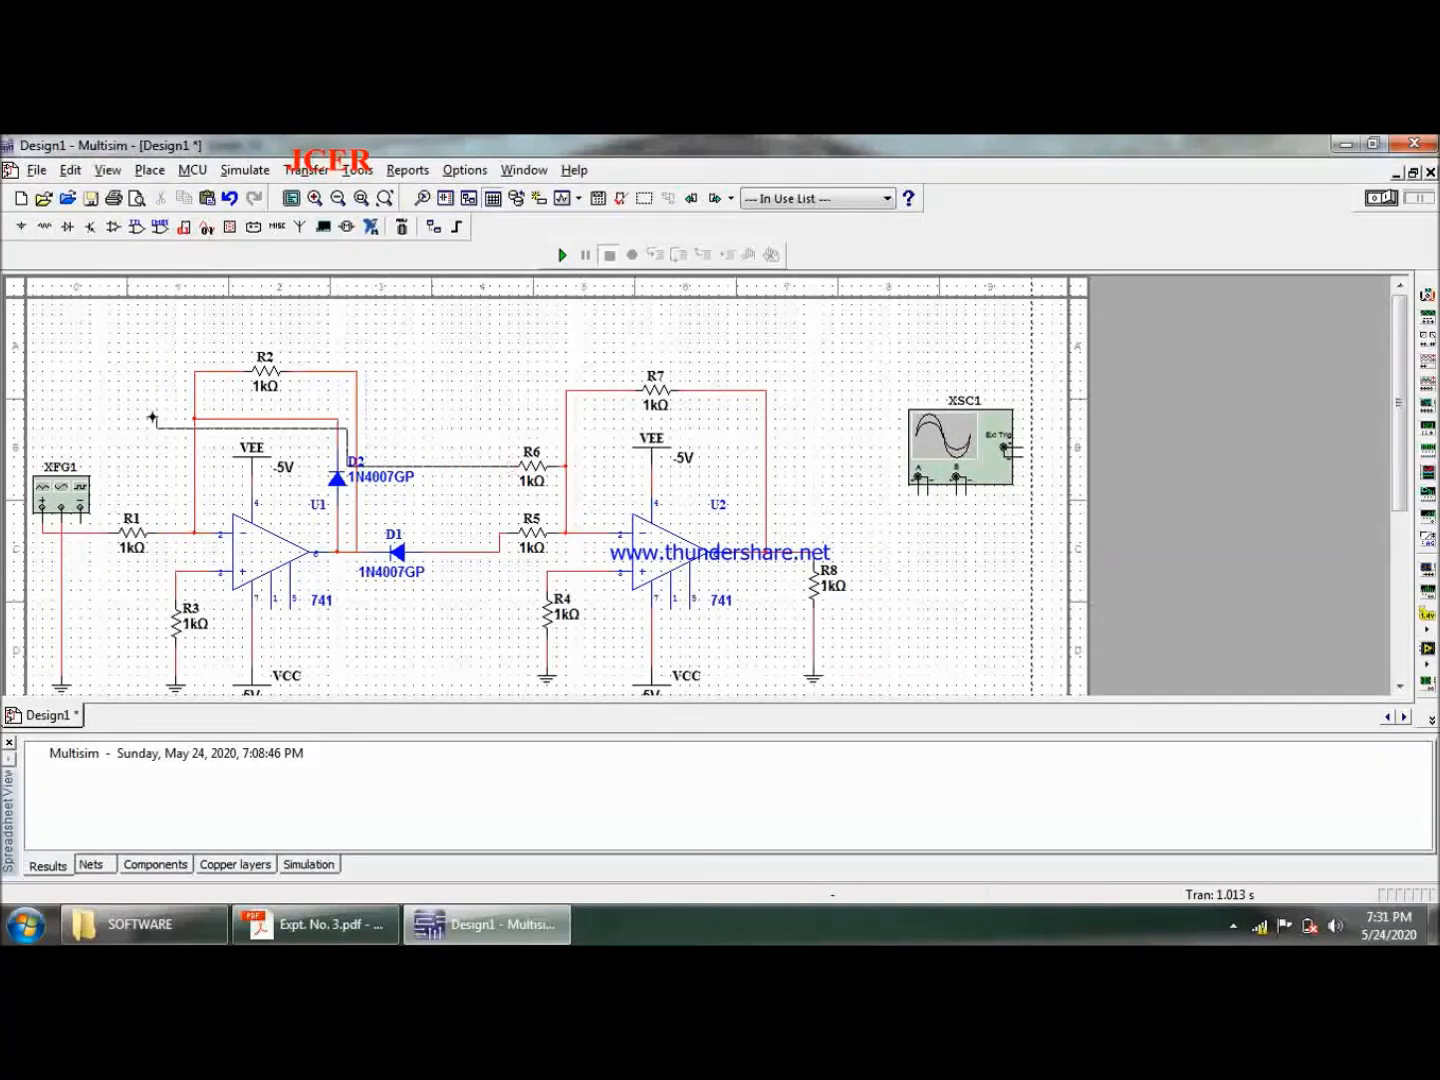
pyautogui.click(97, 532)
pyautogui.moveTo(149, 438); pyautogui.dragTo(153, 336)
pyautogui.moveTo(346, 345); pyautogui.dragTo(443, 350)
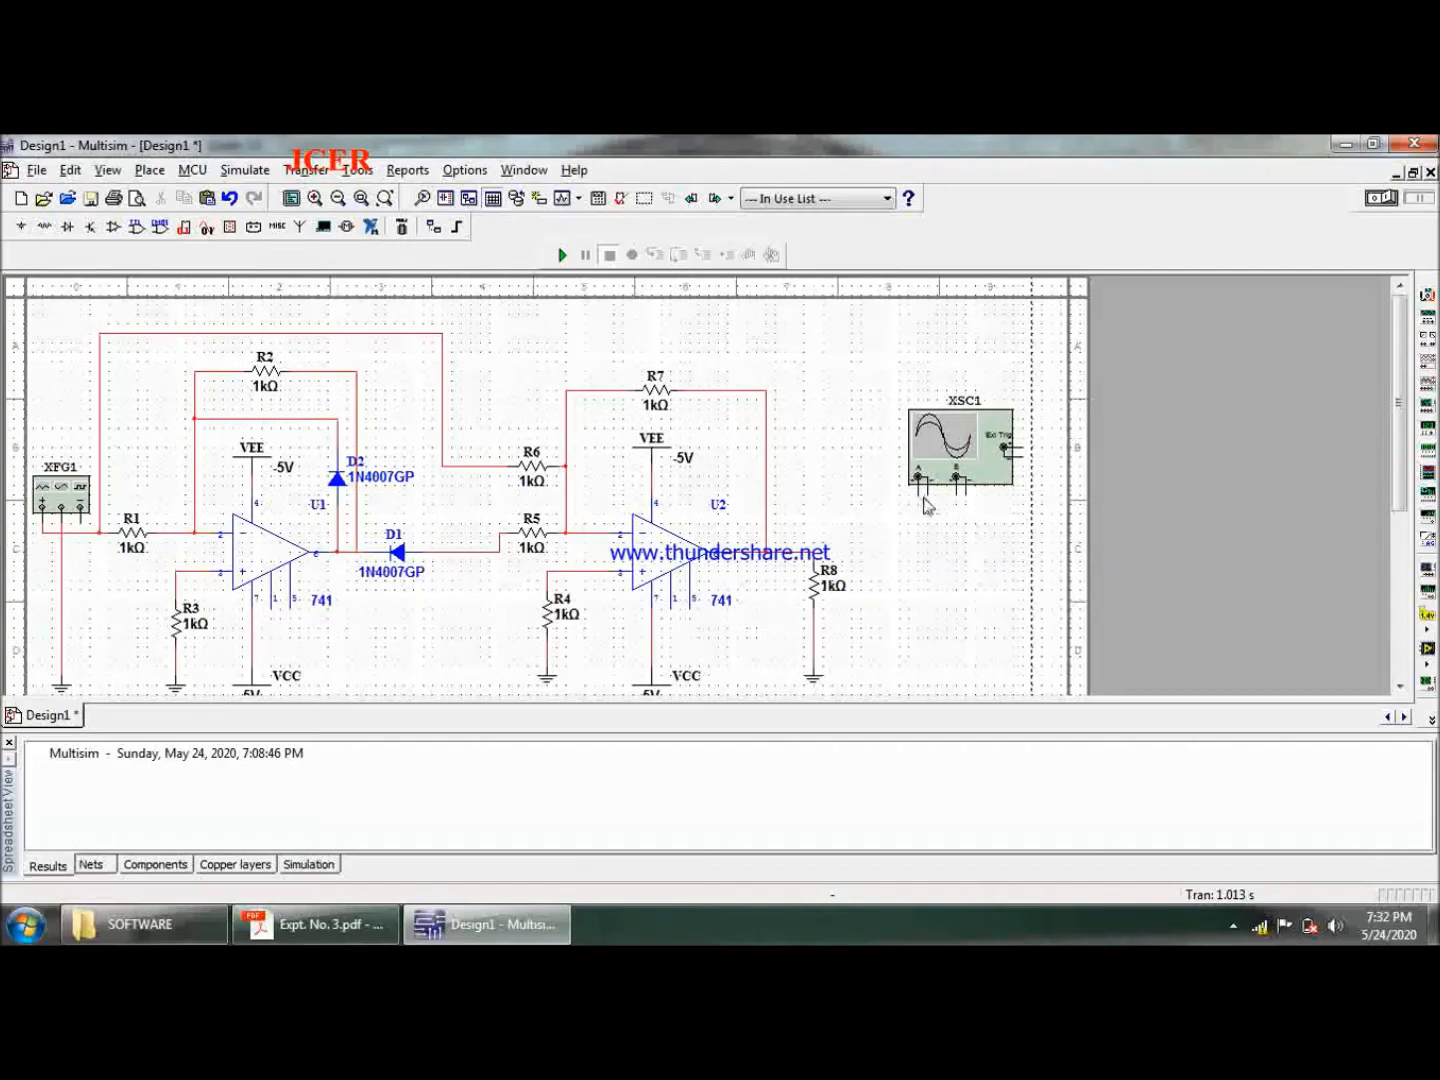
# - Wire XSC1's channel A to U2's output at R8 and channel B to the input line feeding R6, redoing channel A's wire
pyautogui.moveTo(920, 497)
pyautogui.mouseDown()
pyautogui.moveTo(916, 530)
pyautogui.moveTo(816, 552)
pyautogui.mouseUp()
pyautogui.click(817, 551)
pyautogui.click(443, 349)
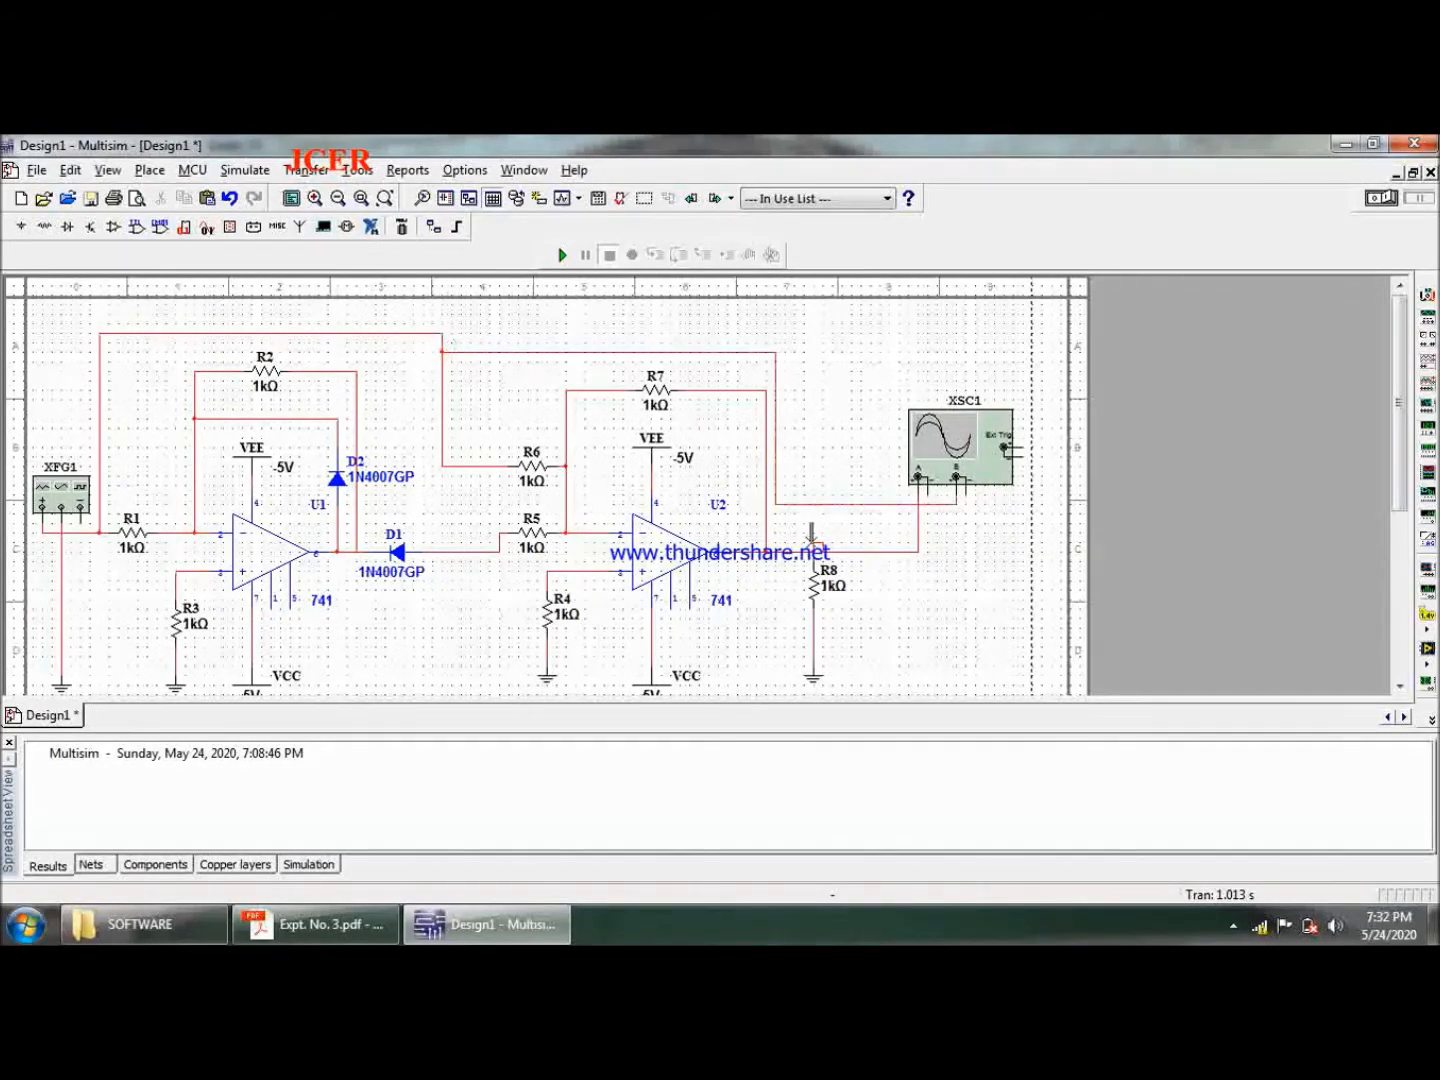
pyautogui.click(870, 553)
pyautogui.press('Delete')
pyautogui.click(815, 552)
# - Join the negative terminals of XSC1's channels A and B and connect them to a ground symbol placed below the oscilloscope
pyautogui.click(928, 481)
pyautogui.click(964, 481)
pyautogui.click(816, 679)
pyautogui.click(918, 650)
# - Check the resistor values in the Expt. No. 3 PDF and set R1 in Multisim to 4.7 kΩ
pyautogui.click(315, 924)
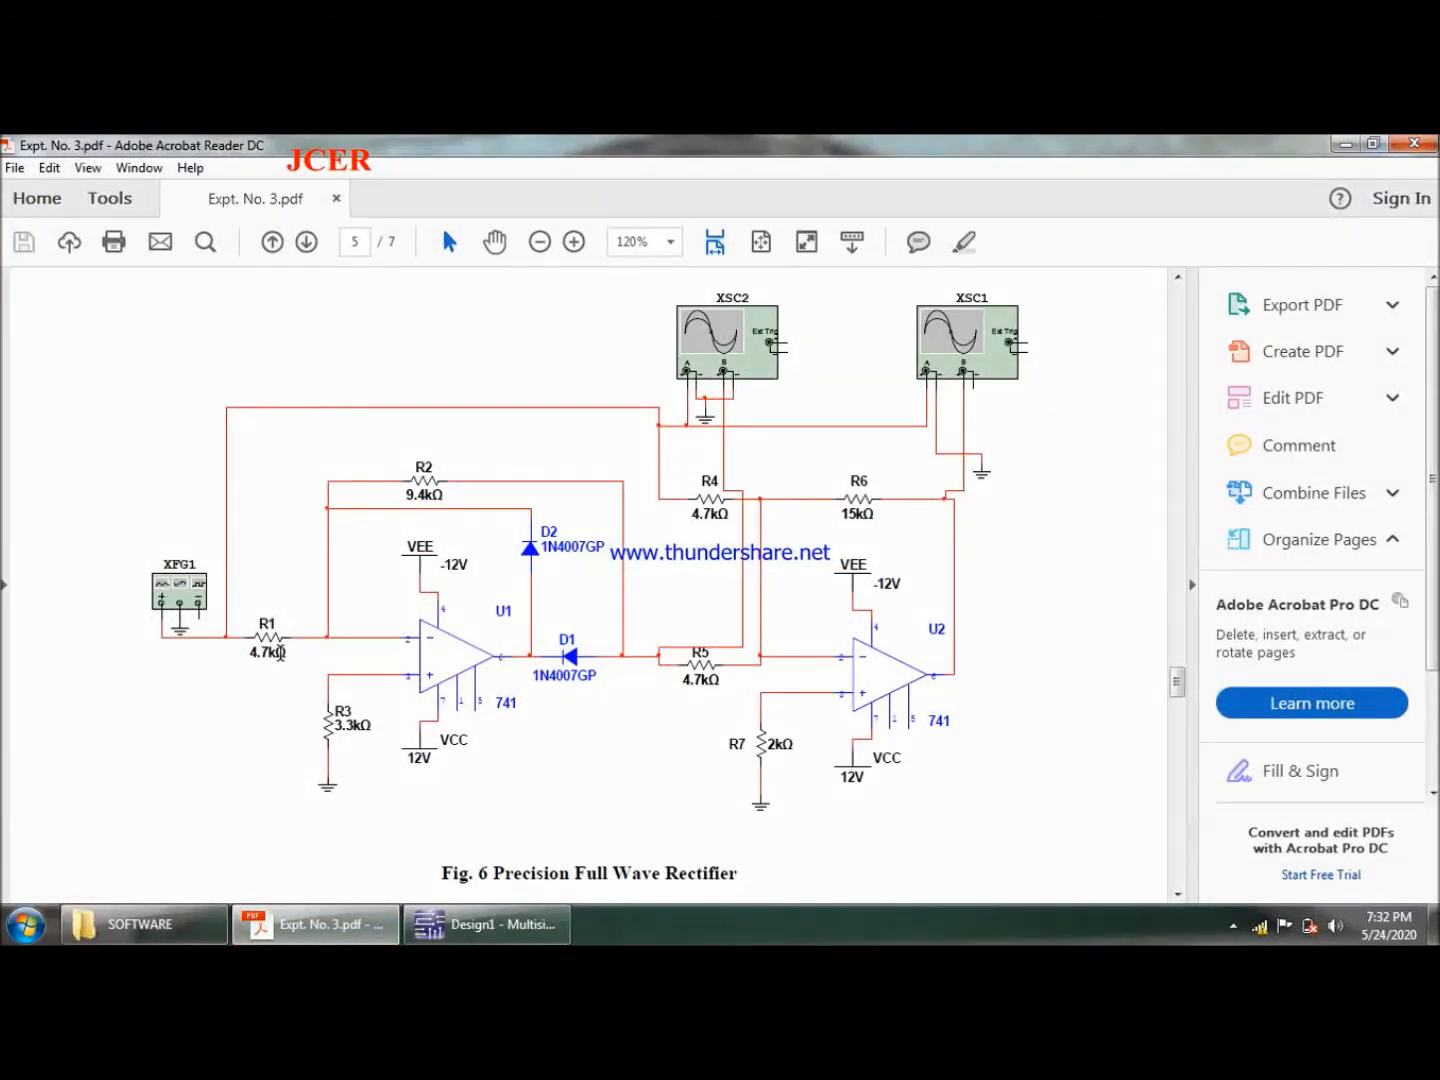
pyautogui.click(487, 924)
pyautogui.doubleClick(132, 540)
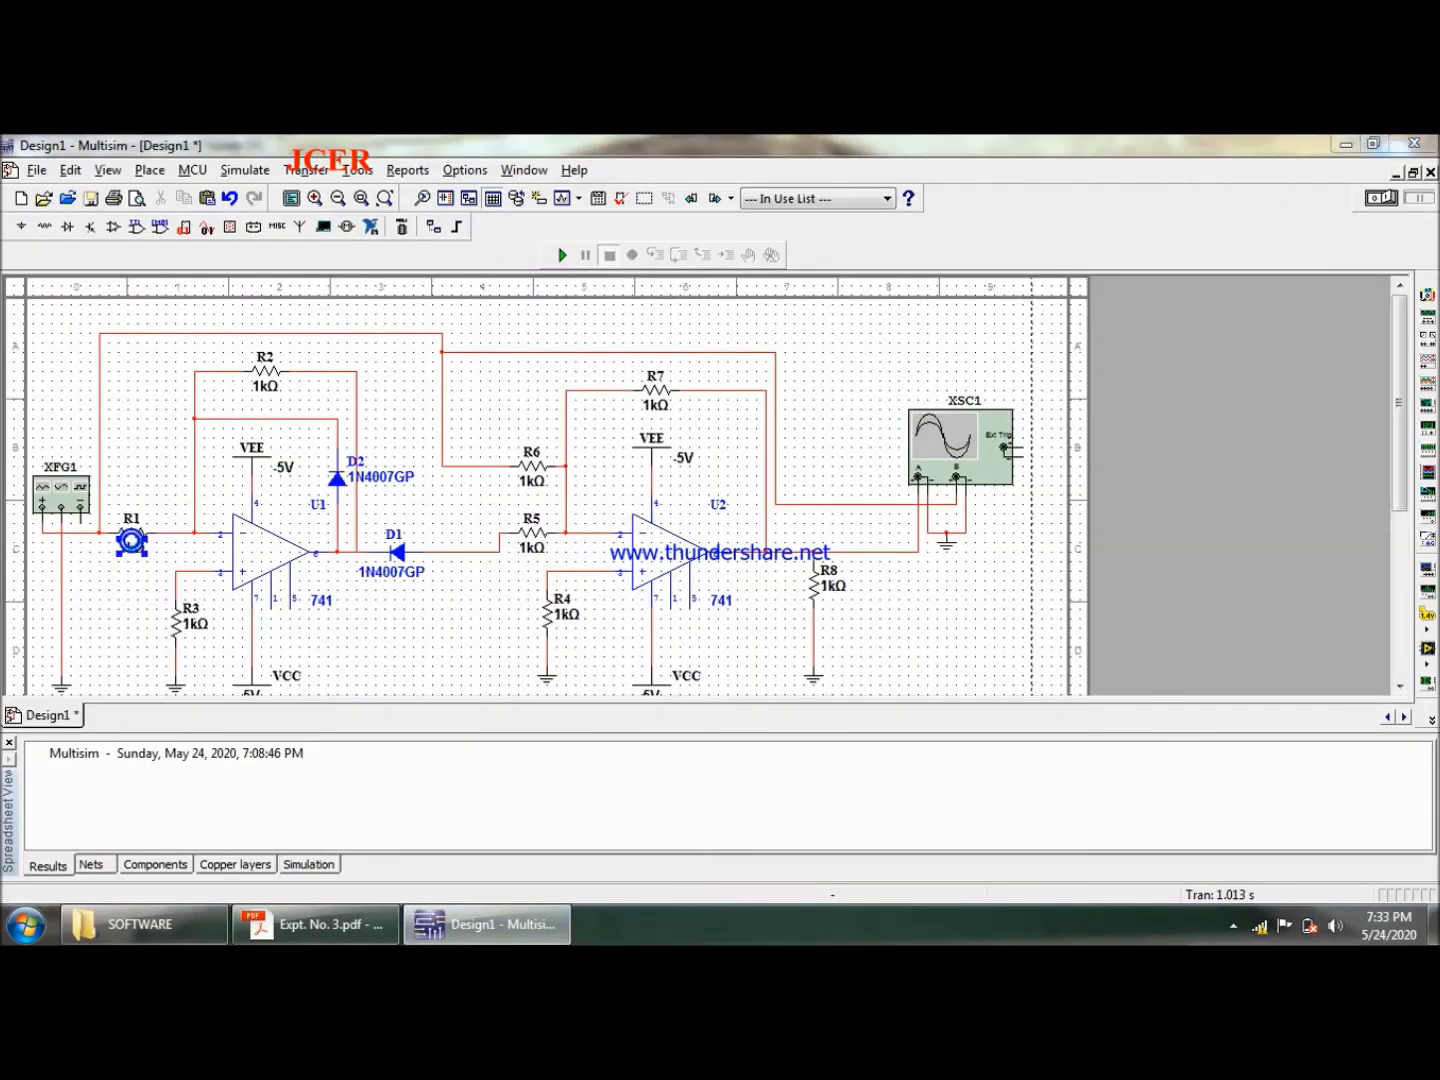
pyautogui.write('4.7')
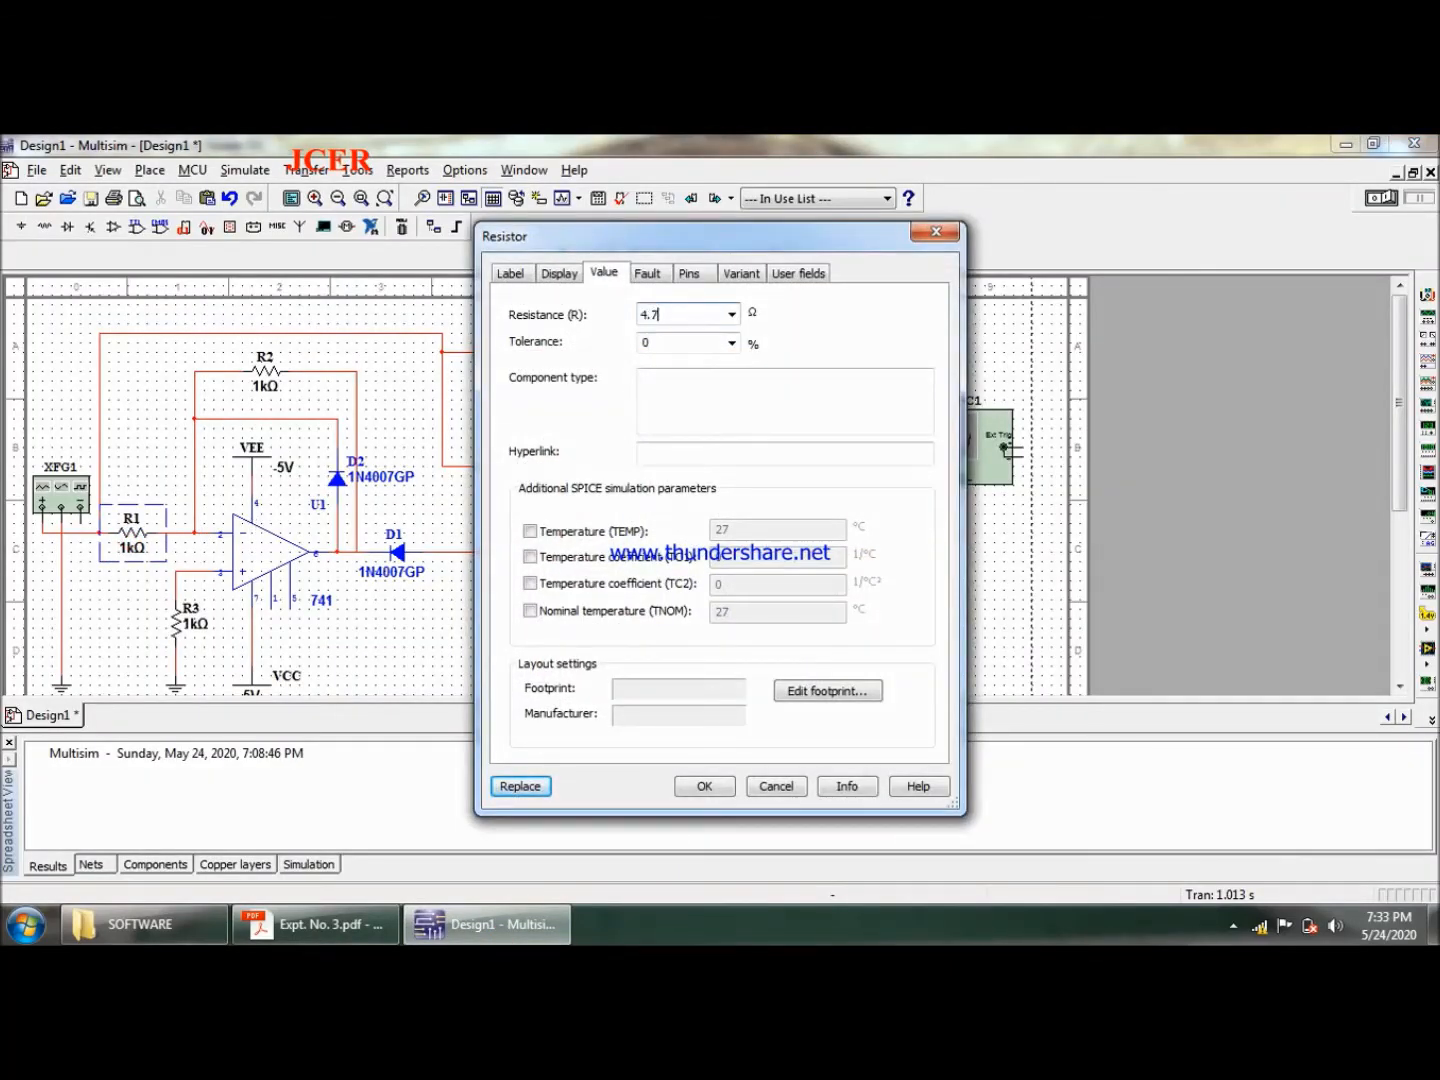
pyautogui.write('k')
pyautogui.press('Return')
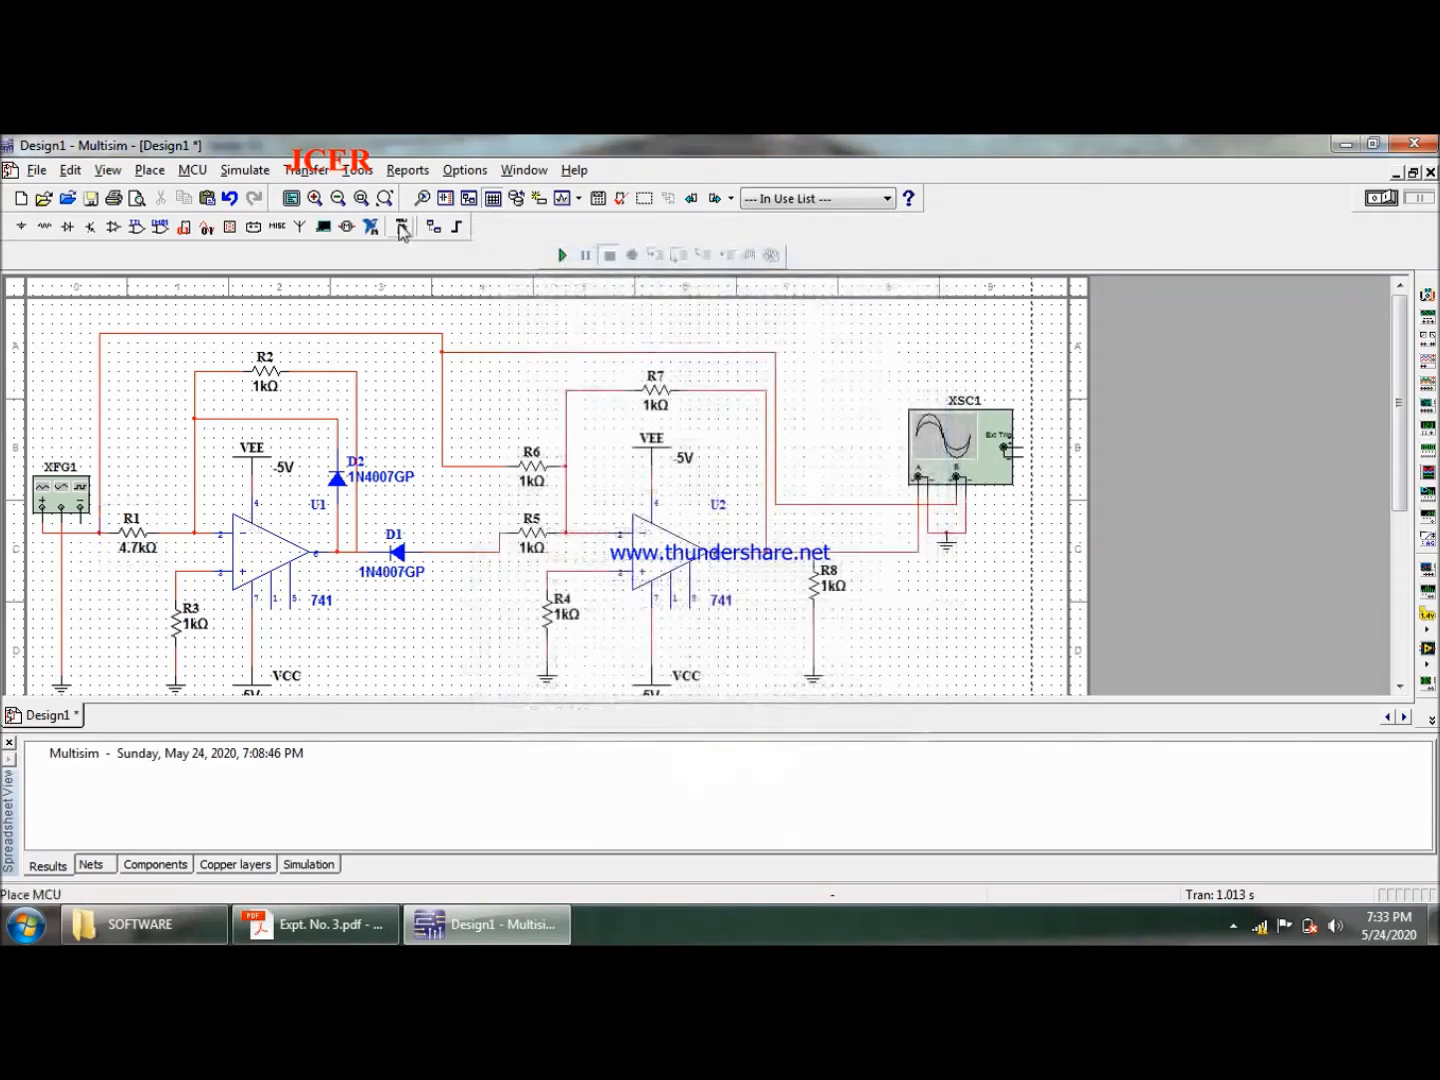
# - Set feedback resistor R2 to 9.4 kΩ
pyautogui.click(265, 370)
pyautogui.doubleClick(266, 371)
pyautogui.write('9')
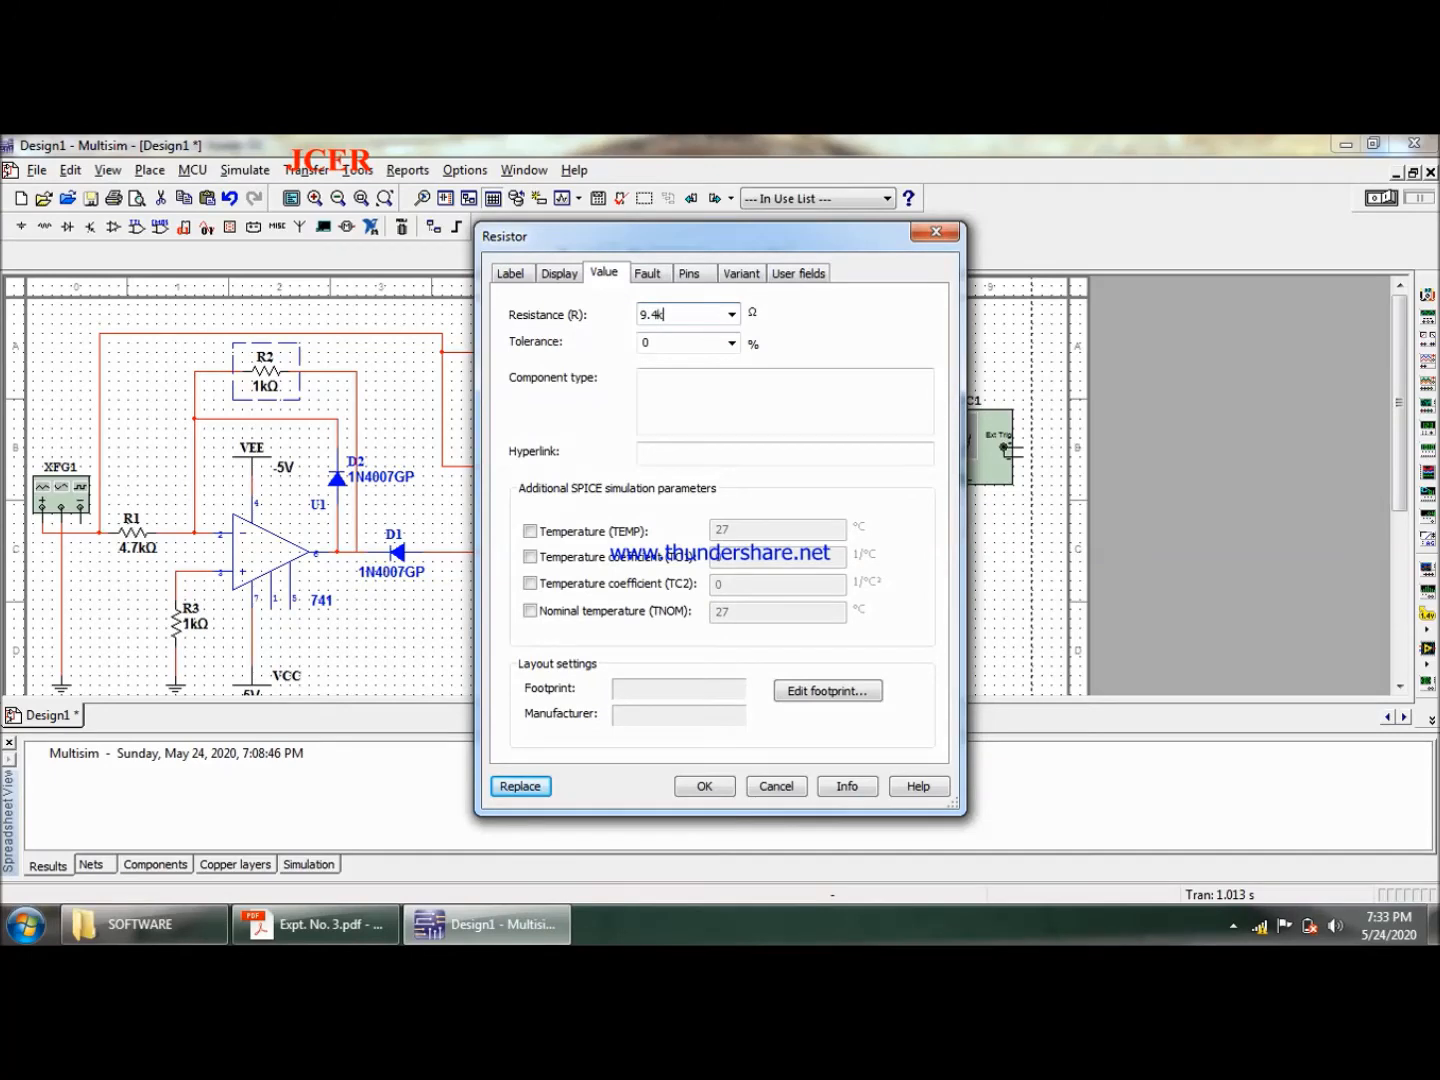
pyautogui.write('.4k')
pyautogui.press('Return')
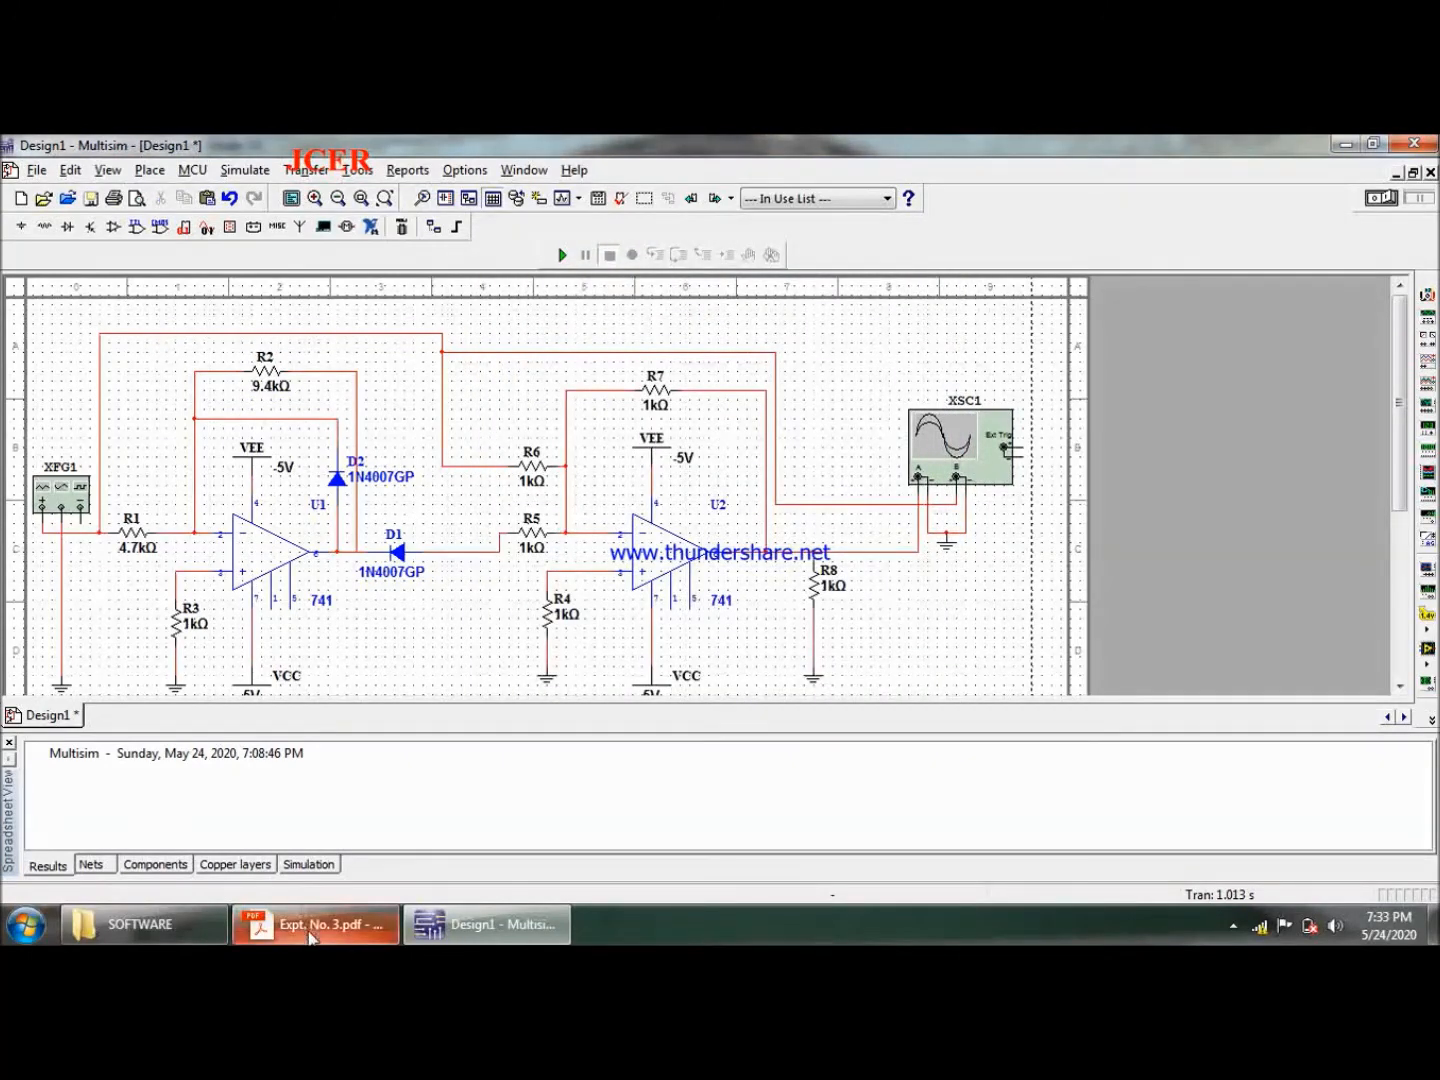
# - Check the PDF diagram and set R3 at U1's non-inverting input to 3.3 kΩ in Multisim
pyautogui.click(311, 935)
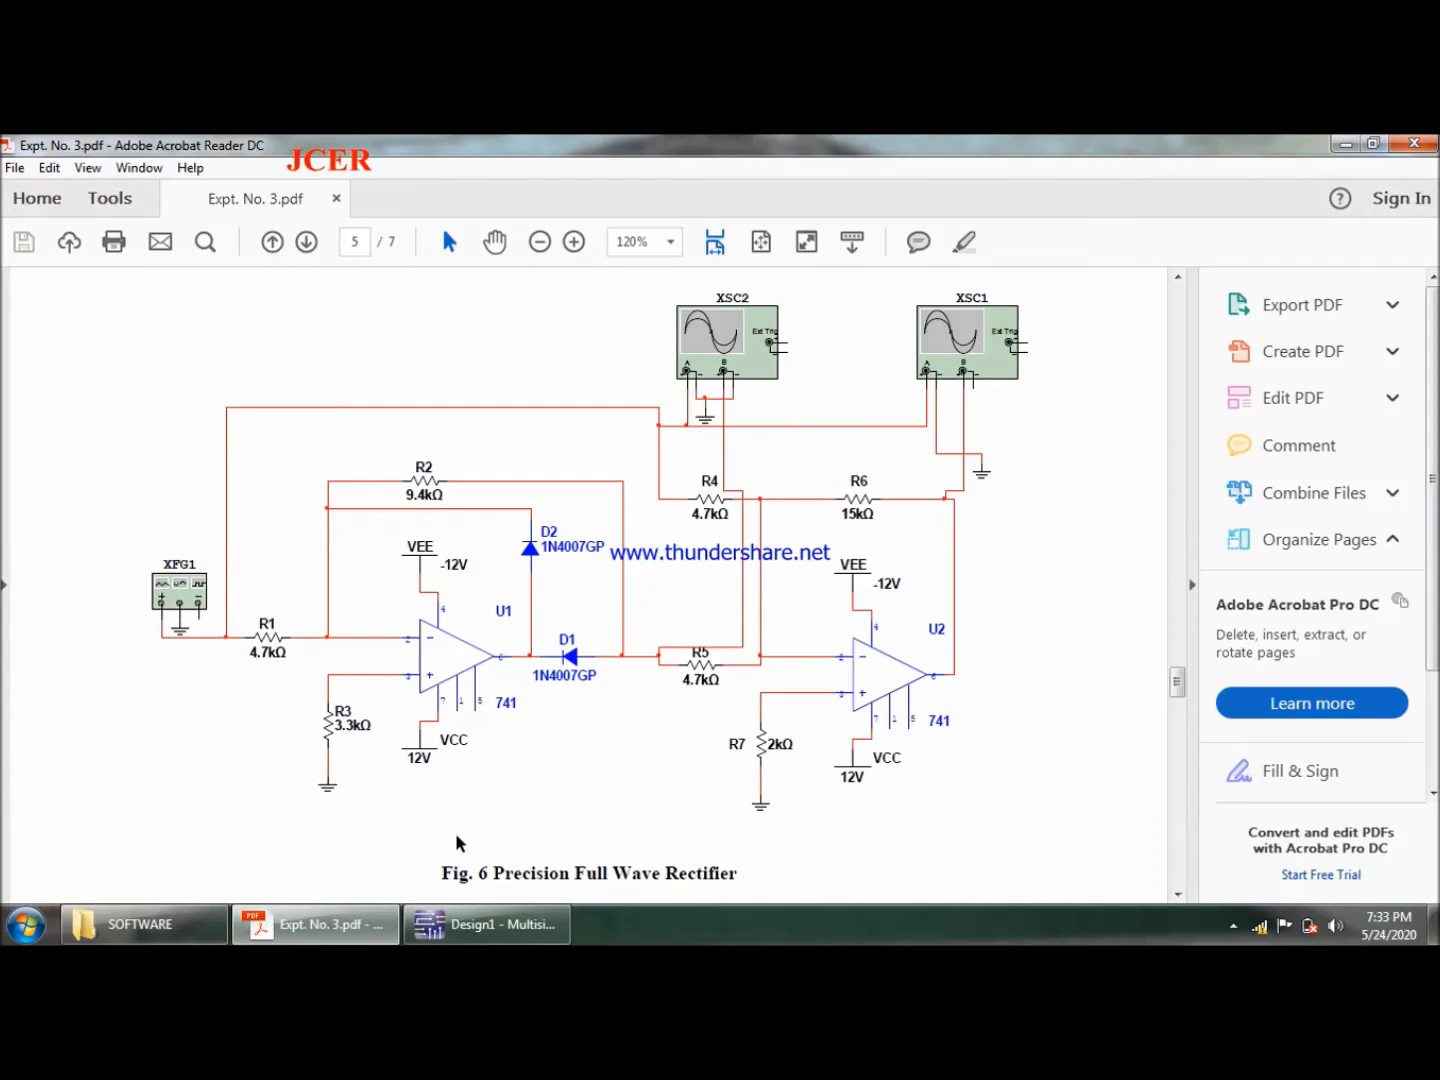
pyautogui.click(483, 928)
pyautogui.doubleClick(181, 630)
pyautogui.write('3.3k')
pyautogui.press('Return')
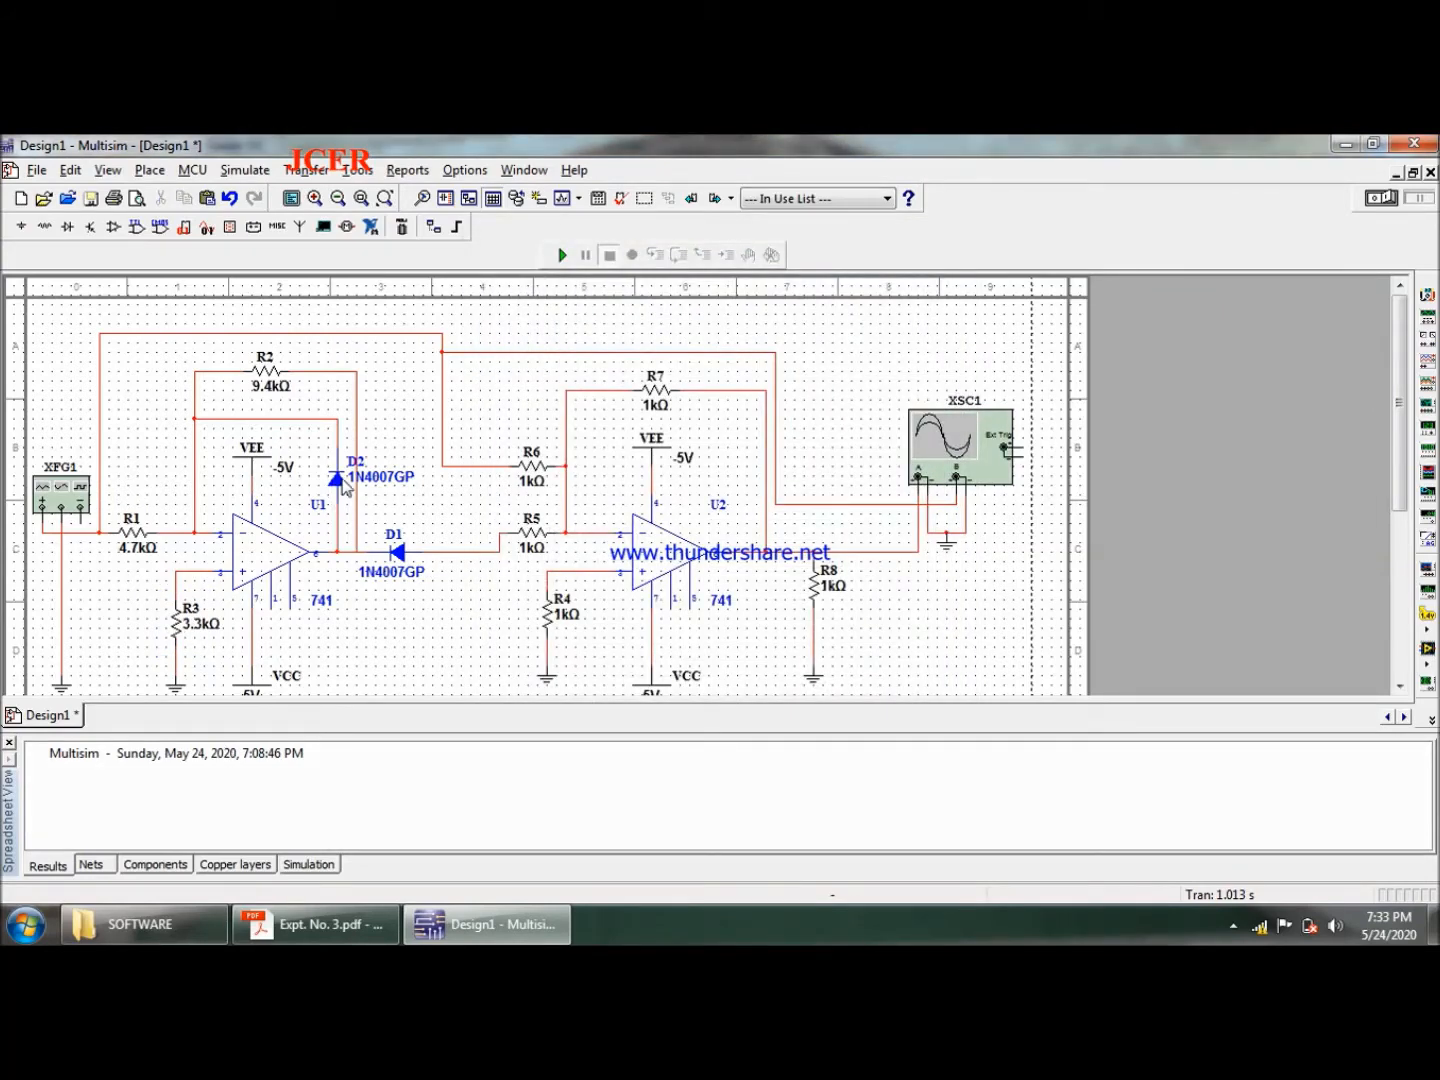
# - Consult the PDF diagram and set both R6 and R5 in Multisim to 4.7 kΩ
pyautogui.click(335, 932)
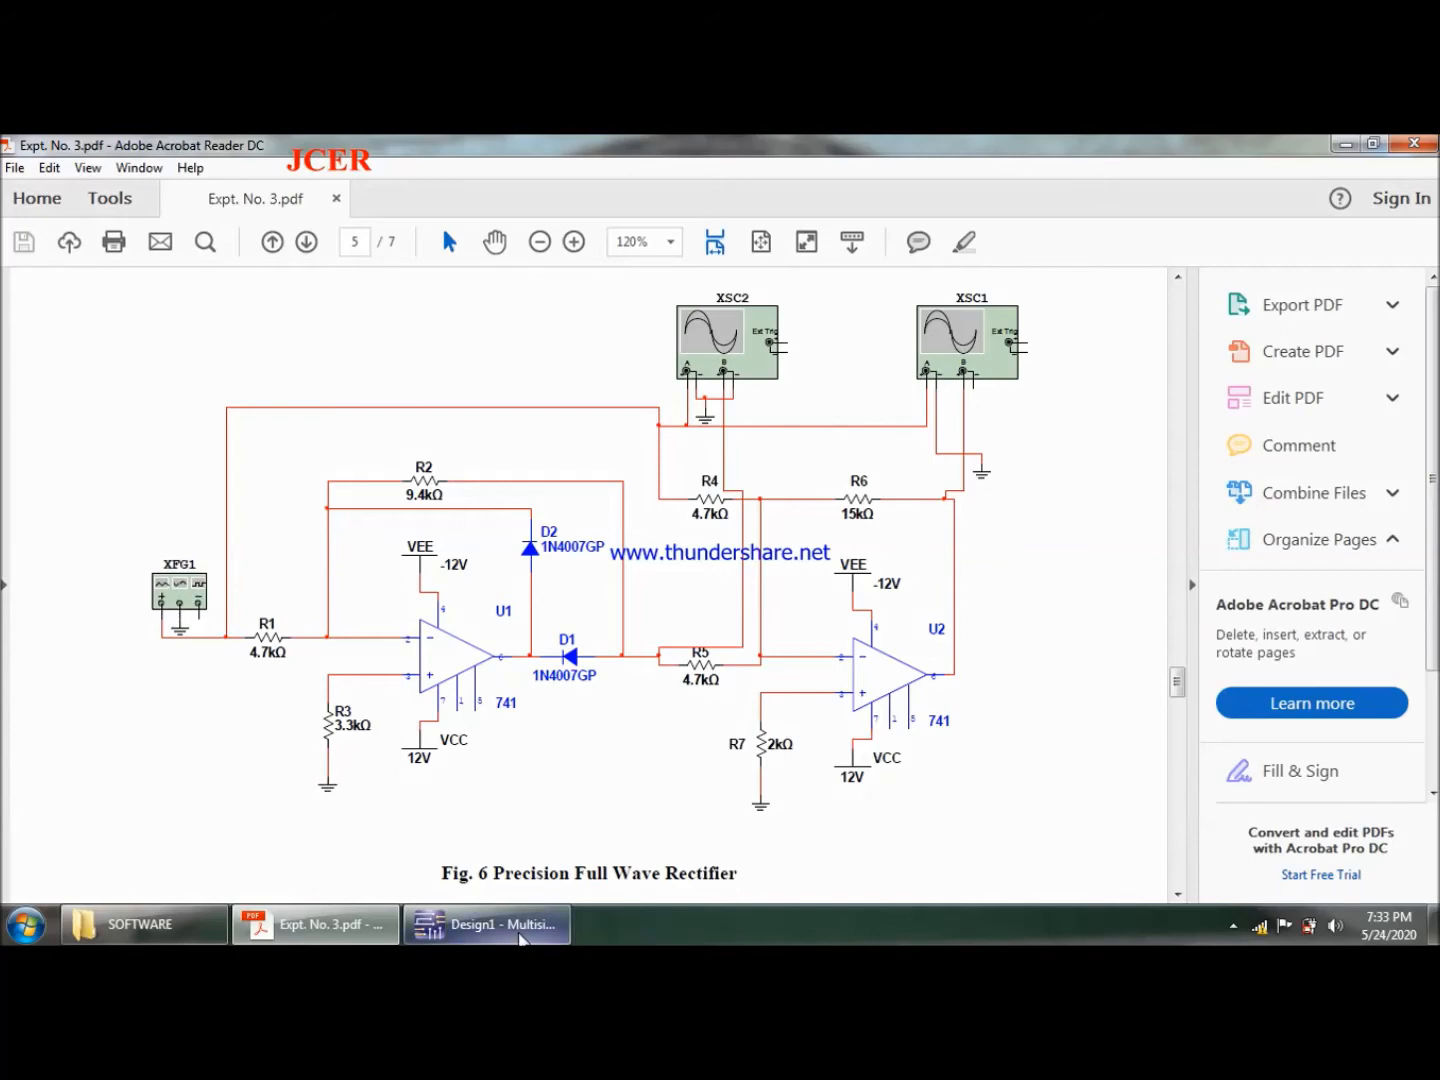
pyautogui.click(490, 926)
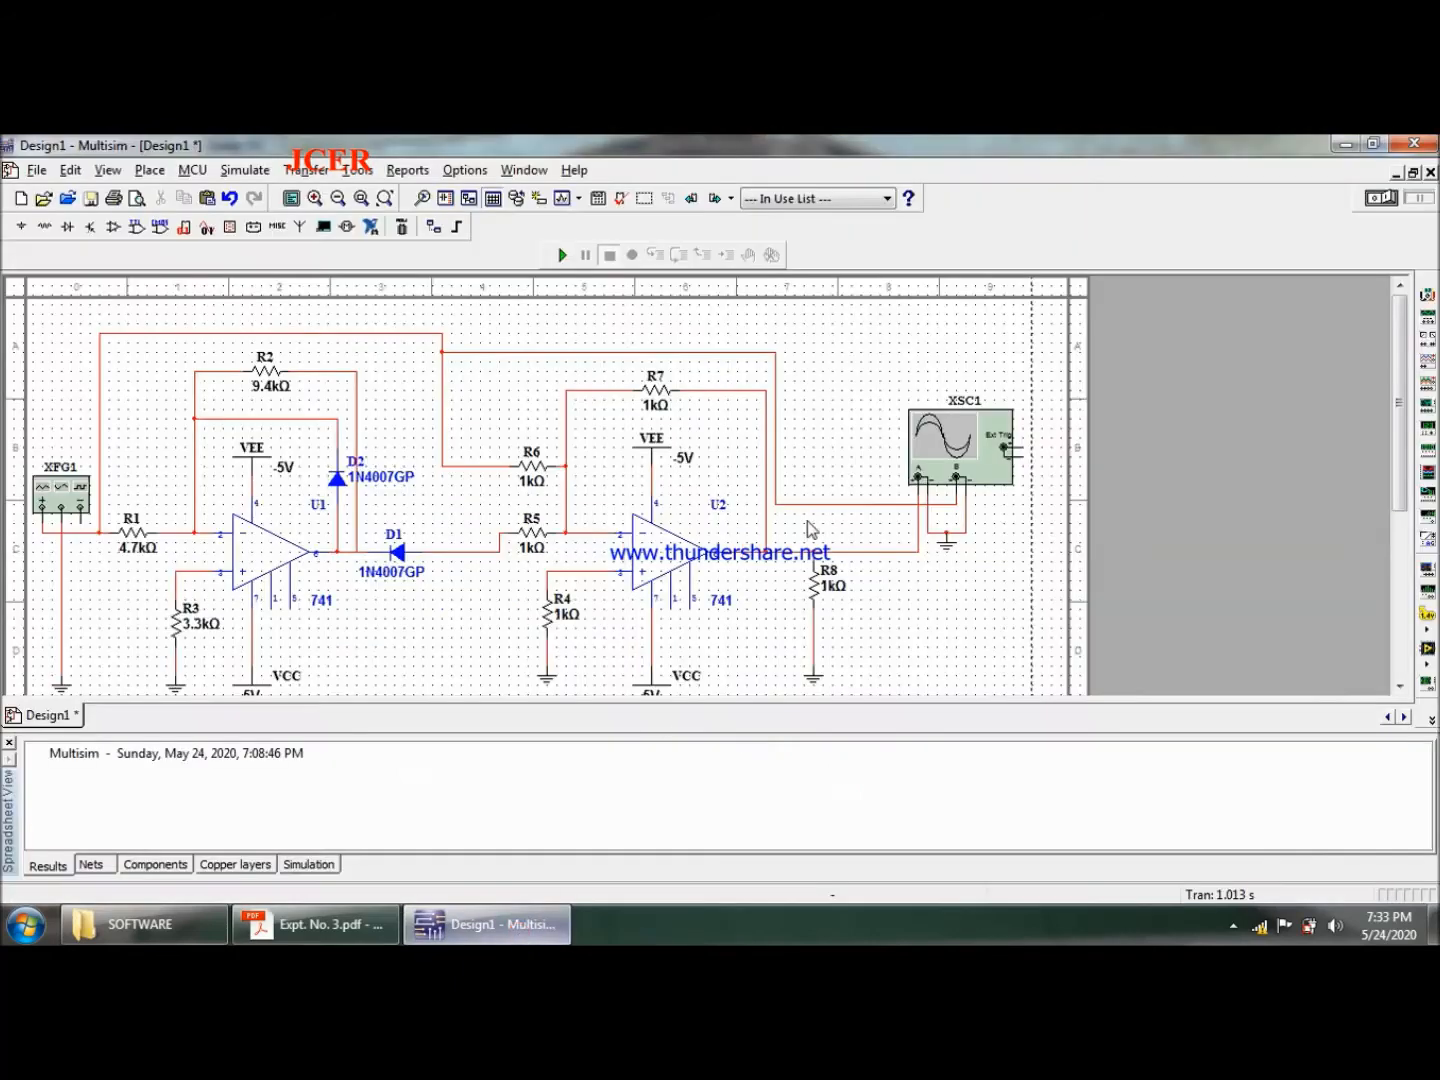
pyautogui.doubleClick(536, 467)
pyautogui.write('4.7k')
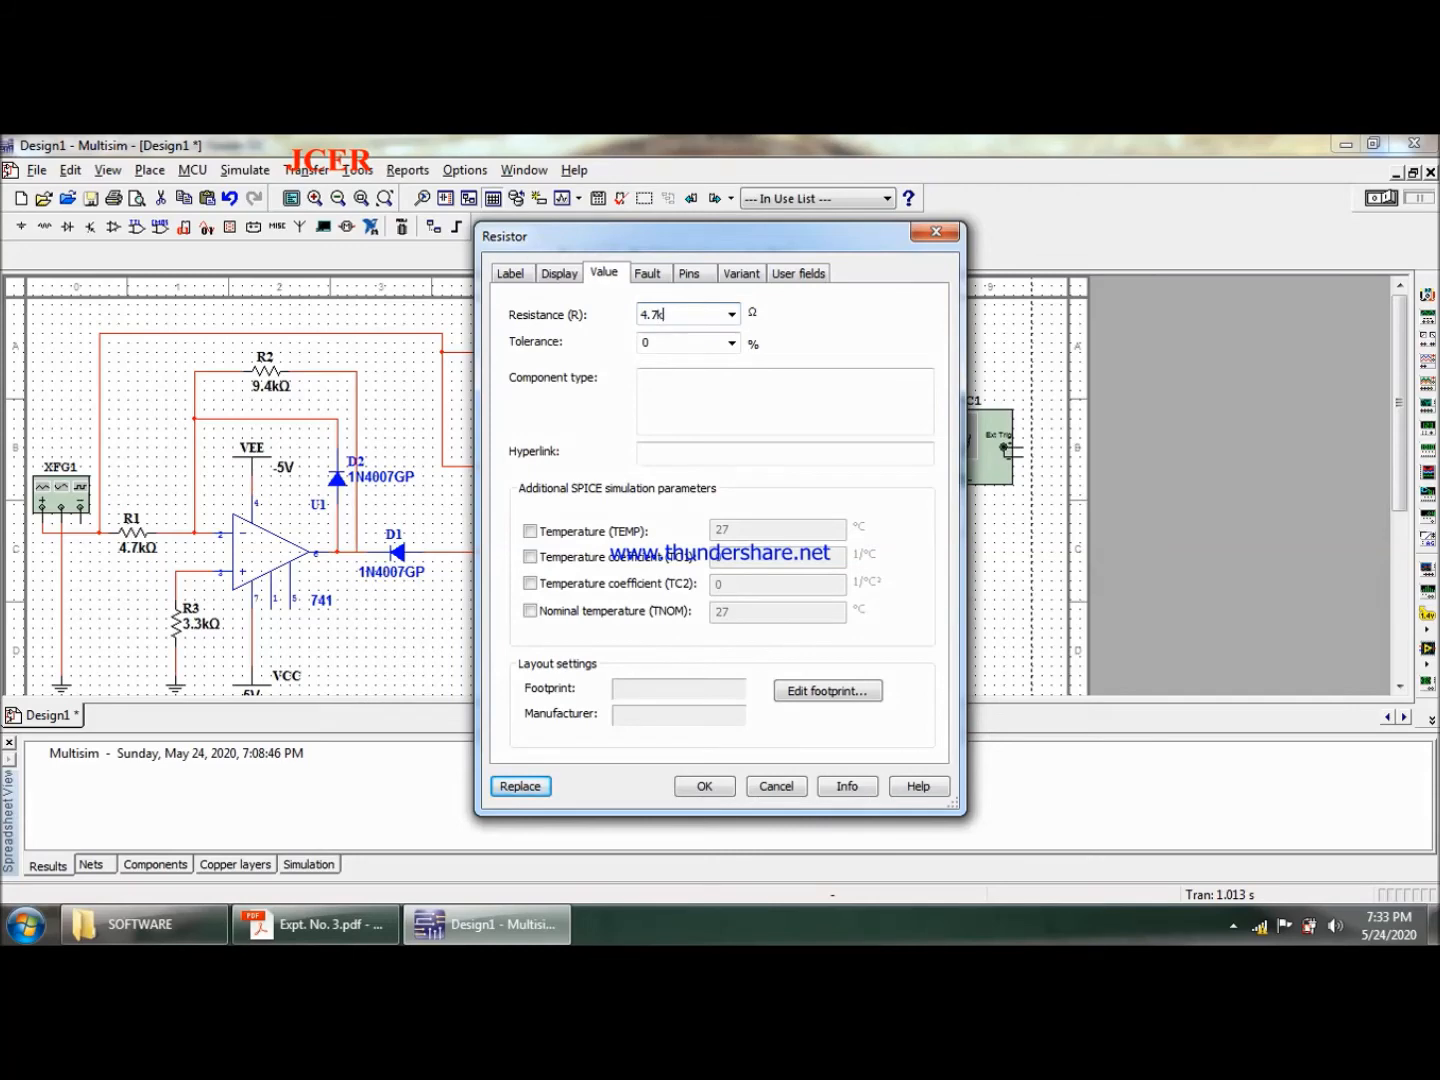
pyautogui.press('Return')
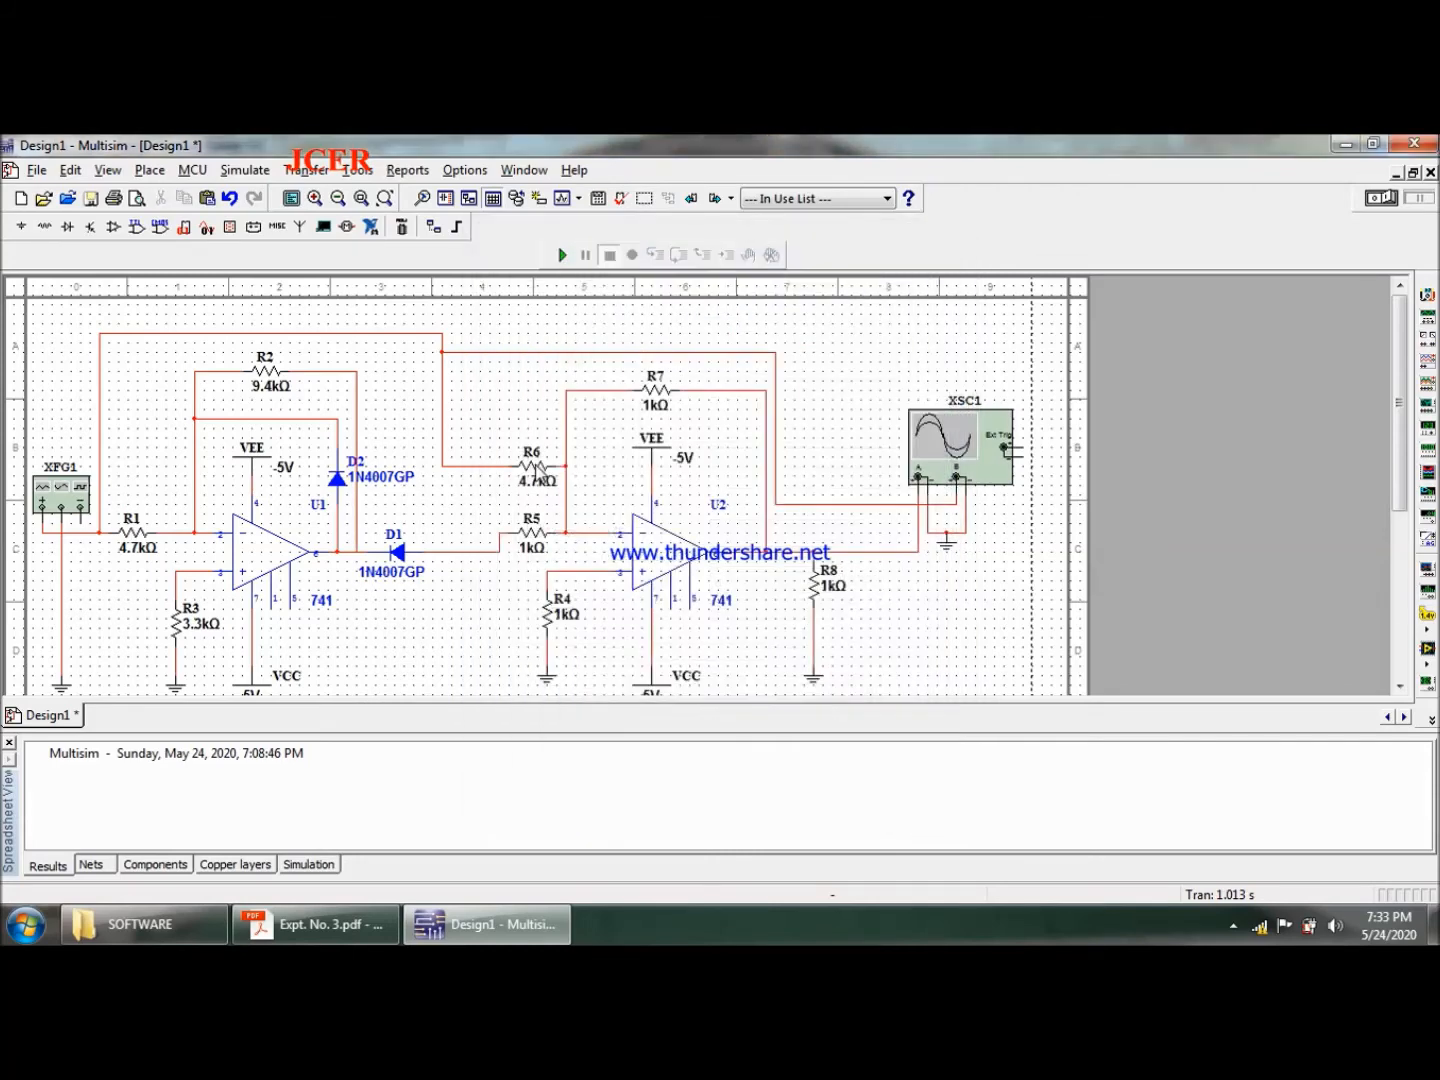
pyautogui.doubleClick(530, 534)
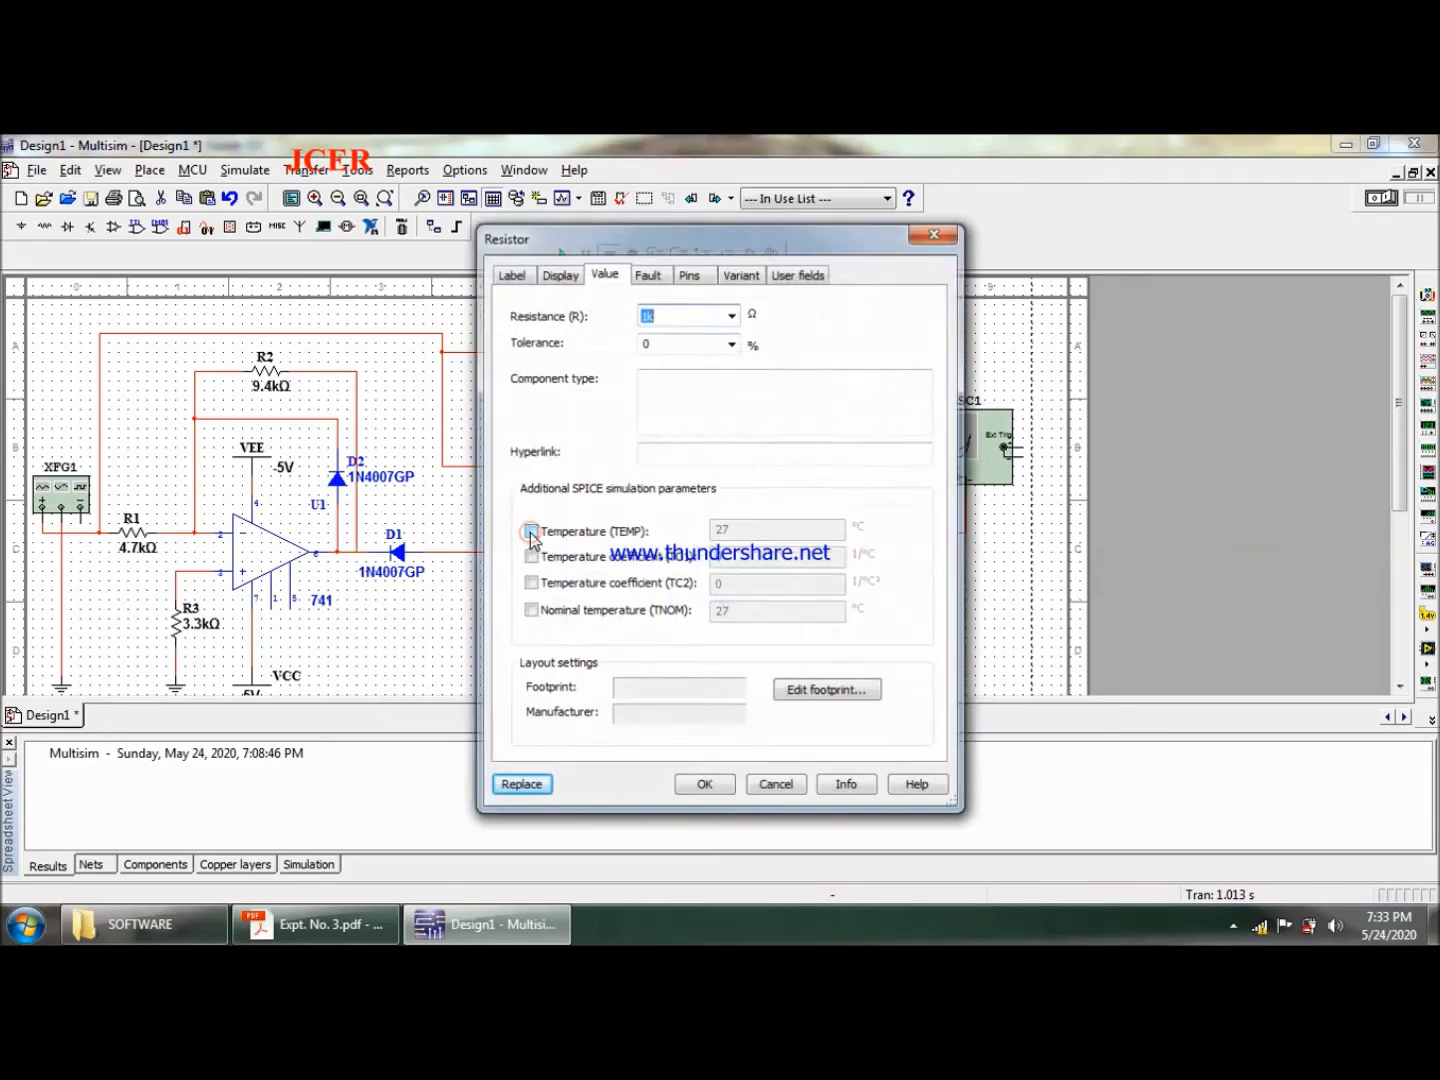
pyautogui.write('4.7')
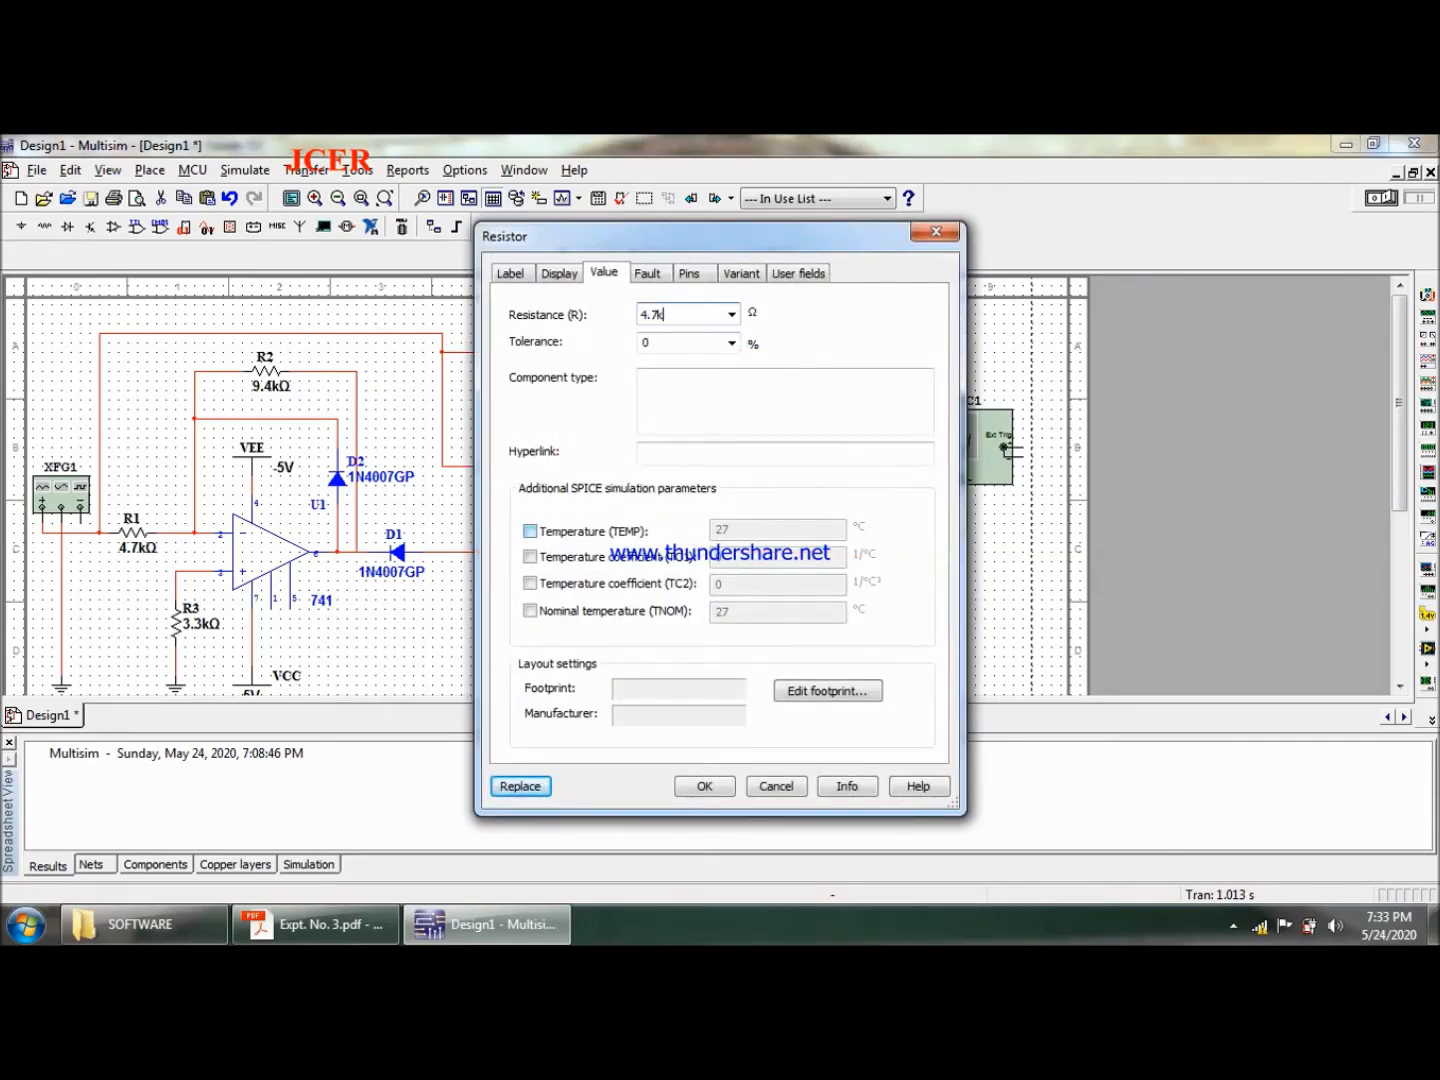
pyautogui.press('Return')
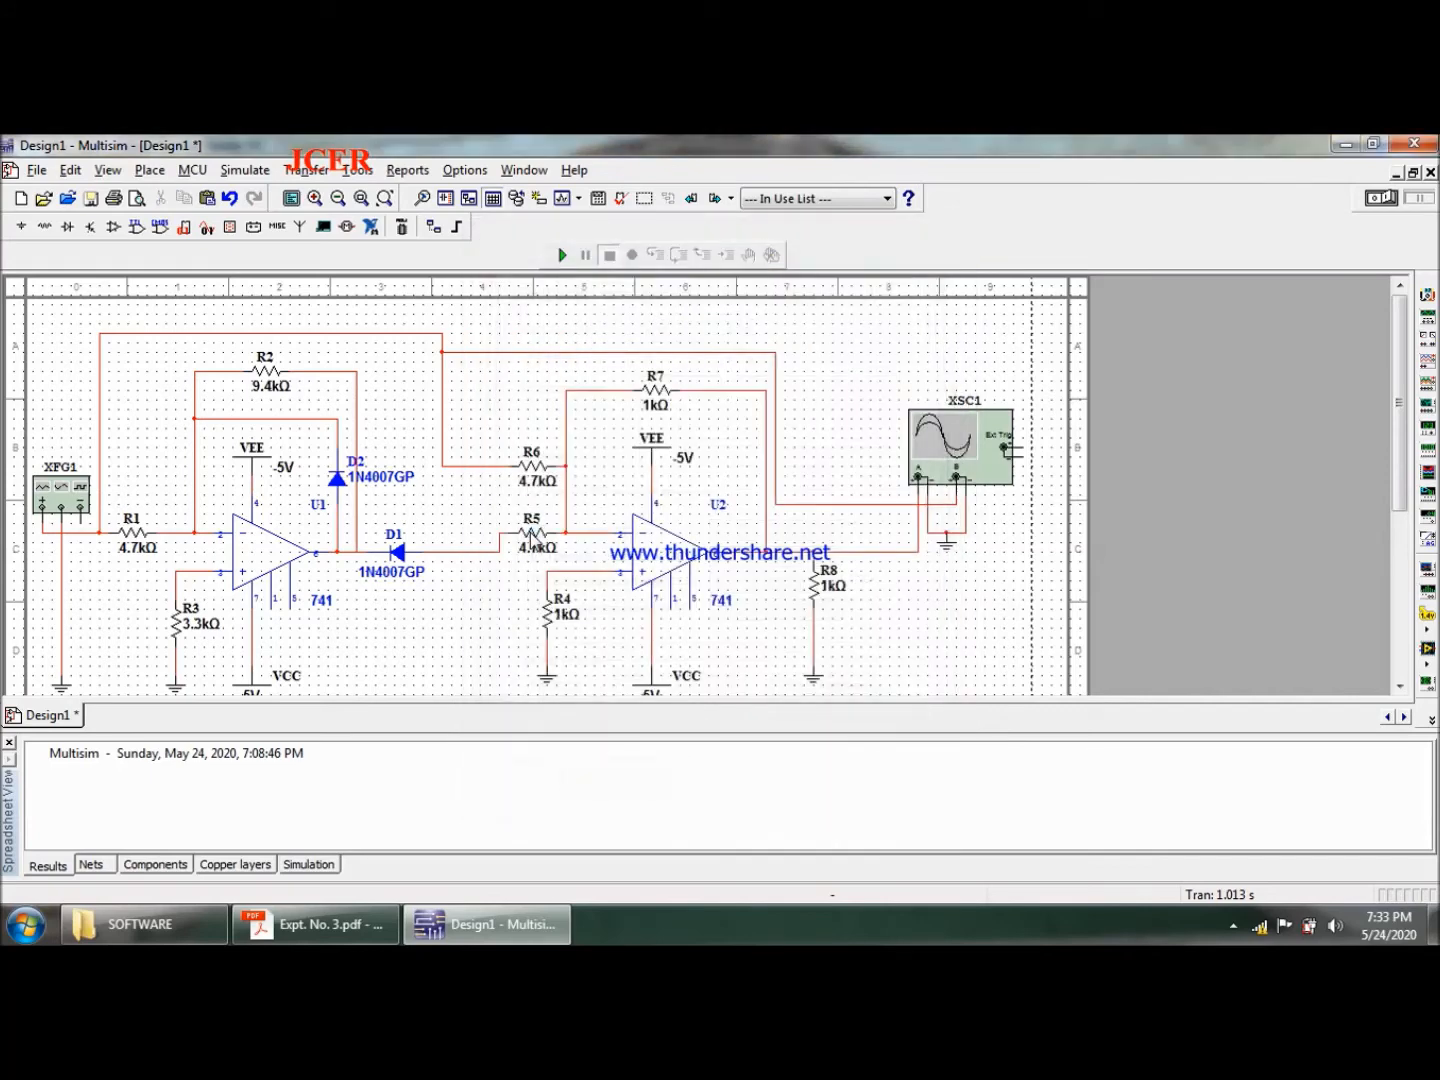
# - Set R4 to 2 kΩ and, after checking the PDF diagram, set feedback resistor R7 in Multisim to 15 kΩ
pyautogui.doubleClick(553, 620)
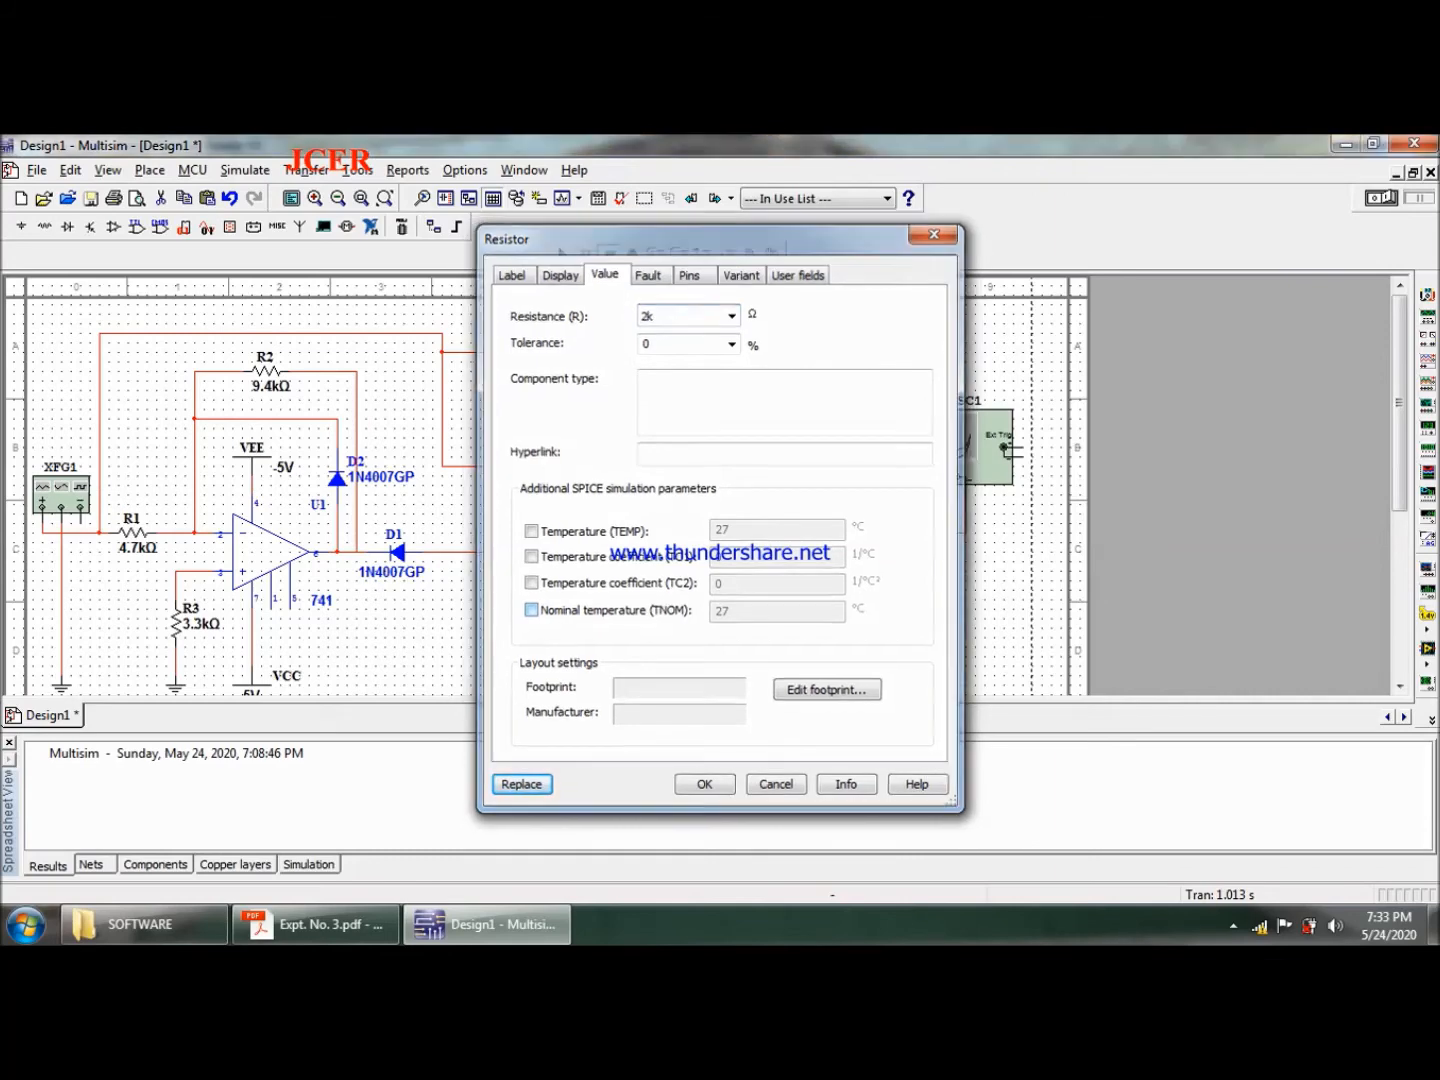
pyautogui.press('Return')
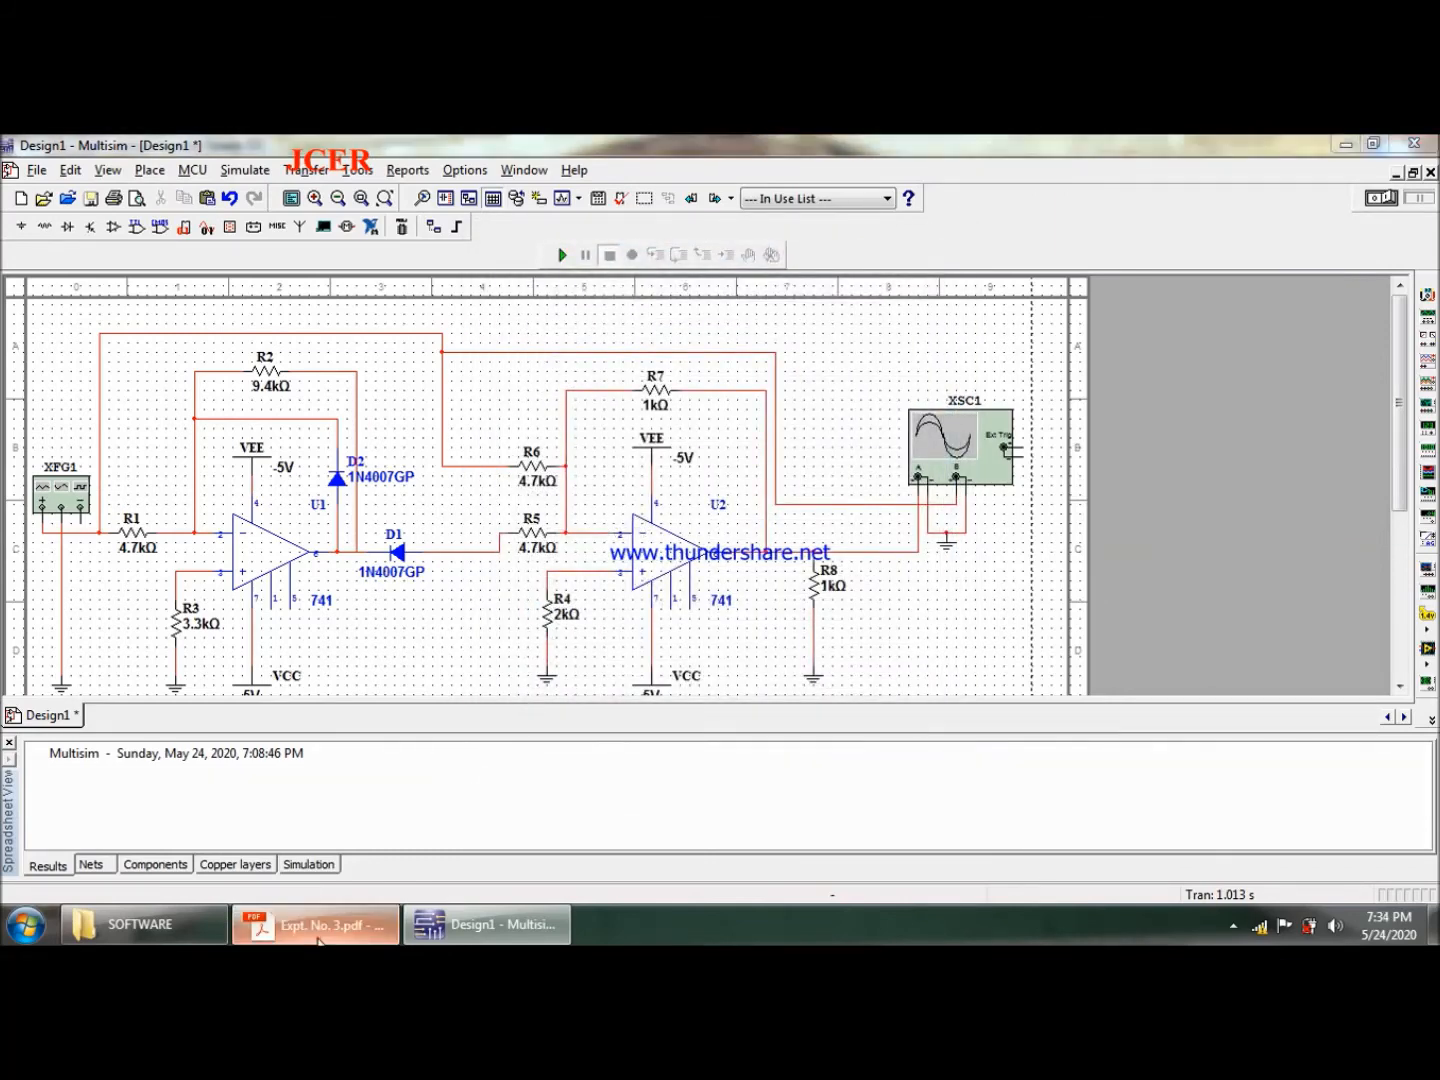
pyautogui.click(310, 923)
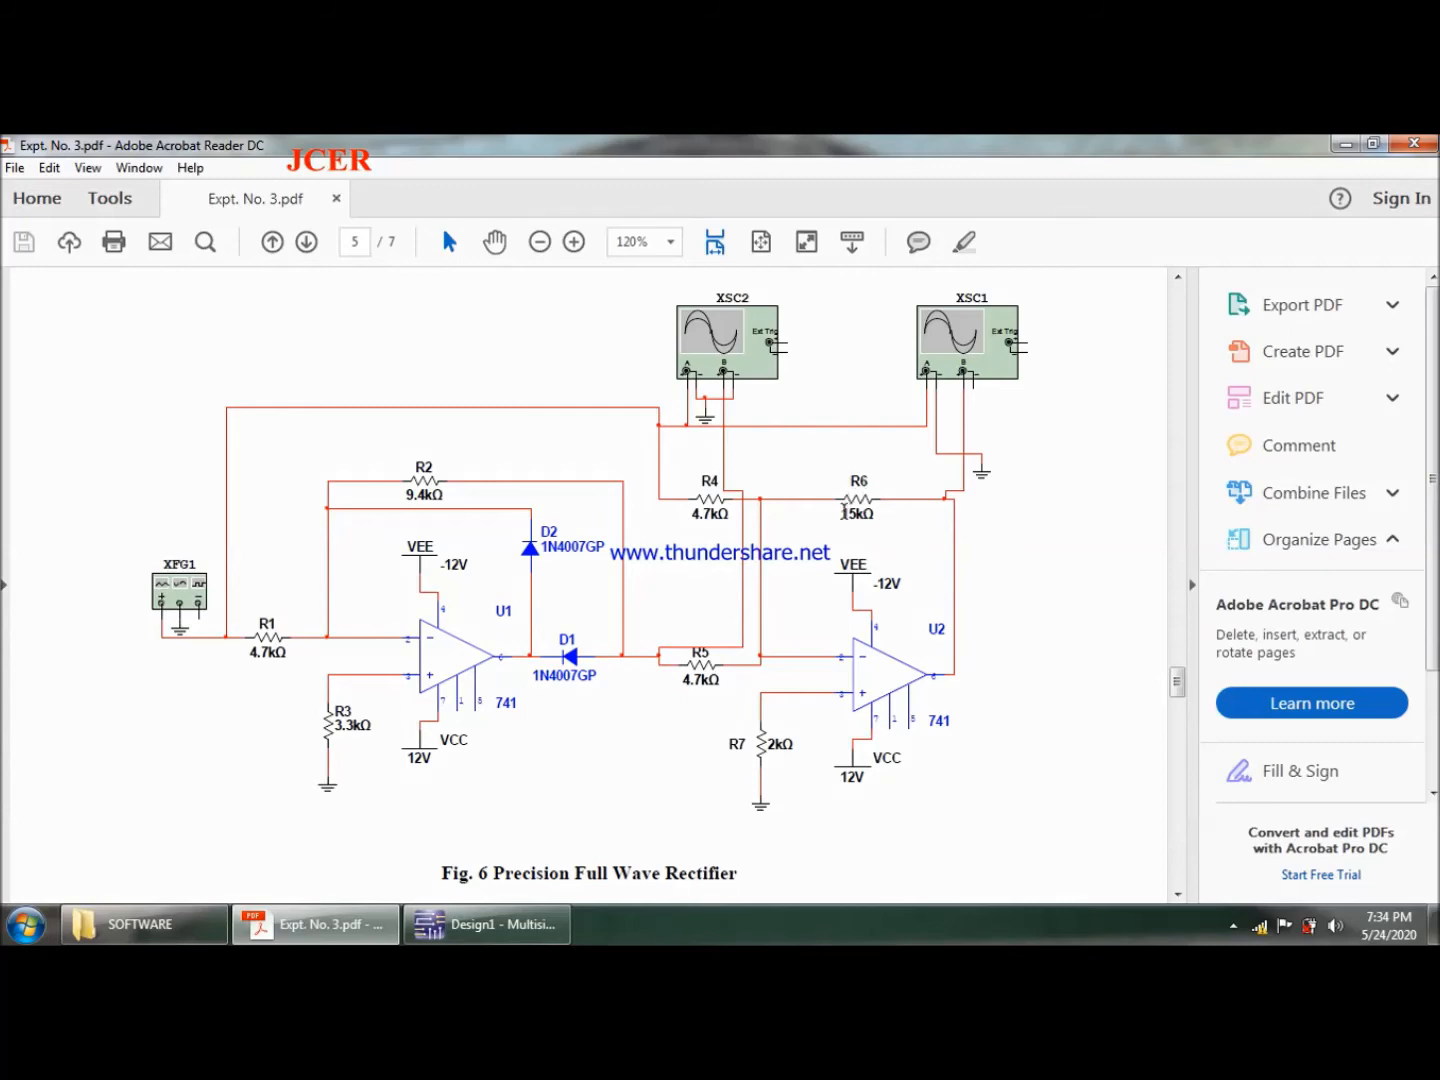
pyautogui.click(488, 924)
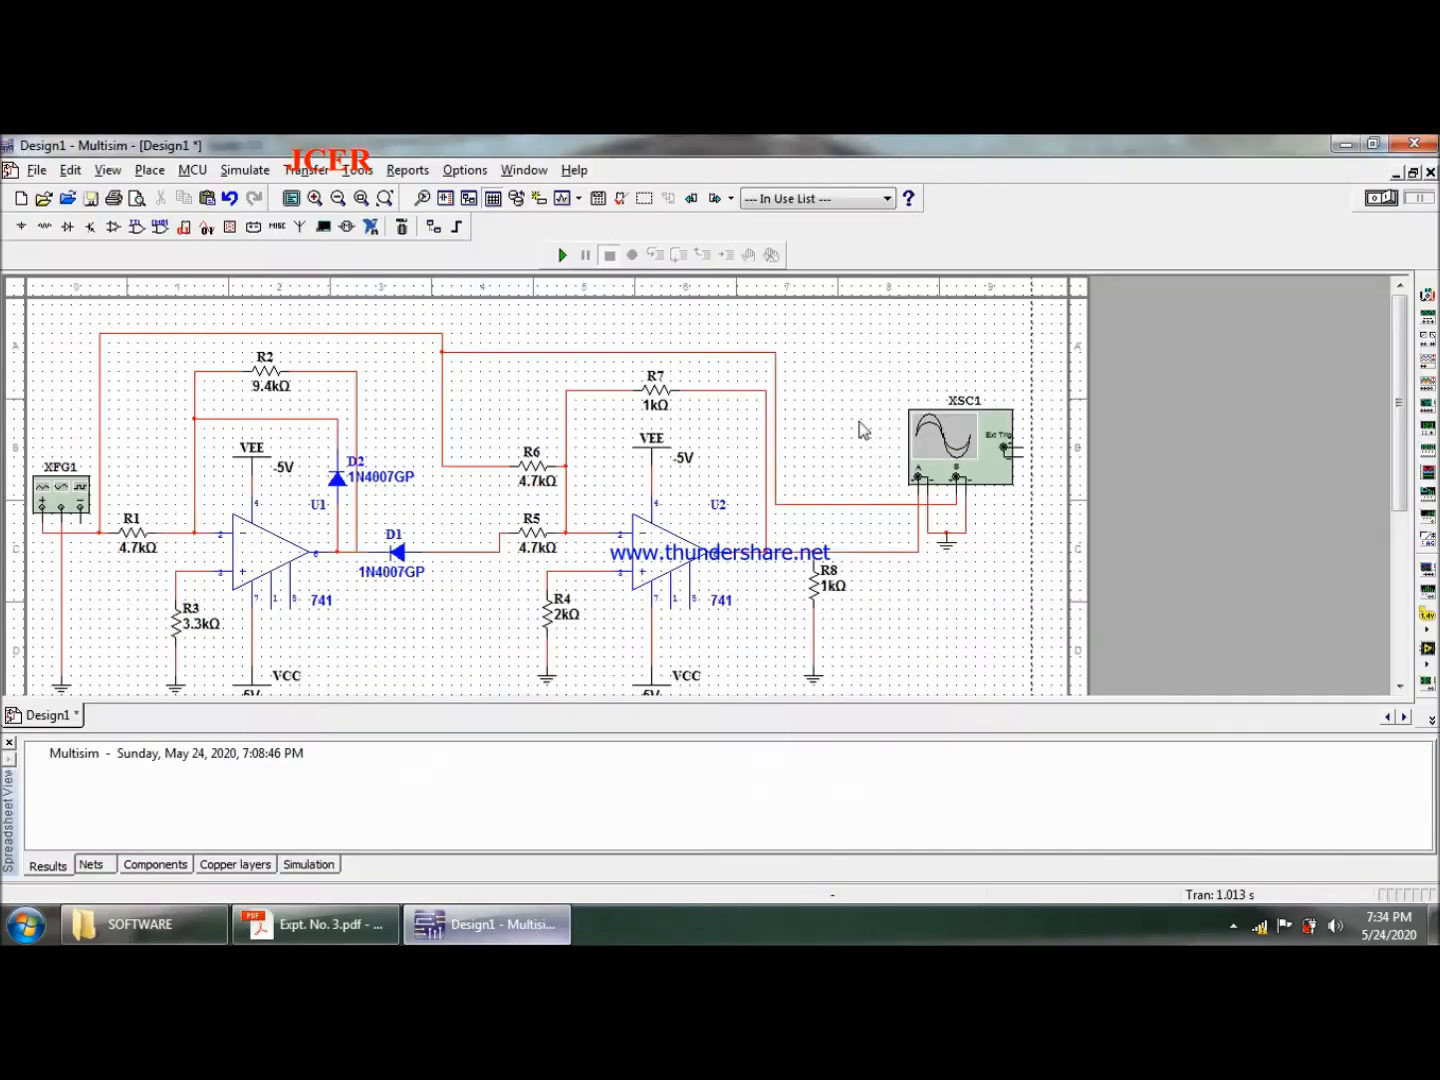
pyautogui.click(667, 391)
pyautogui.doubleClick(667, 391)
pyautogui.write('115')
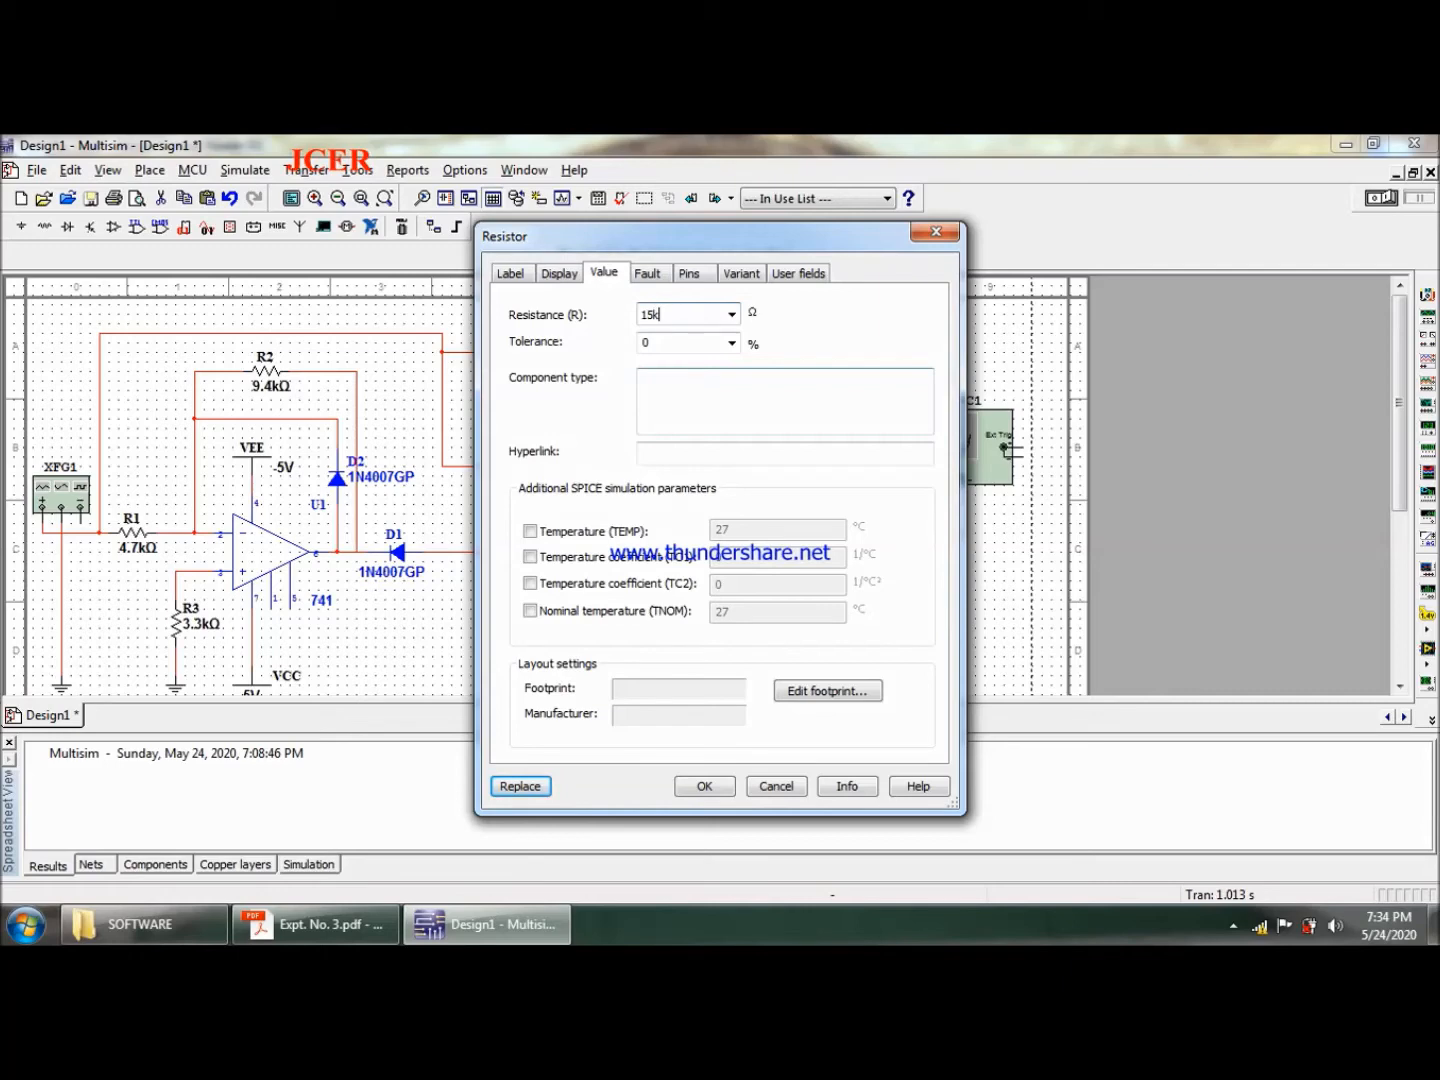
pyautogui.press('Return')
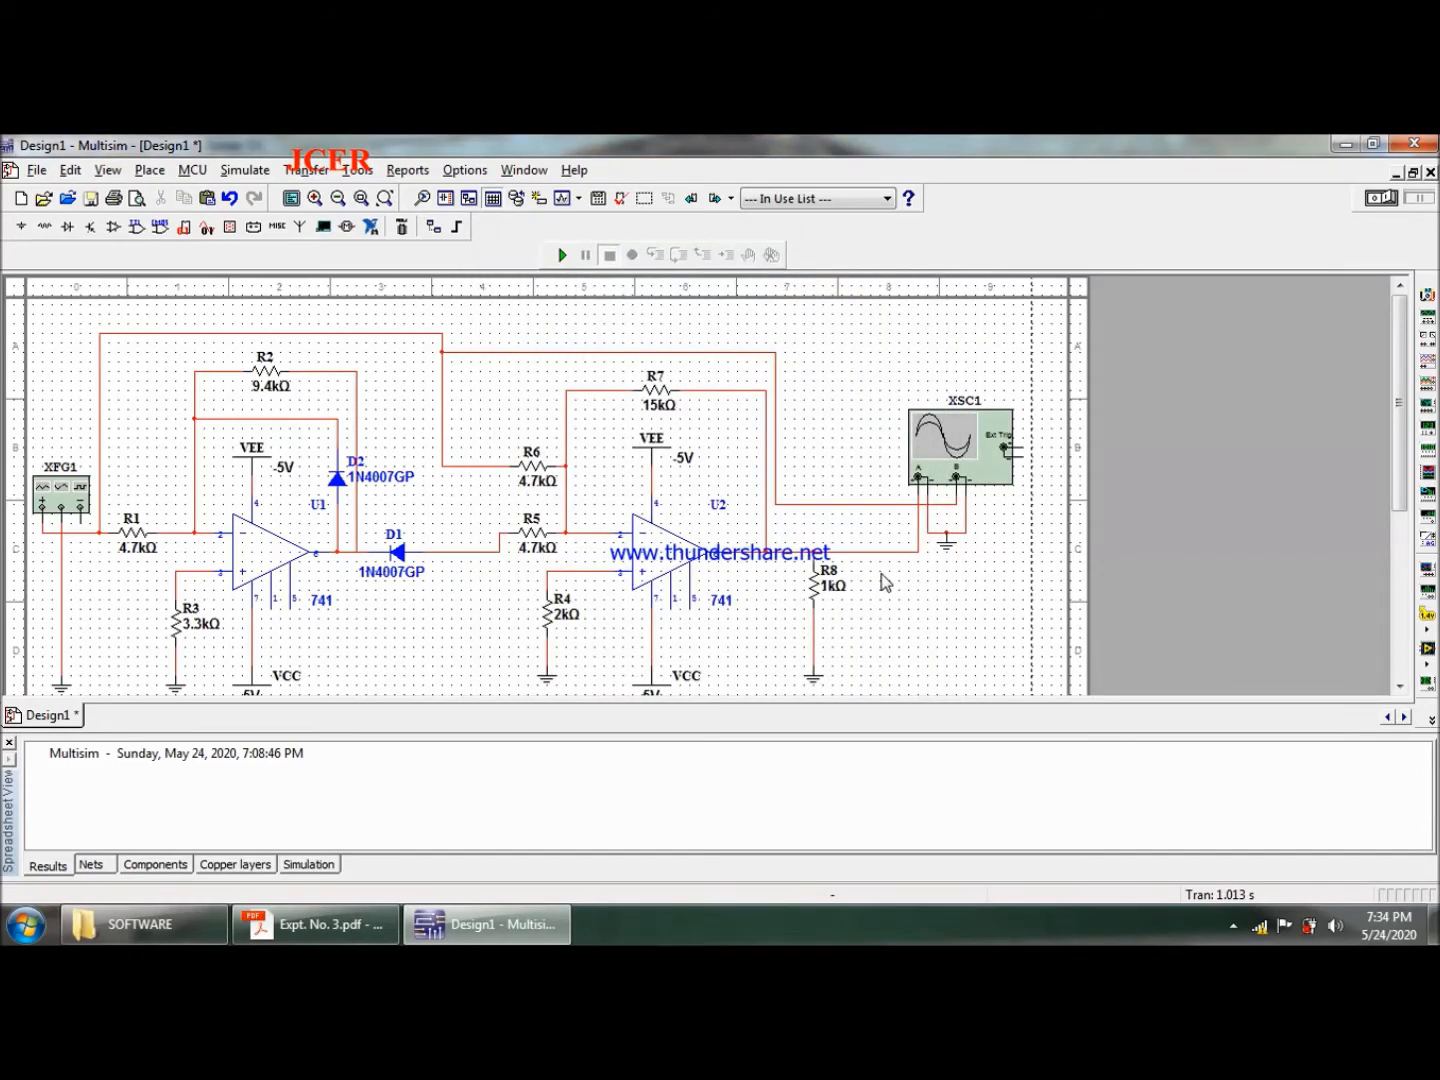
# - Set load resistor R8 to 10 kΩ and move it slightly down, level with R4
pyautogui.doubleClick(818, 587)
pyautogui.write('10k')
pyautogui.press('Return')
pyautogui.moveTo(816, 566); pyautogui.dragTo(816, 592)
pyautogui.click(945, 640)
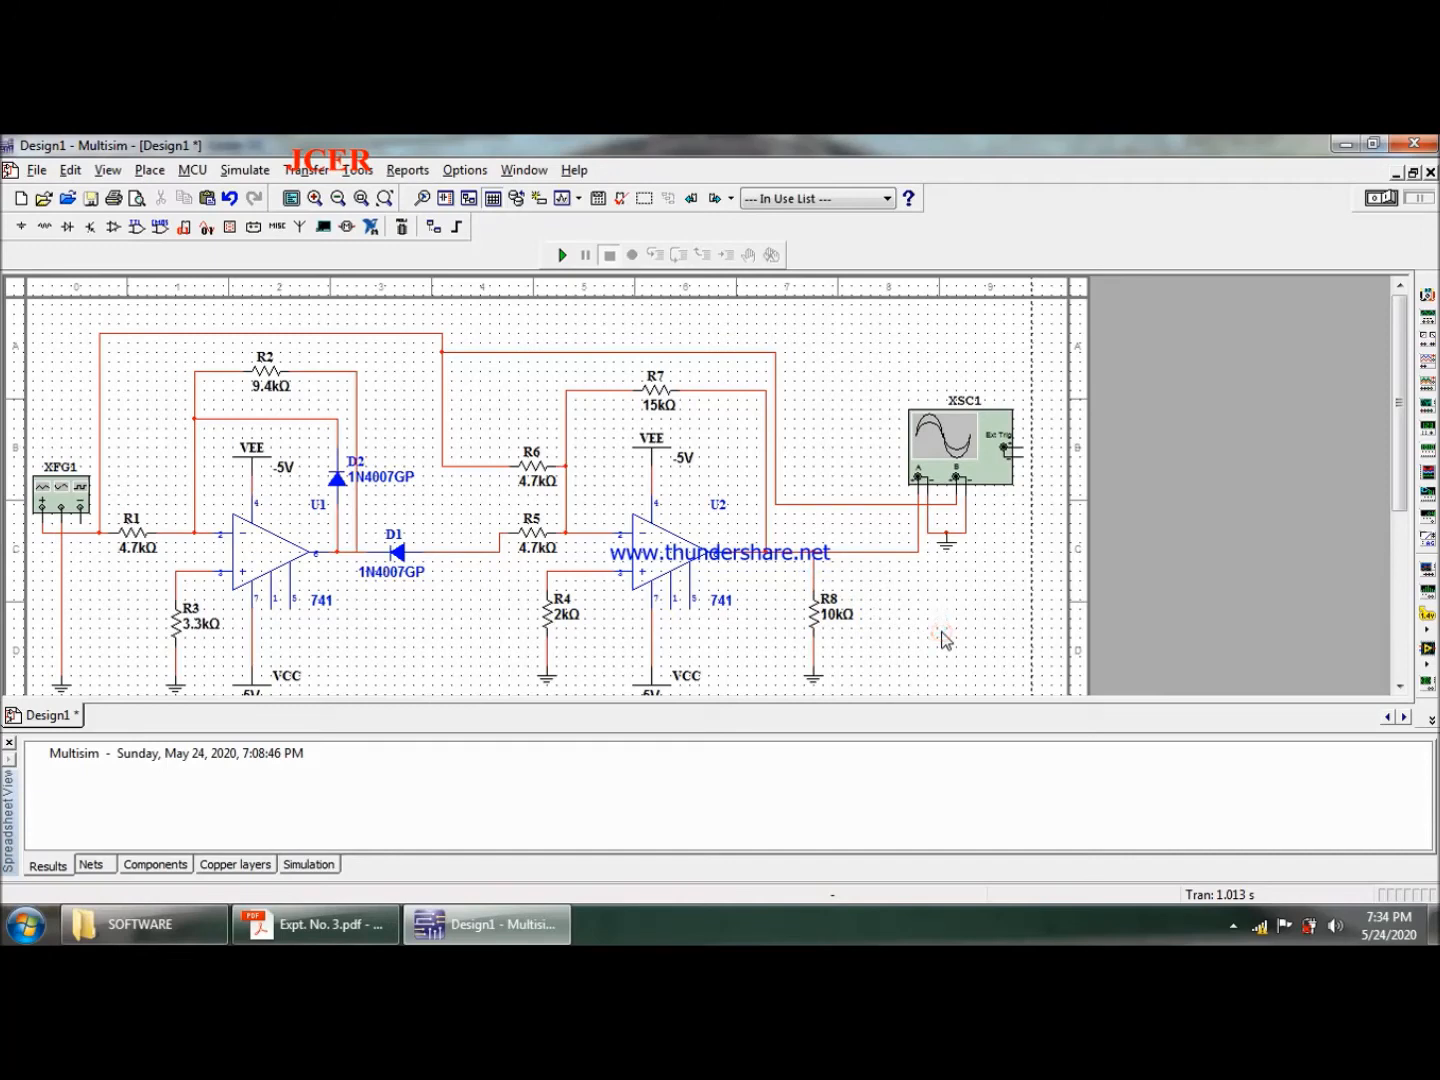
# - Set the VEE supply voltage to -12 V
pyautogui.doubleClick(253, 471)
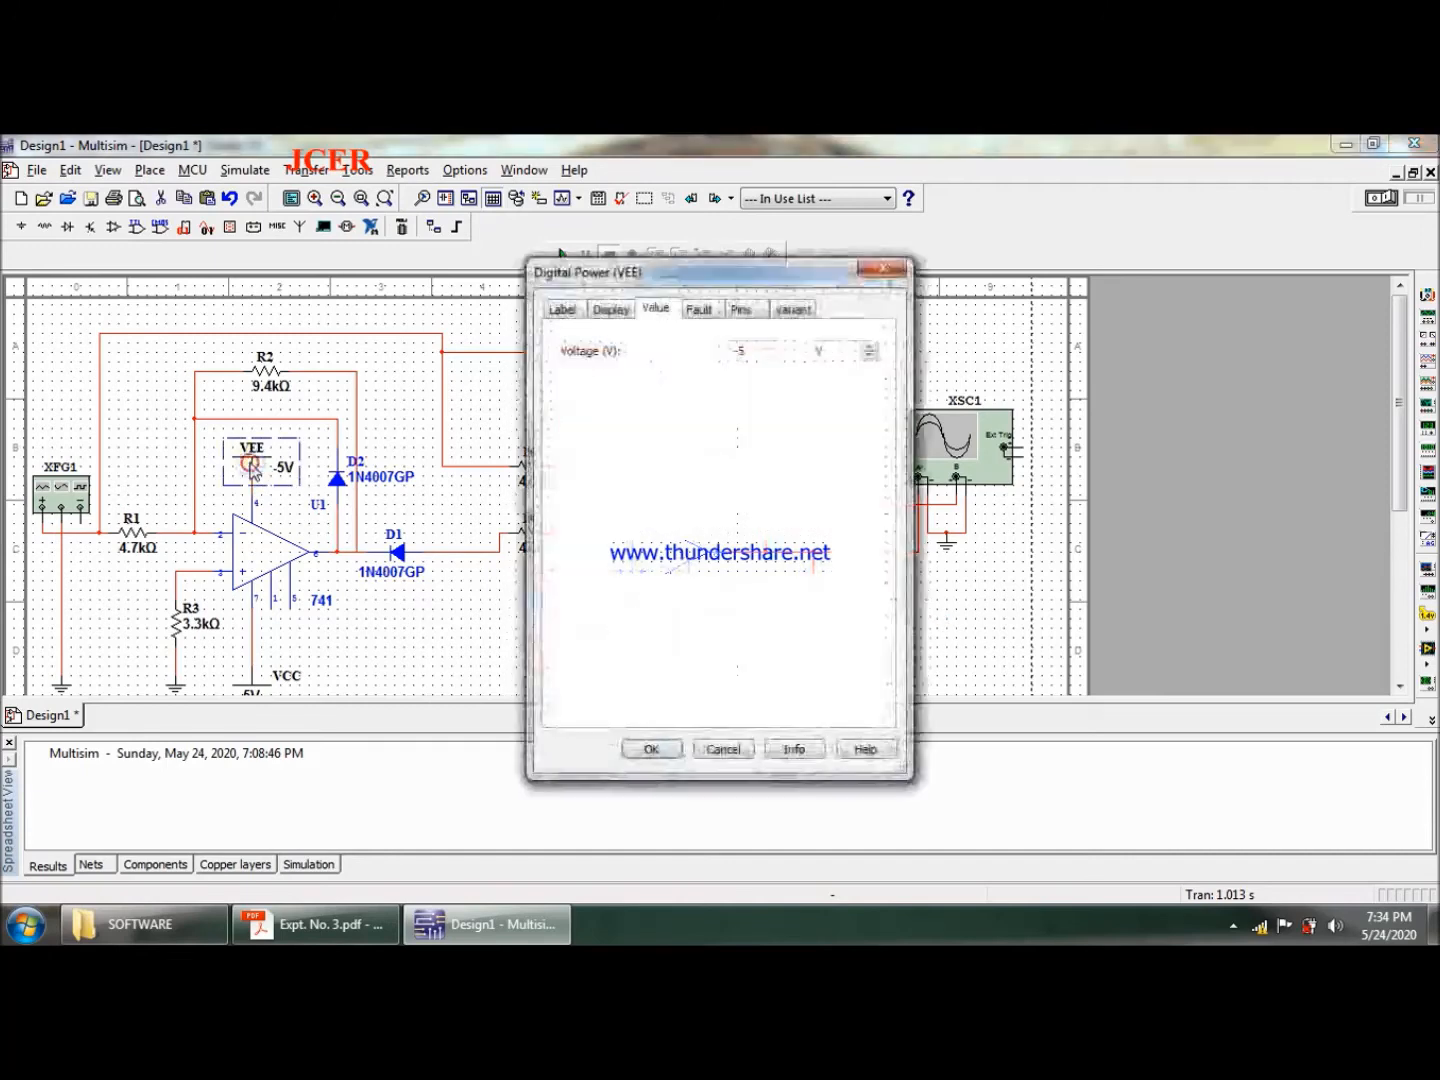
pyautogui.click(760, 350)
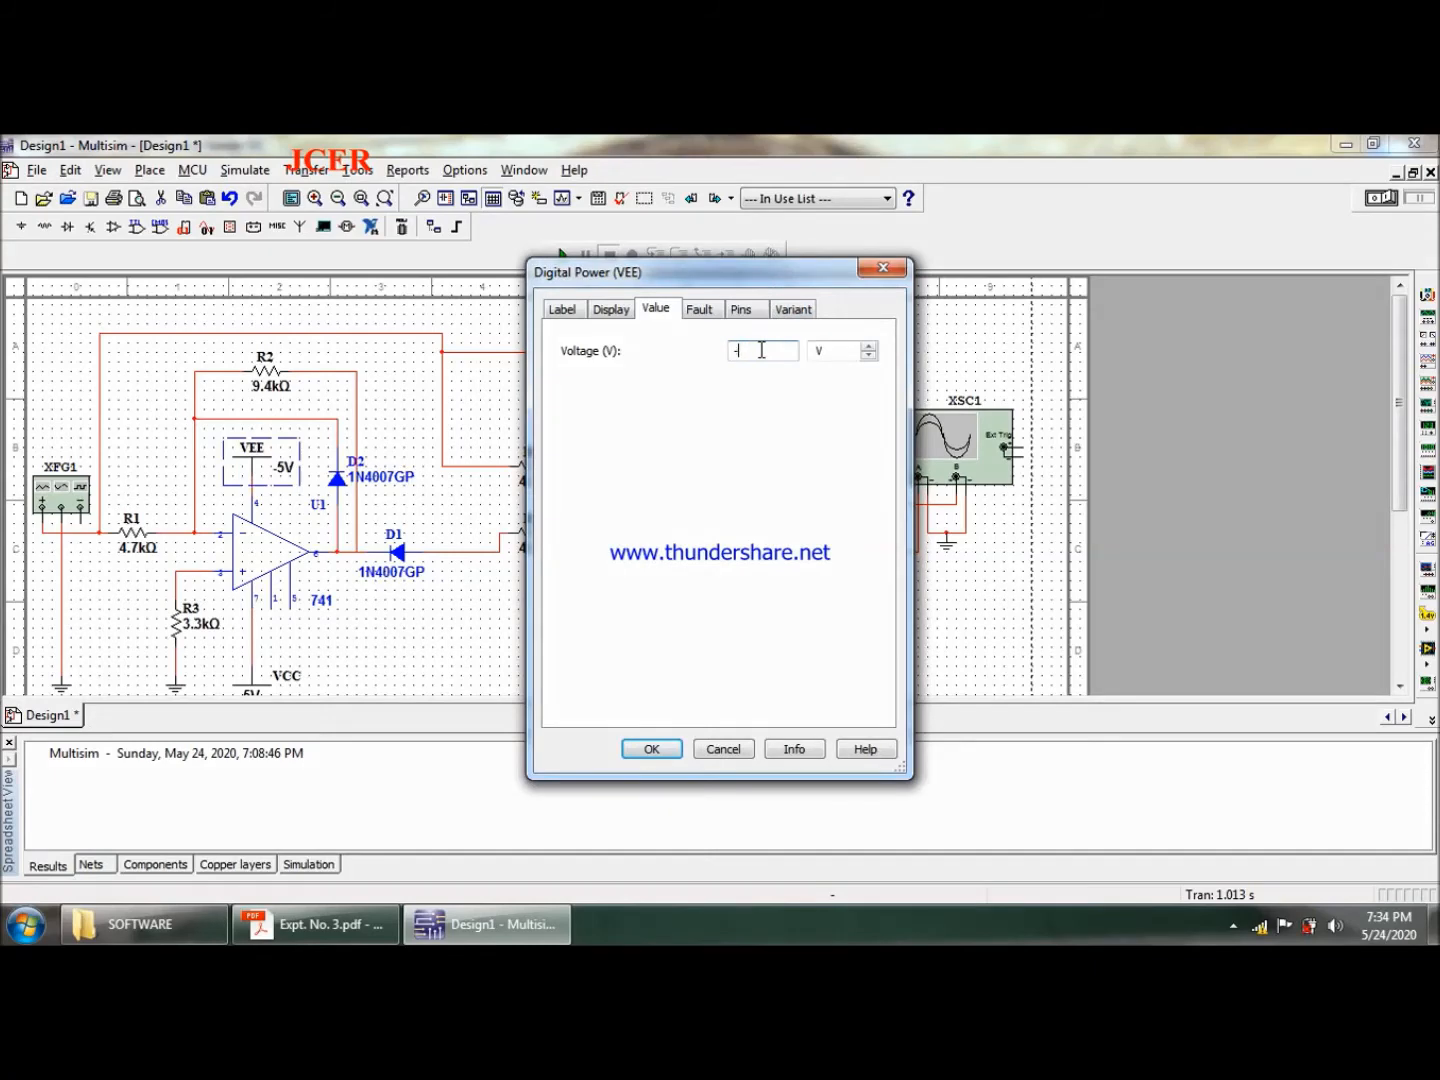
pyautogui.press('Return')
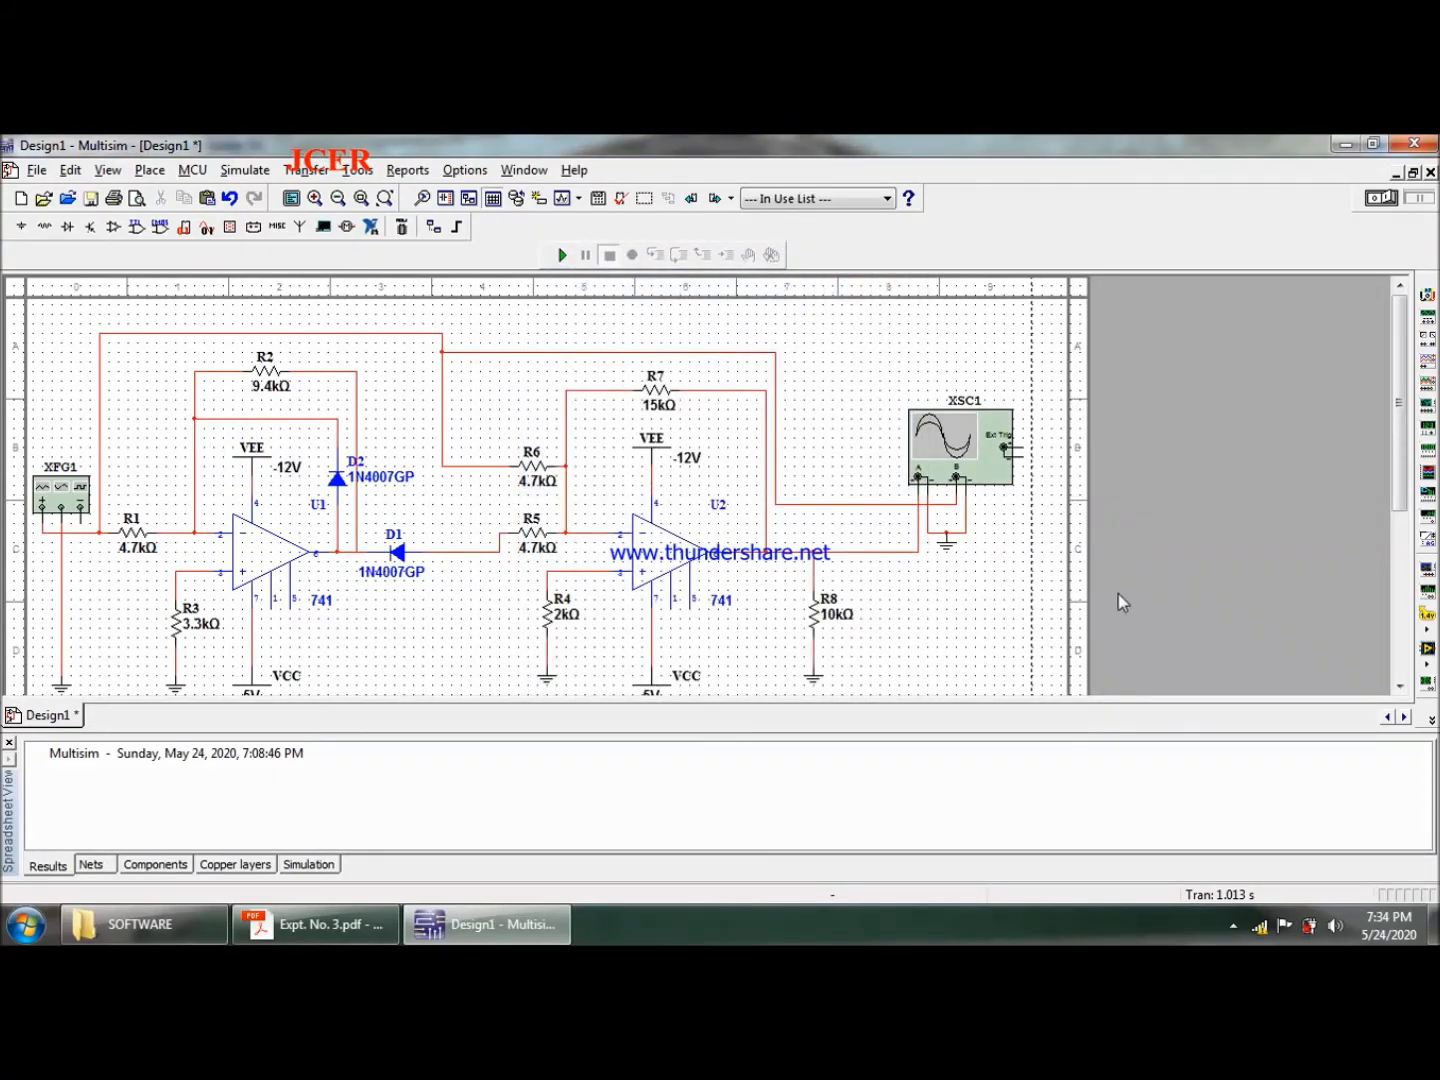
# - Set the VCC supply voltage of the op-amps to 12 V
pyautogui.click(1399, 687)
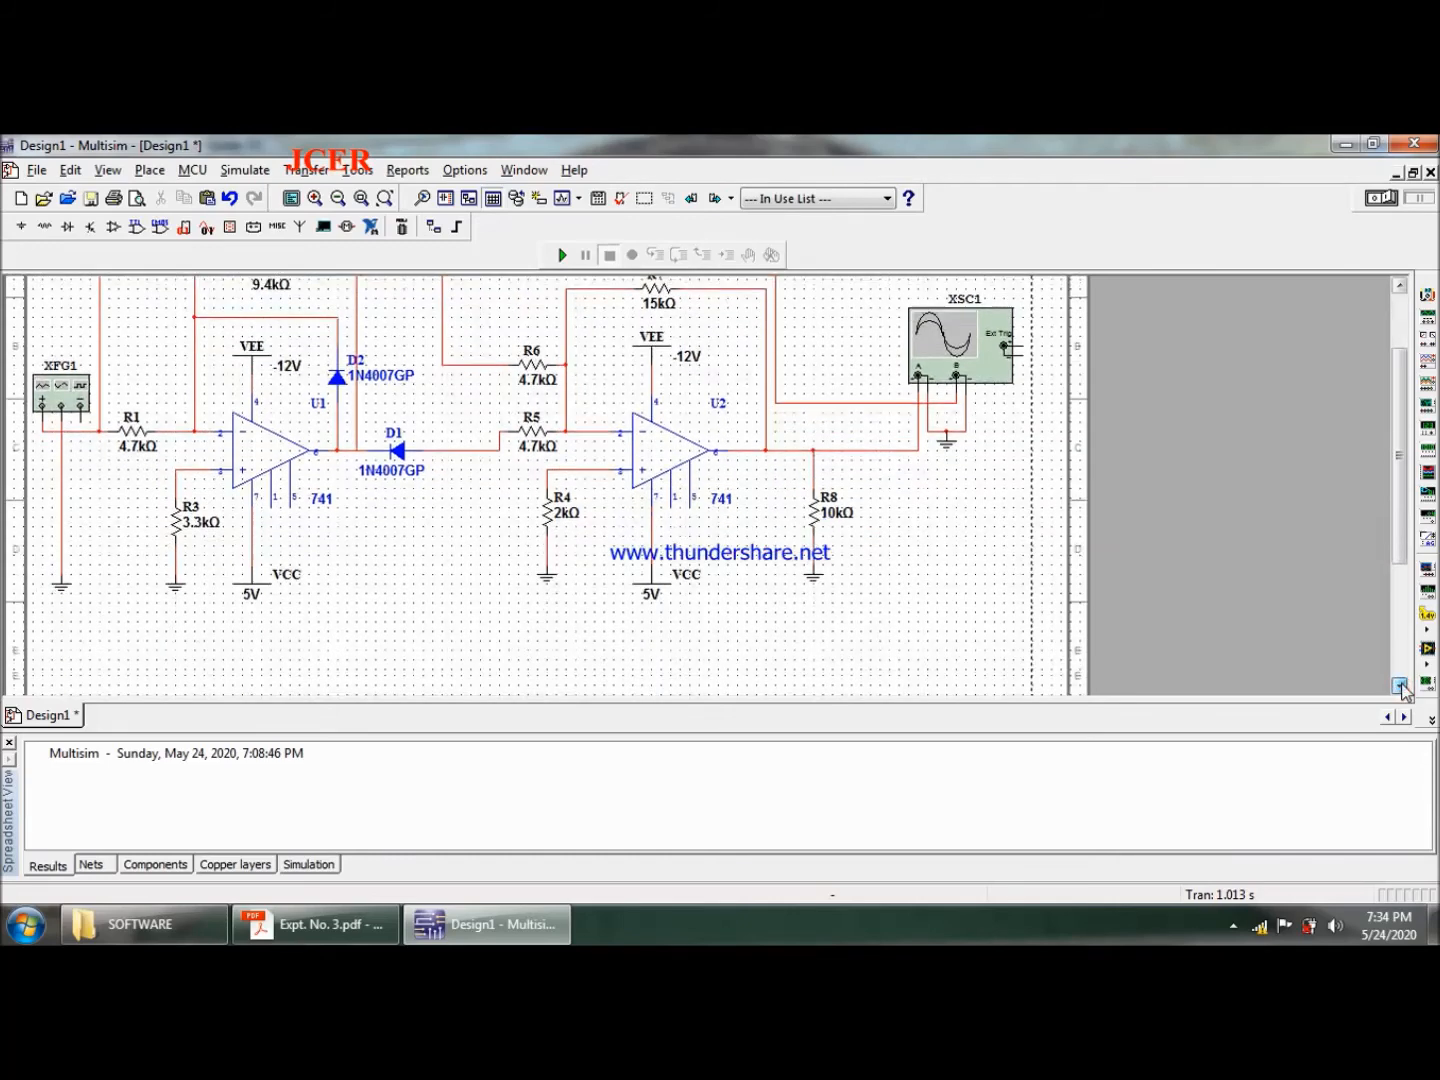
pyautogui.doubleClick(255, 586)
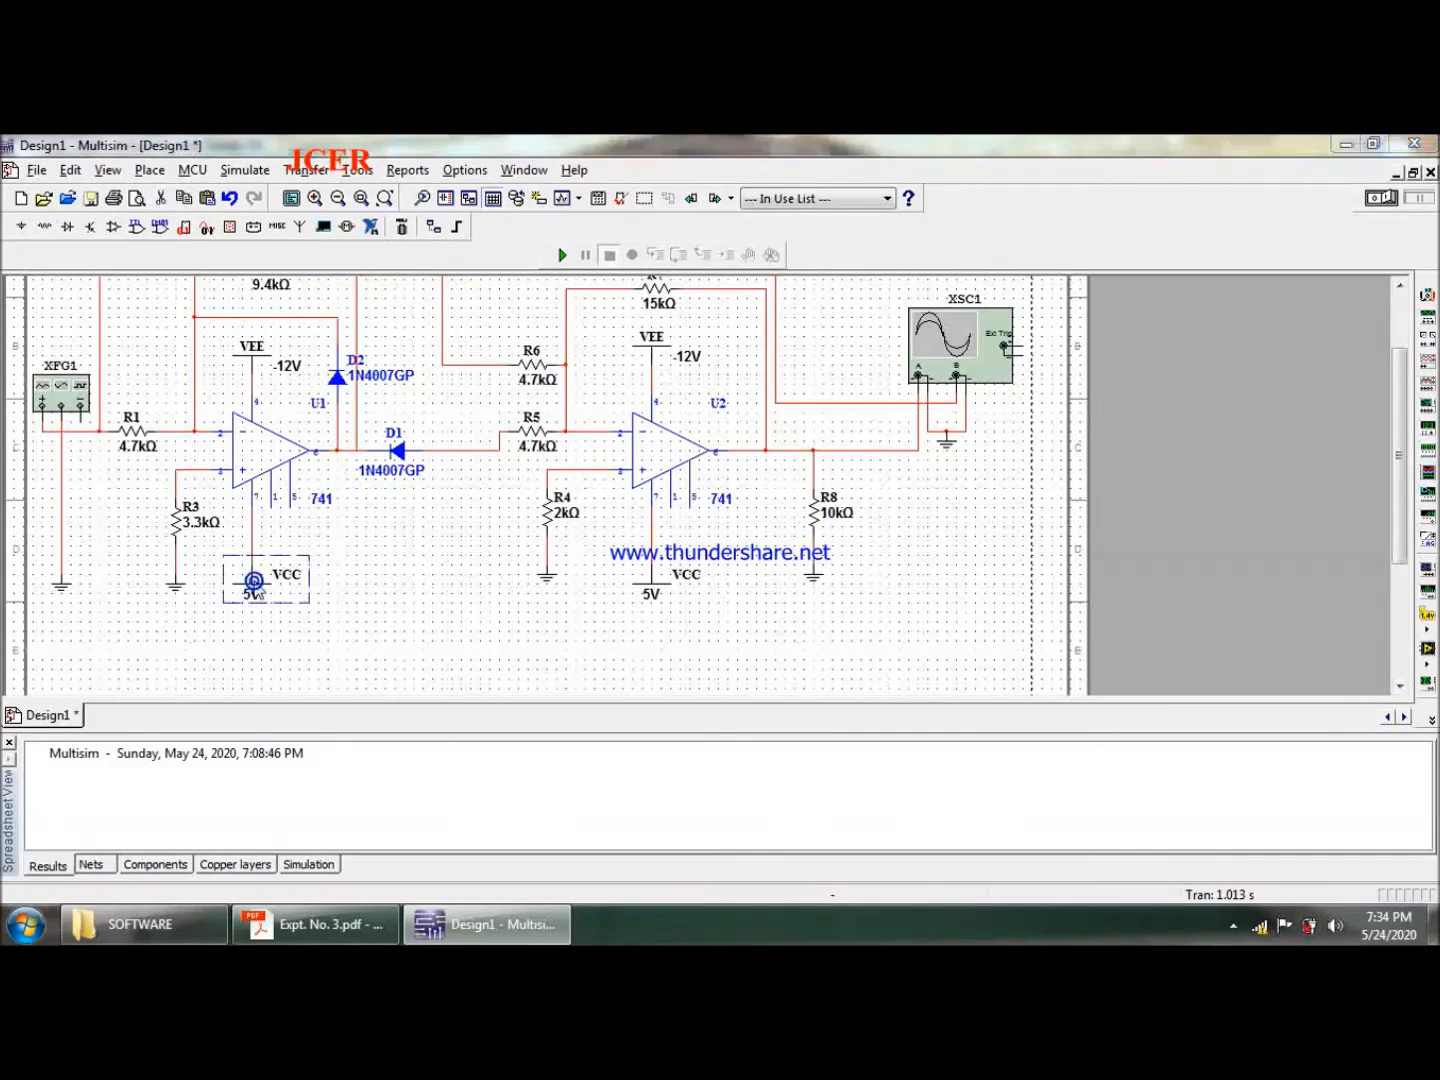
pyautogui.doubleClick(745, 349)
pyautogui.press('BackSpace')
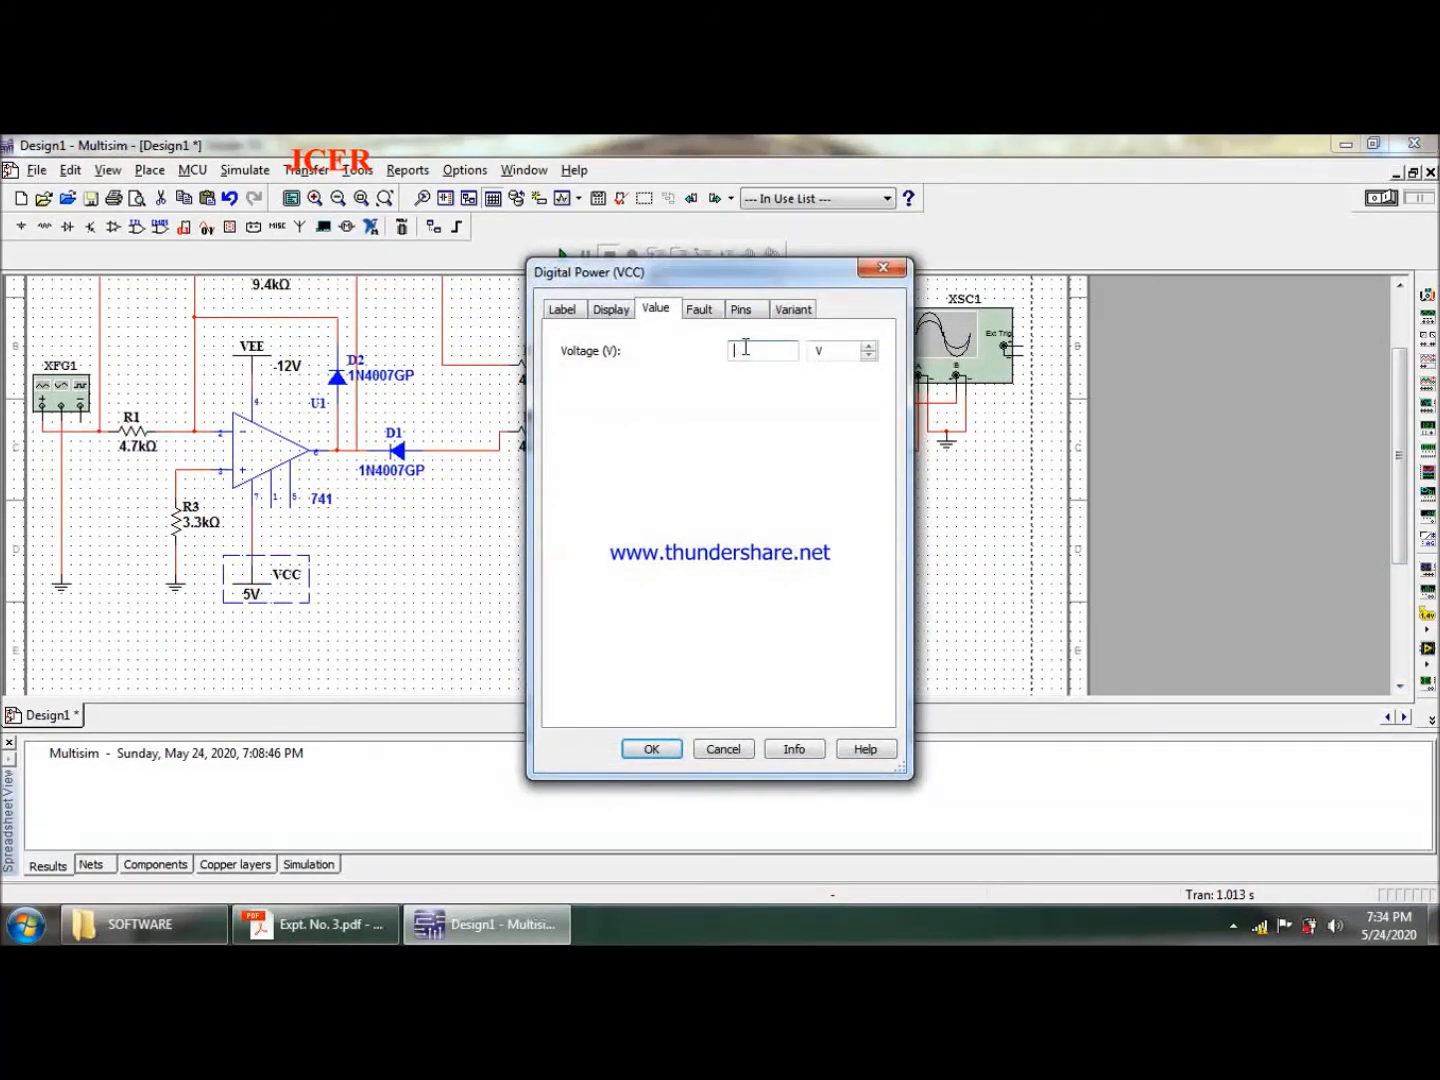
pyautogui.press('Return')
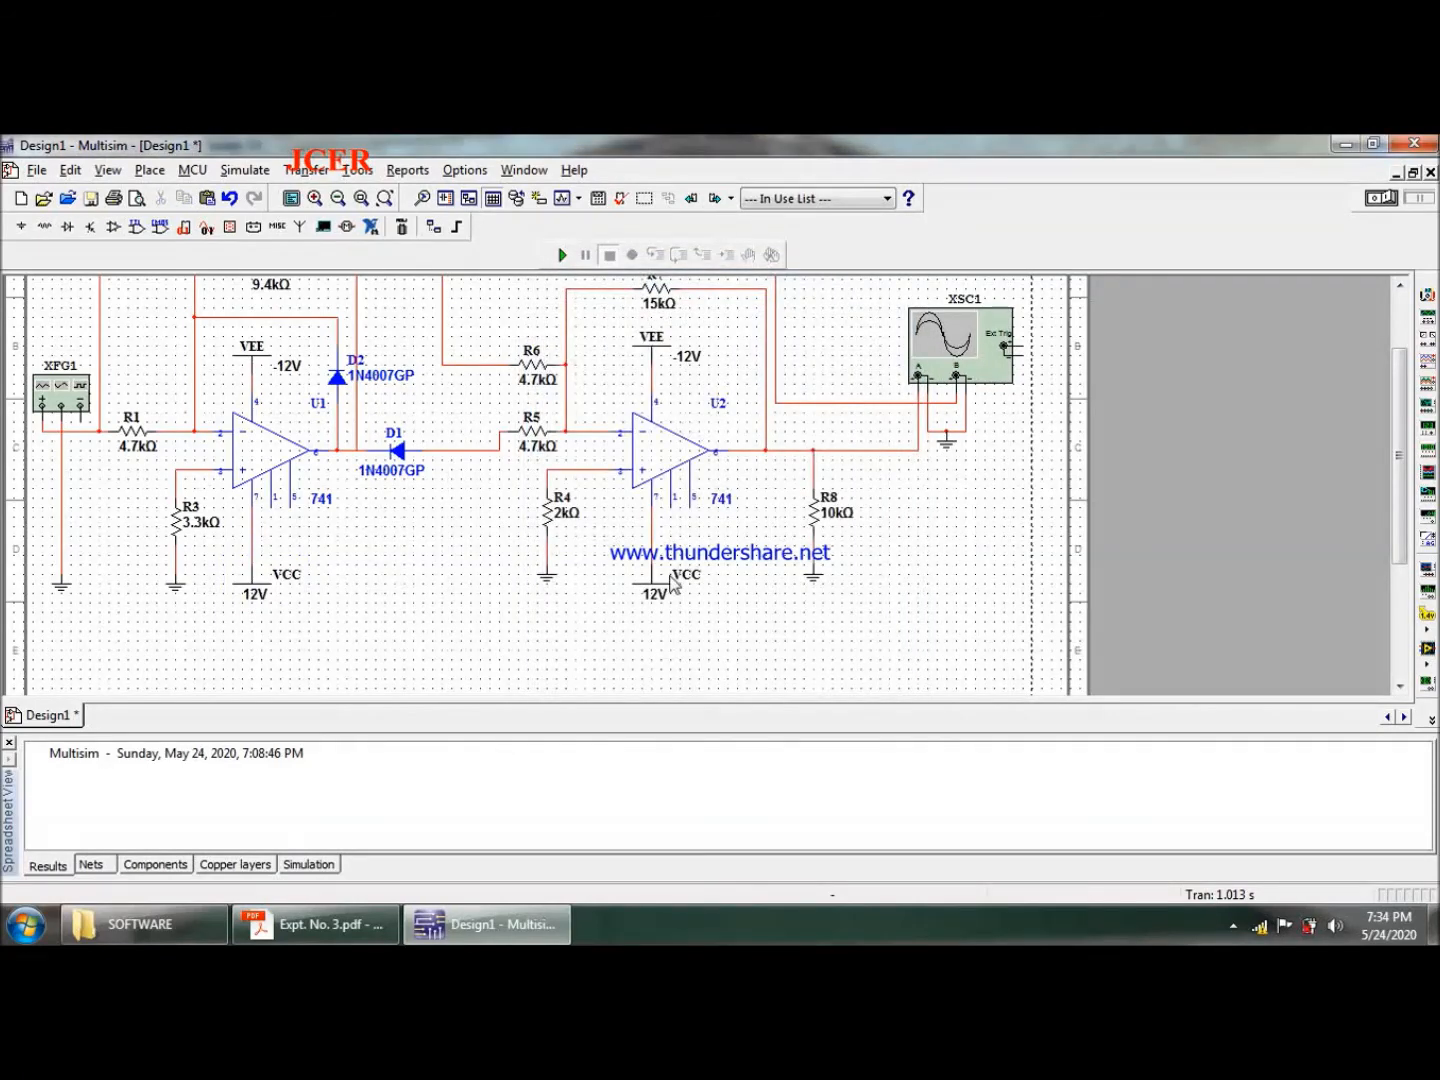
pyautogui.click(512, 653)
# - Run the simulation, check the traces on oscilloscope XSC1, and close the oscilloscope
pyautogui.moveTo(1399, 456); pyautogui.dragTo(1400, 404)
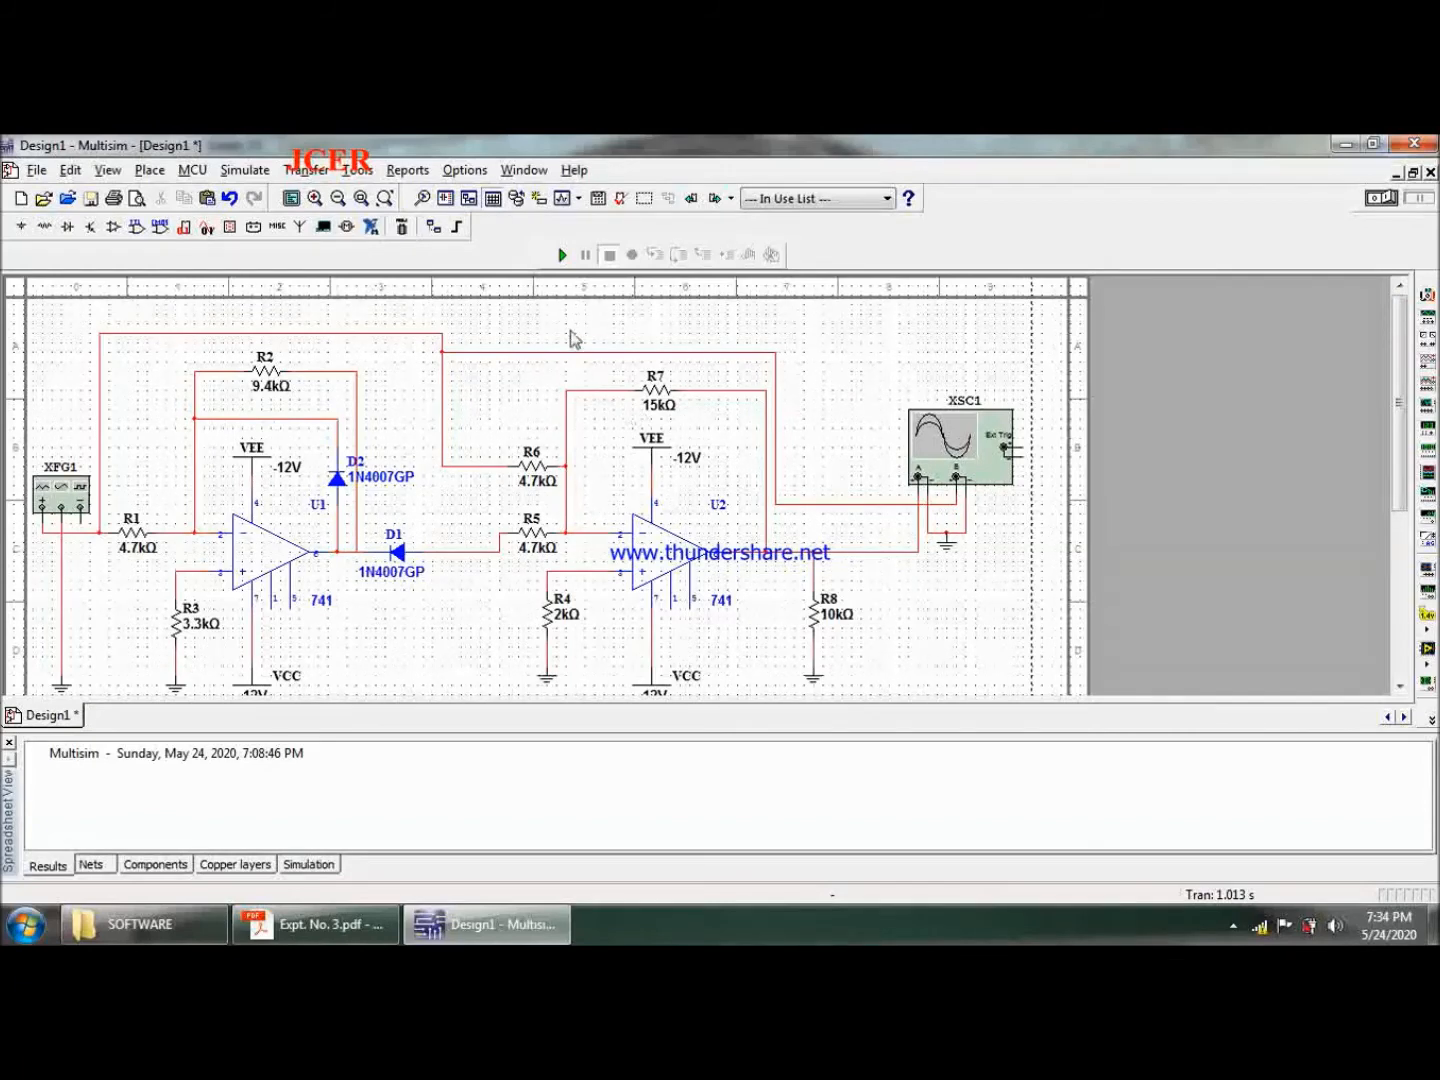
pyautogui.click(563, 256)
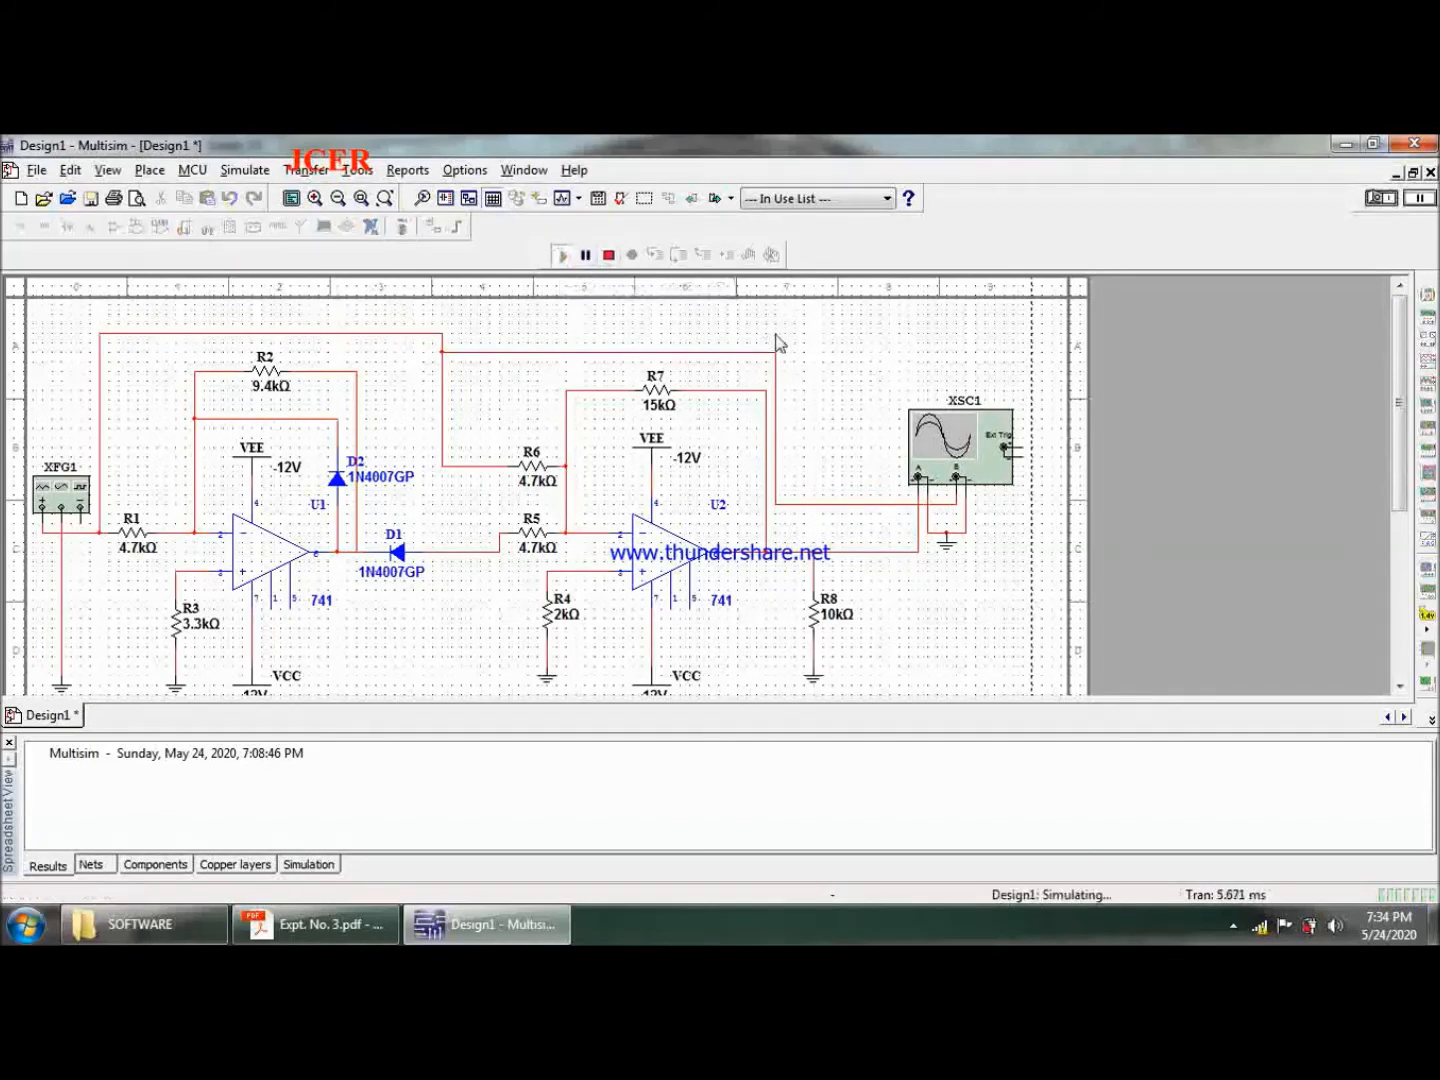
pyautogui.doubleClick(967, 450)
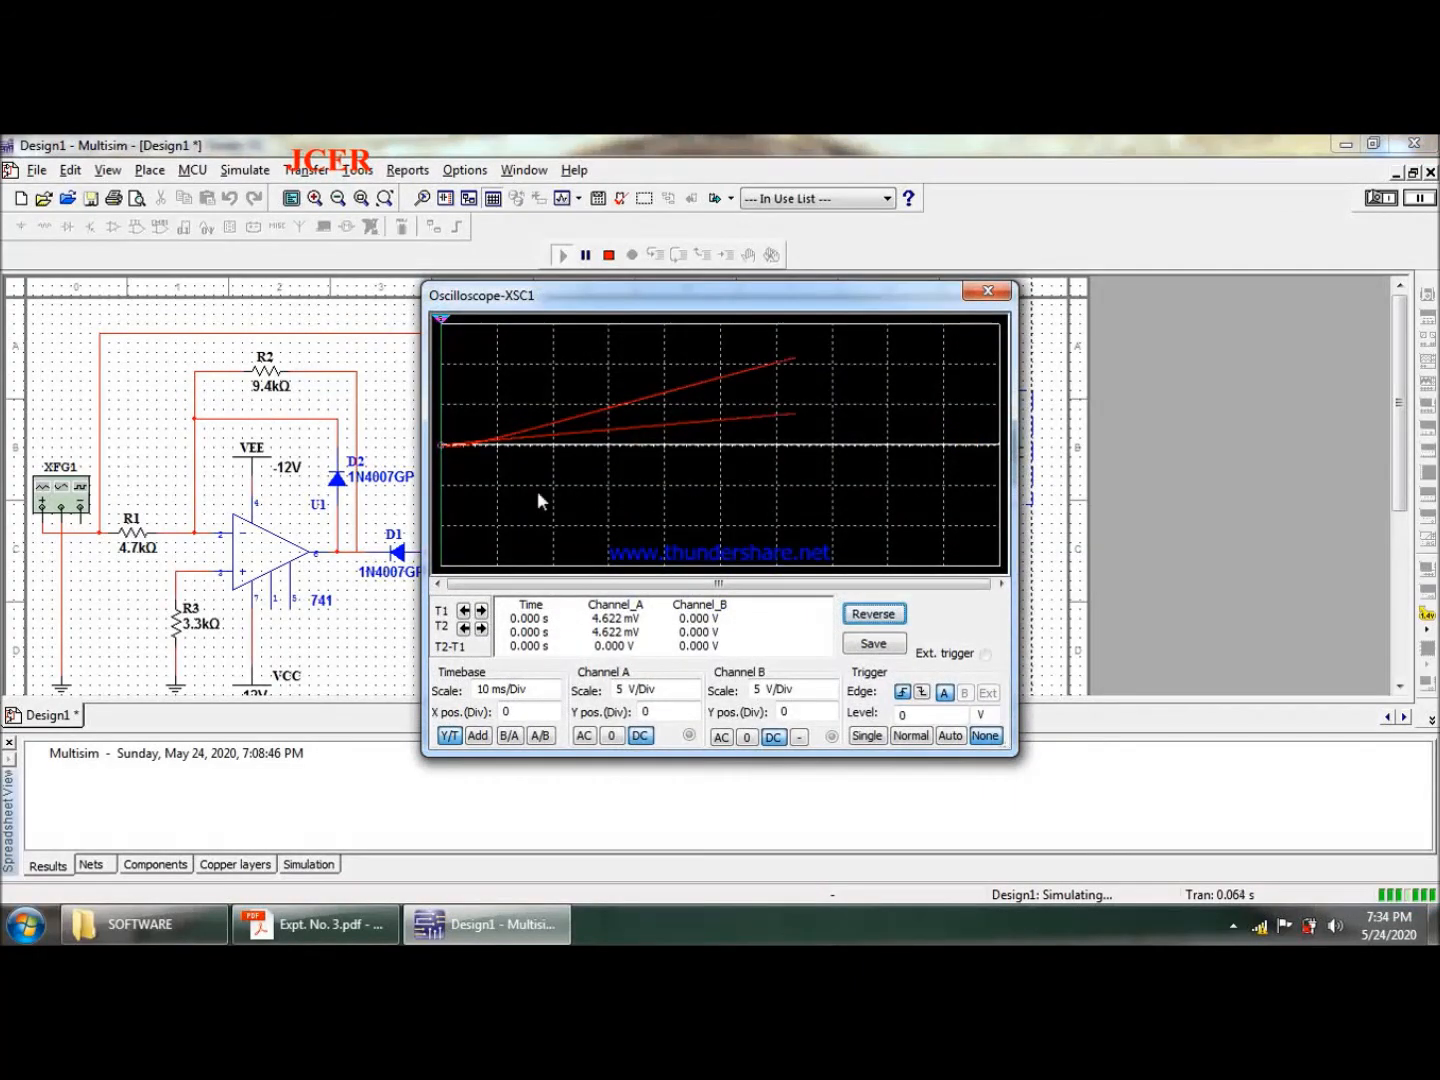
pyautogui.click(987, 292)
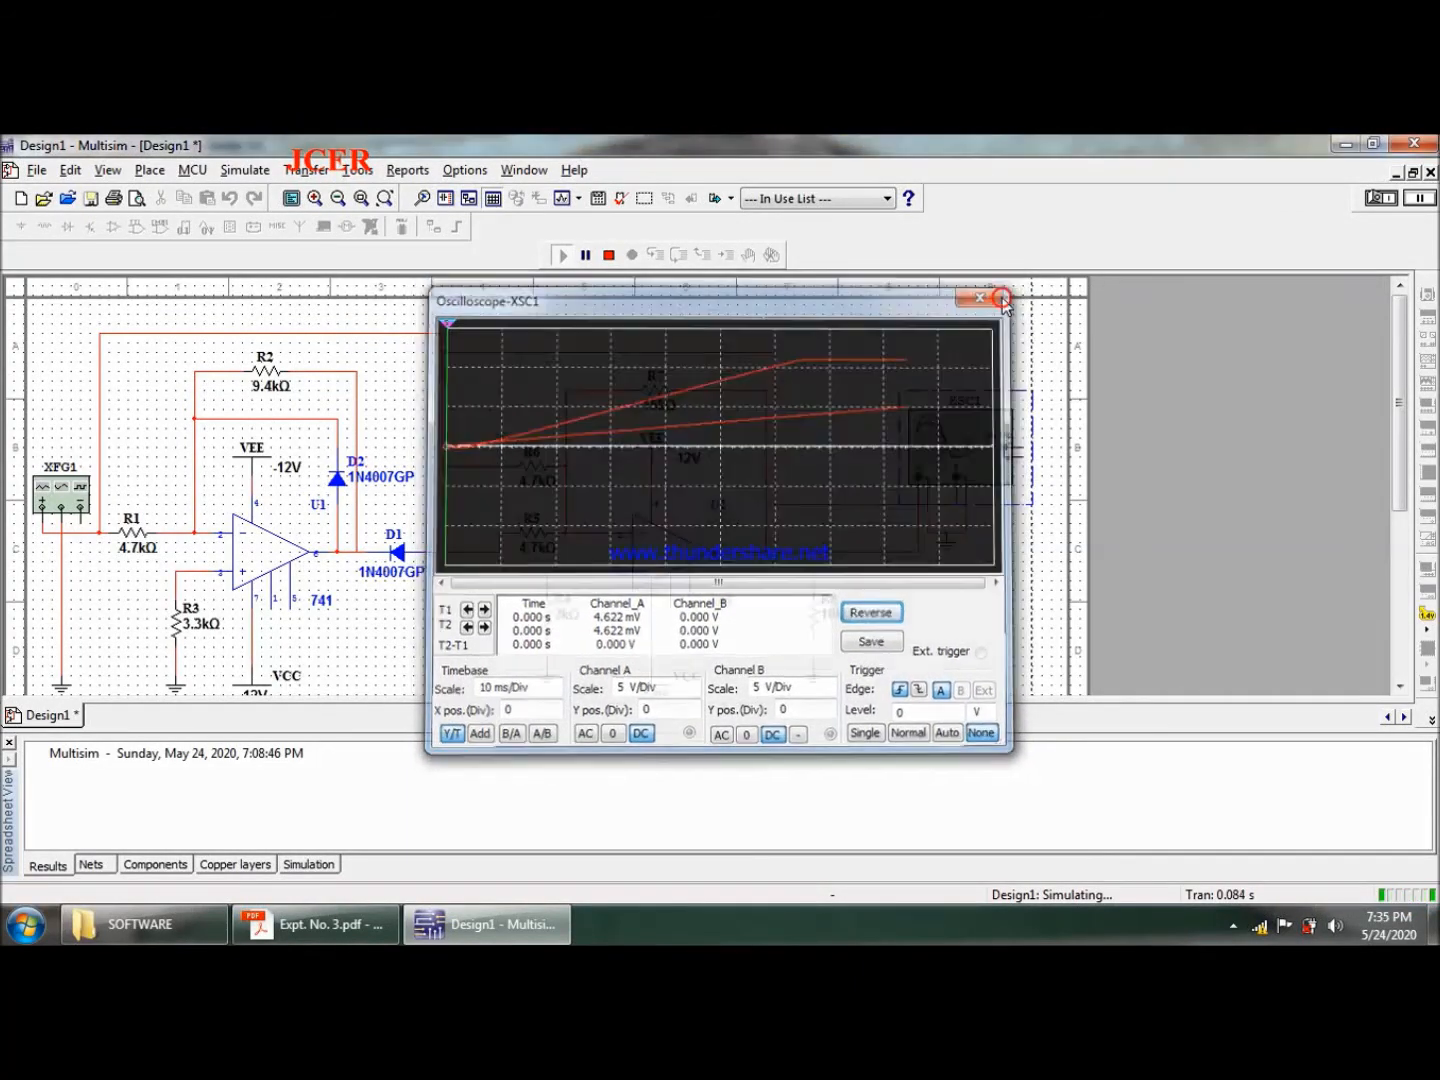
pyautogui.click(841, 372)
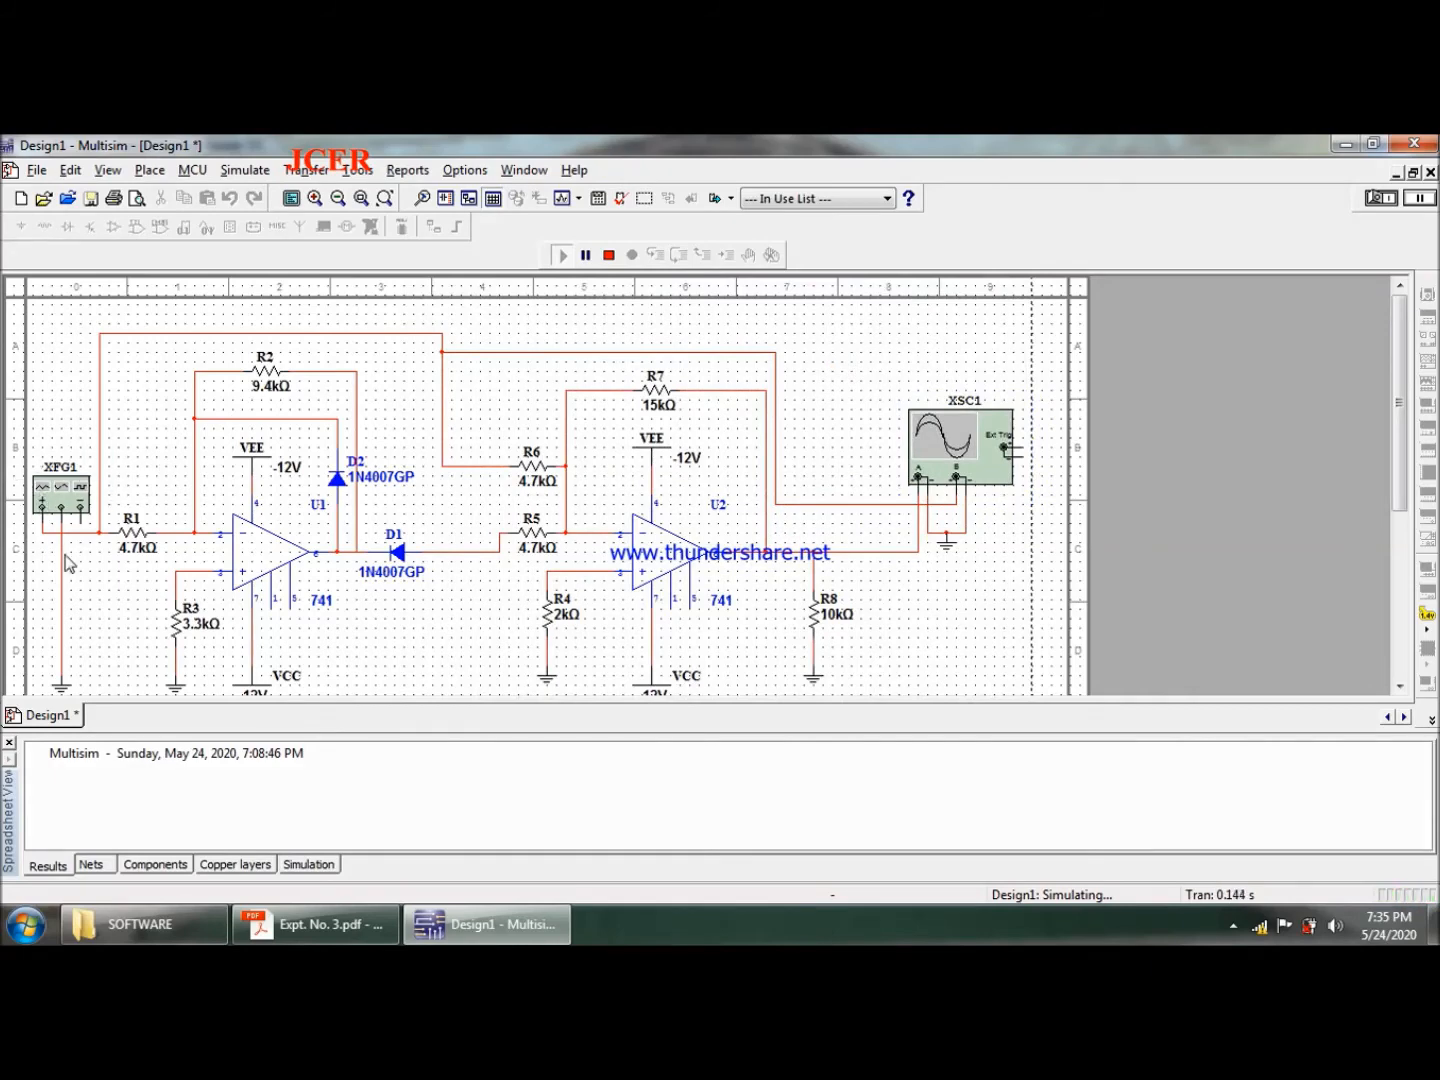
# - Consult the PDF for the rectifier's input voltage and set function generator XFG1 in Multisim to 1 kHz and 2.5 Vp
pyautogui.click(296, 932)
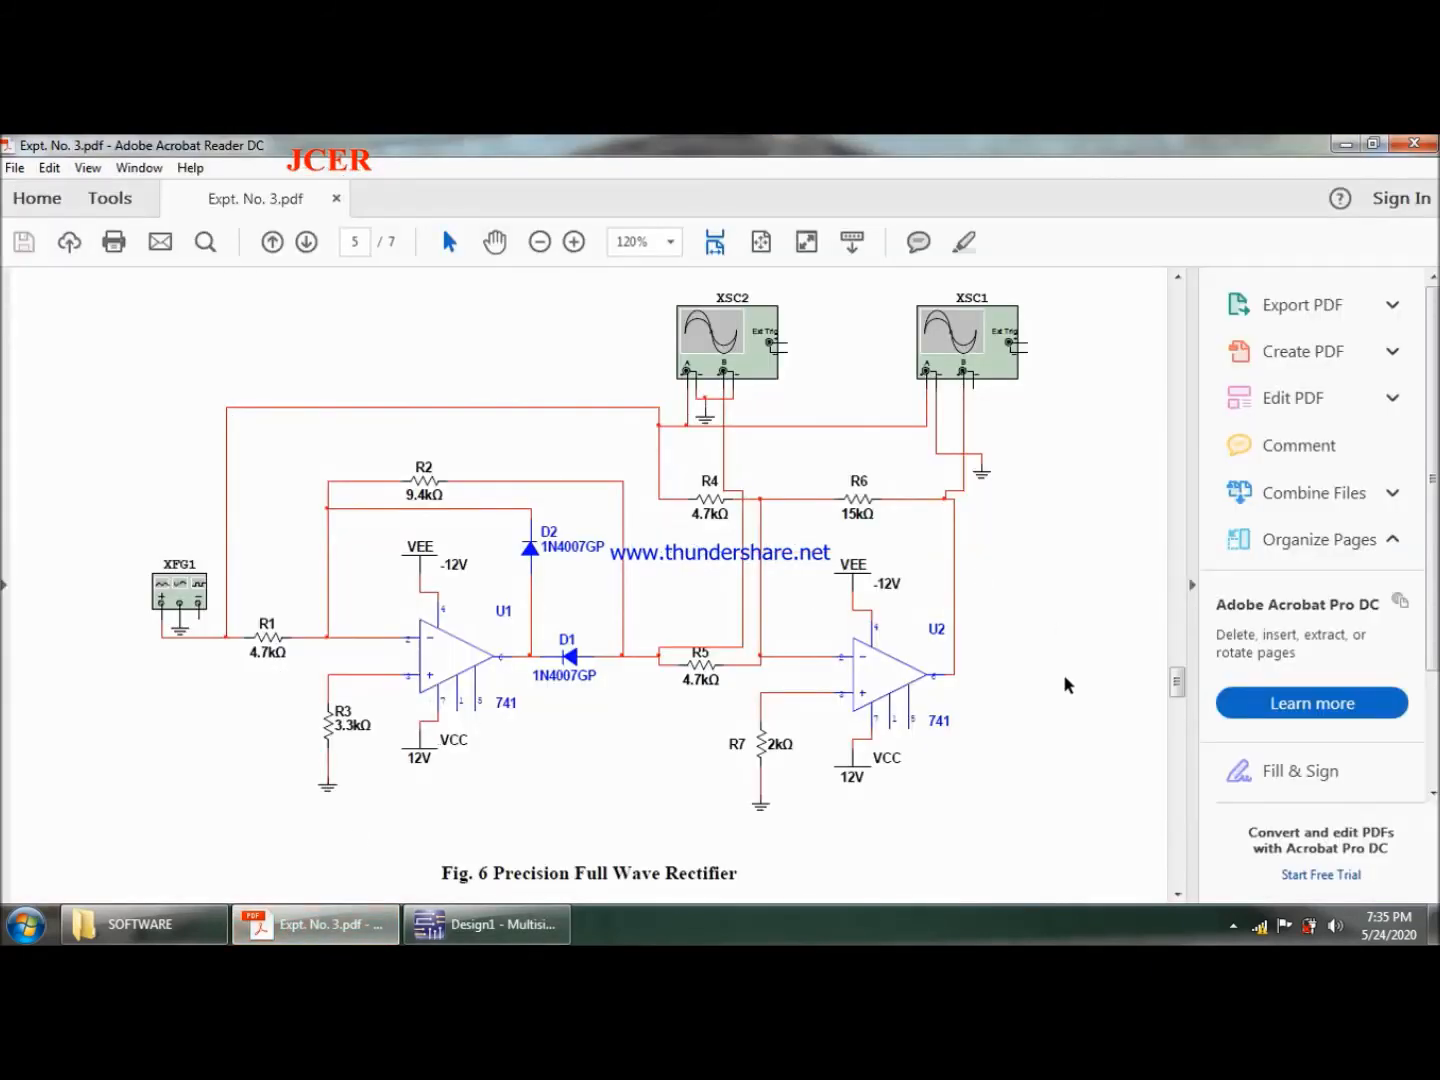
pyautogui.moveTo(1178, 685); pyautogui.dragTo(1188, 512)
pyautogui.moveTo(1182, 535); pyautogui.dragTo(1182, 519)
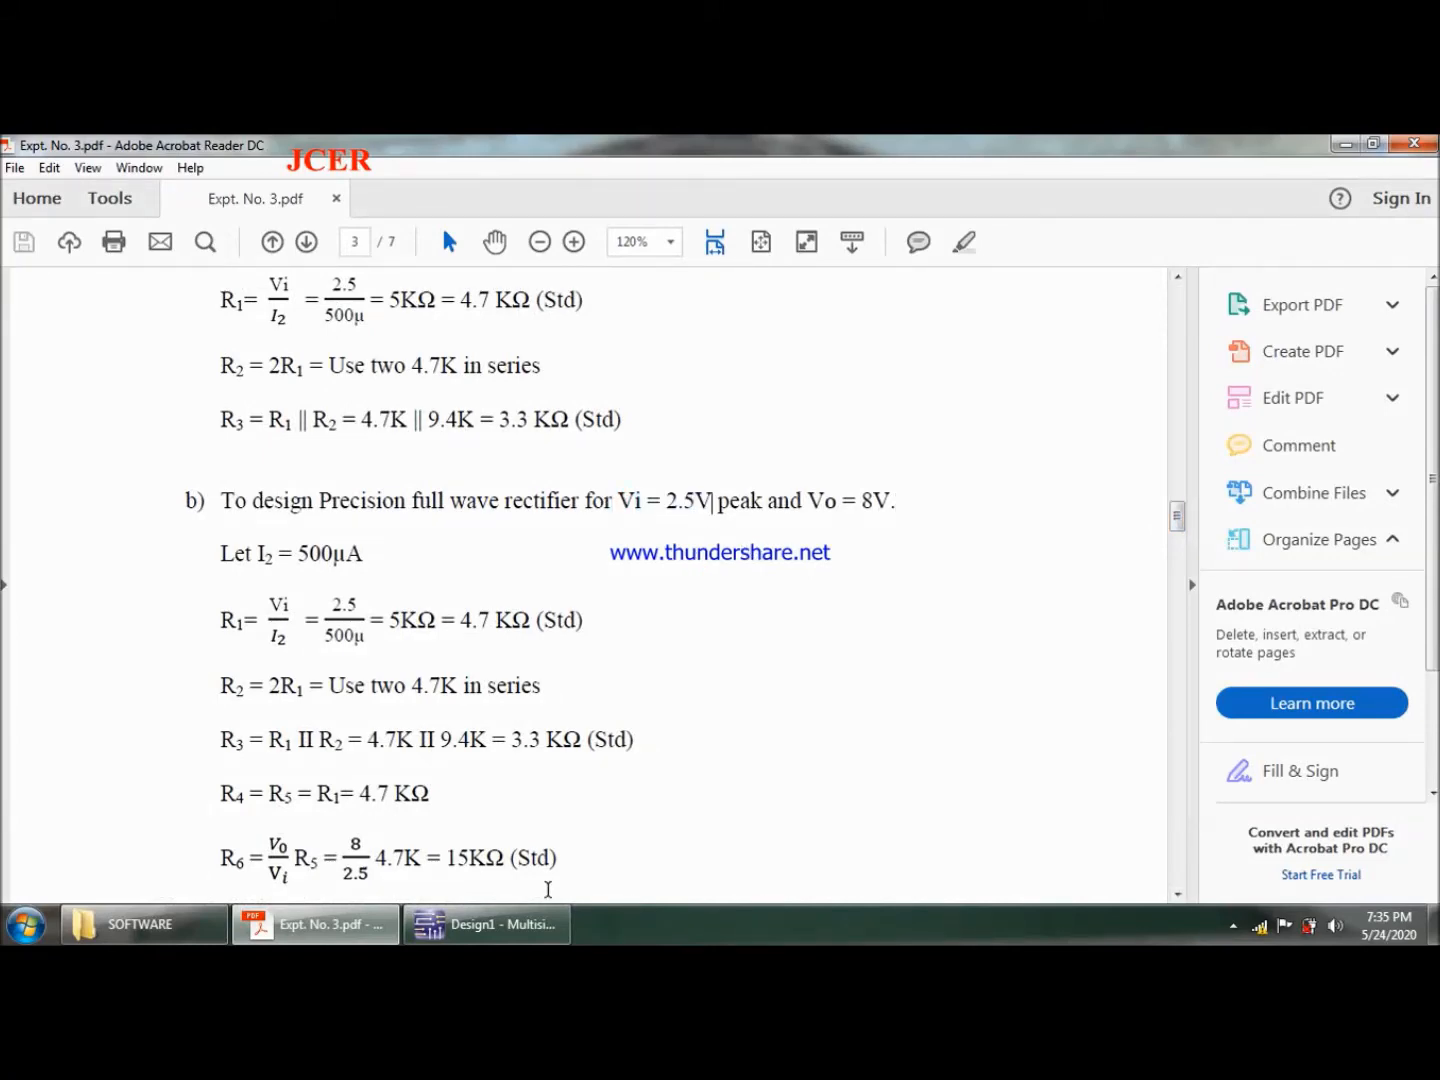
pyautogui.click(487, 924)
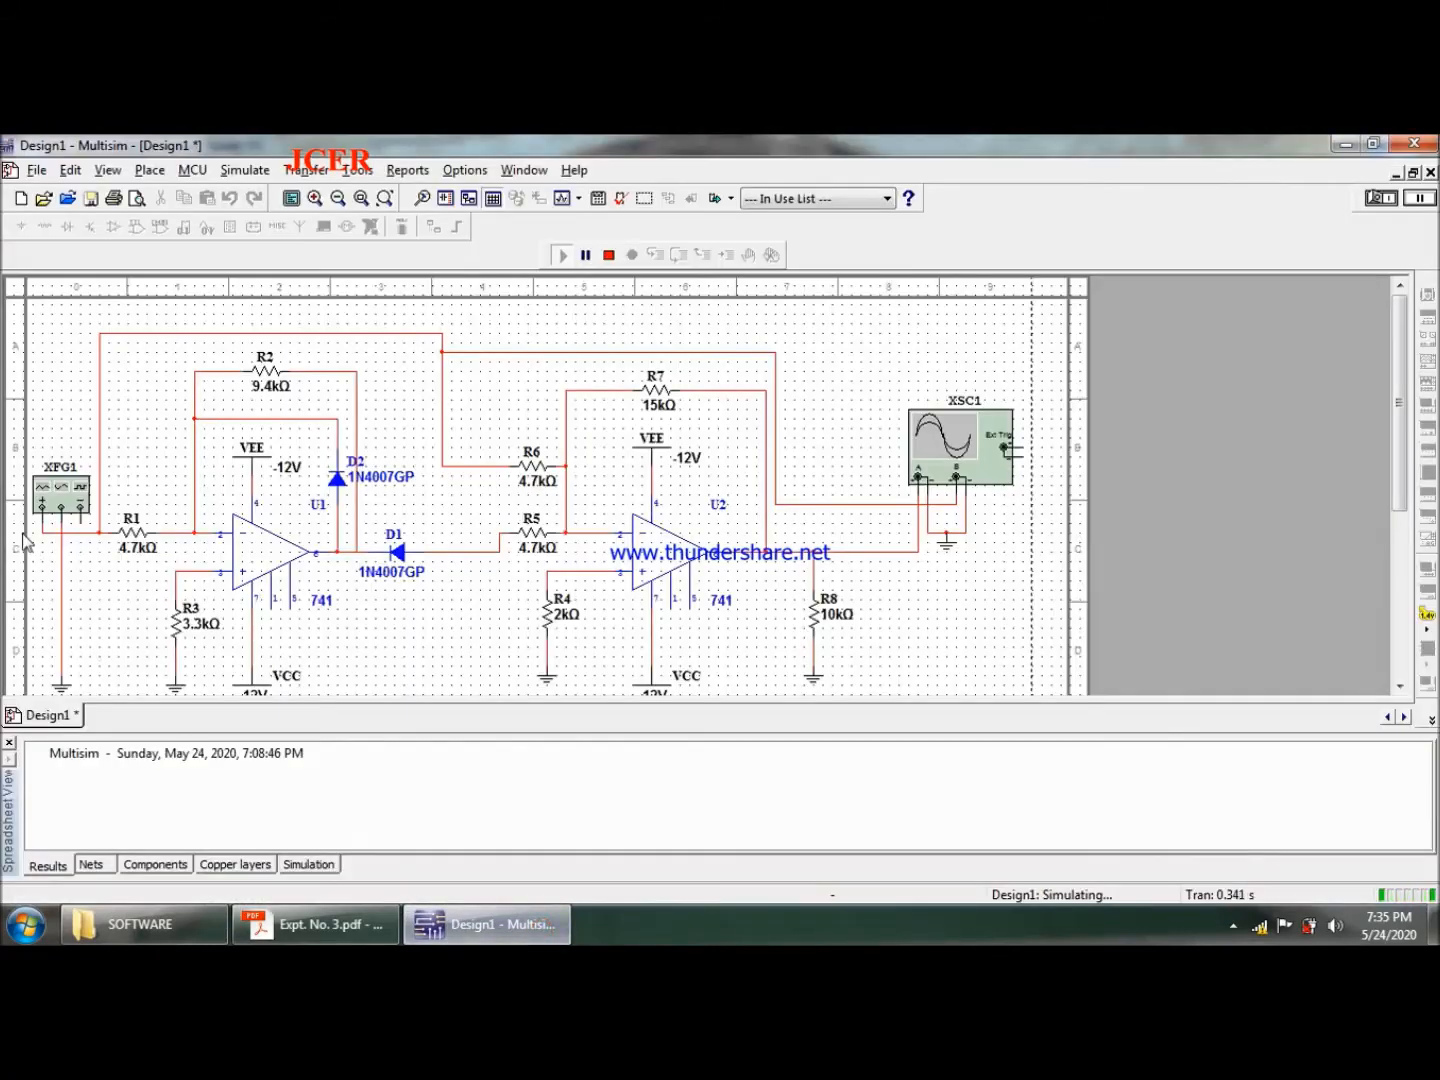
pyautogui.doubleClick(70, 505)
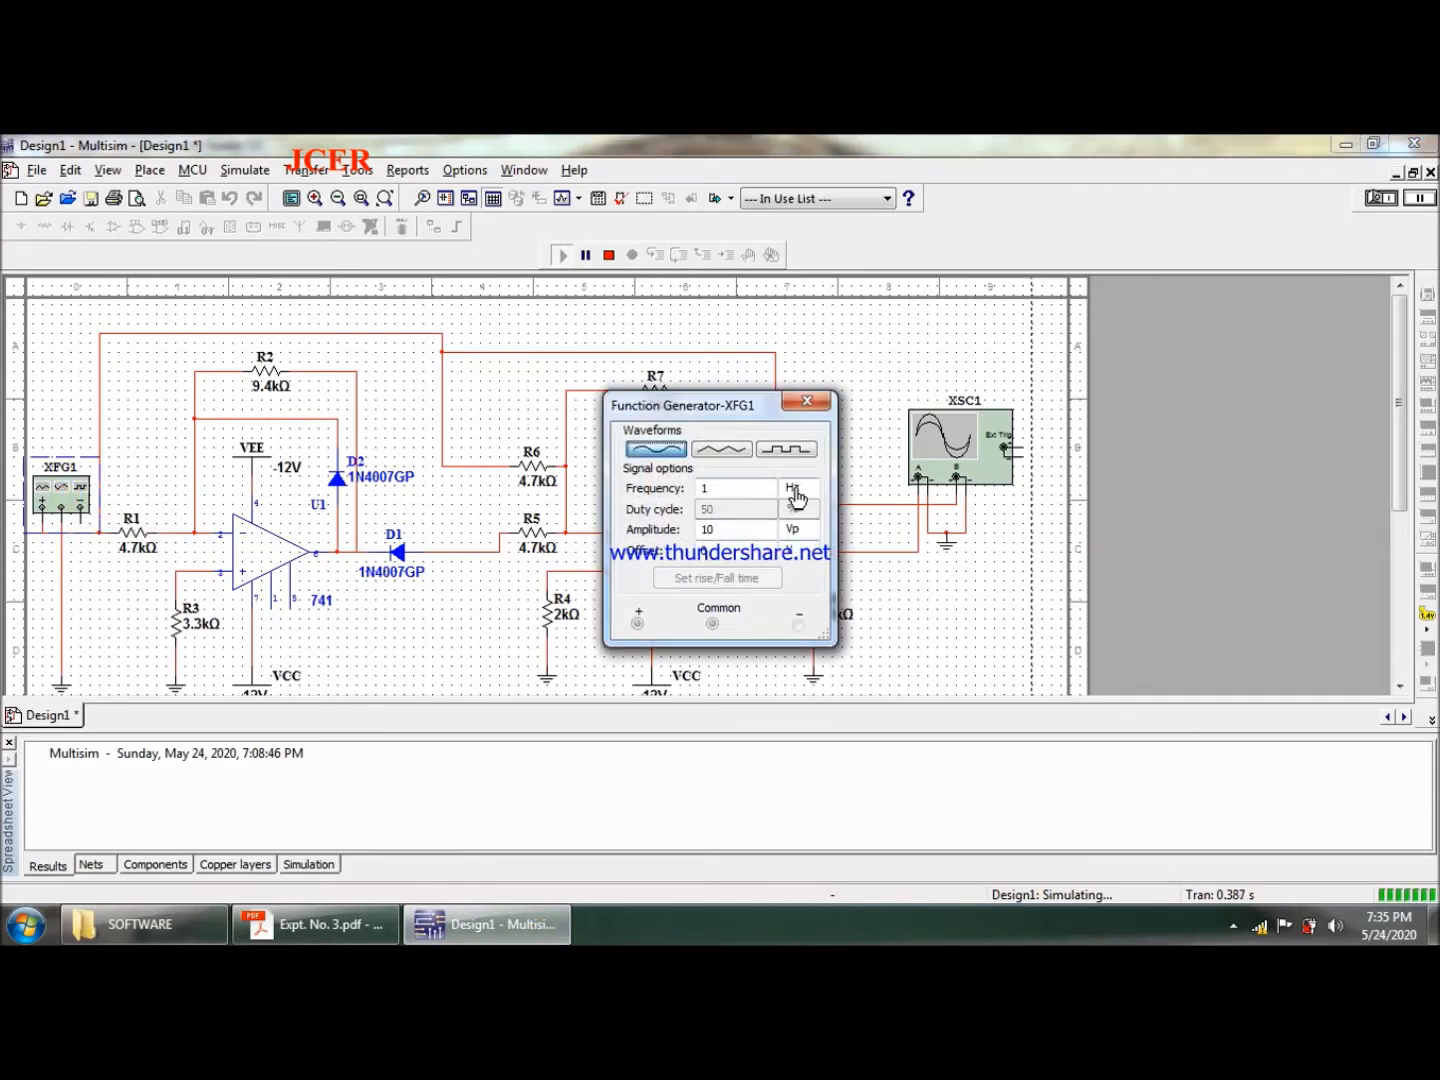
pyautogui.click(795, 491)
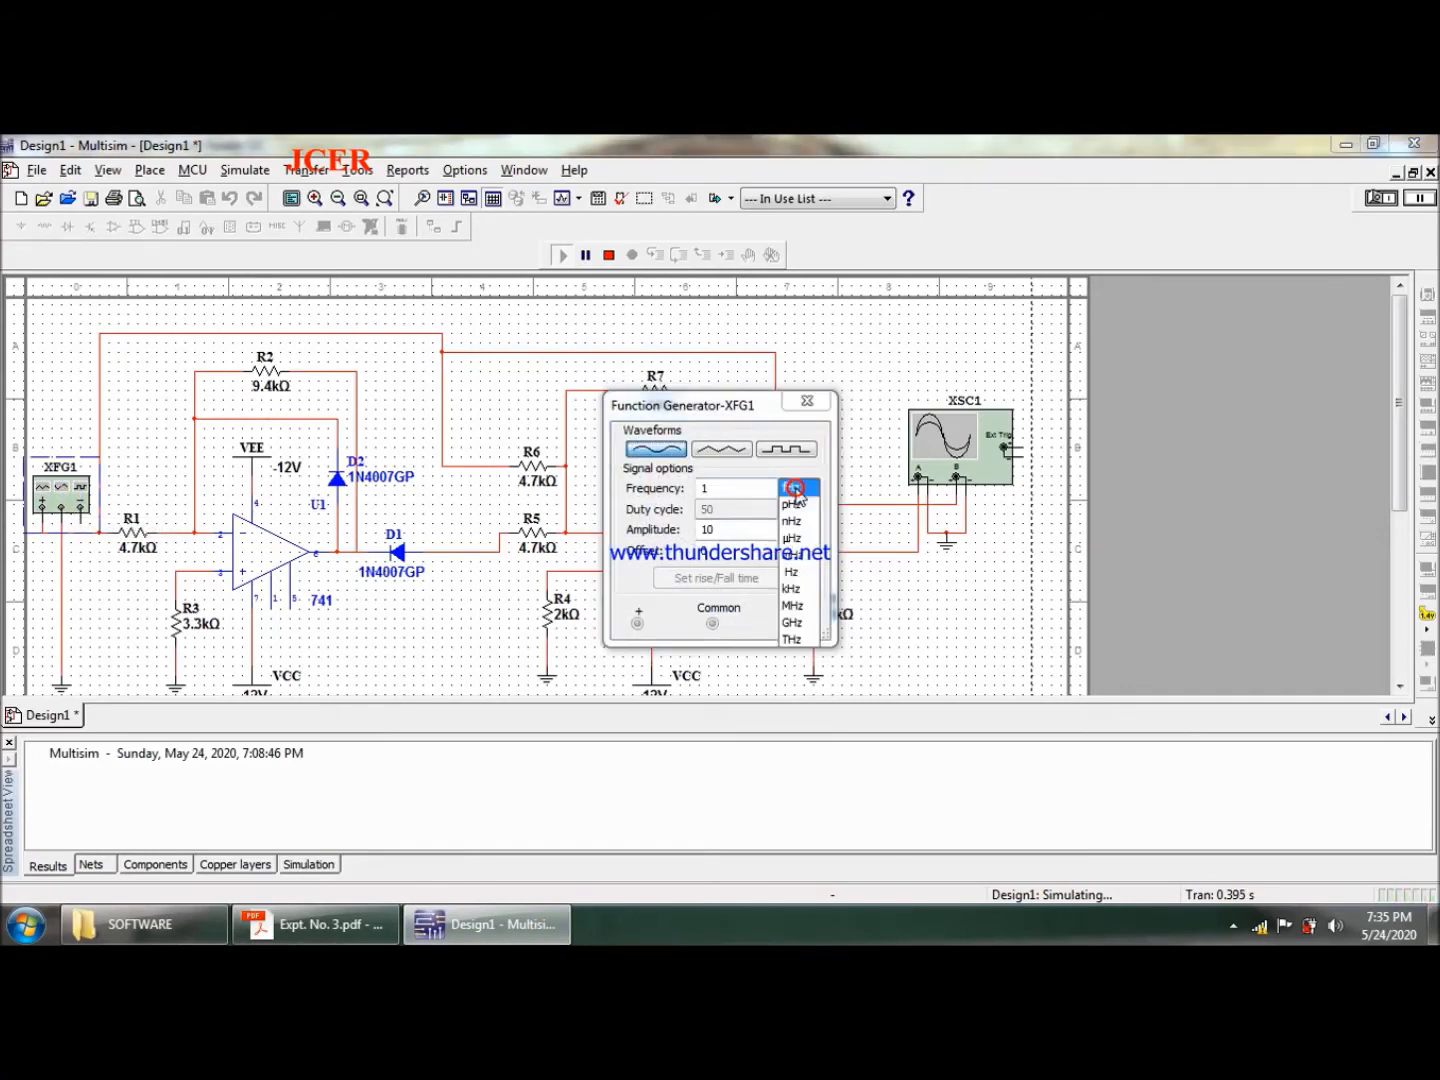
pyautogui.click(797, 589)
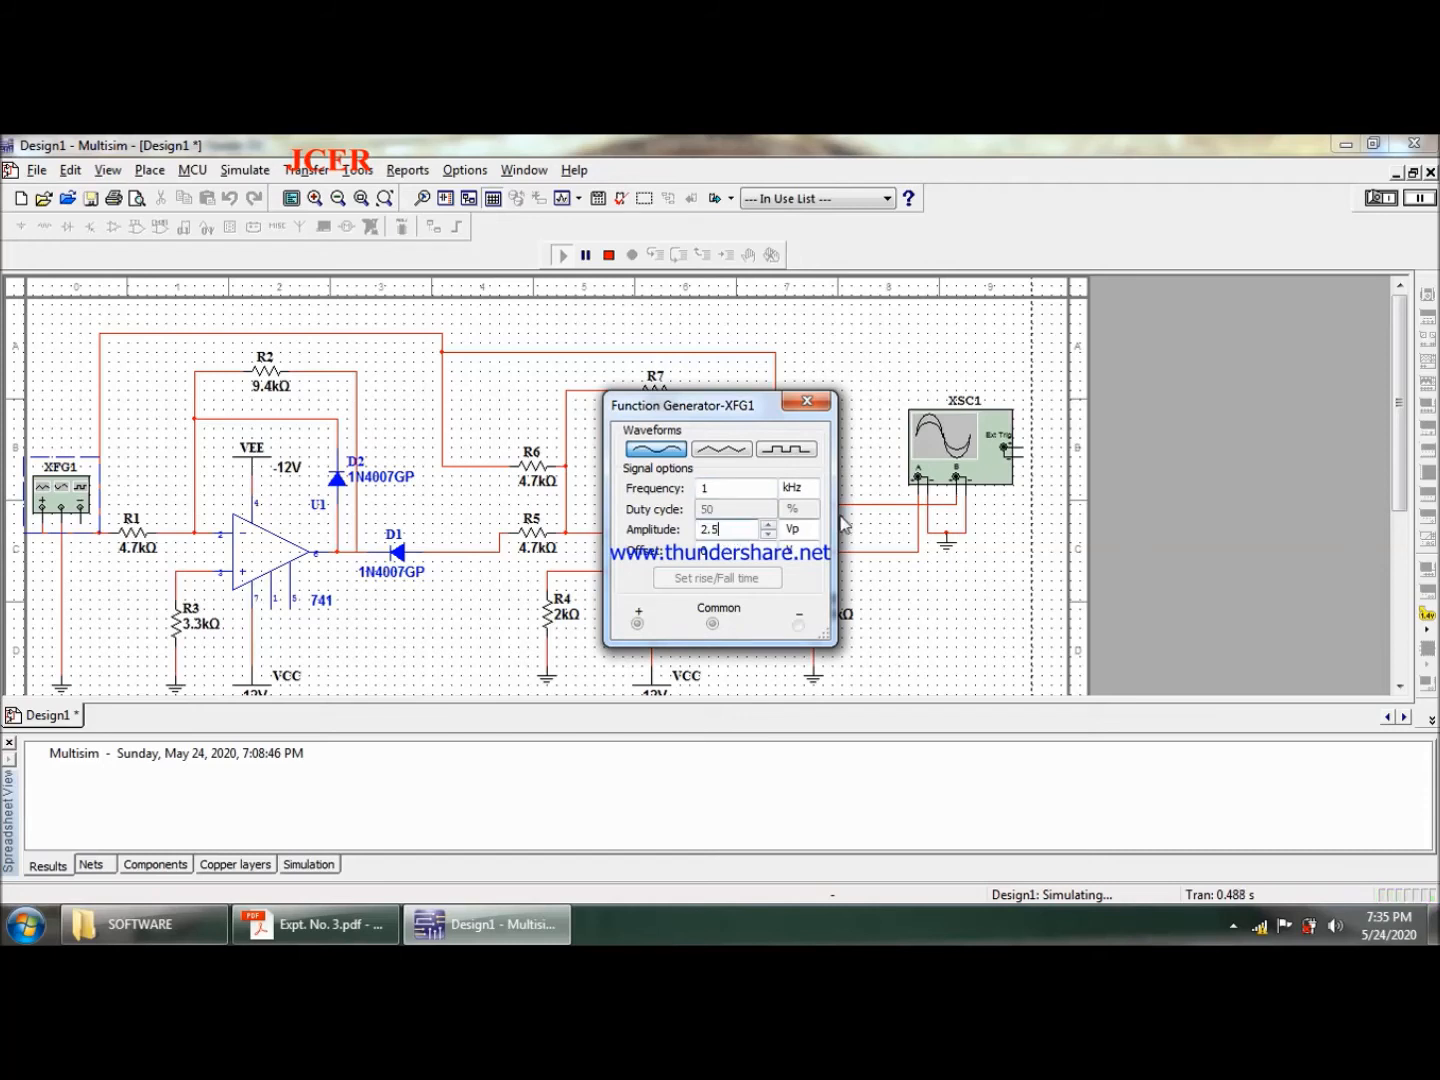
pyautogui.click(822, 410)
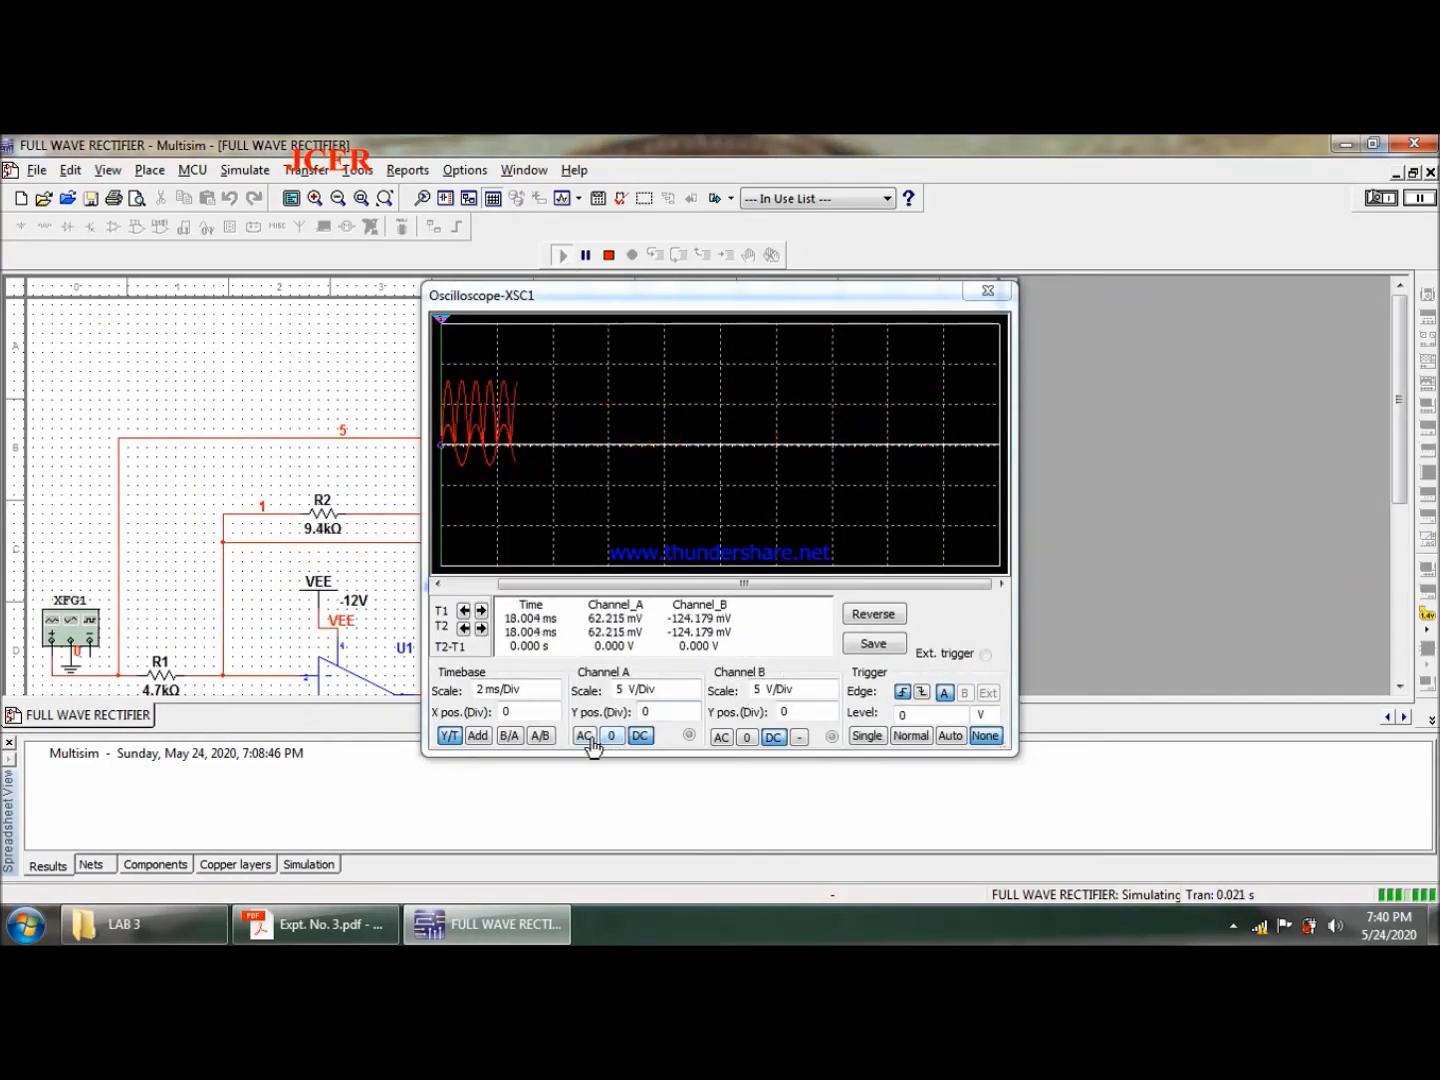
# - Set oscilloscope channel A to 1 V/Div while channel B is zeroed, and return channel B to DC coupling
pyautogui.click(748, 737)
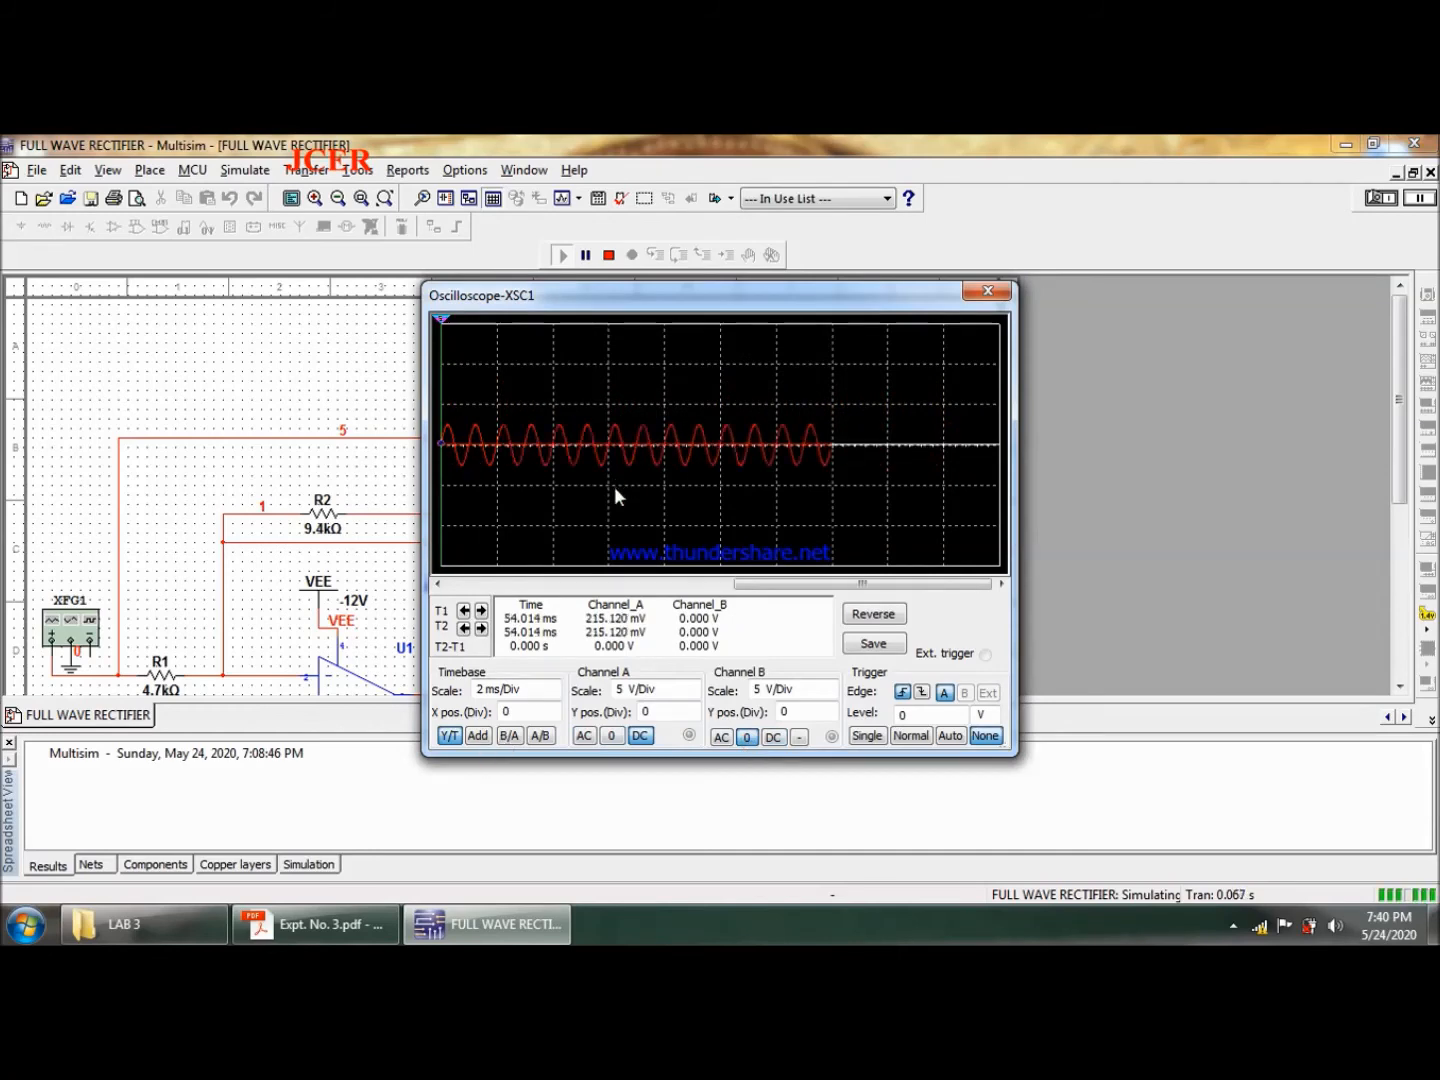
pyautogui.click(692, 697)
pyautogui.click(692, 697)
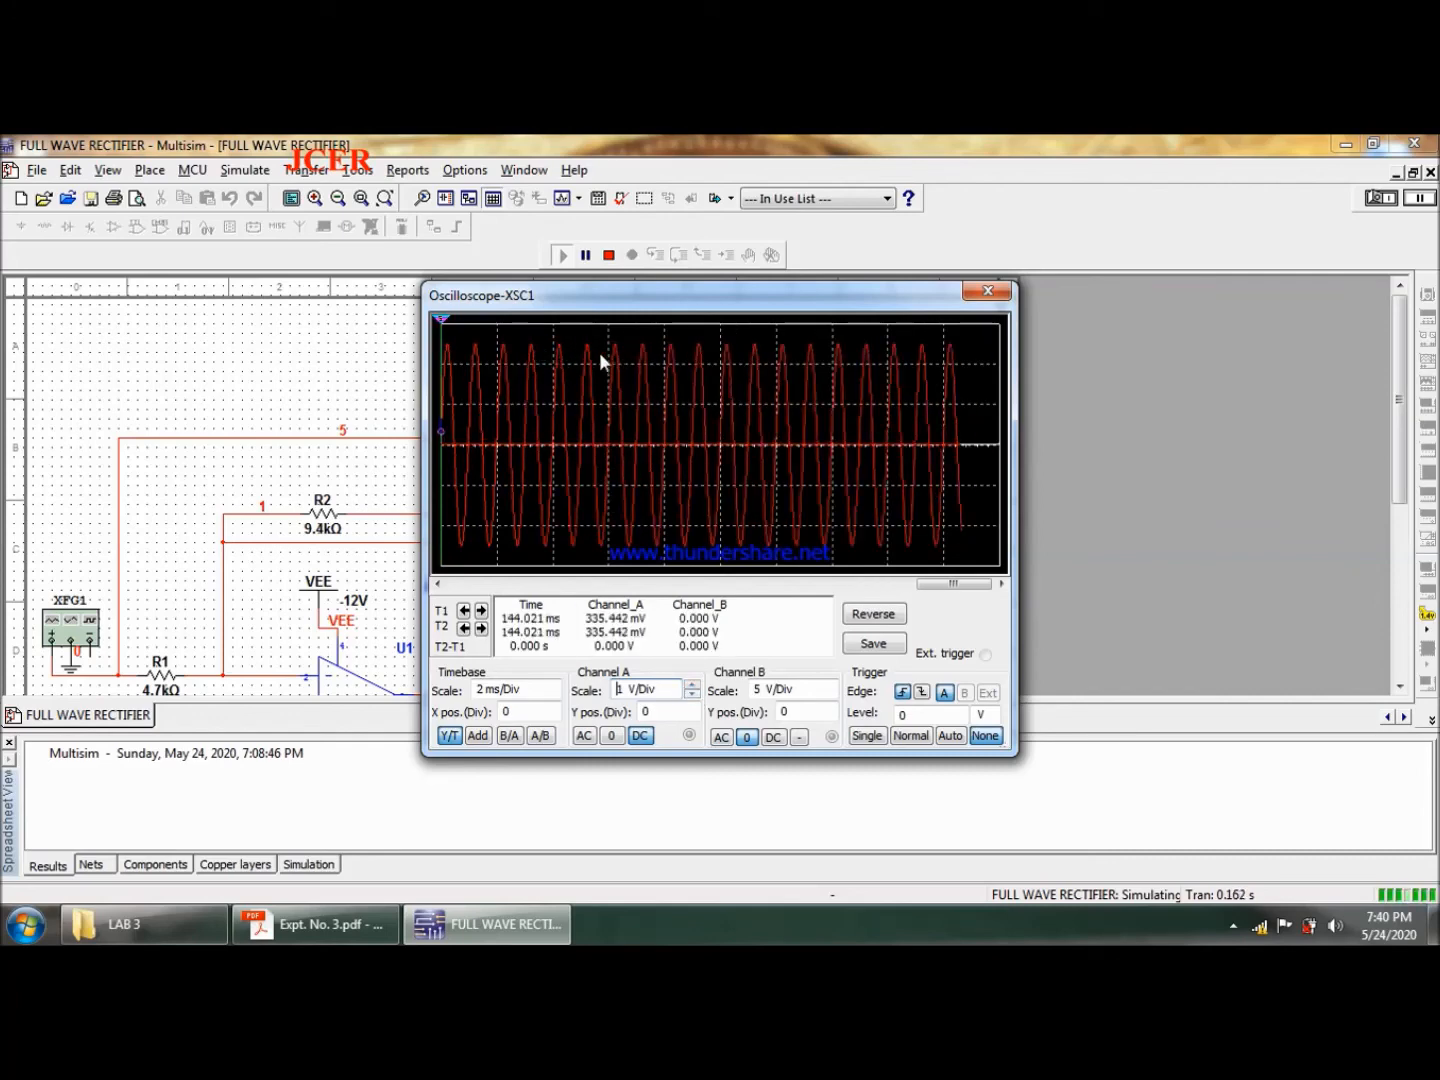
pyautogui.click(774, 738)
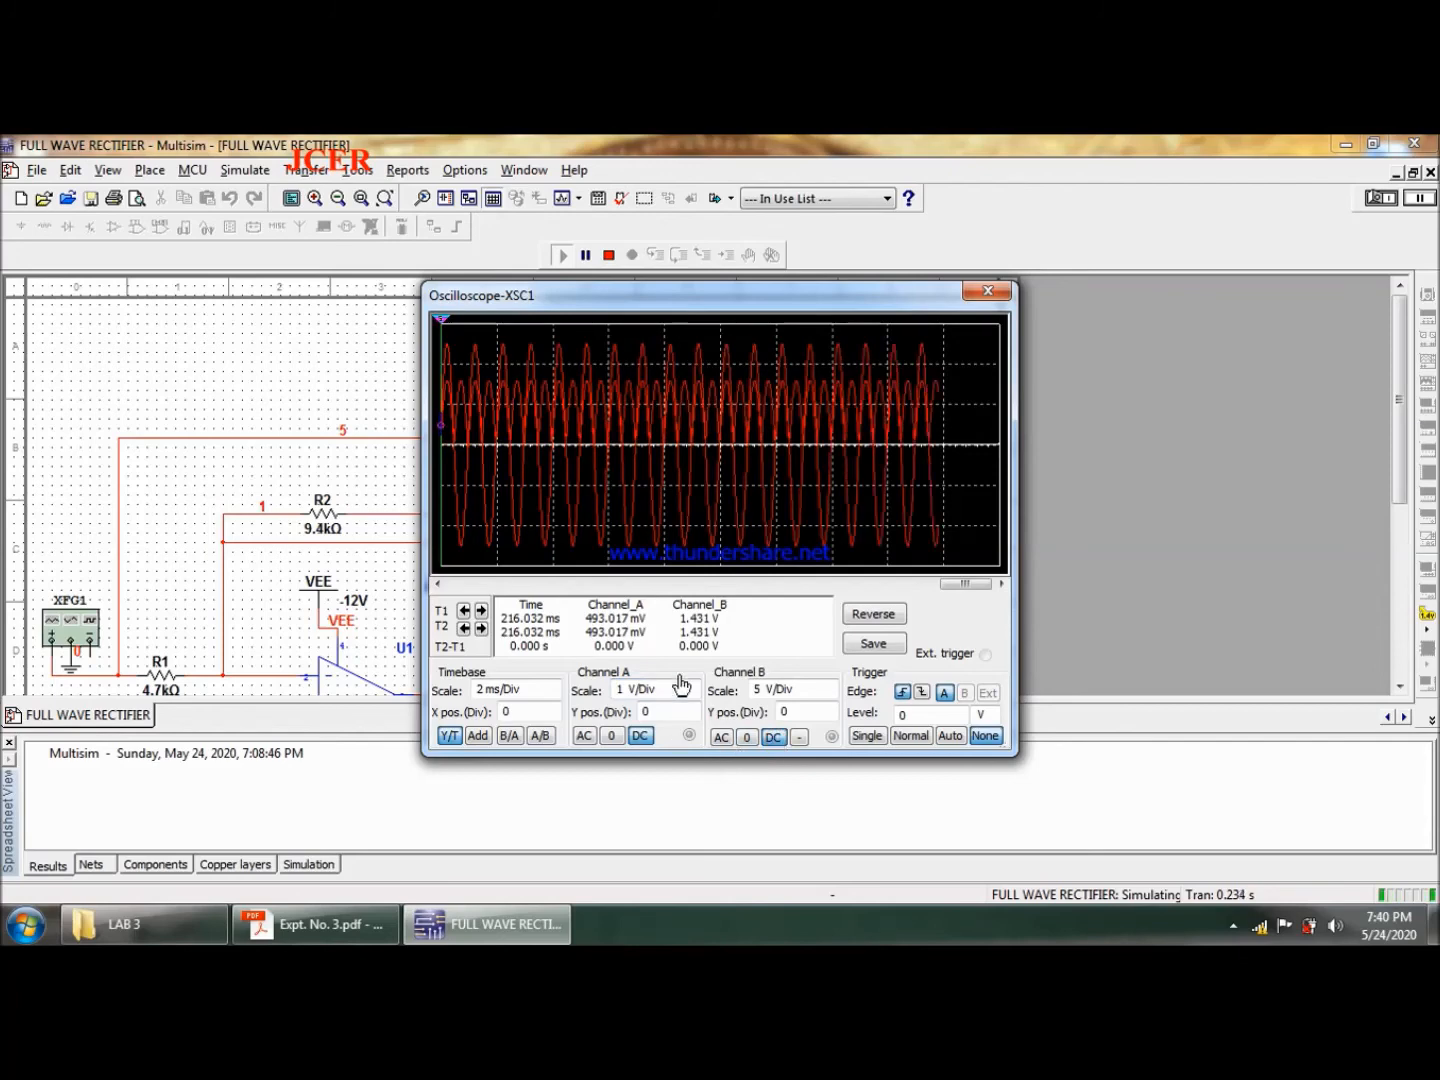
# - Zero oscilloscope channel A to isolate the rectified output and set the timebase to 500 us/Div
pyautogui.click(612, 737)
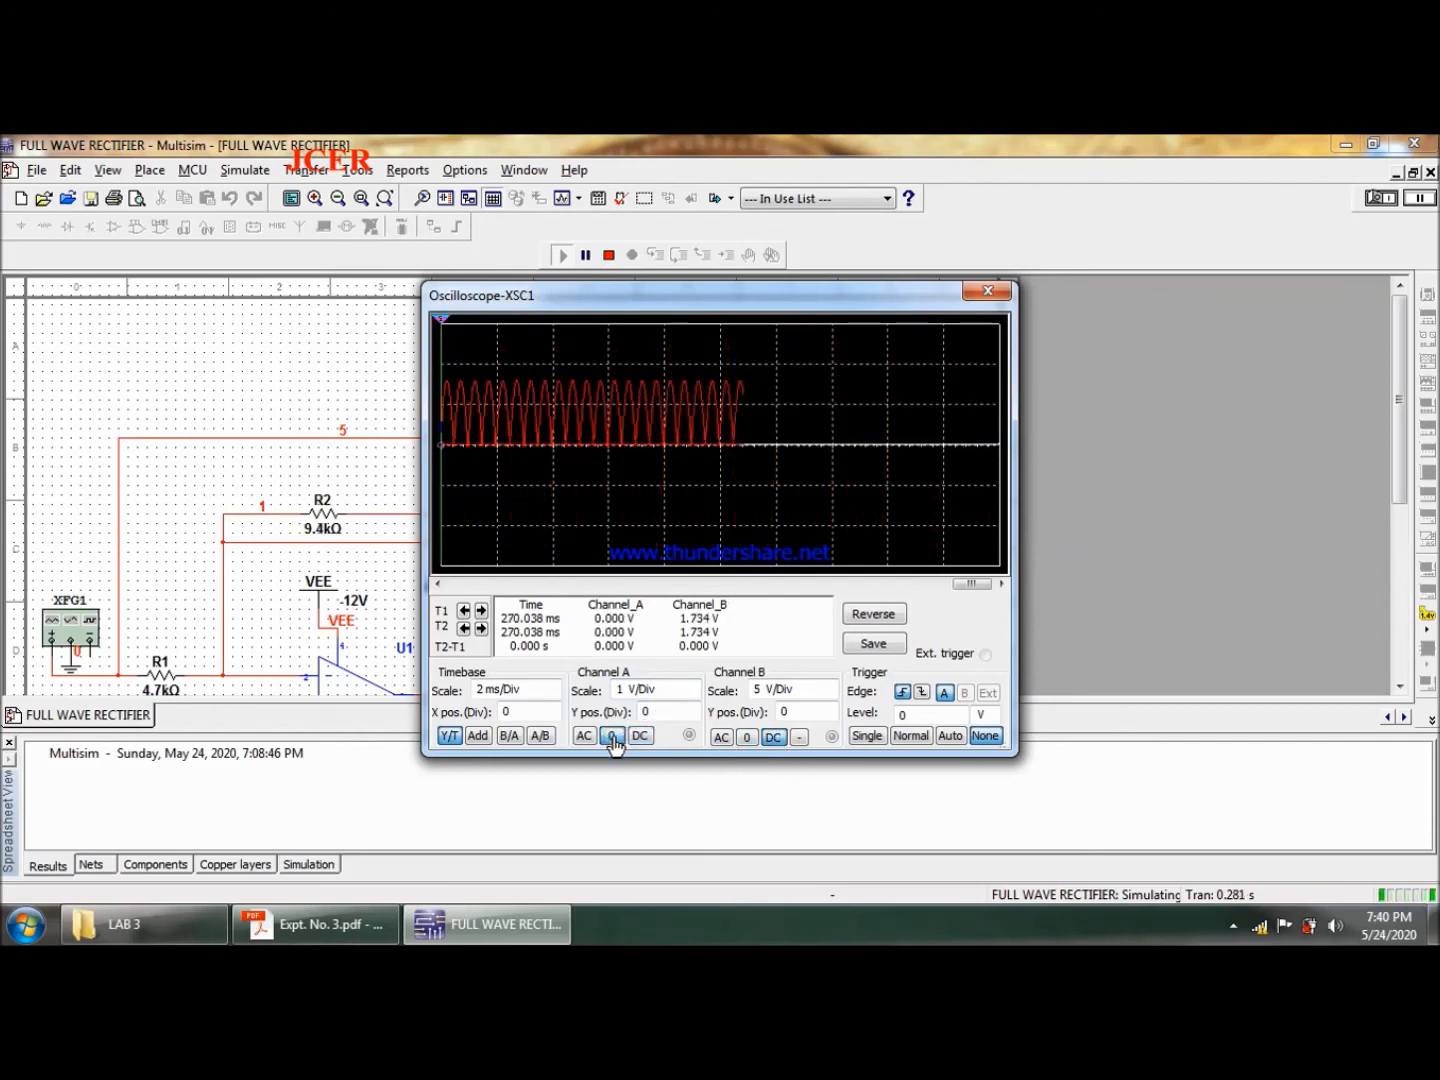
pyautogui.click(554, 696)
pyautogui.click(553, 697)
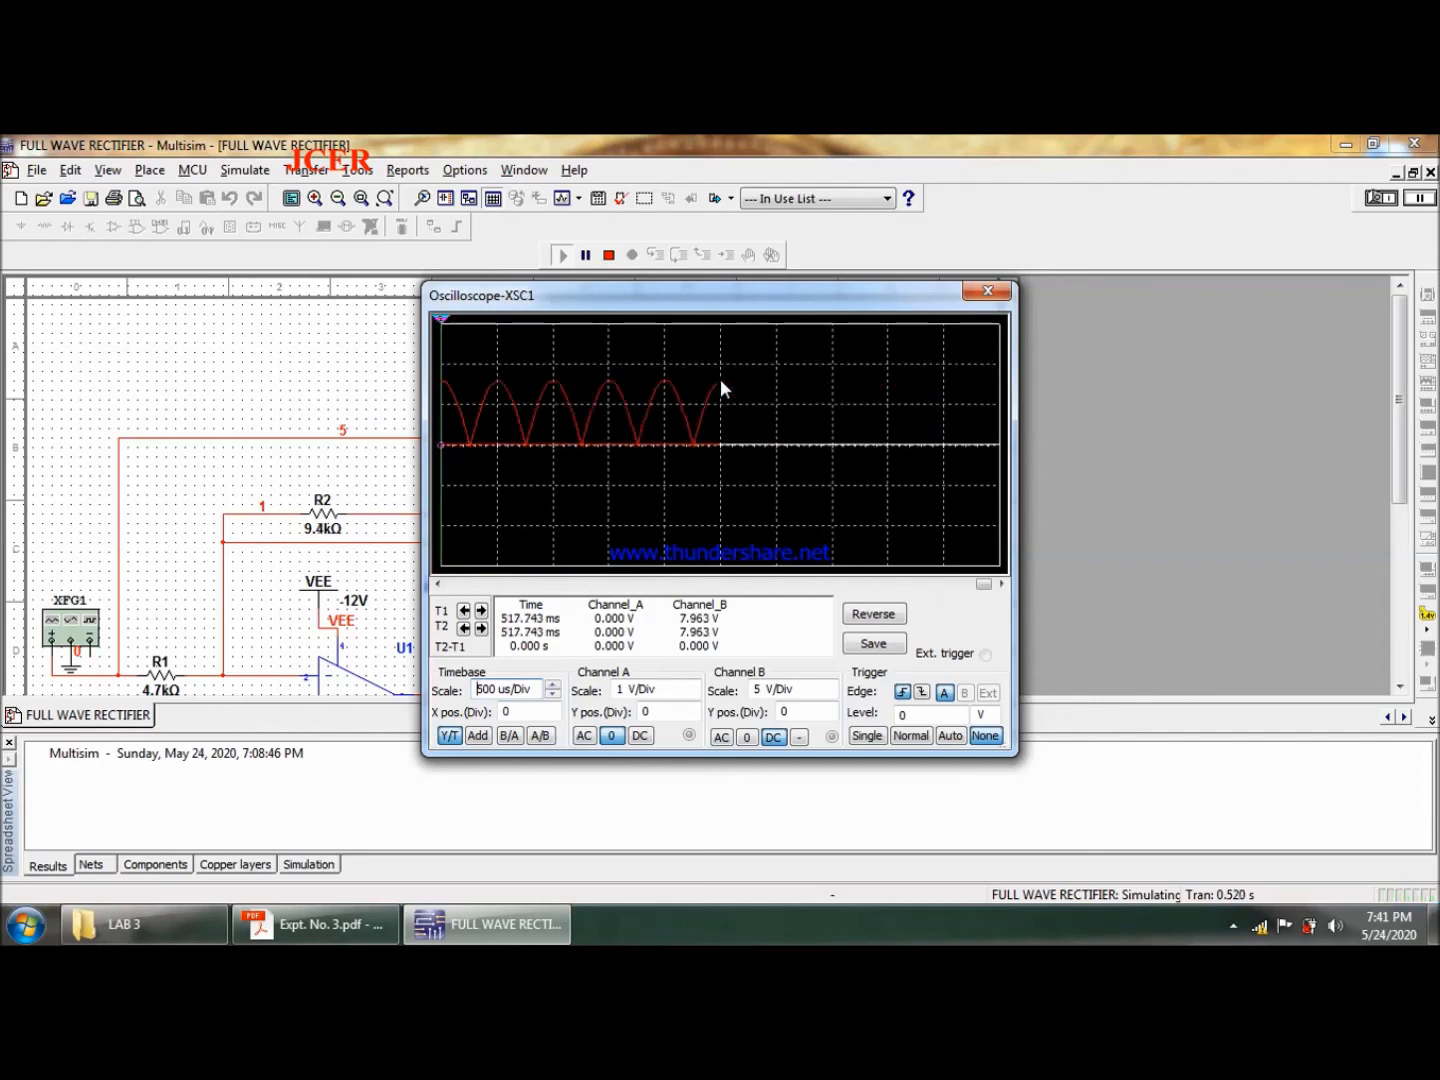
# - Open the Grapher, restart the simulation for a short fresh recording, stop it, and maximize the graph window
pyautogui.click(563, 198)
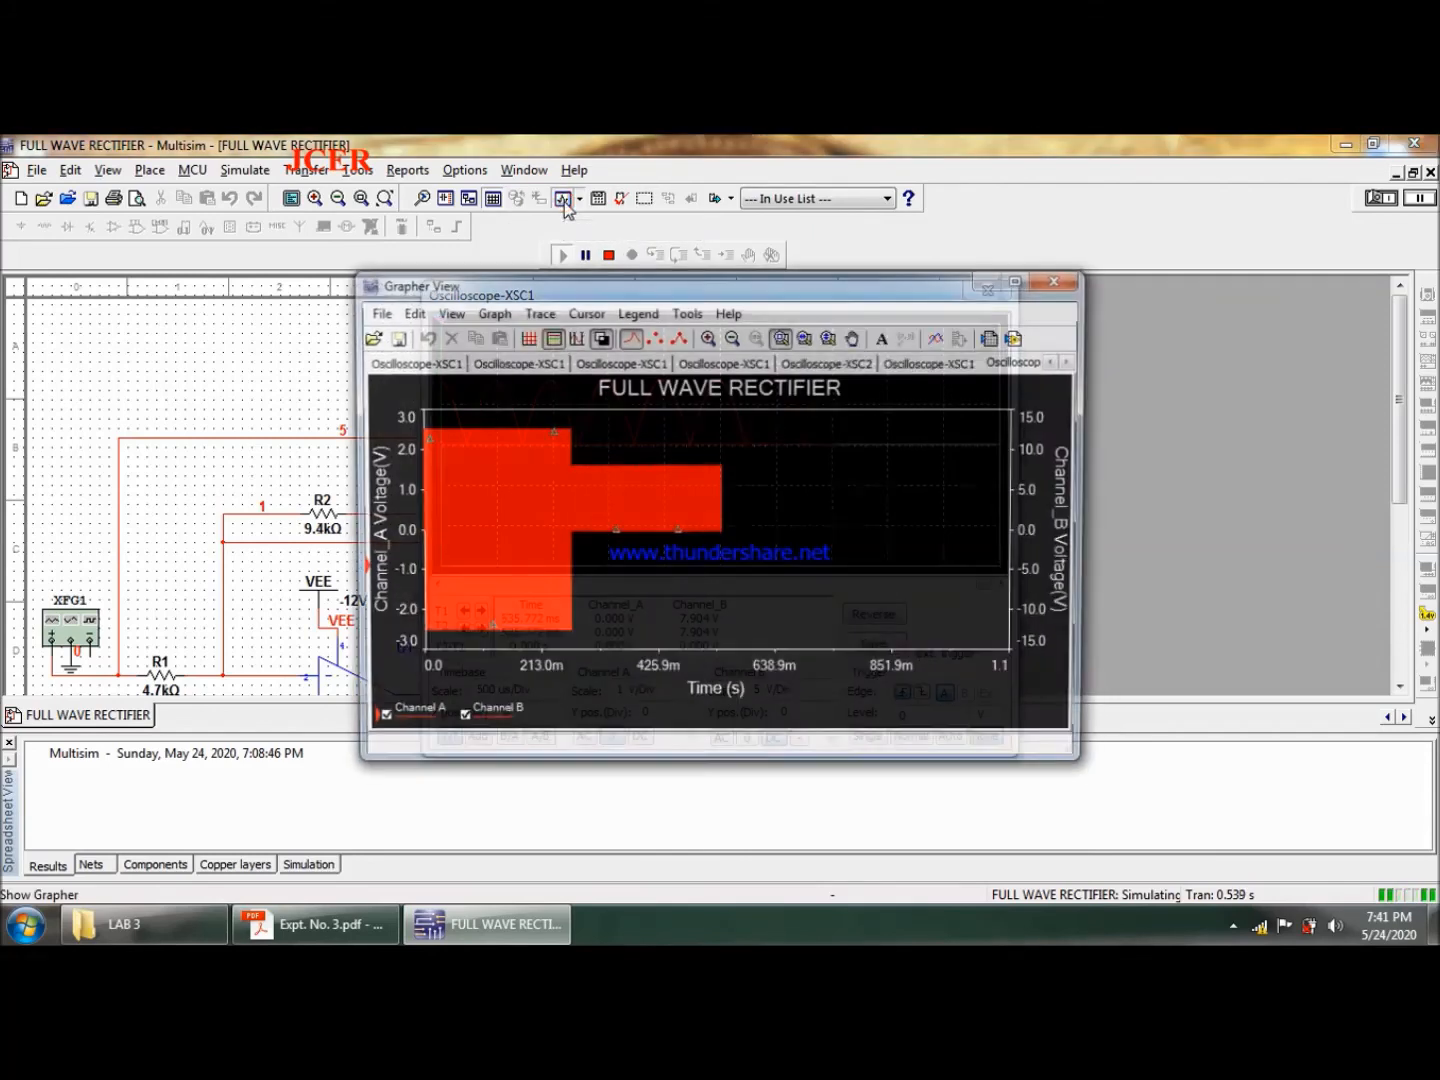
pyautogui.click(609, 256)
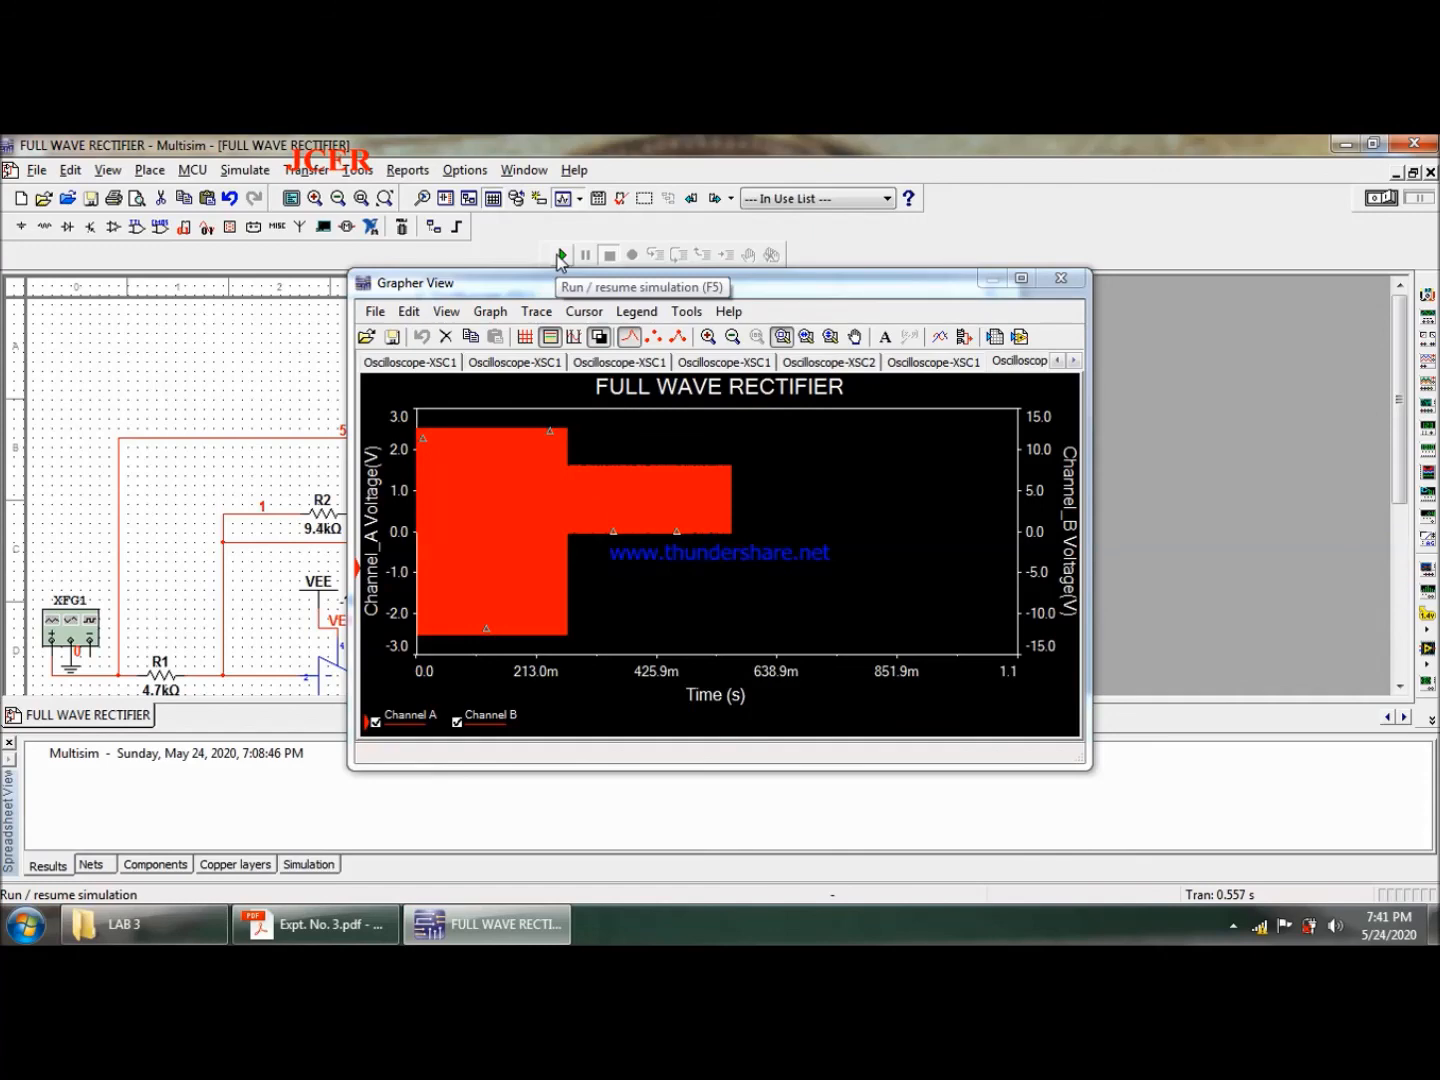
pyautogui.click(560, 257)
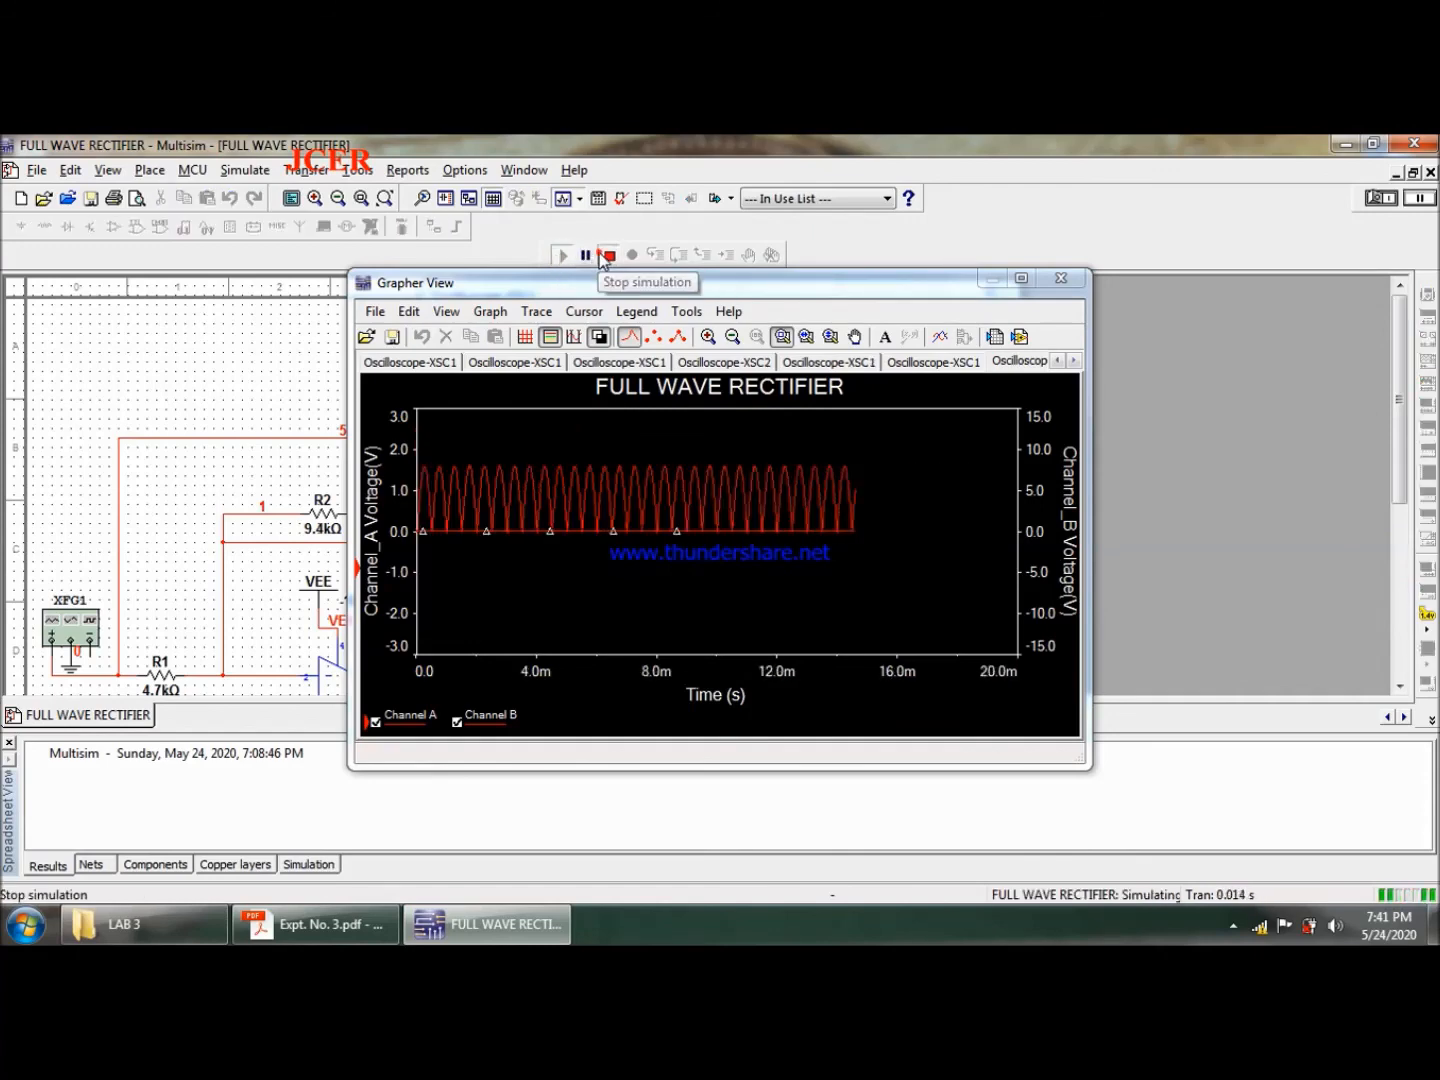
pyautogui.click(605, 256)
pyautogui.click(1022, 279)
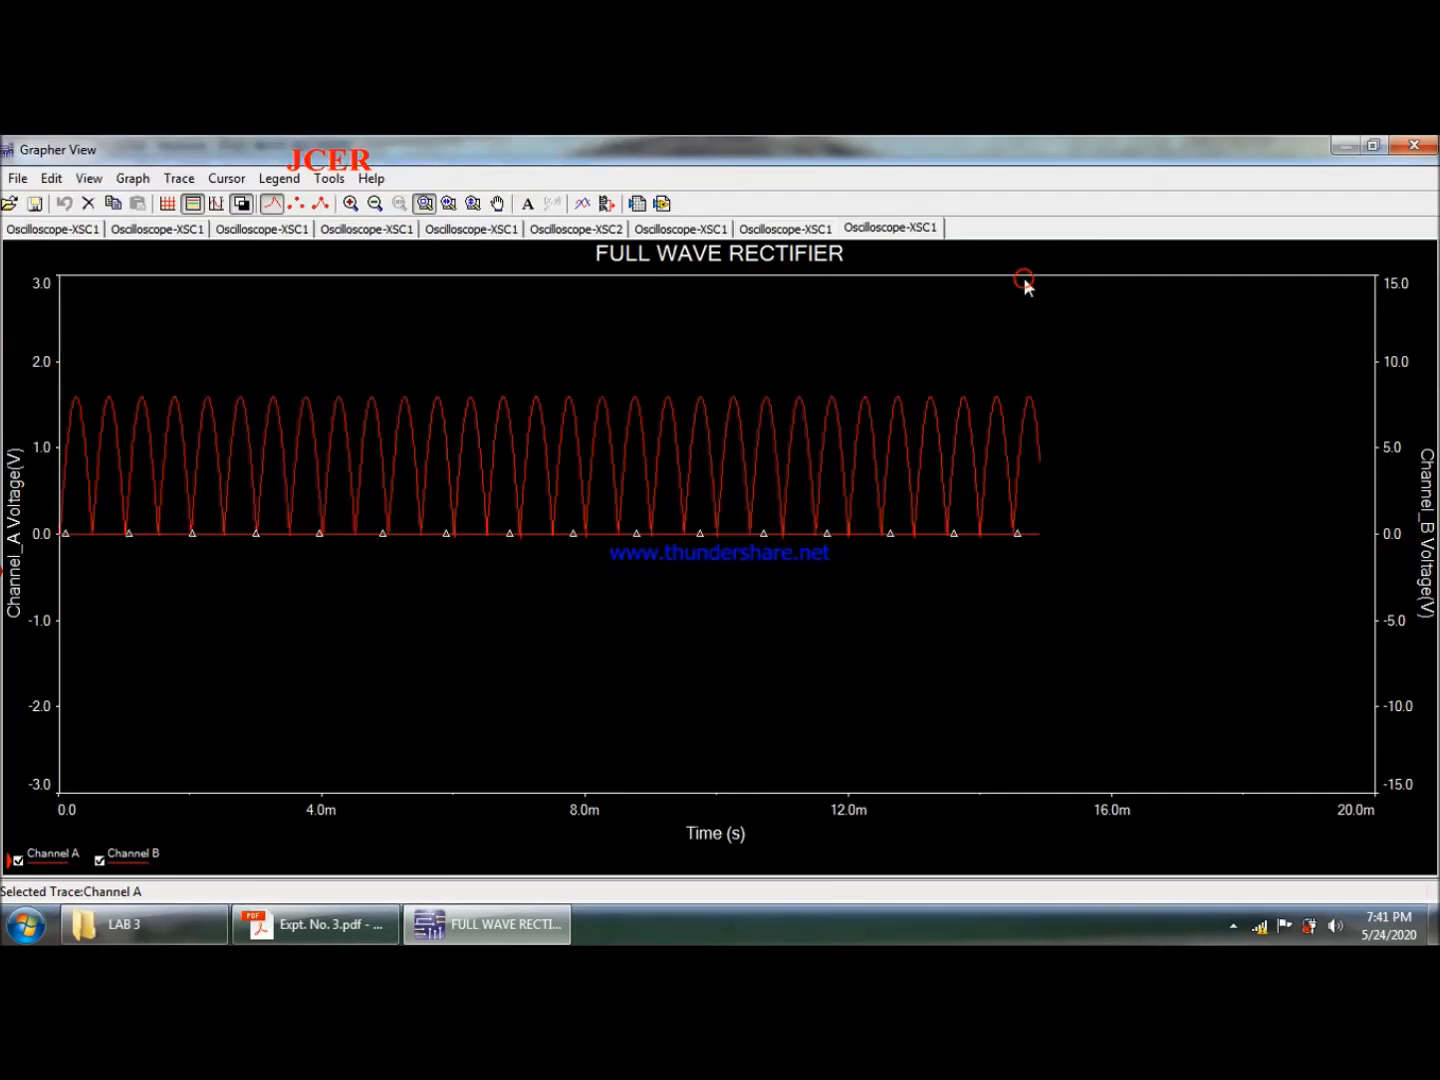
# - Give the rectifier graph a white background with grid lines and close the Grapher
pyautogui.click(242, 206)
pyautogui.click(169, 205)
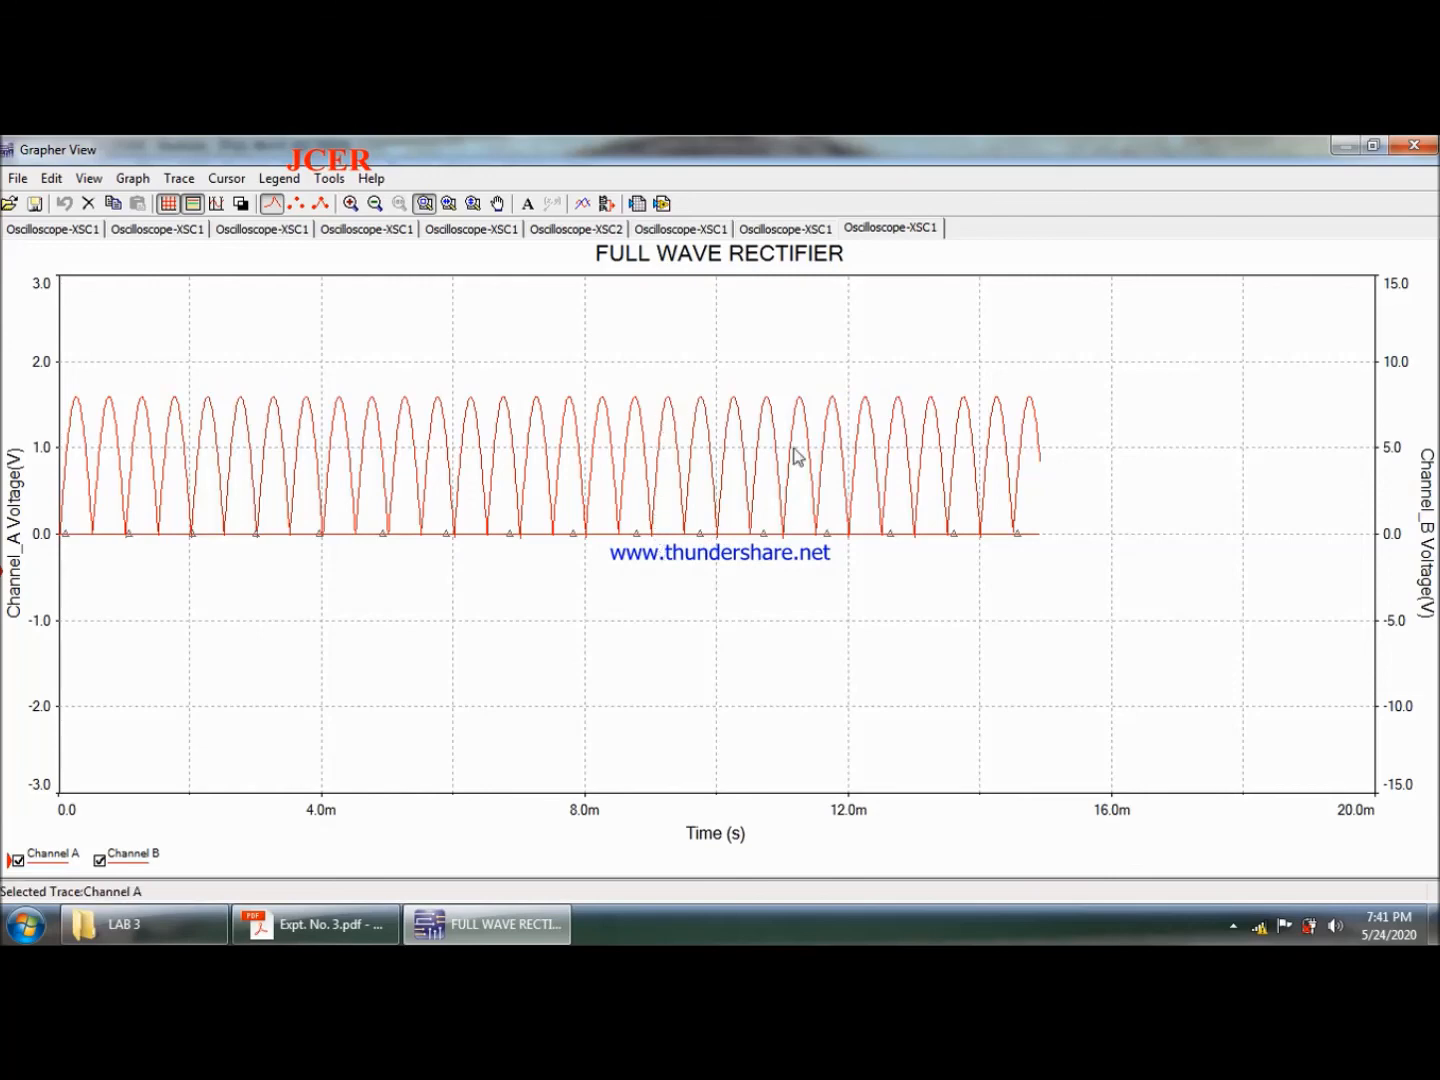
pyautogui.click(1413, 146)
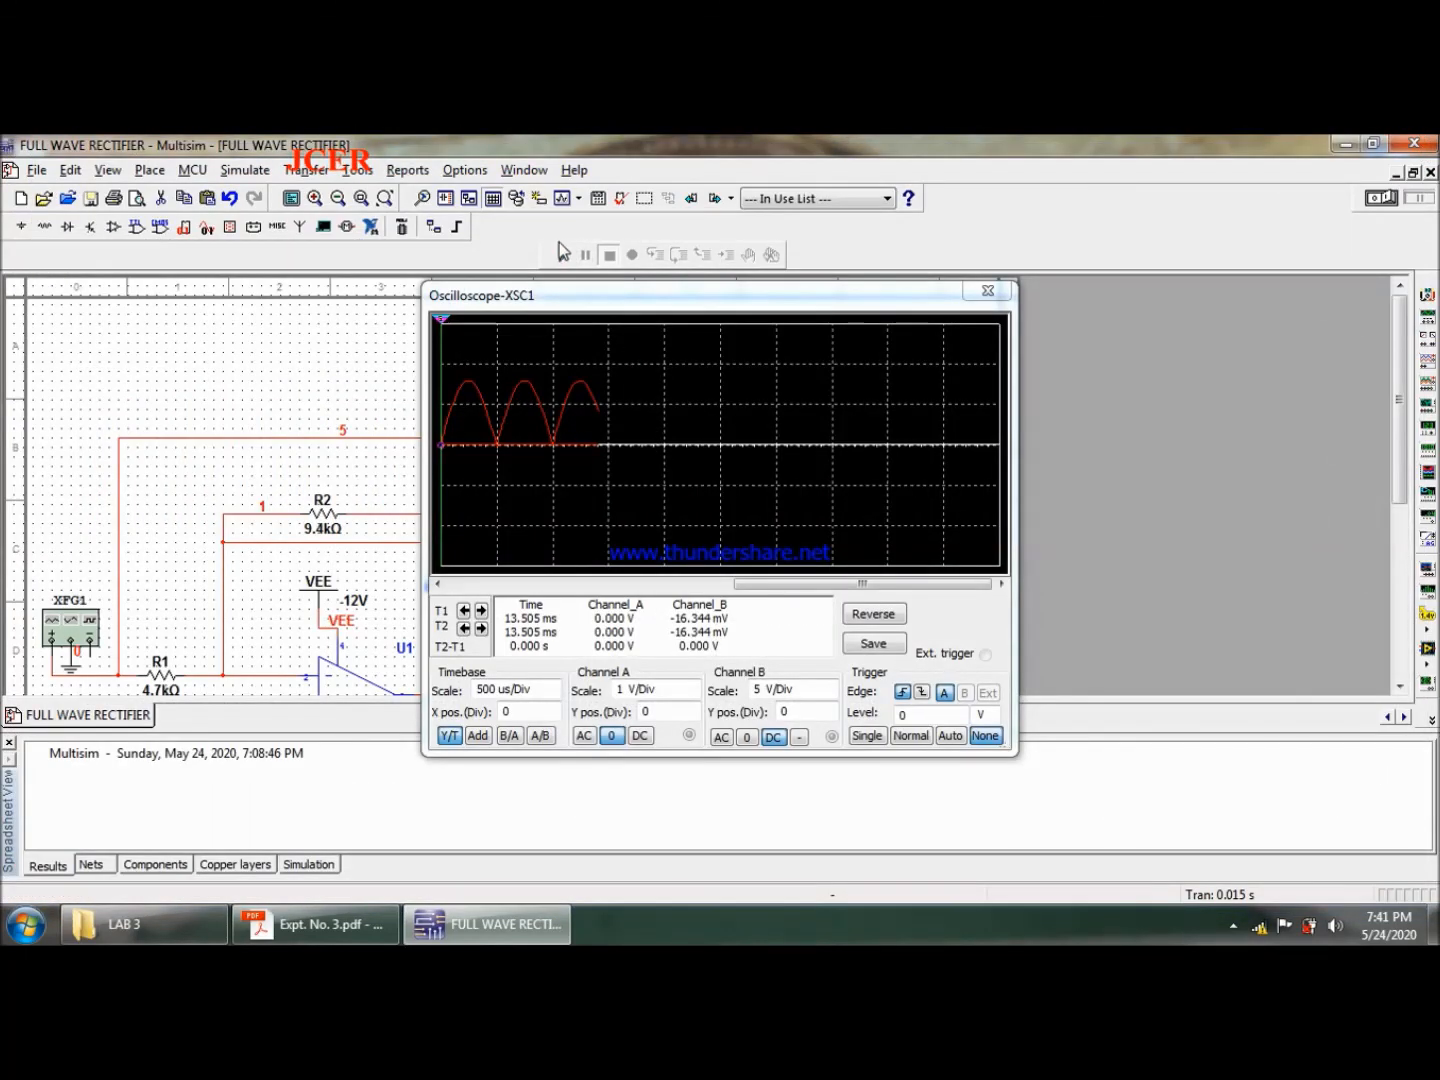
# - Rerun the simulation to view the output on the oscilloscope, close the oscilloscope, and stop the simulation
pyautogui.click(561, 252)
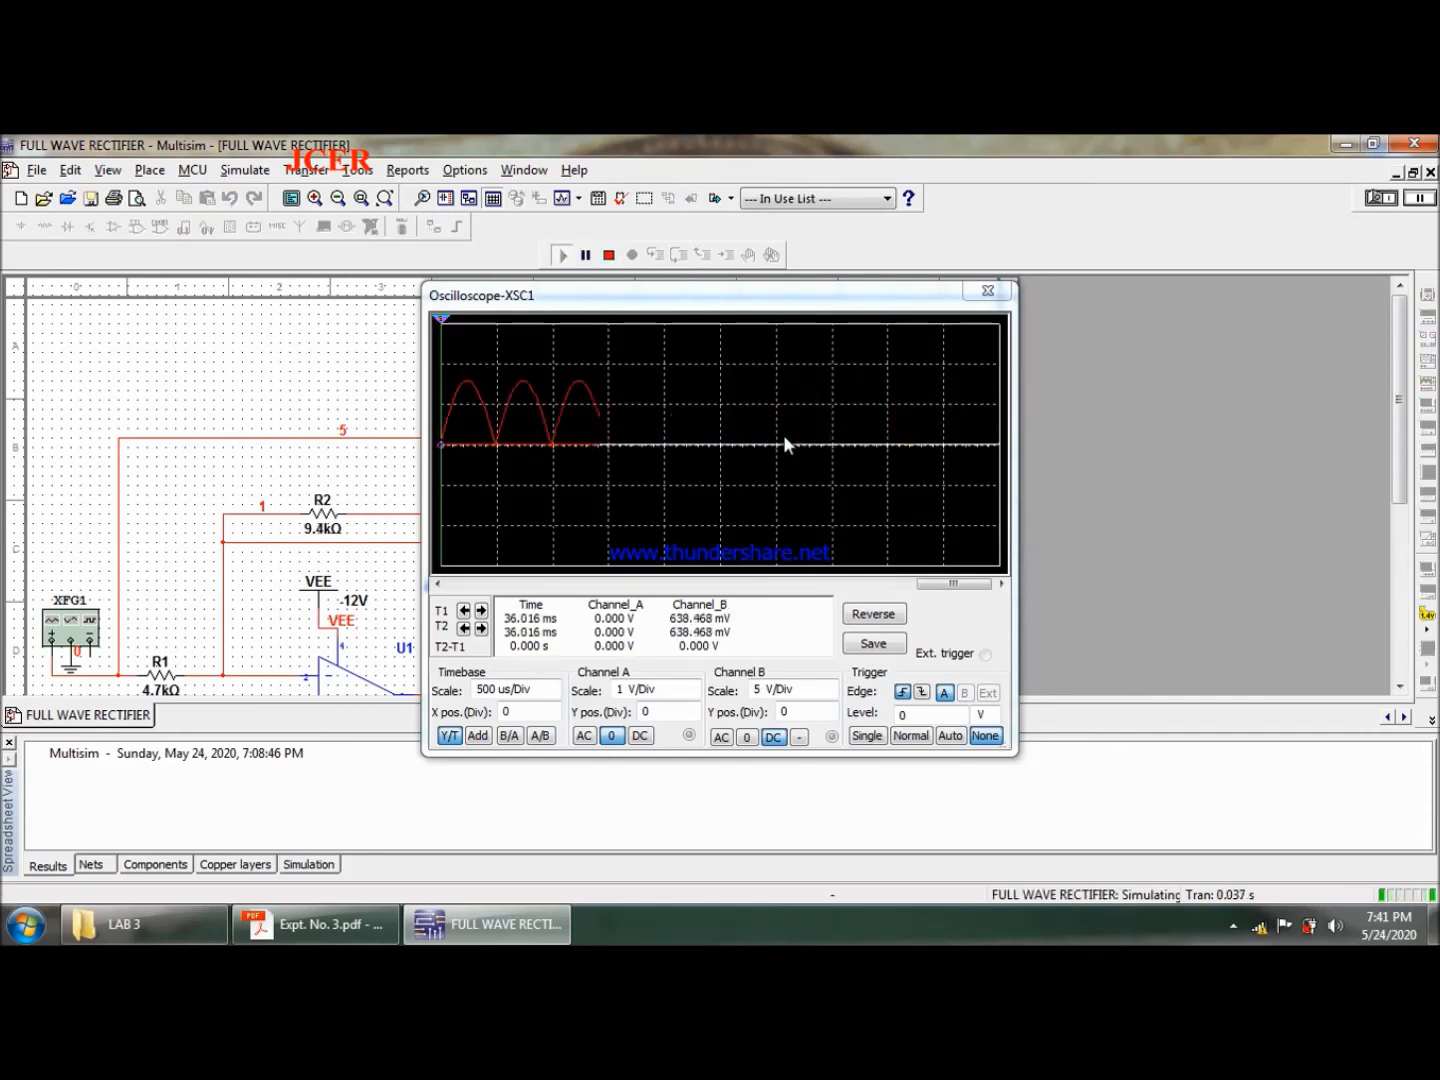
pyautogui.click(1004, 294)
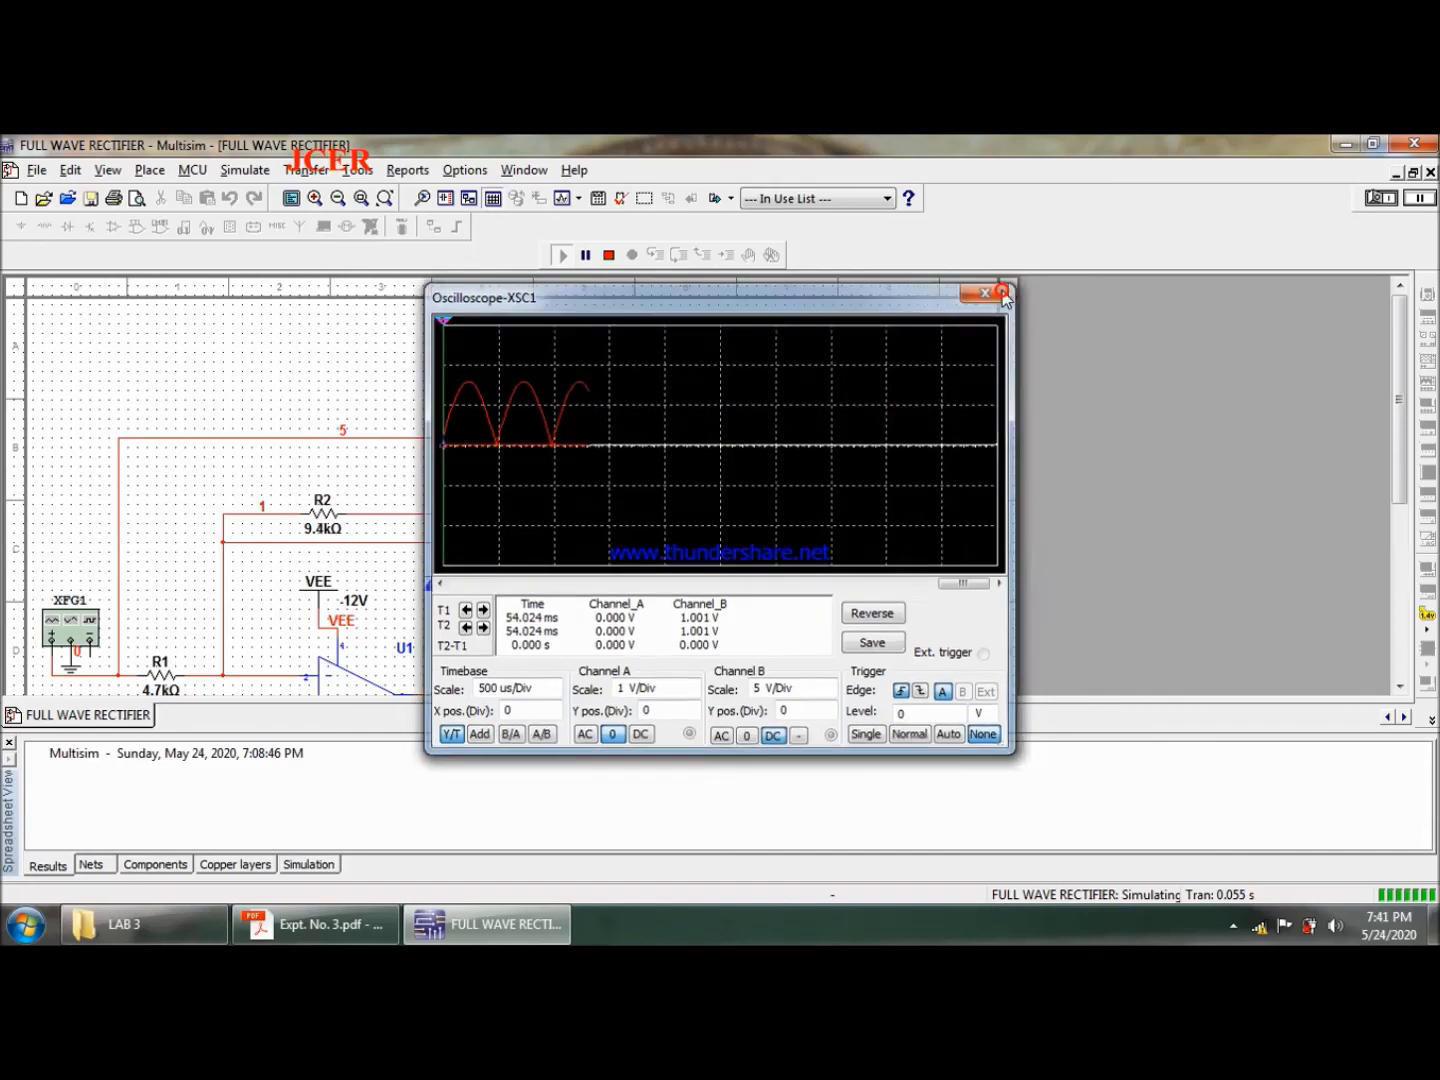
pyautogui.click(607, 256)
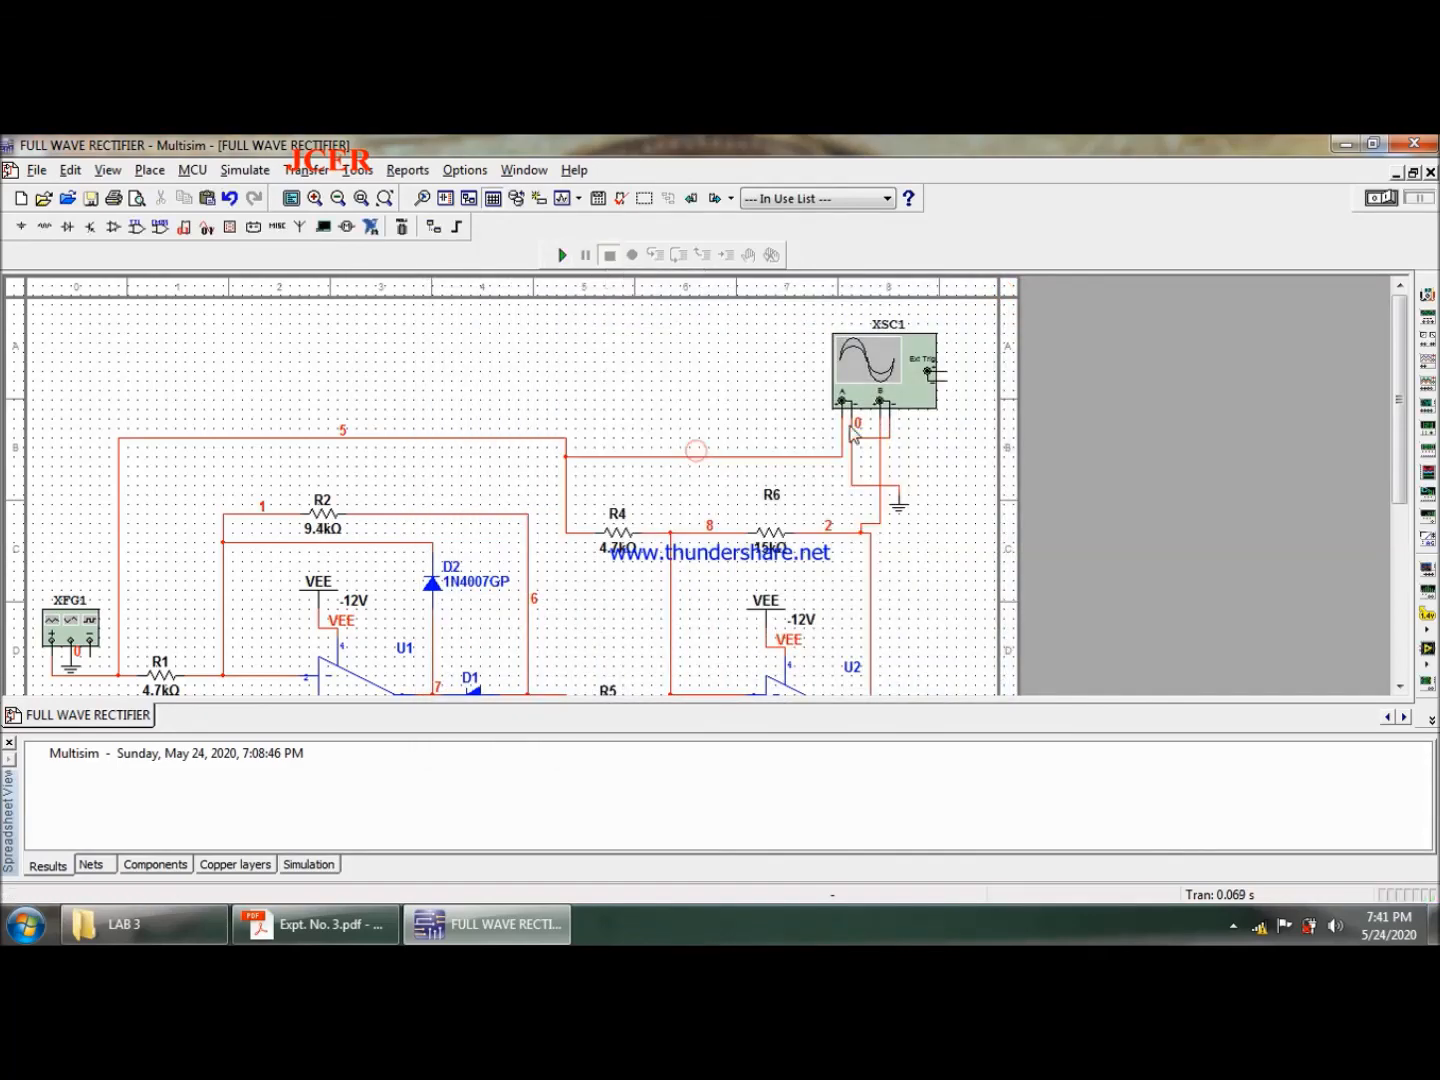